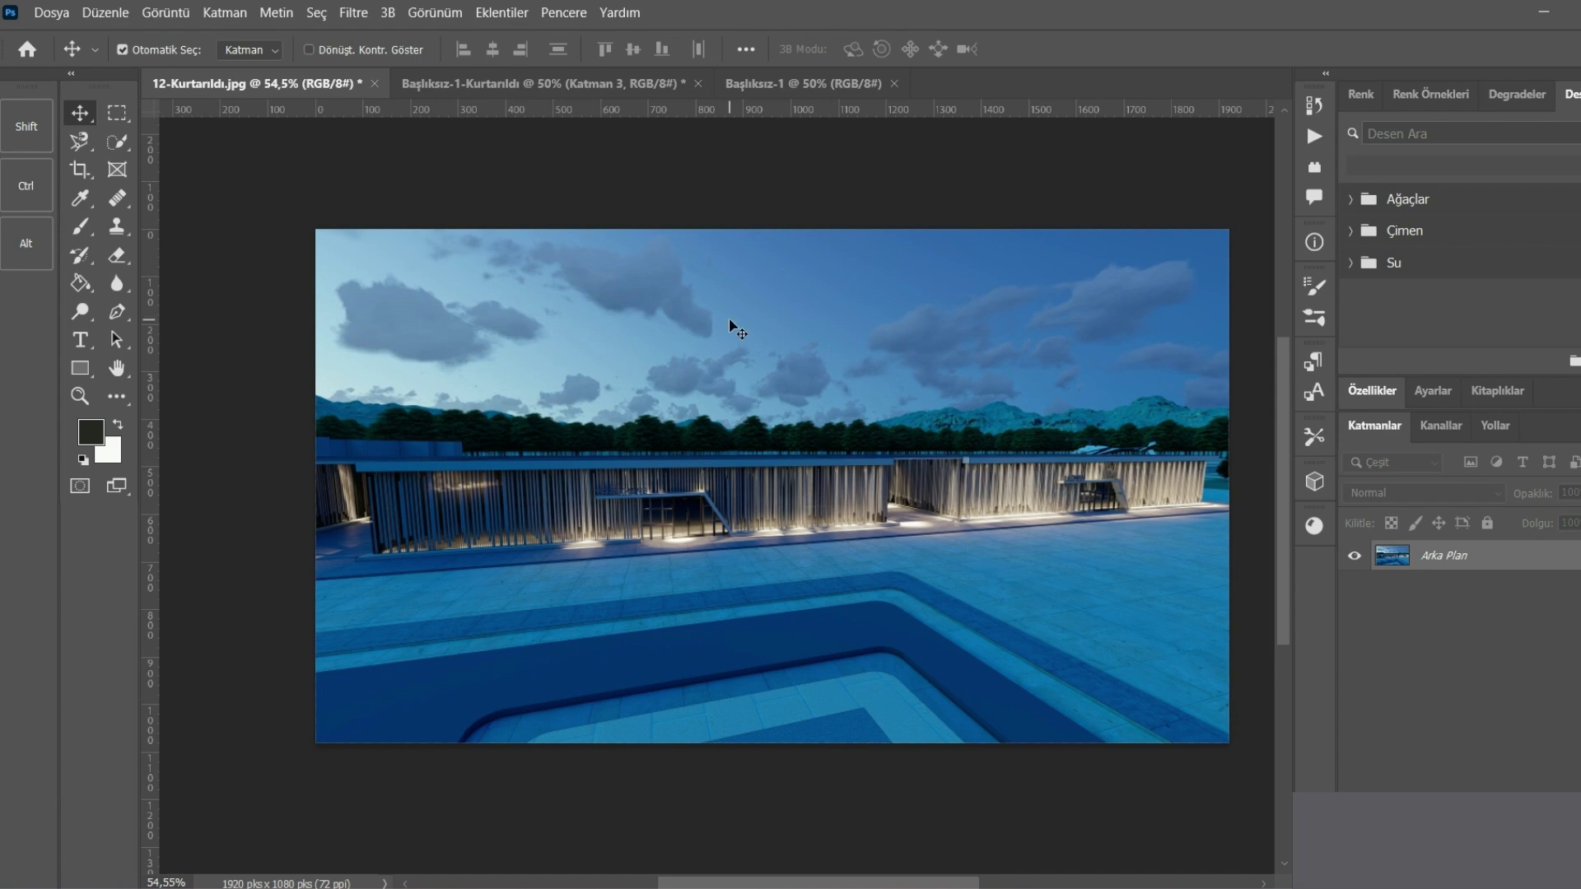
# - Apply Brightness/Contrast with brightness -26 and contrast 9 to darken the render
pyautogui.click(153, 12)
pyautogui.moveTo(247, 66)
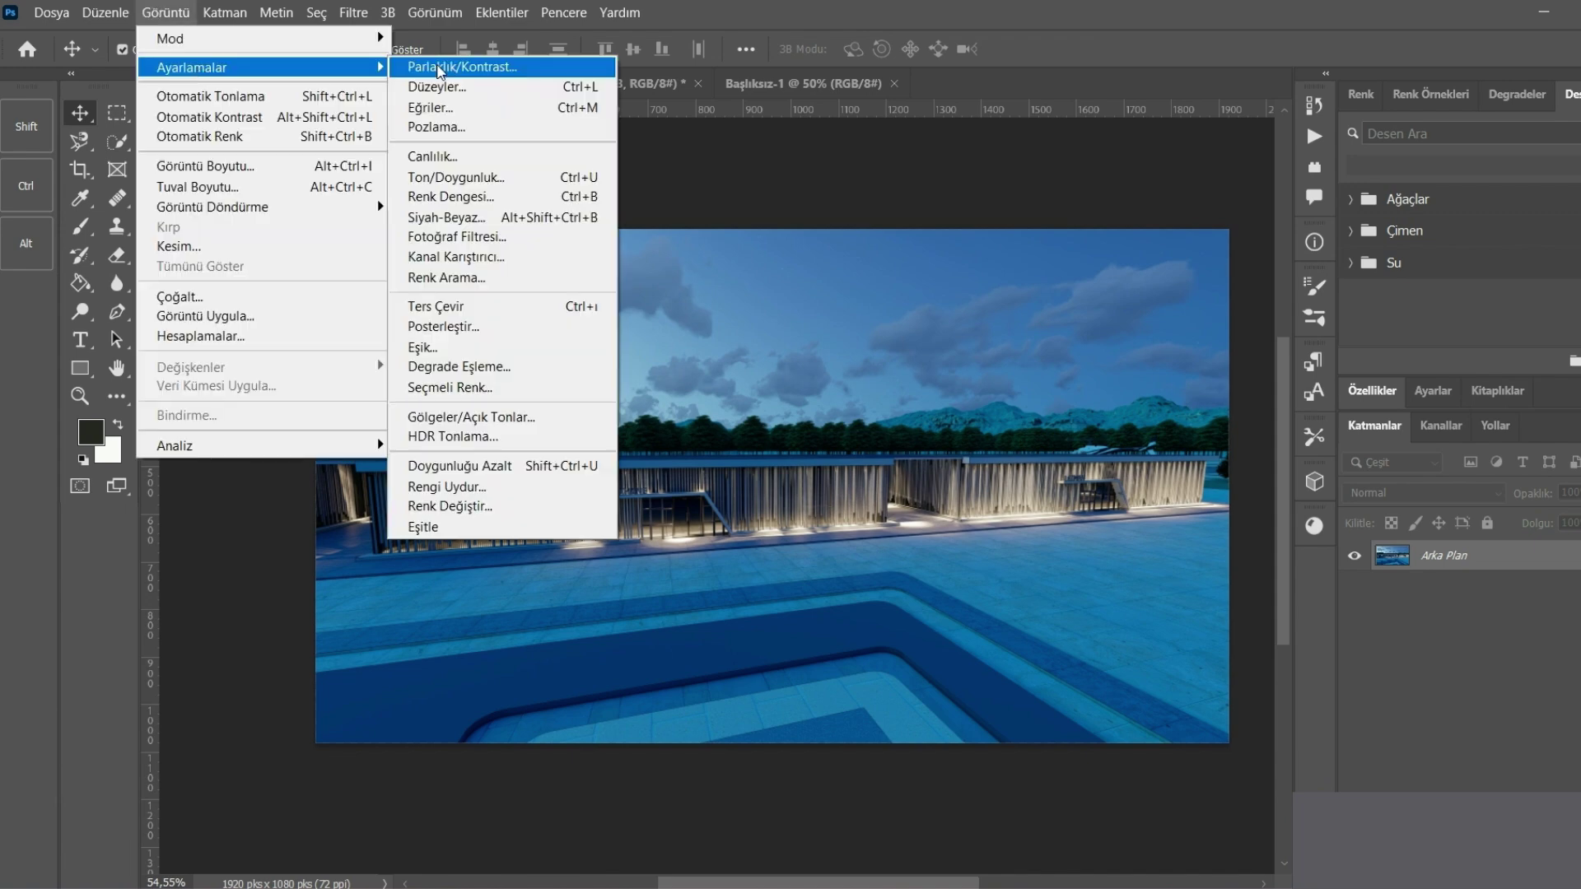
pyautogui.click(438, 68)
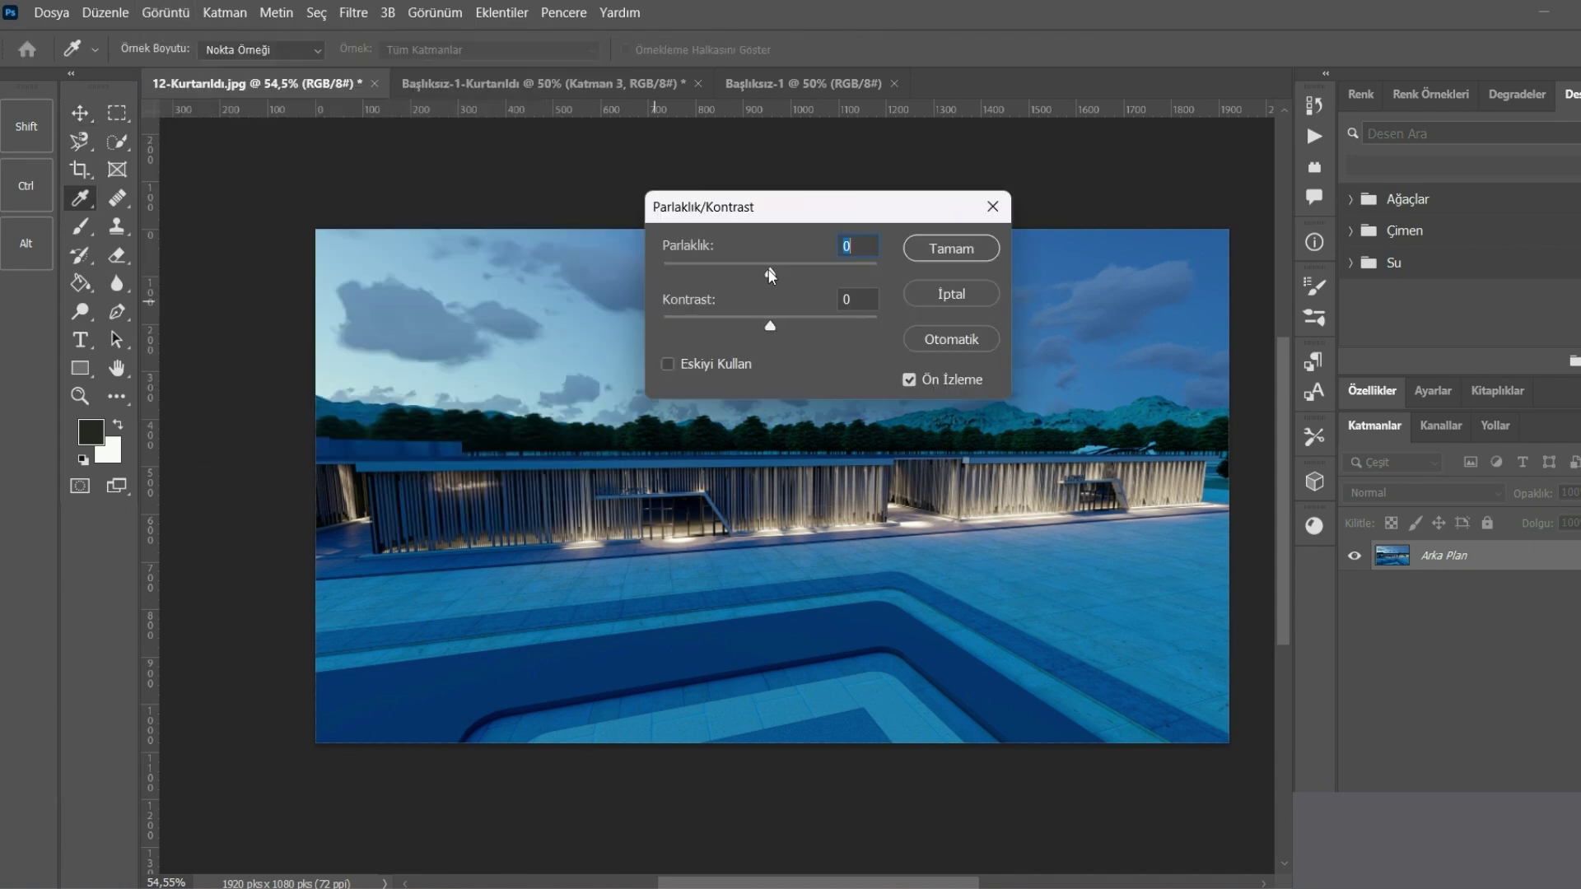
pyautogui.moveTo(770, 275)
pyautogui.mouseDown()
pyautogui.moveTo(786, 276)
pyautogui.moveTo(753, 275)
pyautogui.moveTo(765, 301)
pyautogui.mouseUp()
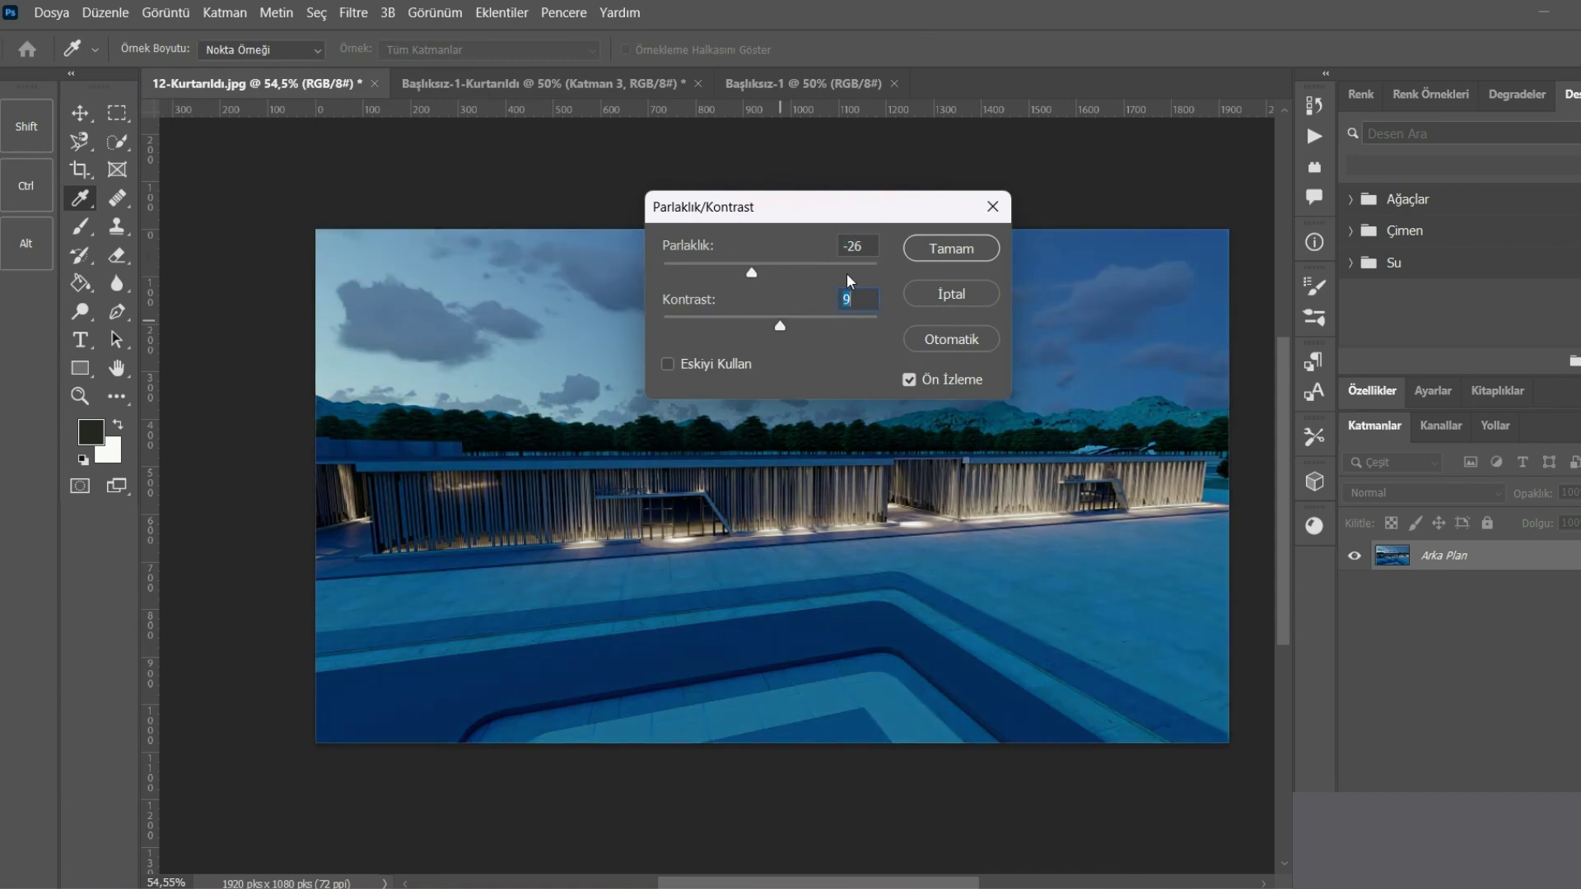
pyautogui.press('Return')
pyautogui.press('v')
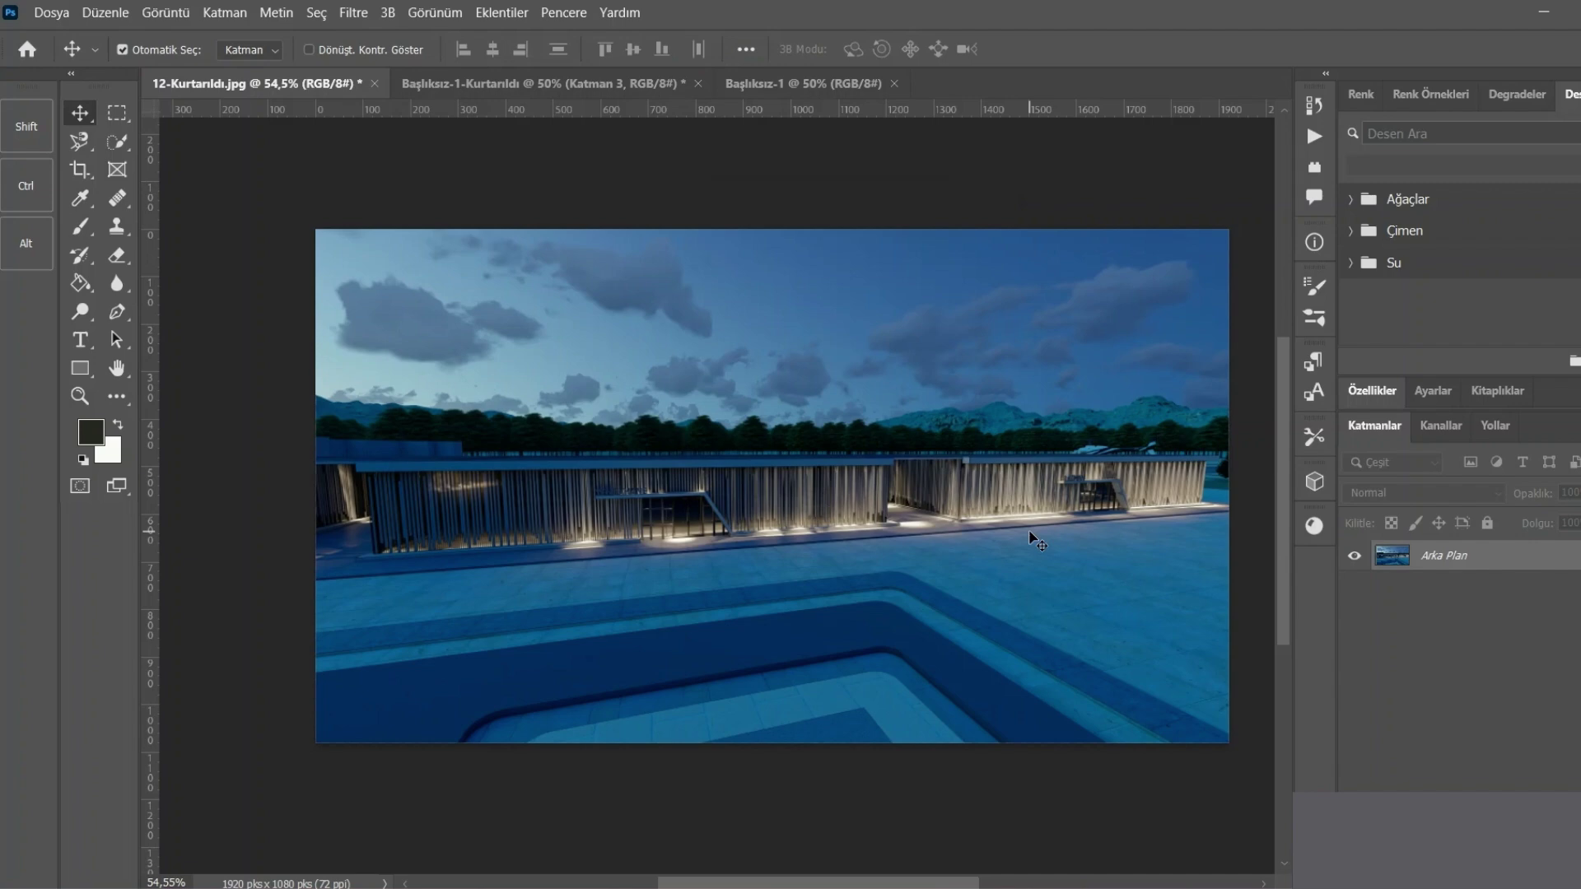
# - Apply an Exposure adjustment of +0.51 exposure, +0.0018 offset and gamma about 0.81
pyautogui.click(166, 12)
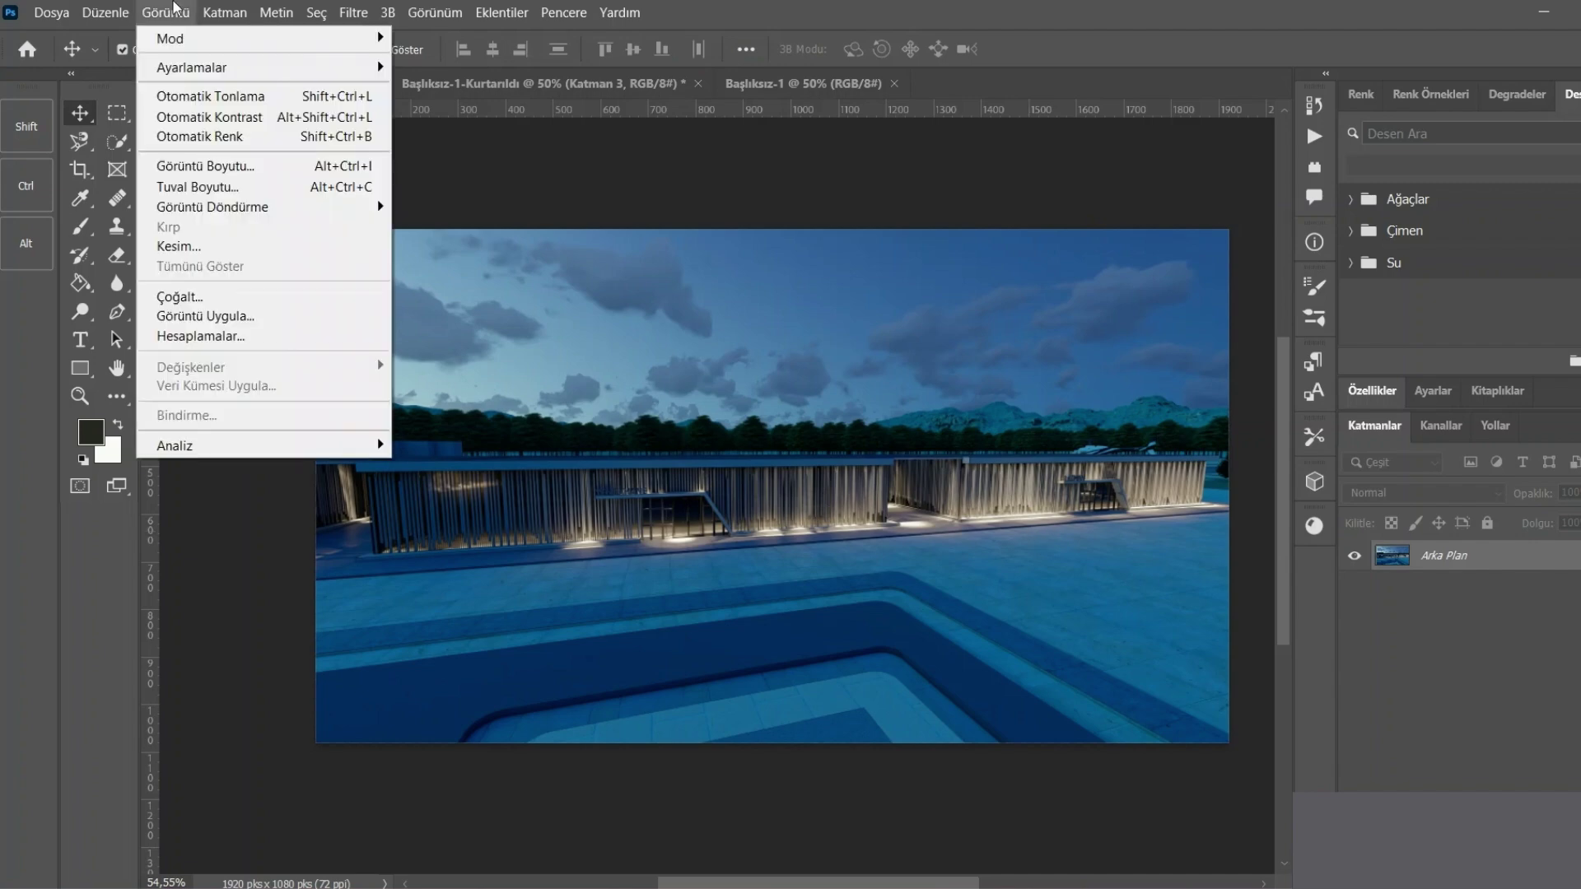
pyautogui.moveTo(247, 67)
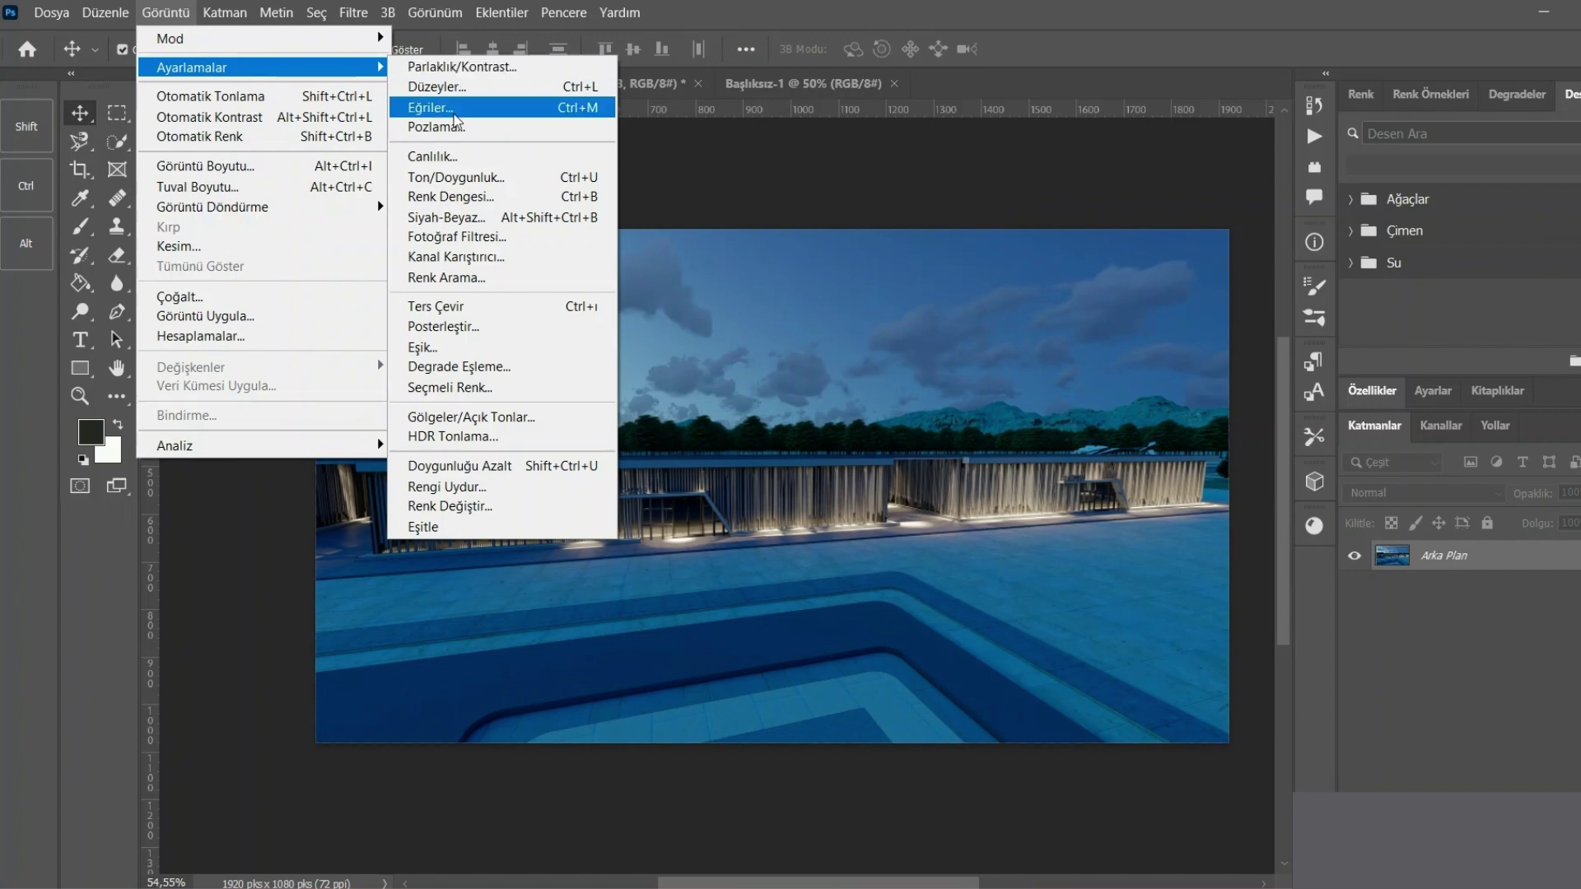
pyautogui.click(465, 128)
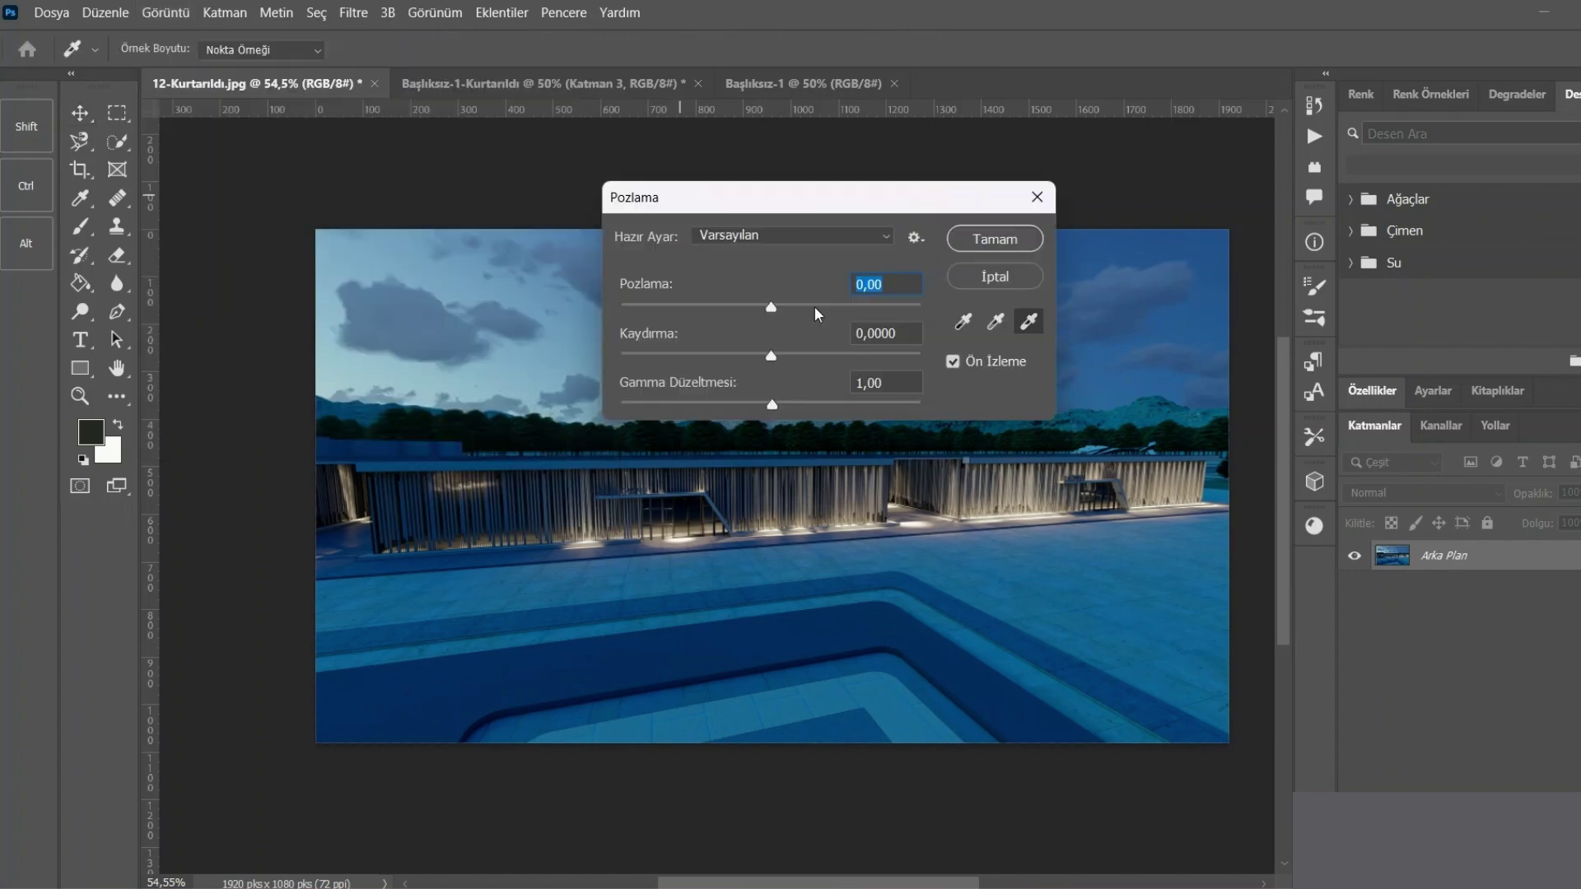
pyautogui.moveTo(777, 313)
pyautogui.mouseDown()
pyautogui.moveTo(759, 358)
pyautogui.moveTo(791, 404)
pyautogui.mouseUp()
pyautogui.click(774, 366)
pyautogui.moveTo(905, 202)
pyautogui.mouseDown()
pyautogui.moveTo(1136, 134)
pyautogui.moveTo(1245, 45)
pyautogui.mouseUp()
pyautogui.moveTo(1091, 253); pyautogui.dragTo(1090, 260)
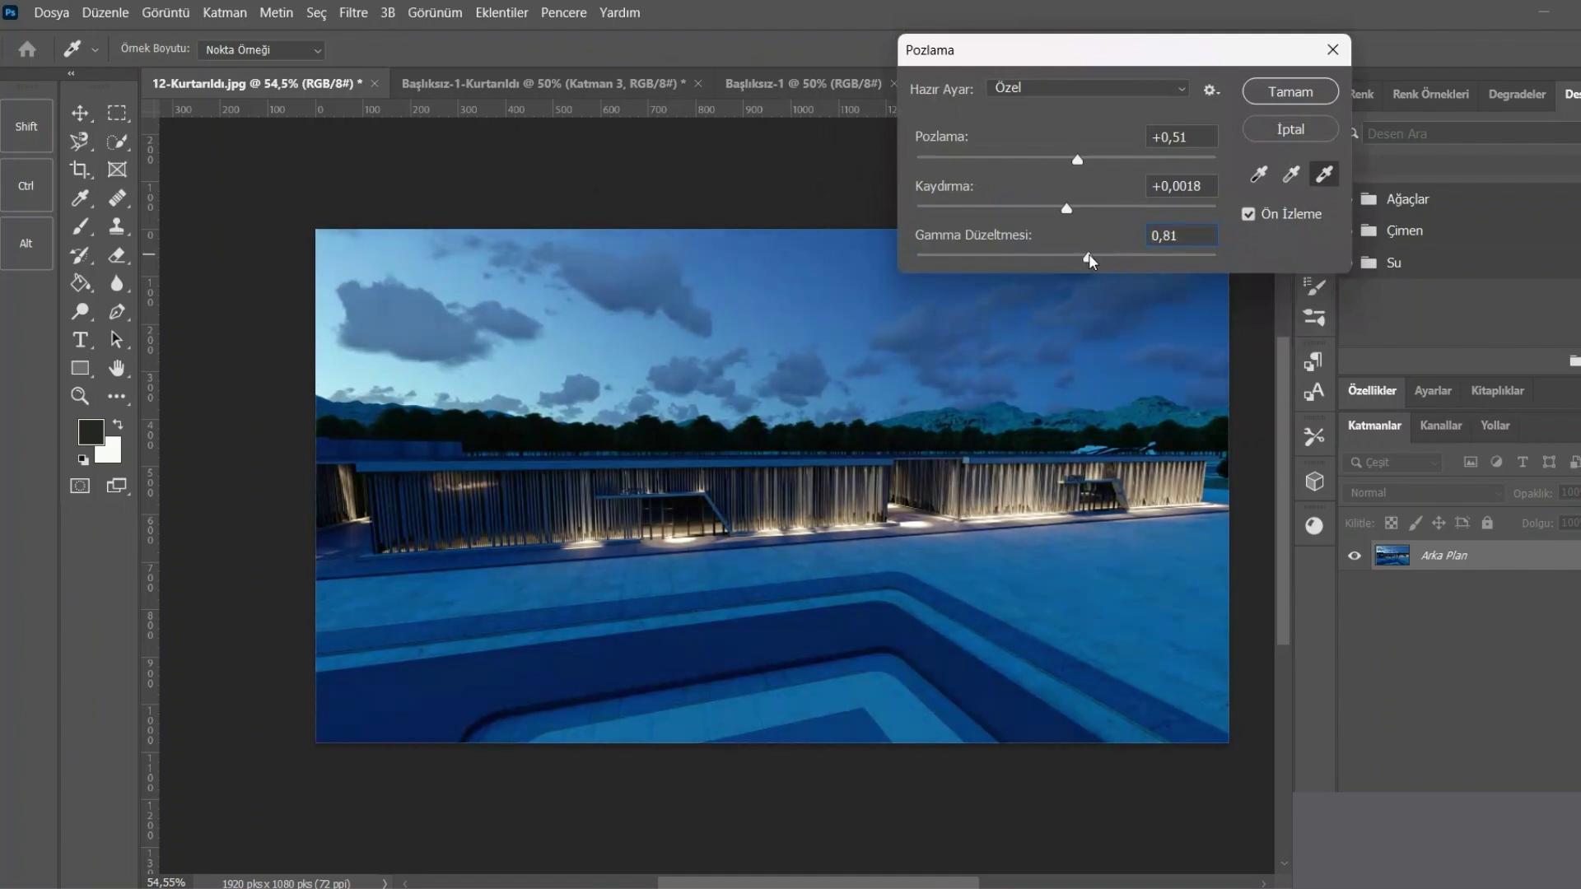
pyautogui.click(1264, 97)
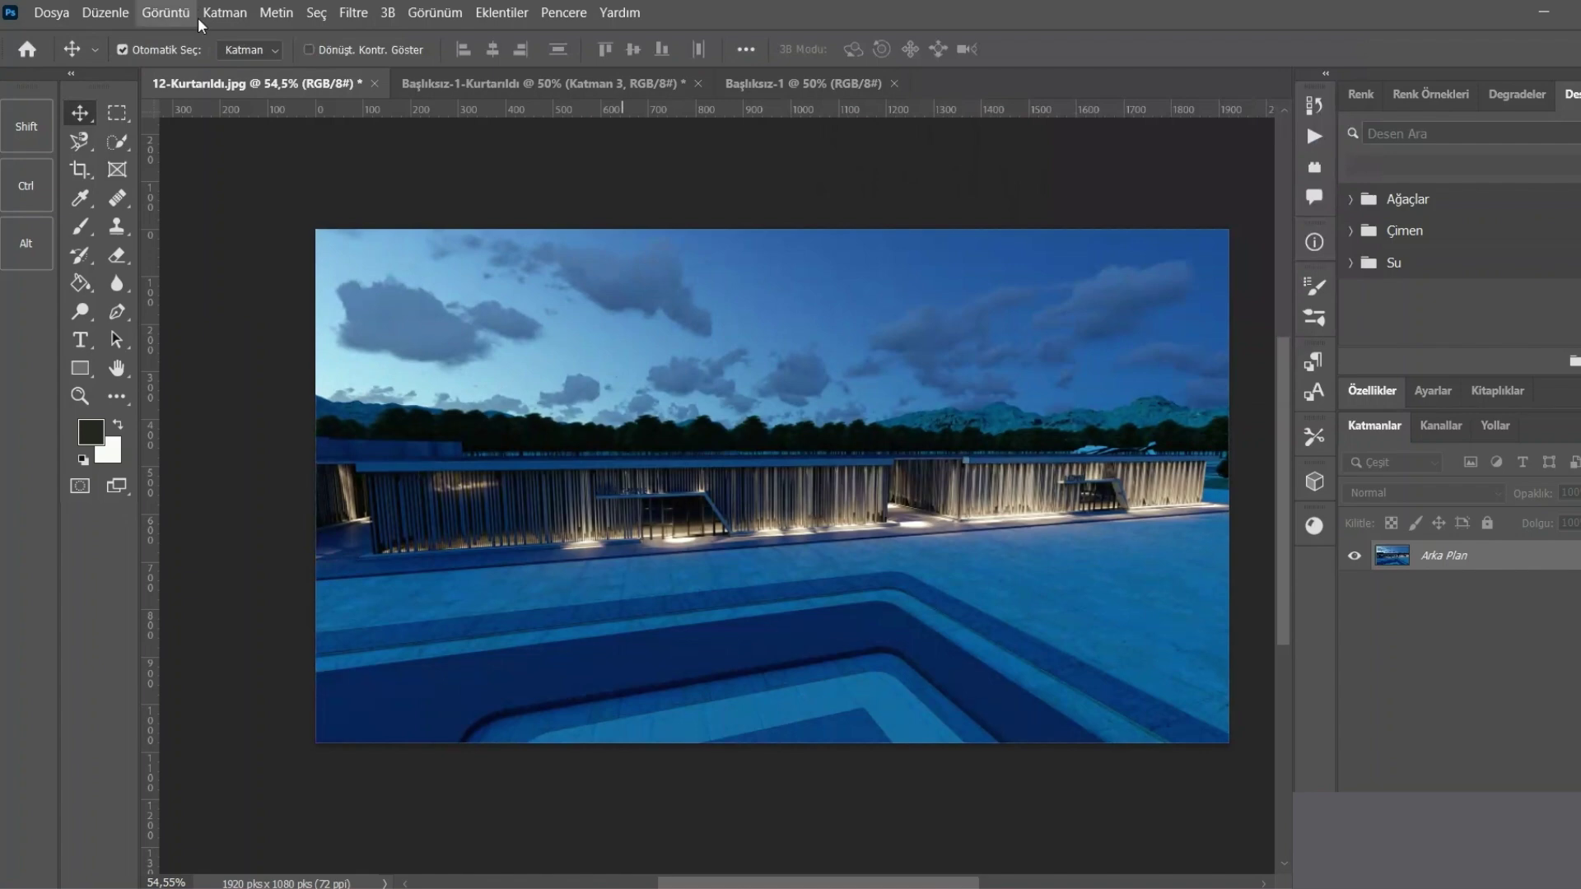
# - Apply Vibrance at +14 with saturation +23, comparing against the unadjusted render
pyautogui.click(197, 18)
pyautogui.moveTo(191, 67)
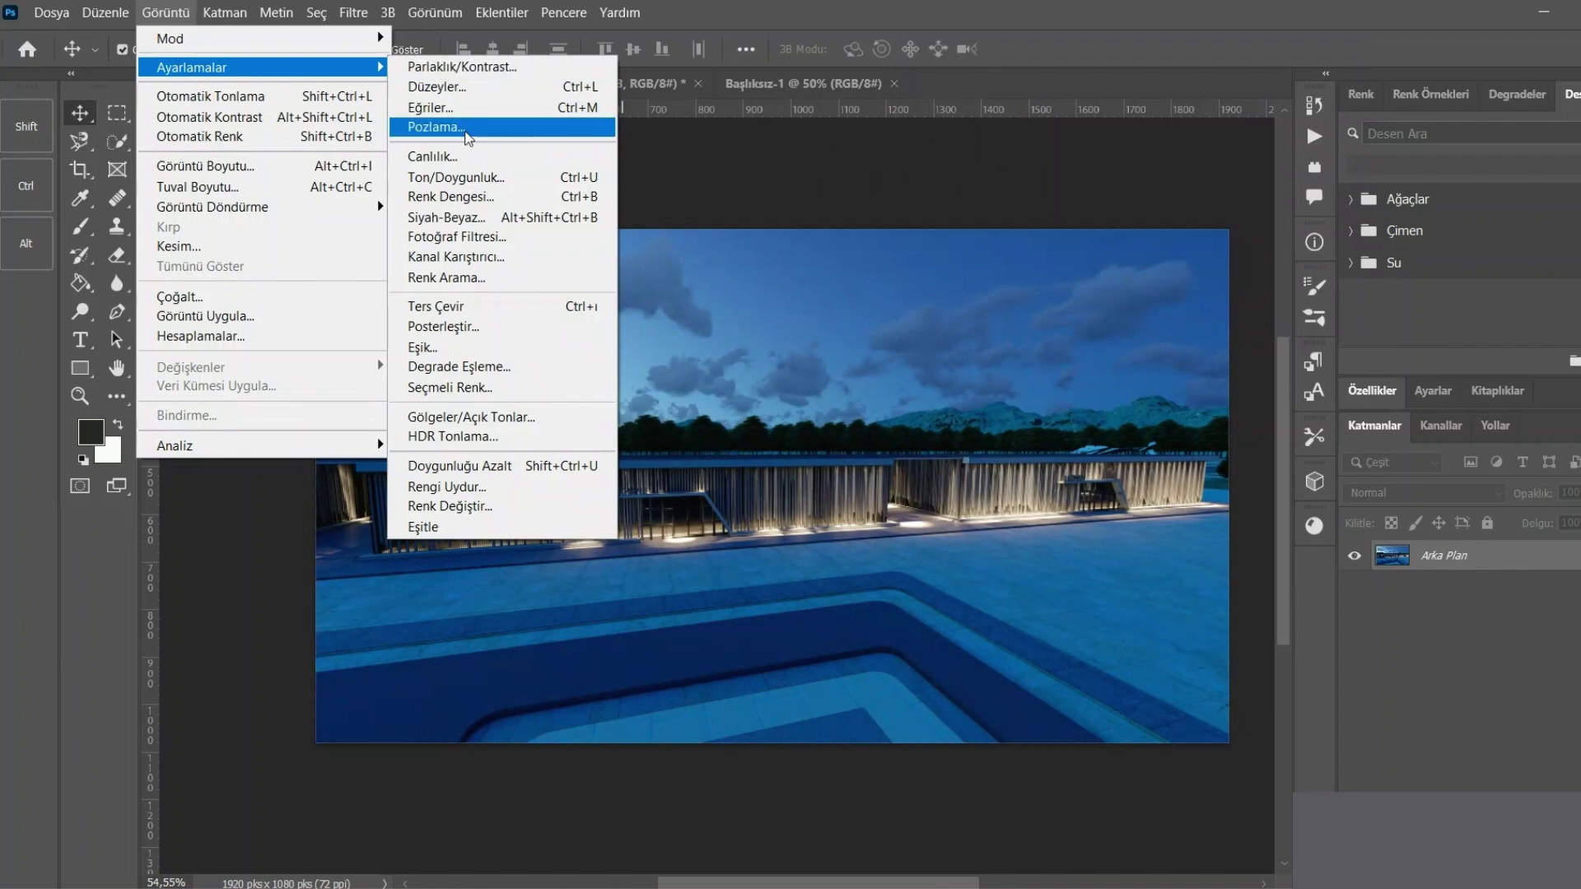
pyautogui.click(436, 157)
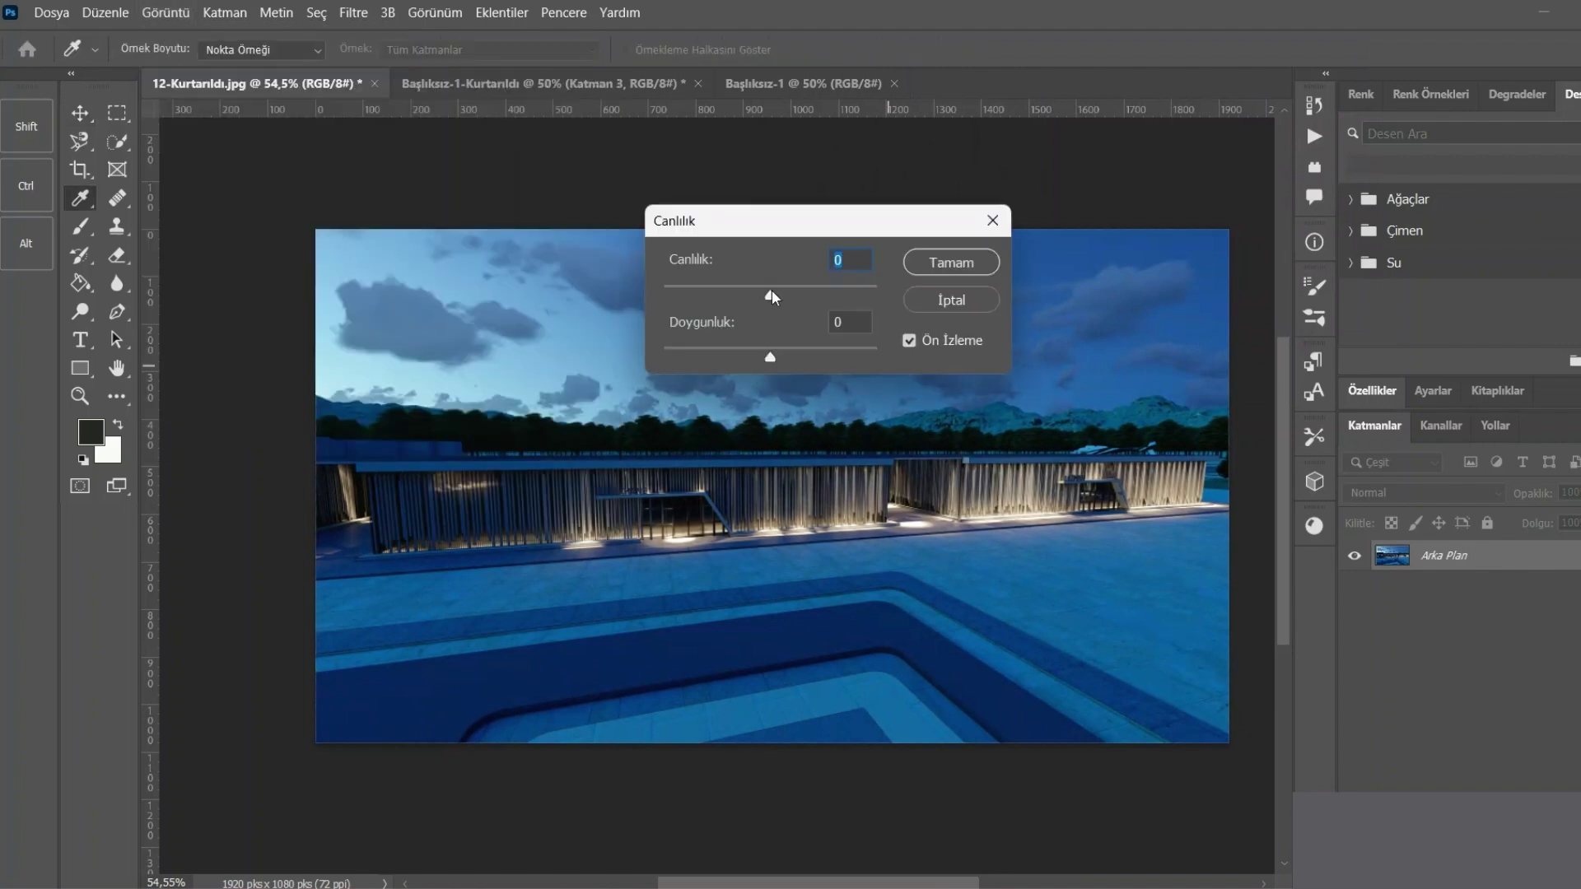
pyautogui.moveTo(772, 289); pyautogui.dragTo(783, 293)
pyautogui.moveTo(783, 361); pyautogui.dragTo(811, 361)
pyautogui.click(908, 339)
pyautogui.click(908, 340)
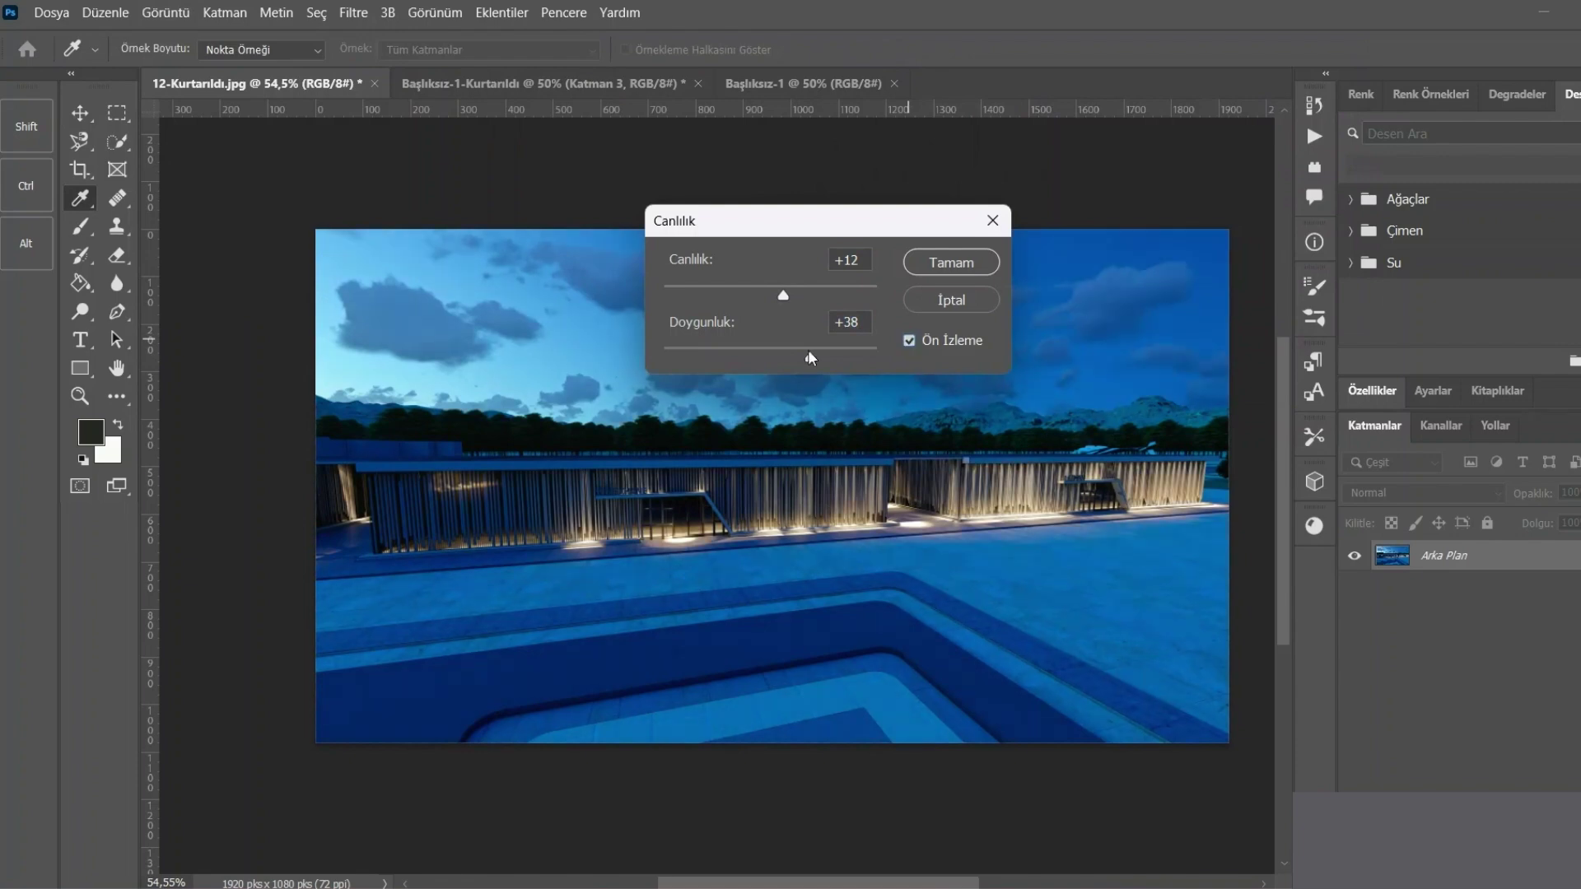
pyautogui.moveTo(811, 357); pyautogui.dragTo(795, 357)
pyautogui.moveTo(779, 289); pyautogui.dragTo(799, 293)
pyautogui.click(908, 341)
pyautogui.click(907, 340)
pyautogui.moveTo(801, 289); pyautogui.dragTo(785, 293)
pyautogui.press('Return')
# - In Hue/Saturation, shift the hue and lower lightness to -18
pyautogui.press('v')
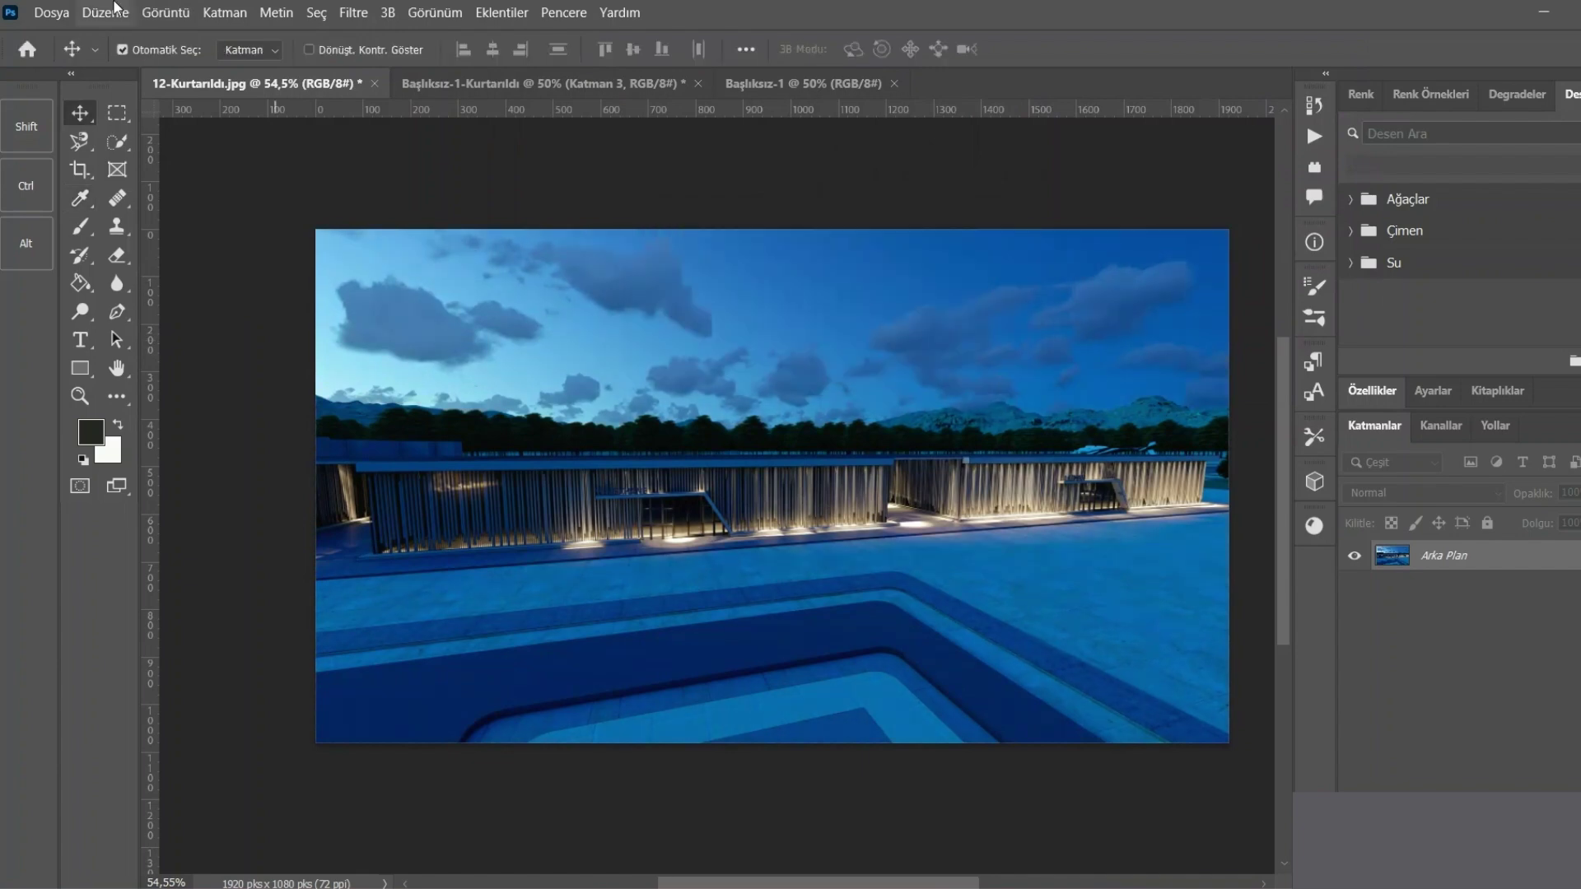
pyautogui.click(166, 12)
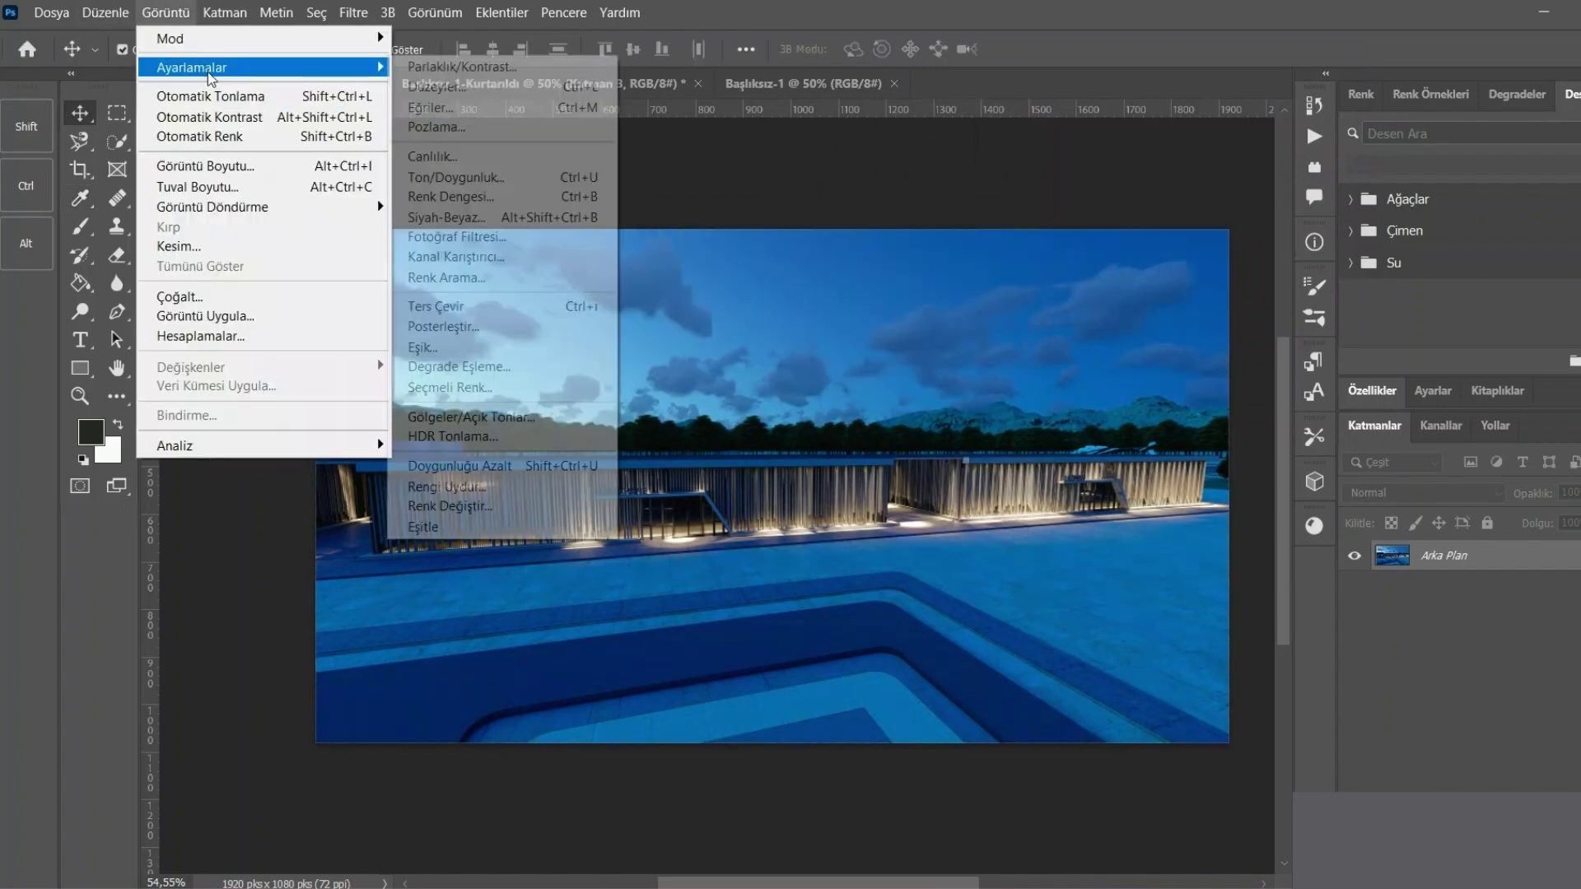
pyautogui.click(475, 179)
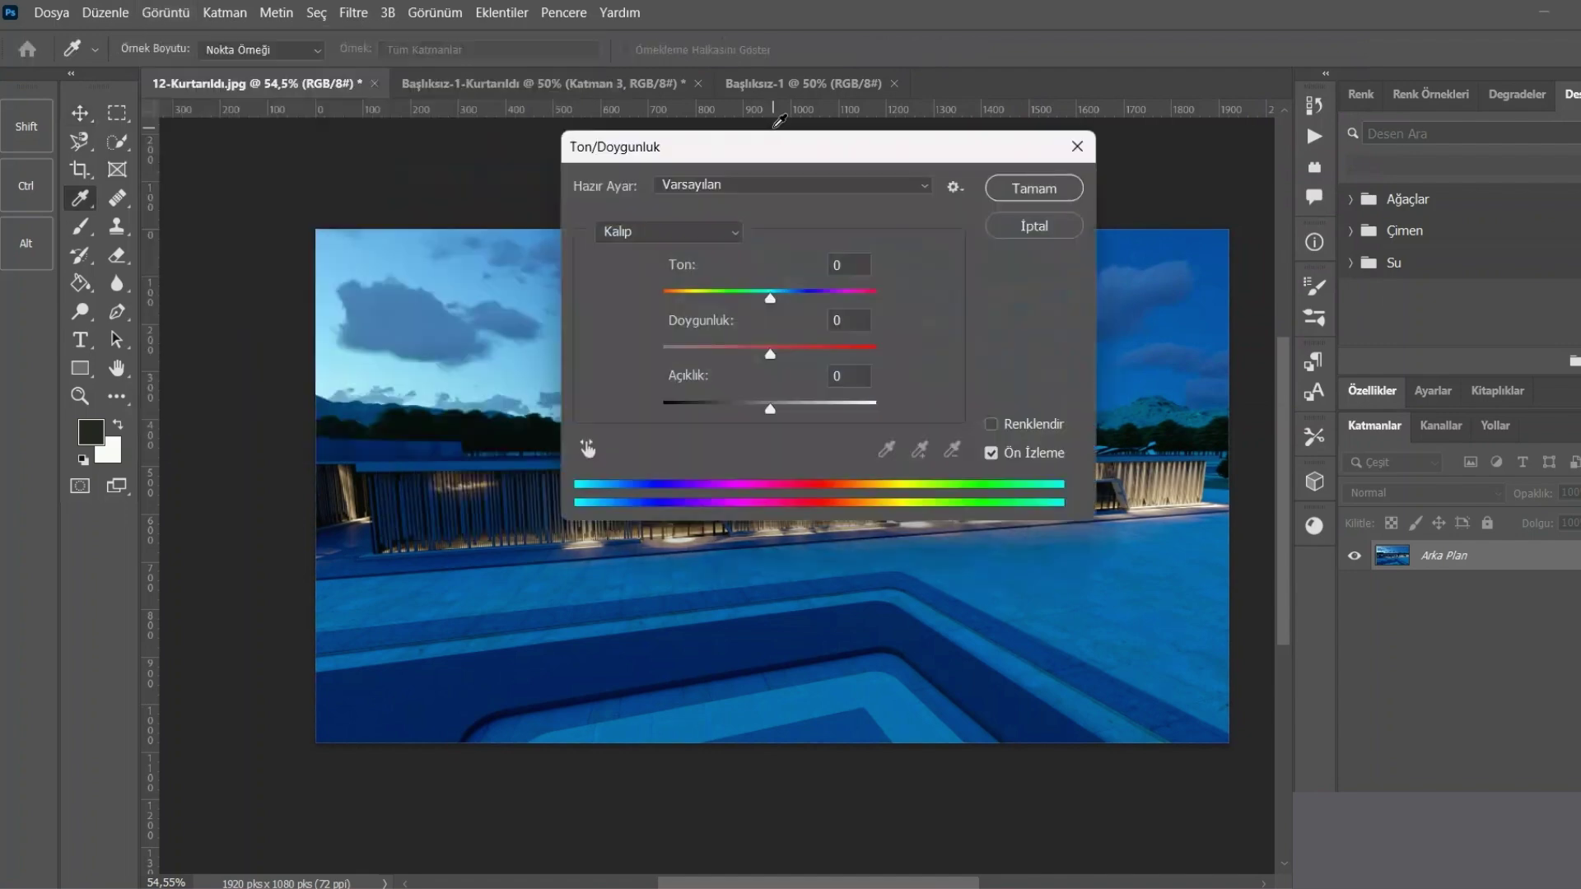
pyautogui.moveTo(787, 151)
pyautogui.mouseDown()
pyautogui.moveTo(1030, 7)
pyautogui.moveTo(1065, 18)
pyautogui.mouseUp()
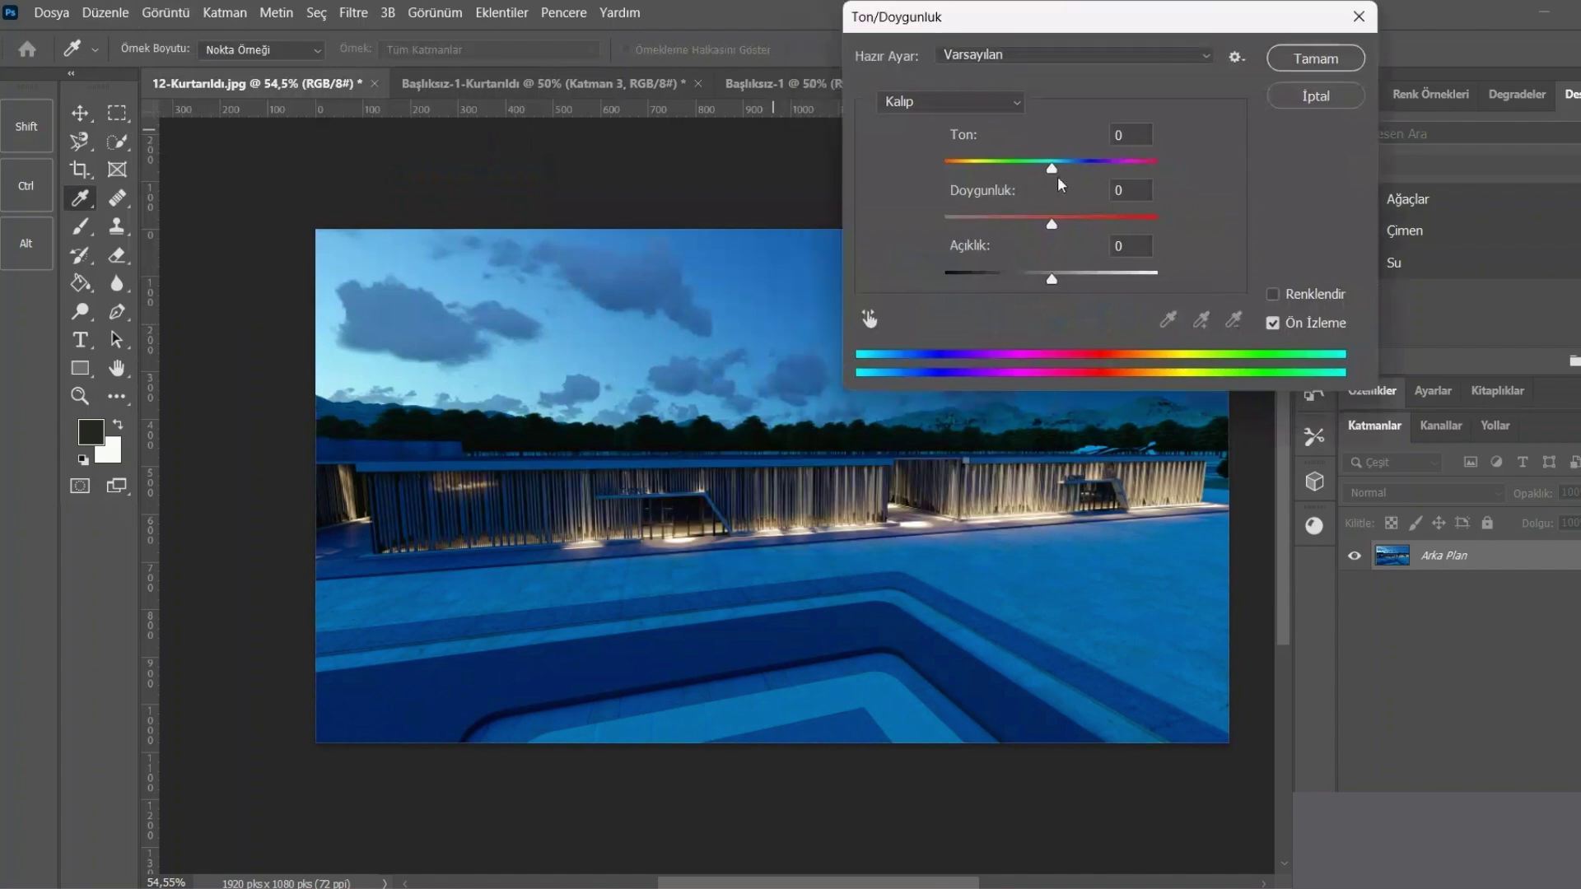
pyautogui.moveTo(1051, 168)
pyautogui.mouseDown()
pyautogui.moveTo(1118, 194)
pyautogui.moveTo(1062, 193)
pyautogui.mouseUp()
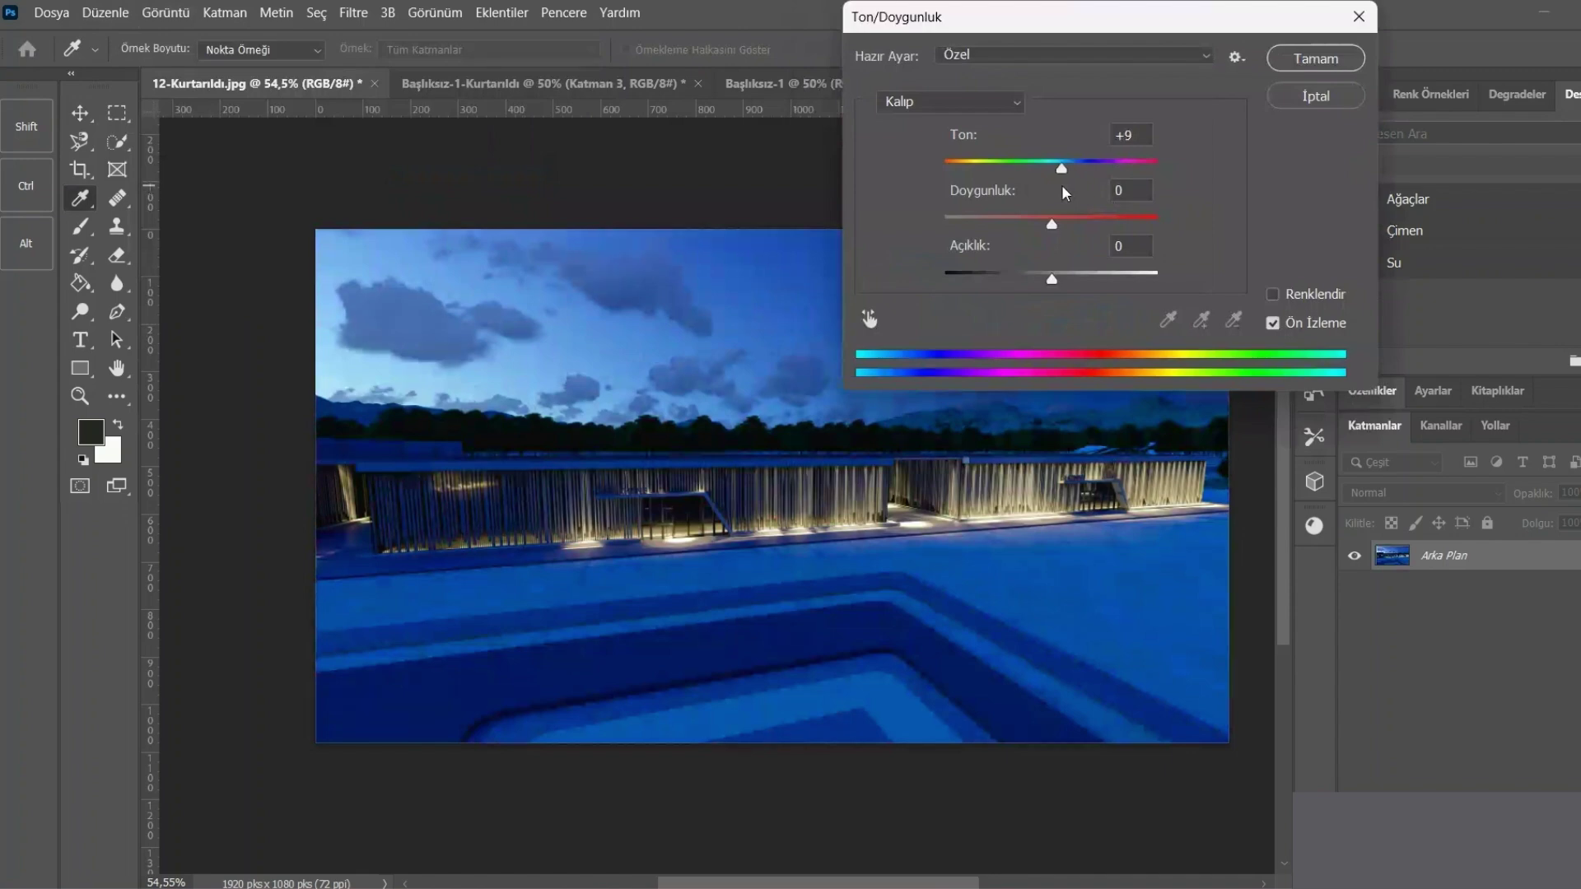
pyautogui.moveTo(1062, 188)
pyautogui.mouseDown()
pyautogui.moveTo(1070, 224)
pyautogui.moveTo(1068, 178)
pyautogui.mouseUp()
pyautogui.click(1066, 174)
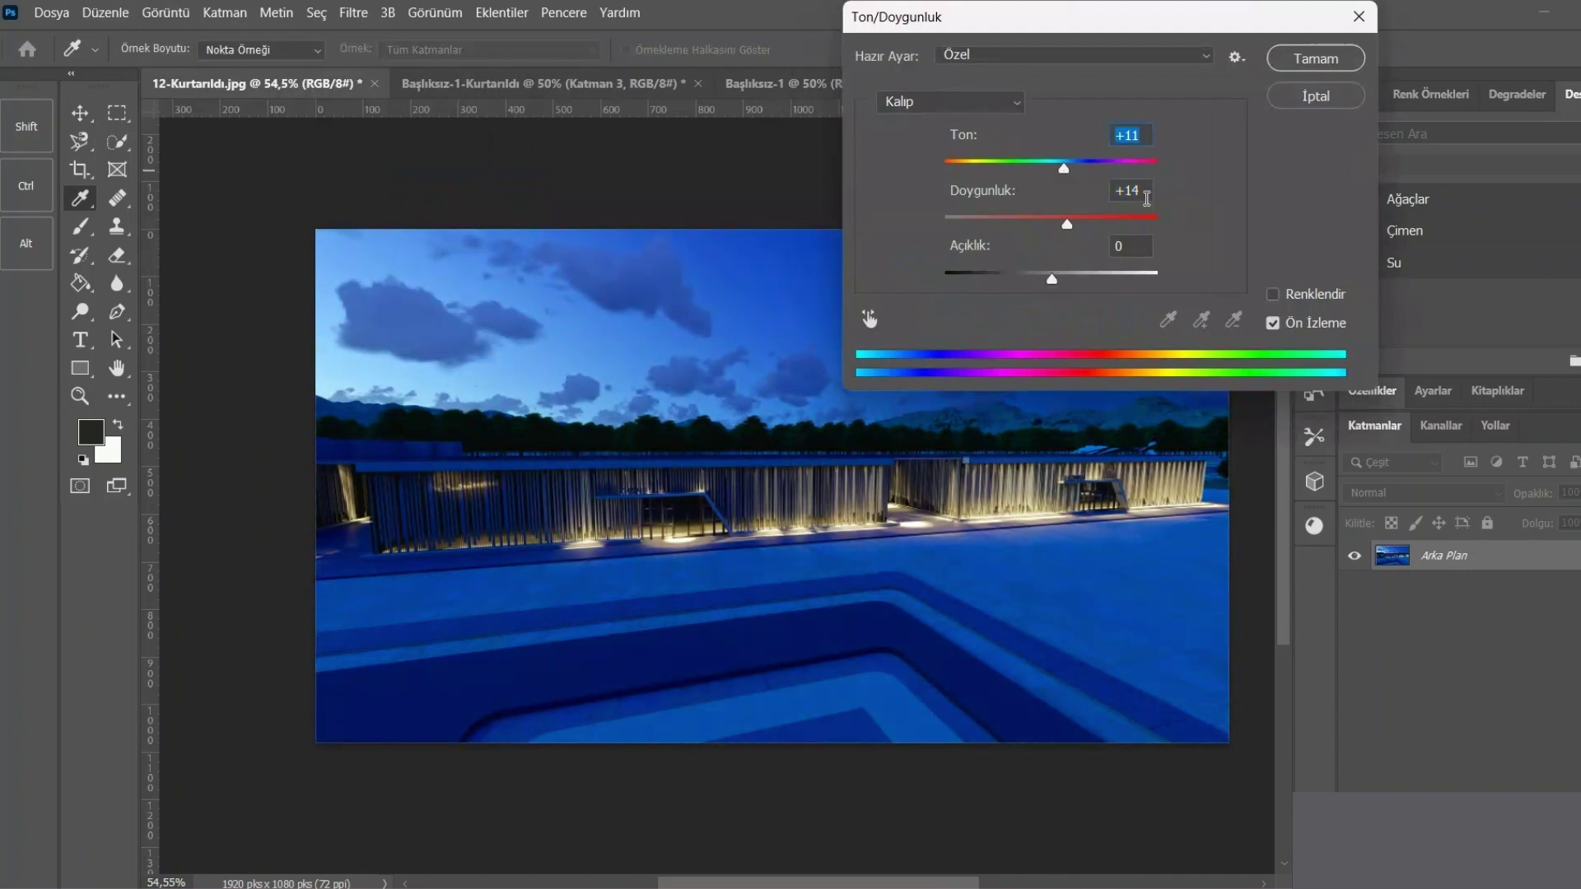
pyautogui.moveTo(1051, 279); pyautogui.dragTo(1034, 282)
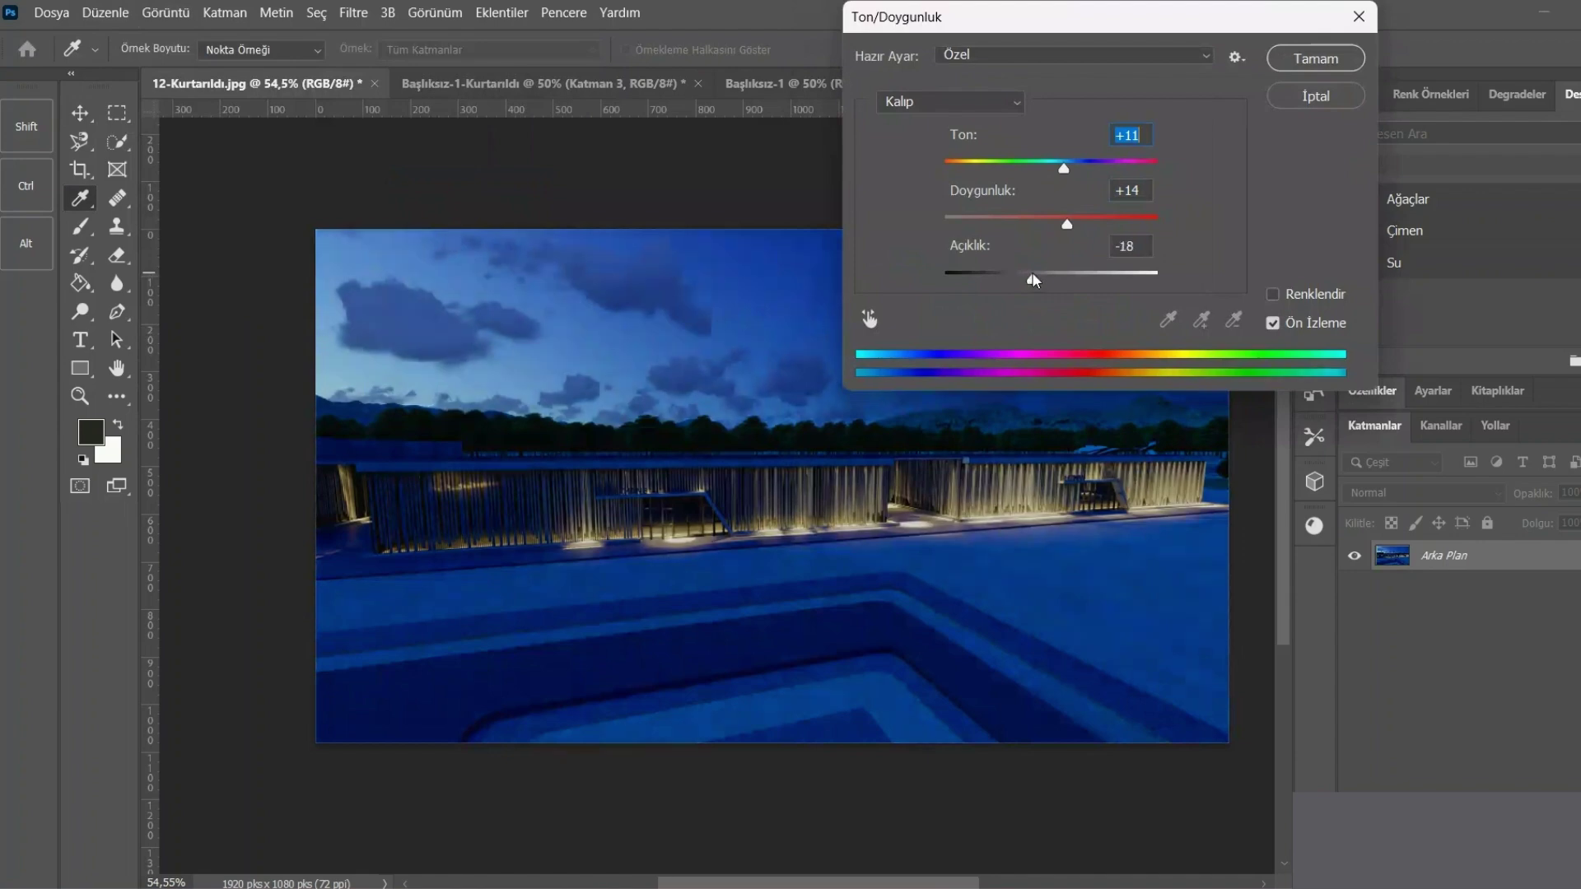
pyautogui.click(1033, 281)
# - Settle hue at +4 and saturation at +37, comparing previews, then apply
pyautogui.moveTo(1063, 168); pyautogui.dragTo(1064, 170)
pyautogui.click(1062, 169)
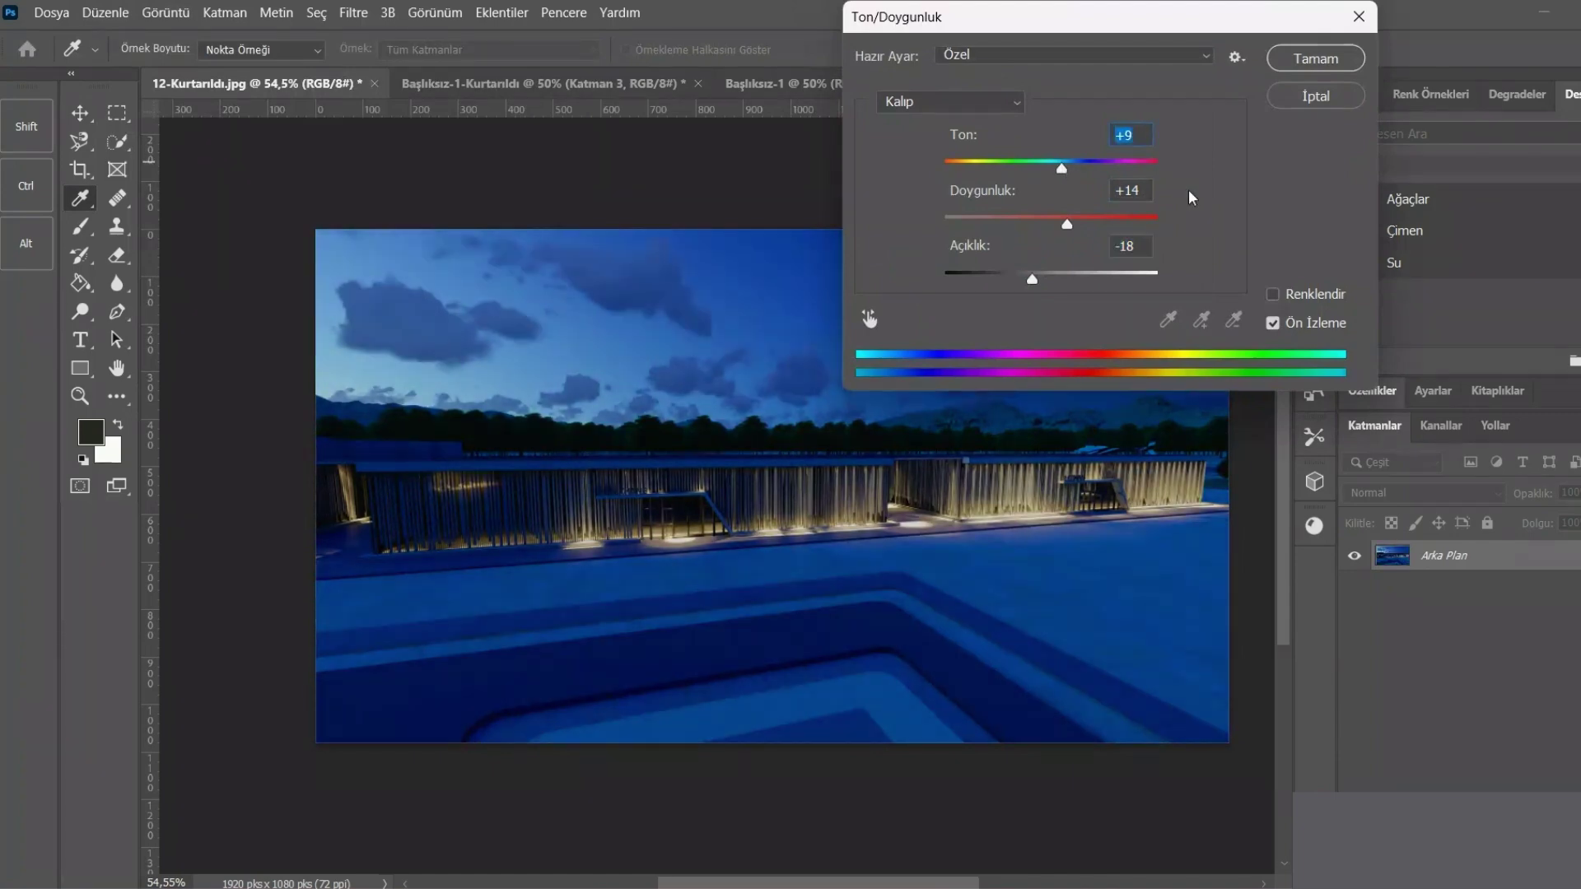
pyautogui.click(1272, 323)
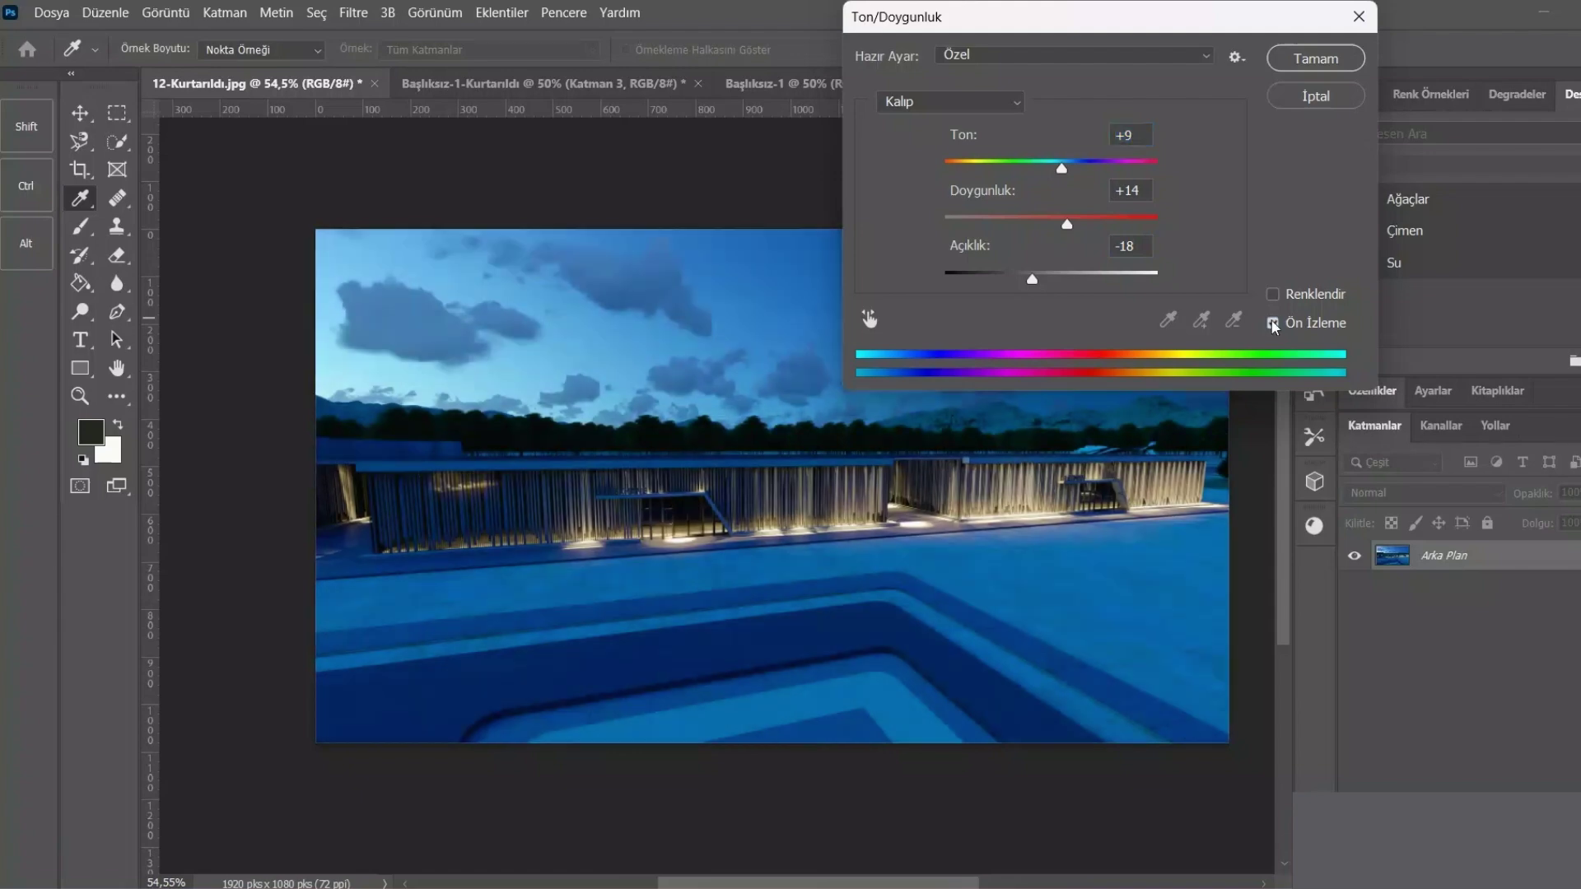
pyautogui.click(1273, 324)
pyautogui.moveTo(1062, 165); pyautogui.dragTo(1058, 165)
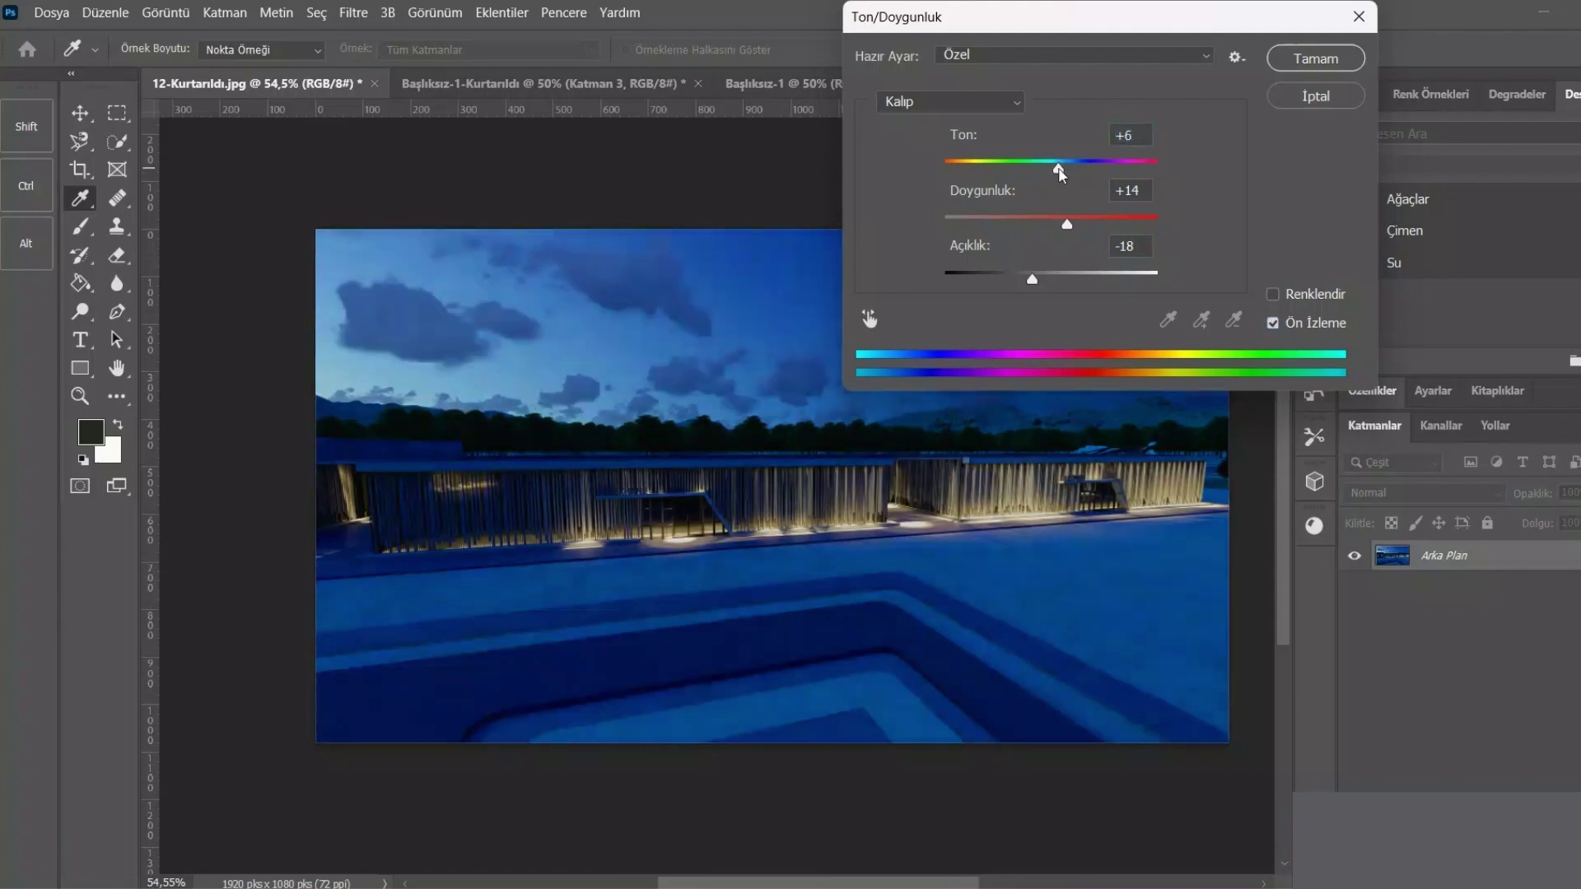
pyautogui.moveTo(1067, 225)
pyautogui.mouseDown()
pyautogui.moveTo(1104, 226)
pyautogui.moveTo(1091, 223)
pyautogui.mouseUp()
pyautogui.click(1275, 324)
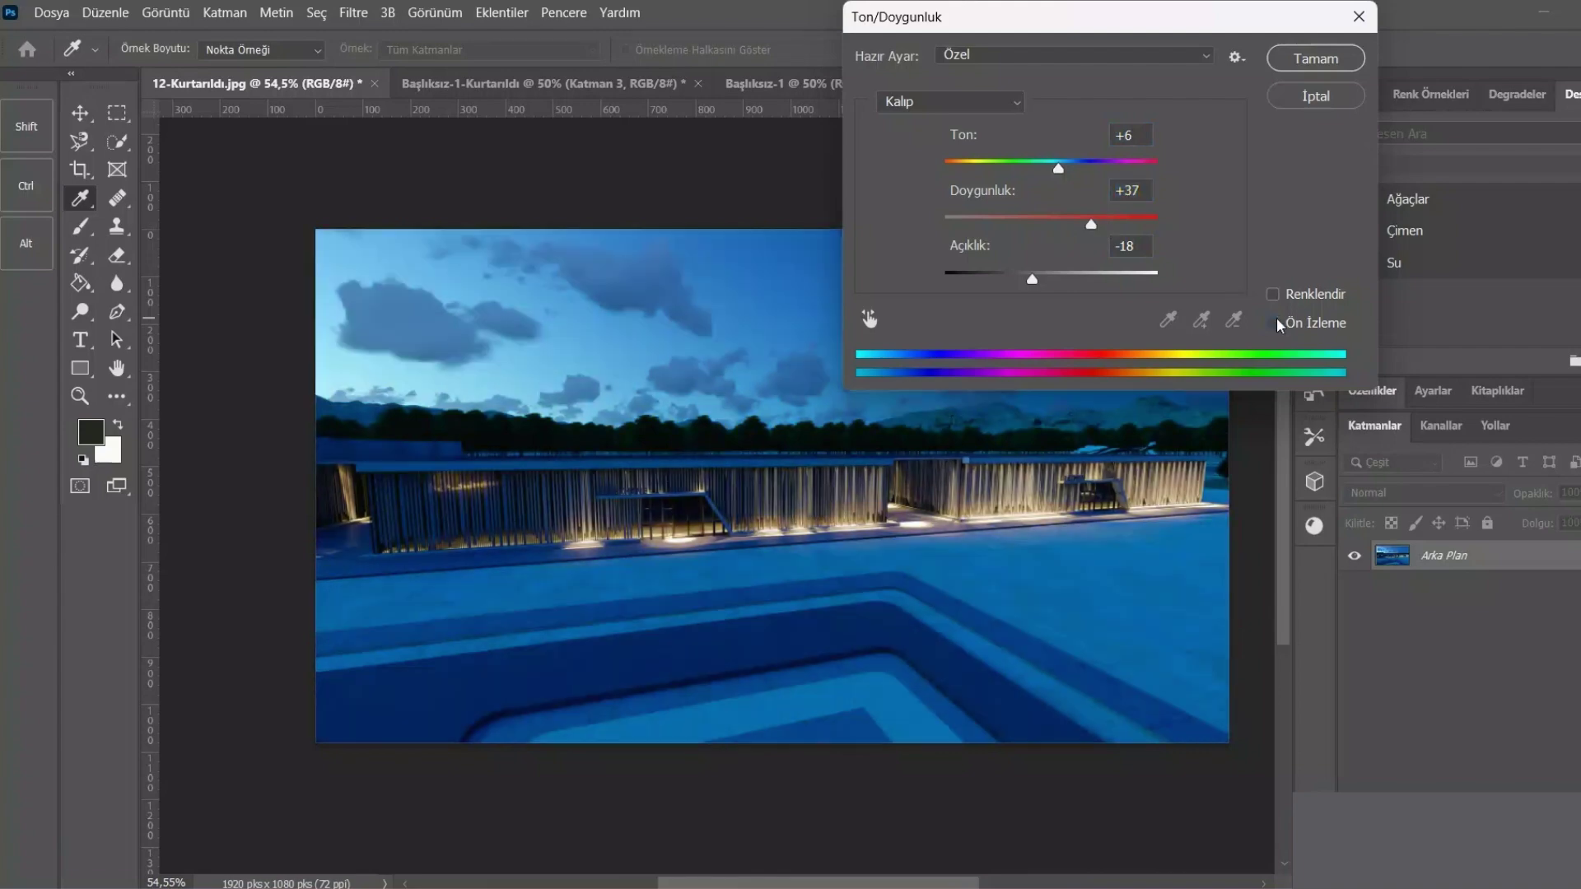
pyautogui.click(1276, 324)
pyautogui.moveTo(1059, 169); pyautogui.dragTo(1056, 170)
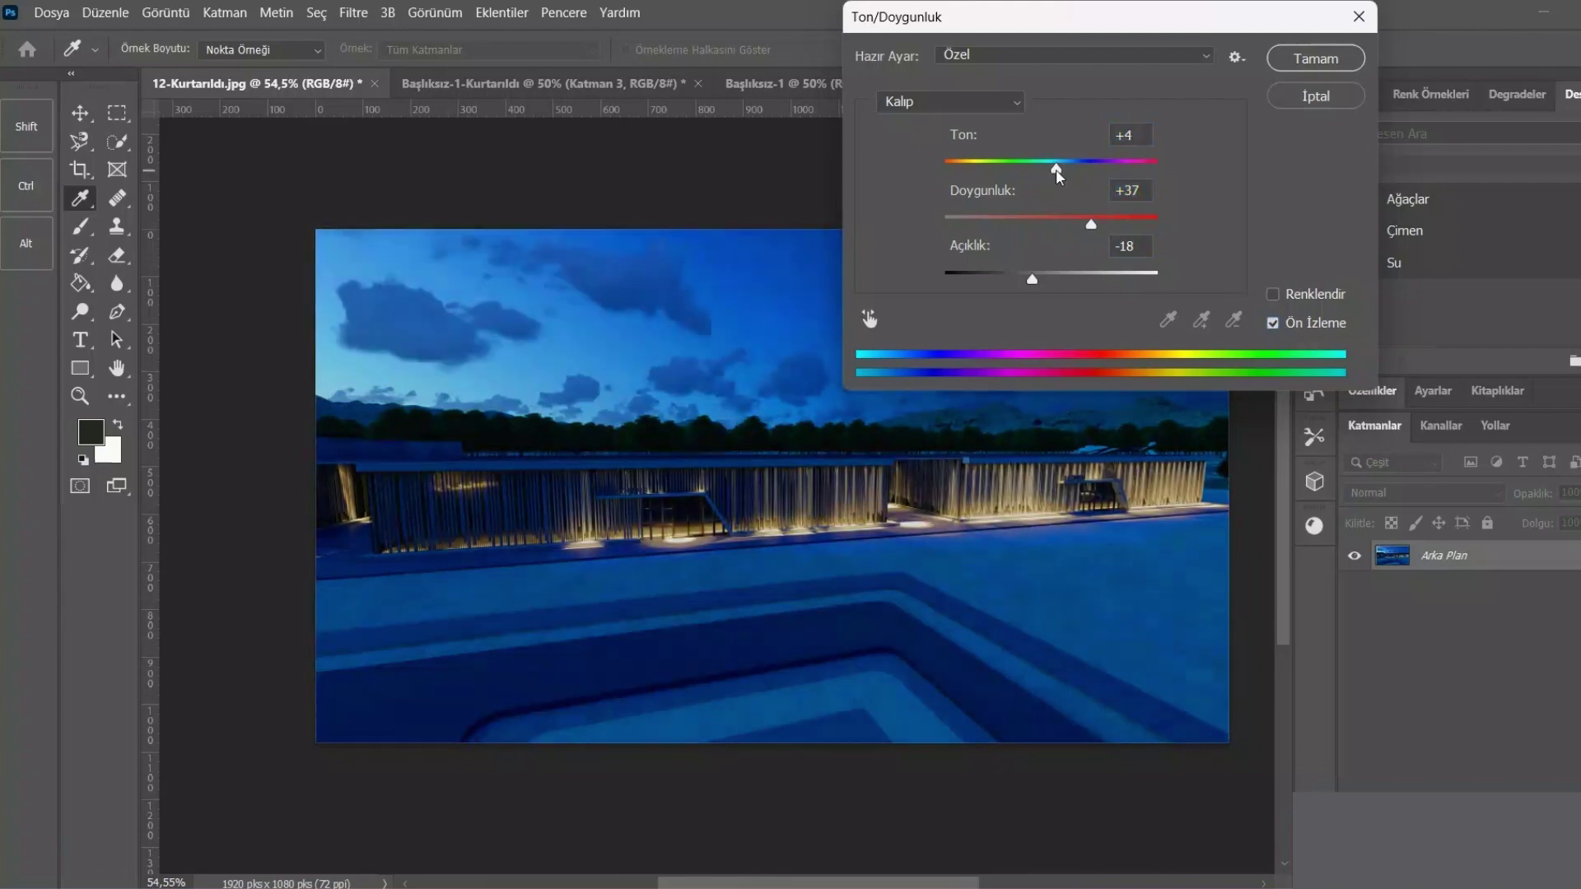
pyautogui.click(1307, 66)
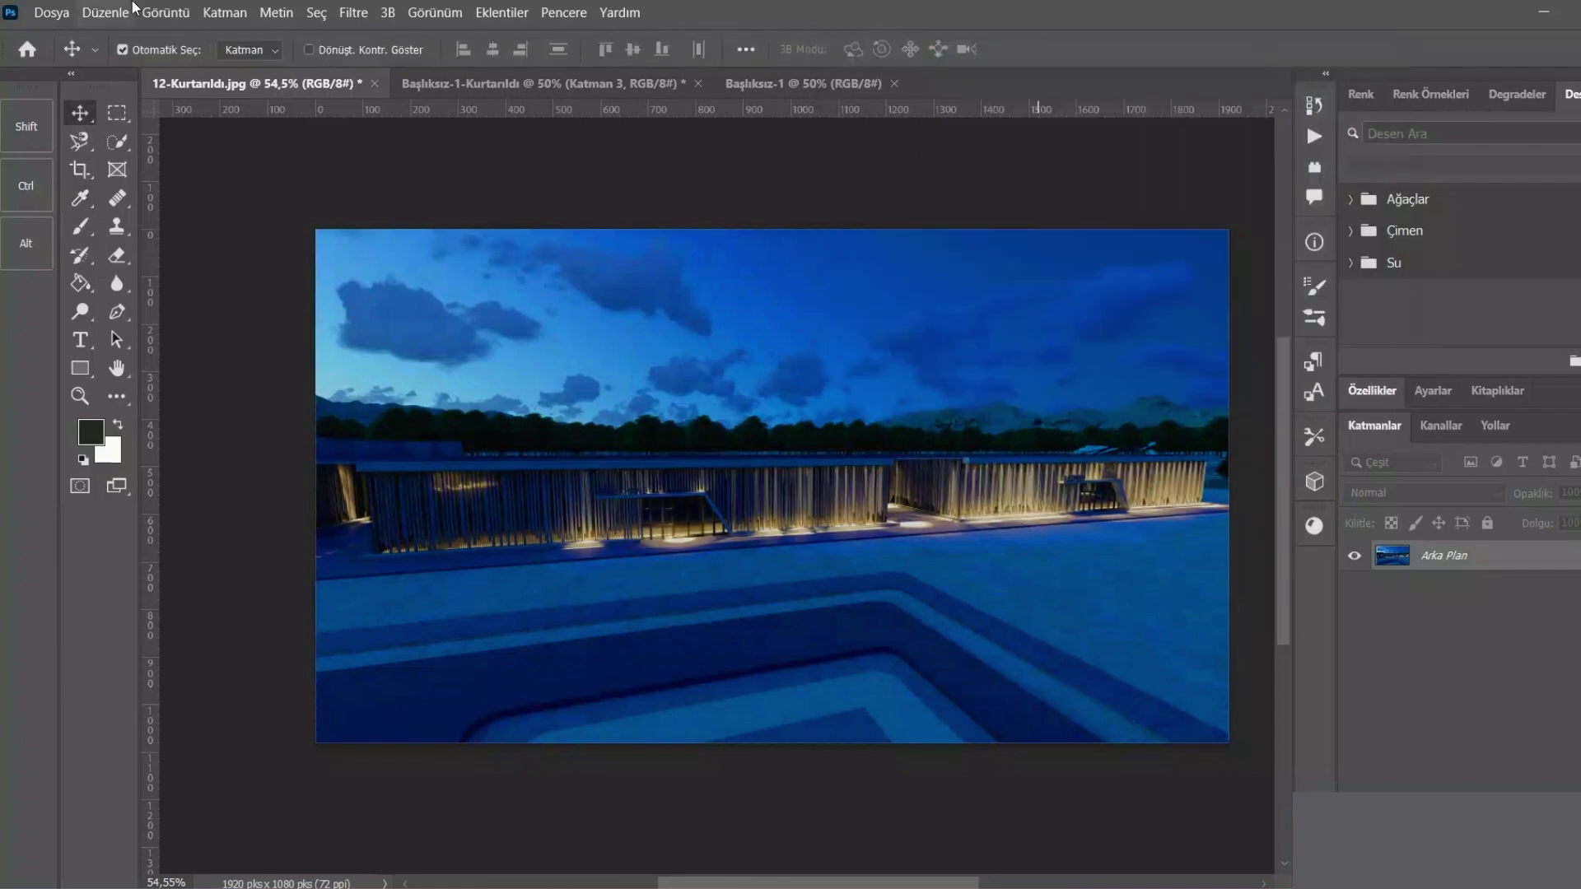
# - In Color Balance, push the midtones toward red, yellow and magenta
pyautogui.click(144, 11)
pyautogui.moveTo(259, 67)
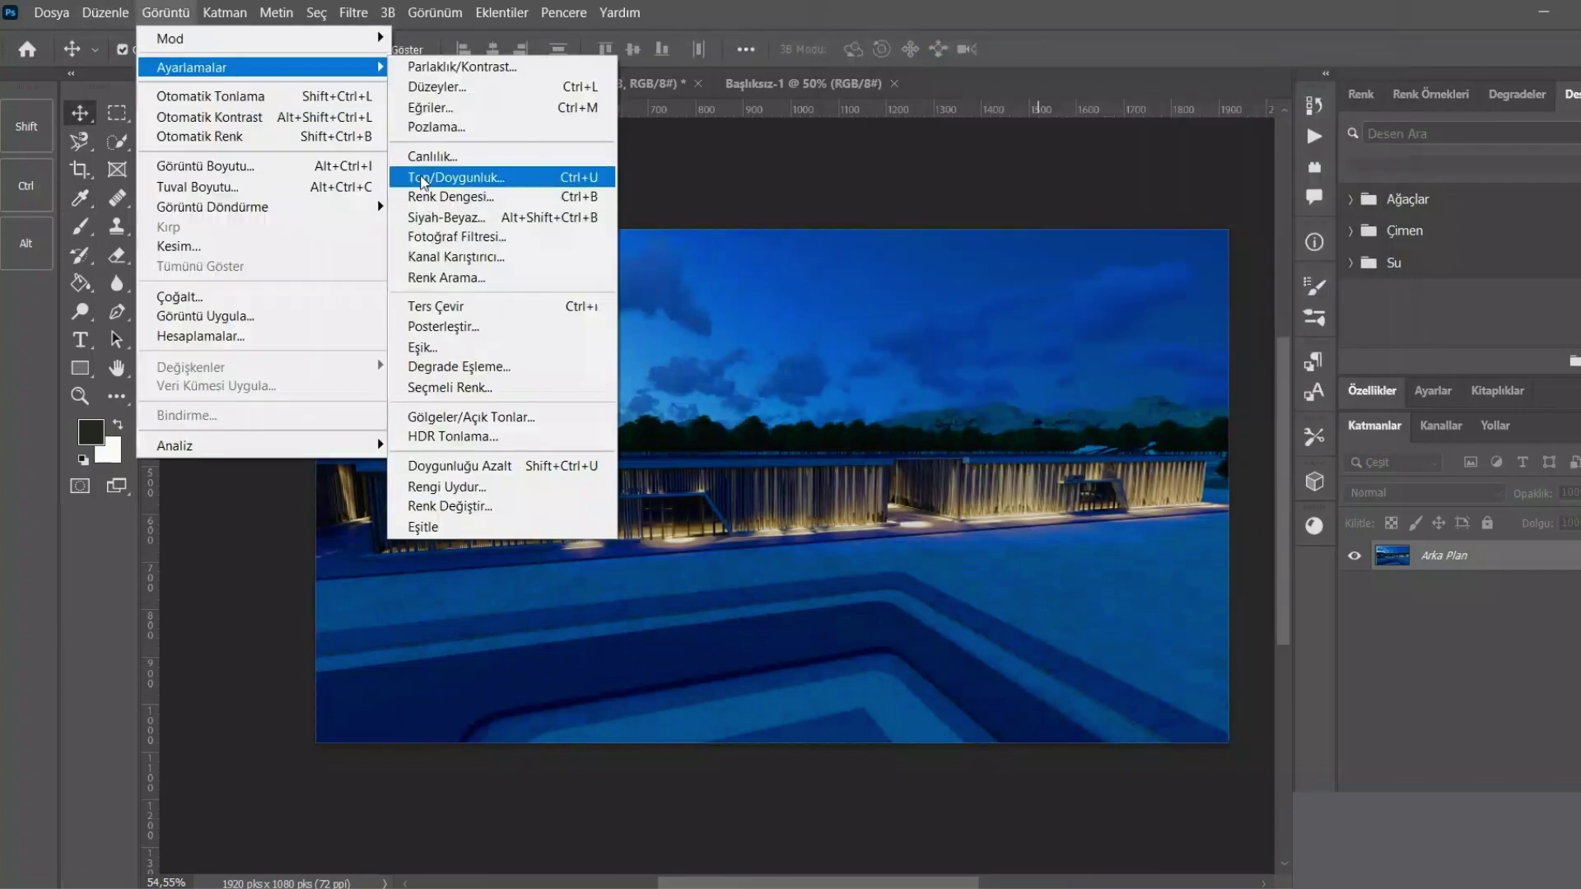
pyautogui.click(468, 197)
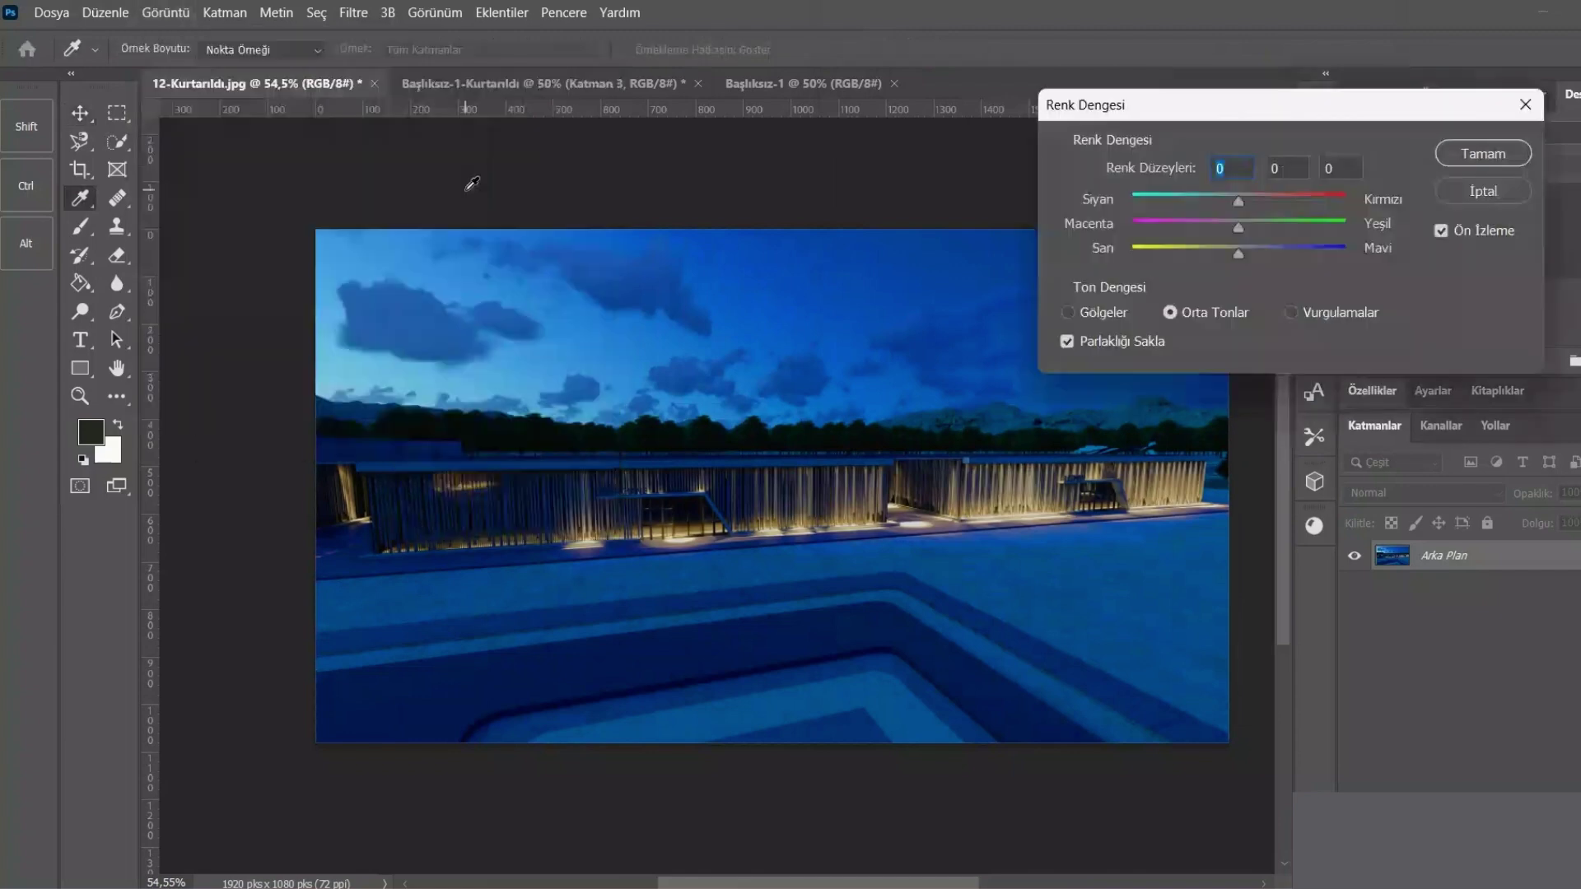
pyautogui.moveTo(1204, 120); pyautogui.dragTo(1167, 80)
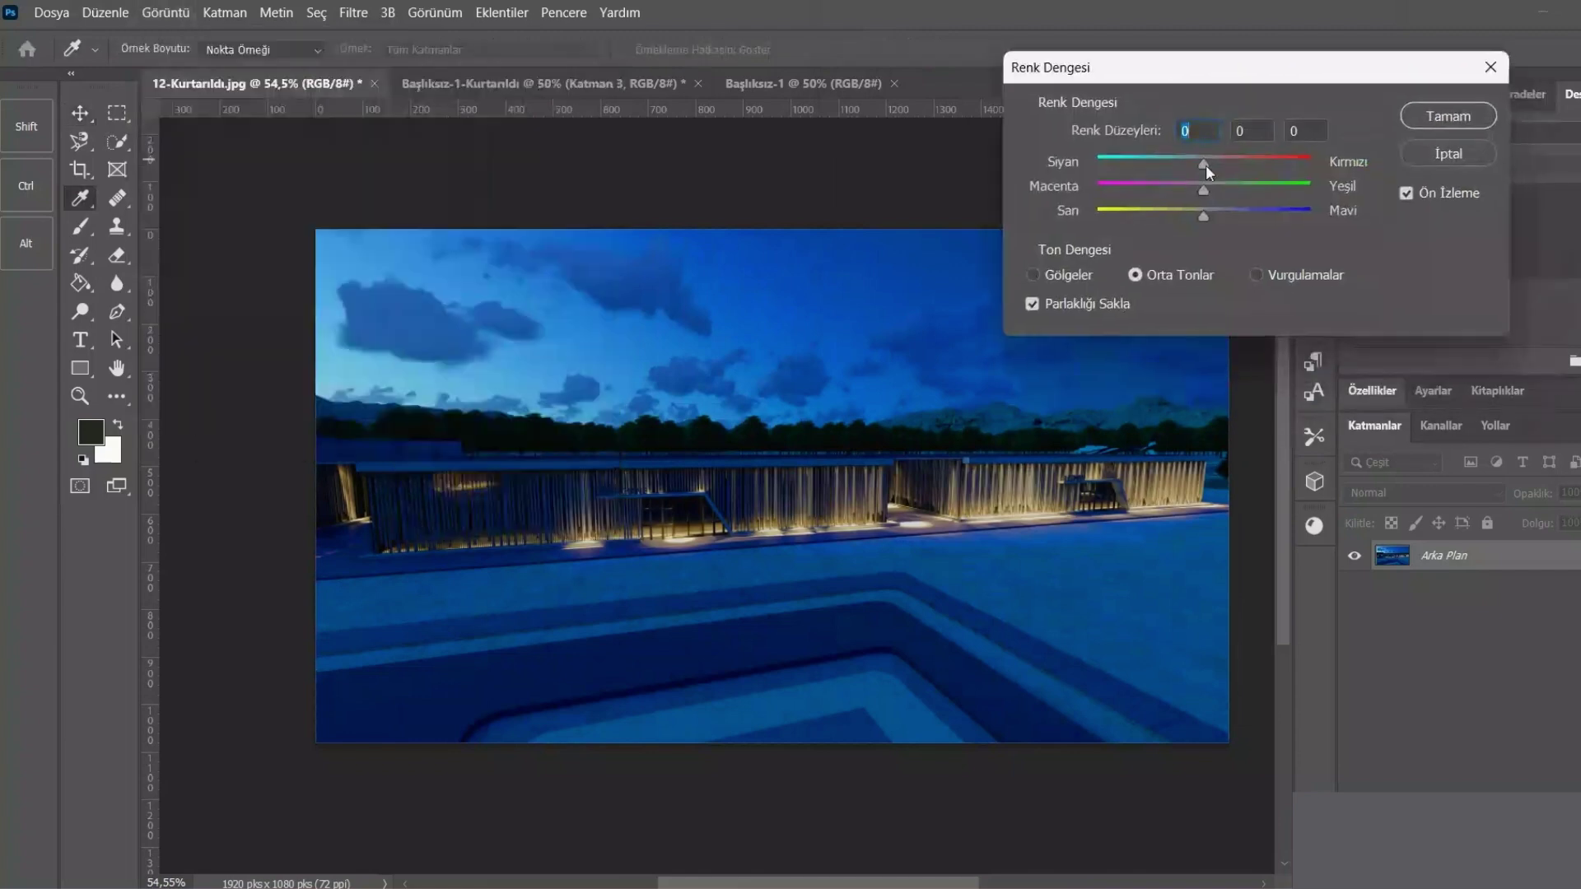
pyautogui.moveTo(1204, 163); pyautogui.dragTo(1235, 171)
pyautogui.moveTo(1203, 216)
pyautogui.mouseDown()
pyautogui.moveTo(1119, 215)
pyautogui.moveTo(1185, 218)
pyautogui.mouseUp()
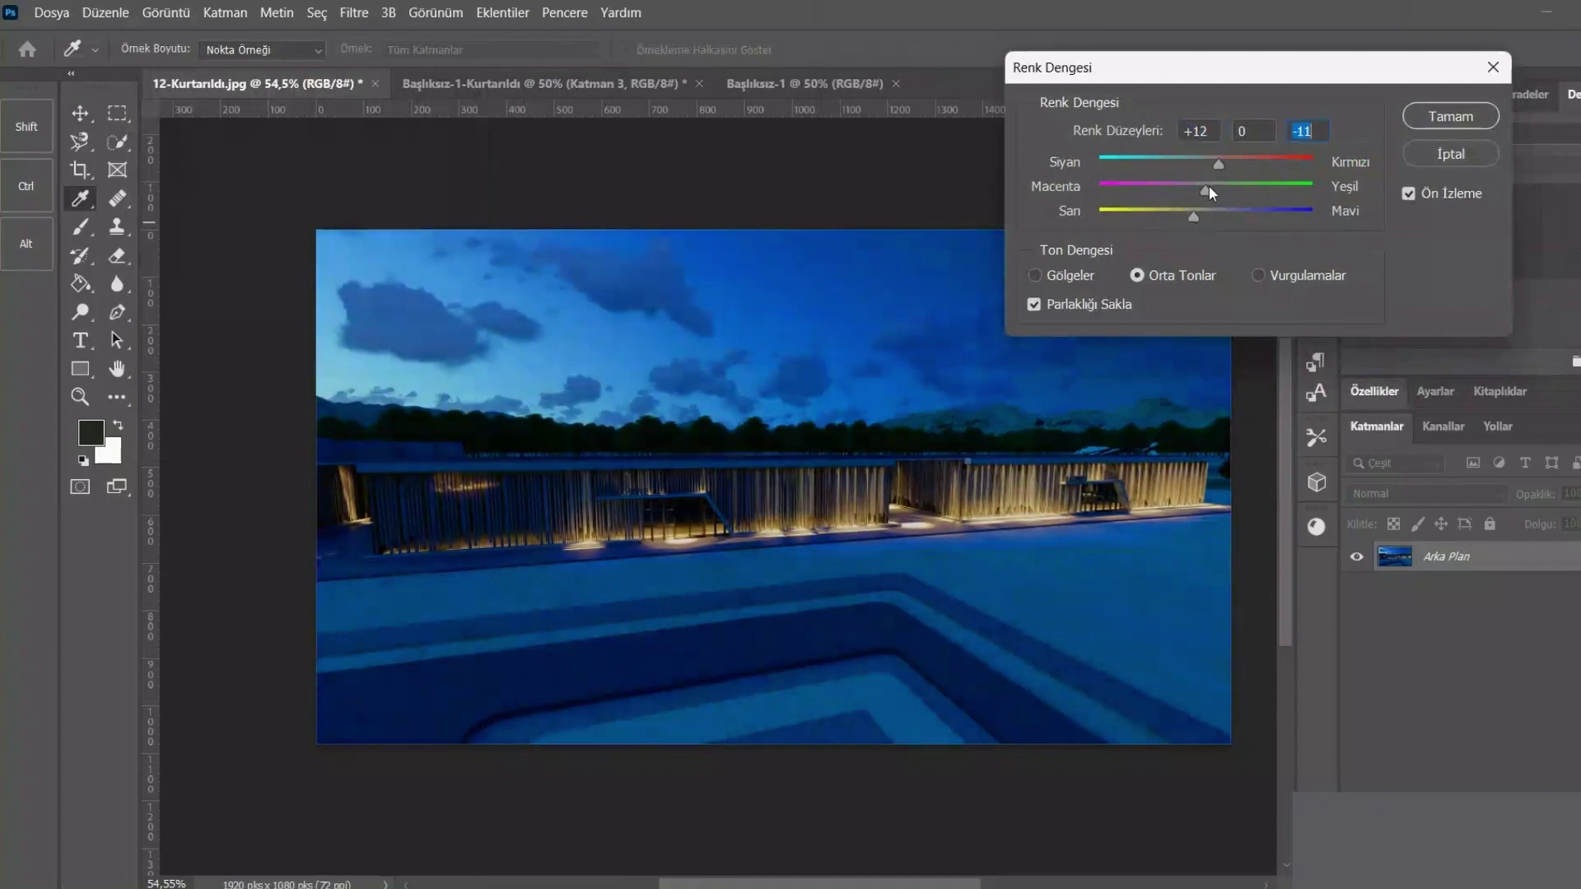
pyautogui.moveTo(1206, 186); pyautogui.dragTo(1198, 186)
pyautogui.click(1199, 190)
# - Refine the midtone levels to +16, -12, -23, comparing with the original
pyautogui.moveTo(1188, 215); pyautogui.dragTo(1195, 215)
pyautogui.click(1408, 194)
pyautogui.moveTo(1197, 187); pyautogui.dragTo(1199, 186)
pyautogui.moveTo(1194, 203); pyautogui.dragTo(1176, 212)
pyautogui.click(1182, 213)
pyautogui.click(1408, 194)
pyautogui.moveTo(1198, 186); pyautogui.dragTo(1193, 186)
# - Switch to Shadows and nudge them toward yellow and magenta, comparing previews
pyautogui.click(1035, 274)
pyautogui.click(1135, 275)
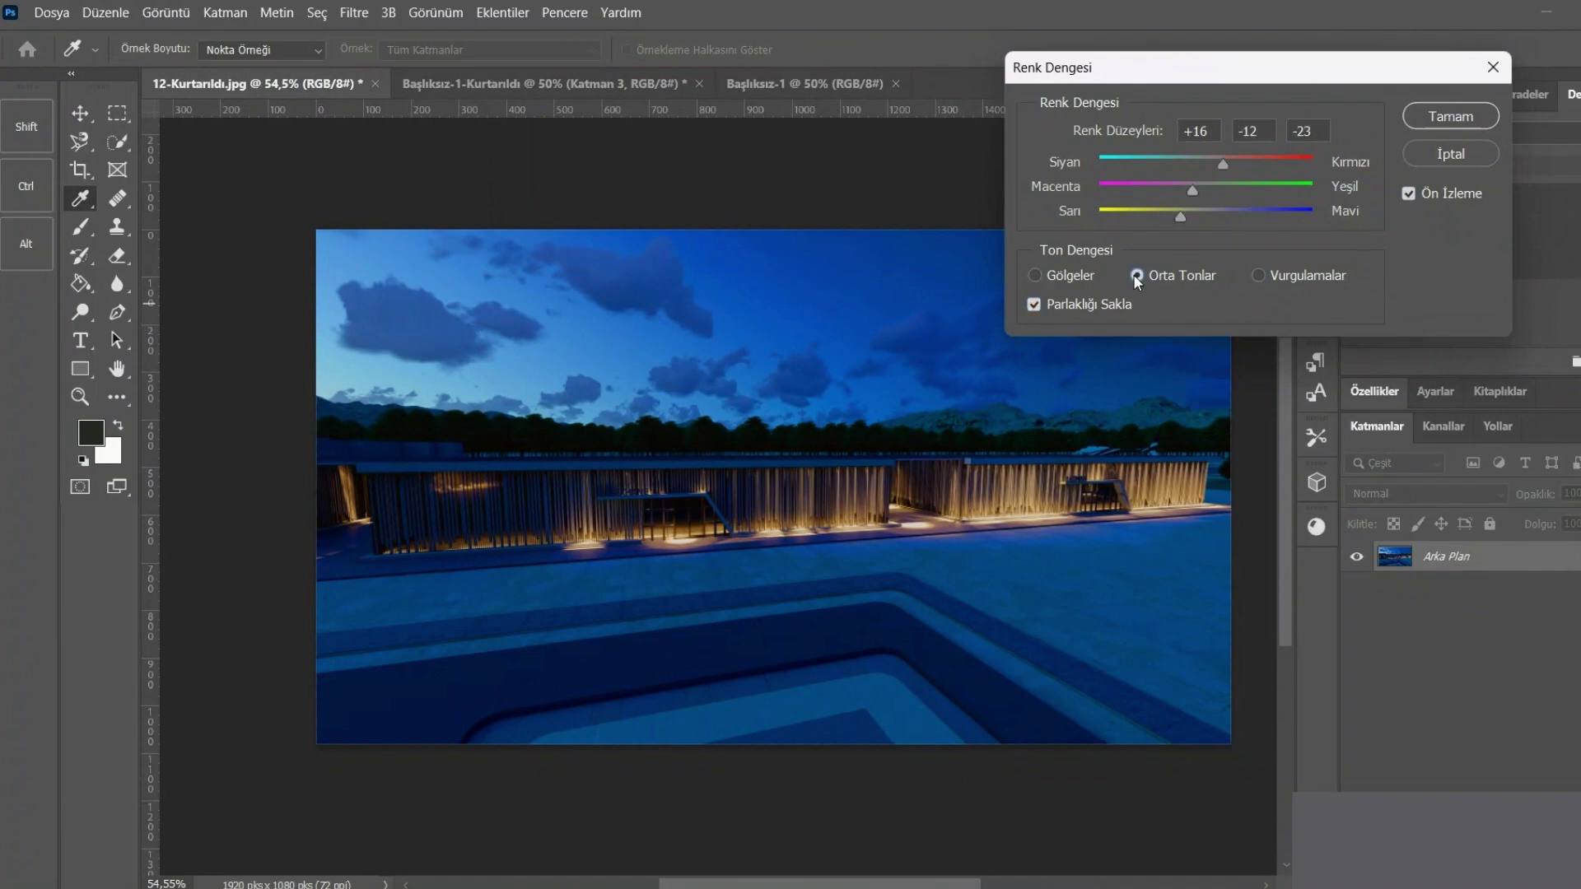
pyautogui.click(1065, 271)
pyautogui.moveTo(1205, 216)
pyautogui.mouseDown()
pyautogui.moveTo(1180, 219)
pyautogui.moveTo(1199, 217)
pyautogui.mouseUp()
pyautogui.click(1207, 163)
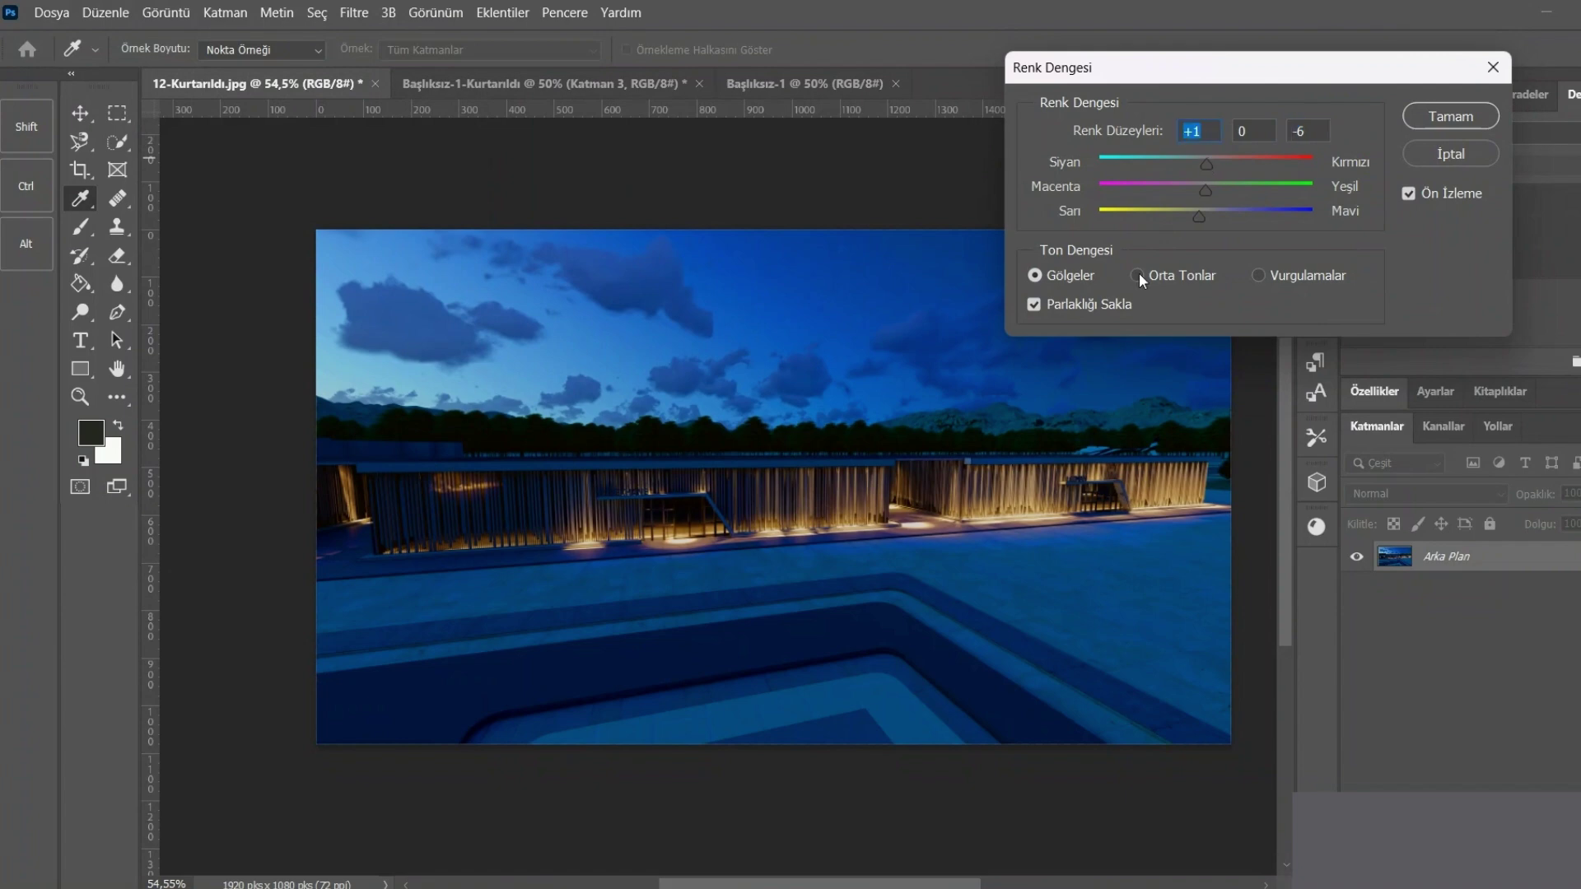
pyautogui.click(1200, 191)
pyautogui.click(1204, 216)
pyautogui.click(1408, 193)
# - Reset the shadows' cyan-red level to 0 and apply the Color Balance
pyautogui.click(1209, 129)
pyautogui.press('BackSpace')
pyautogui.press('BackSpace')
pyautogui.write('0')
pyautogui.press('Return')
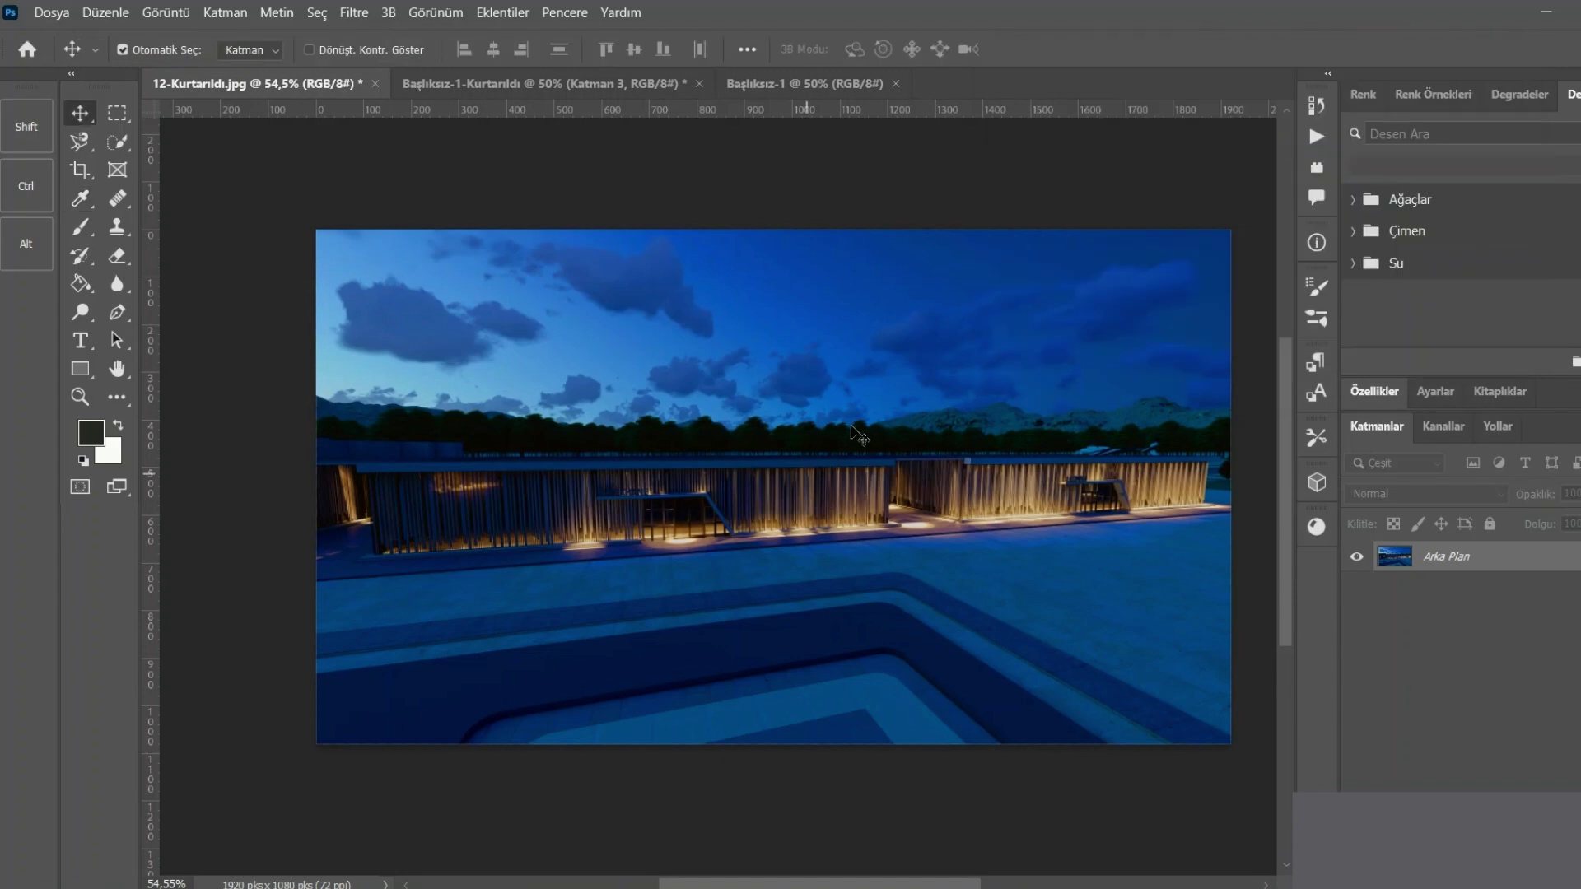
pyautogui.click(165, 12)
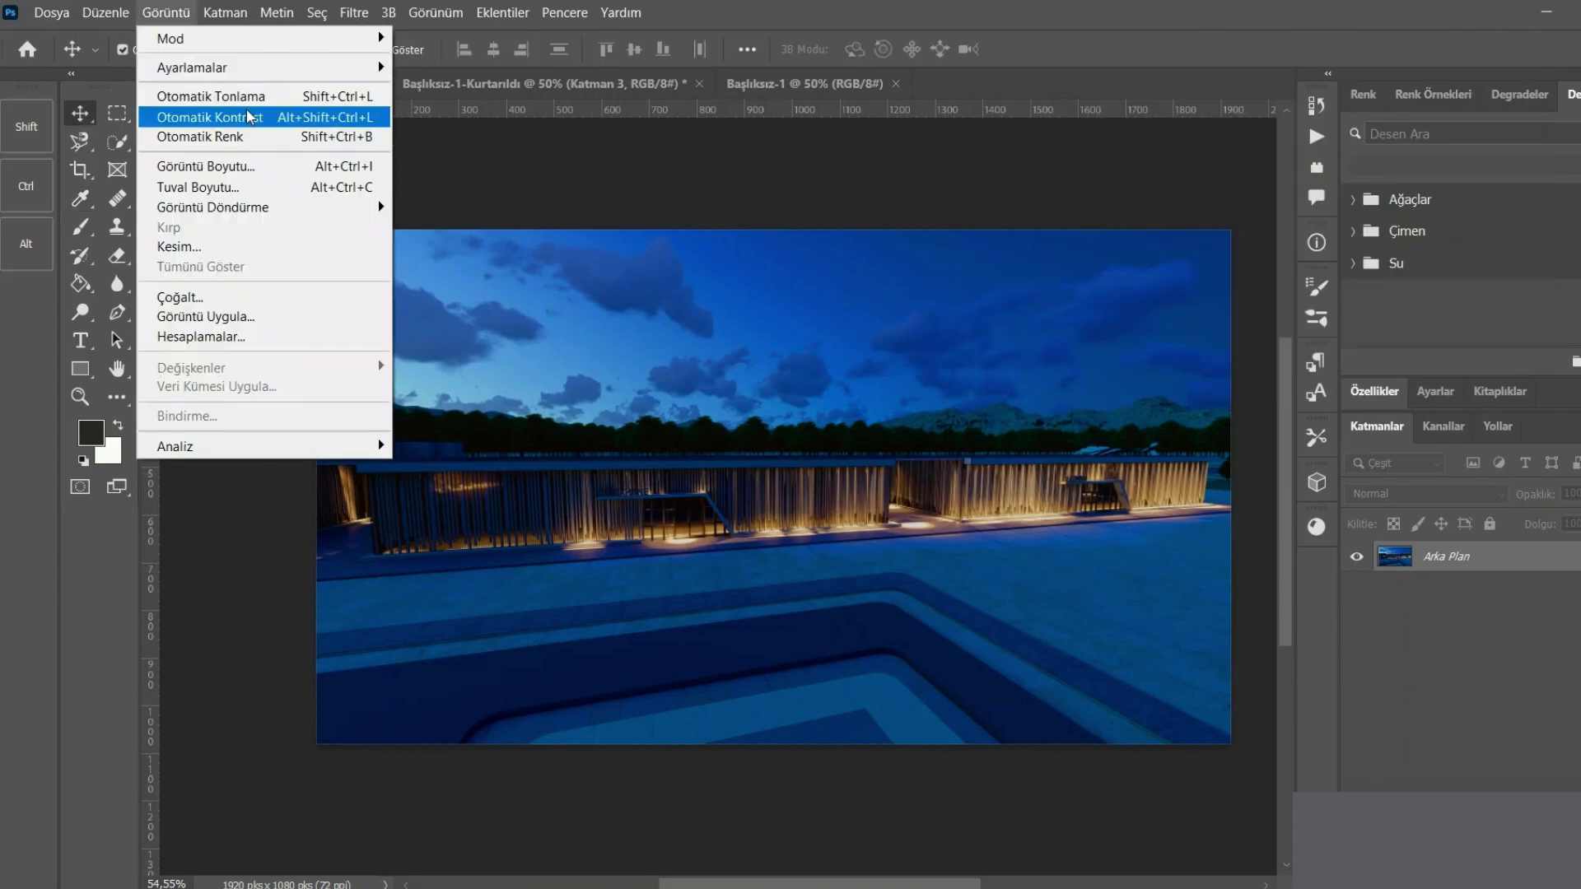
pyautogui.moveTo(191, 67)
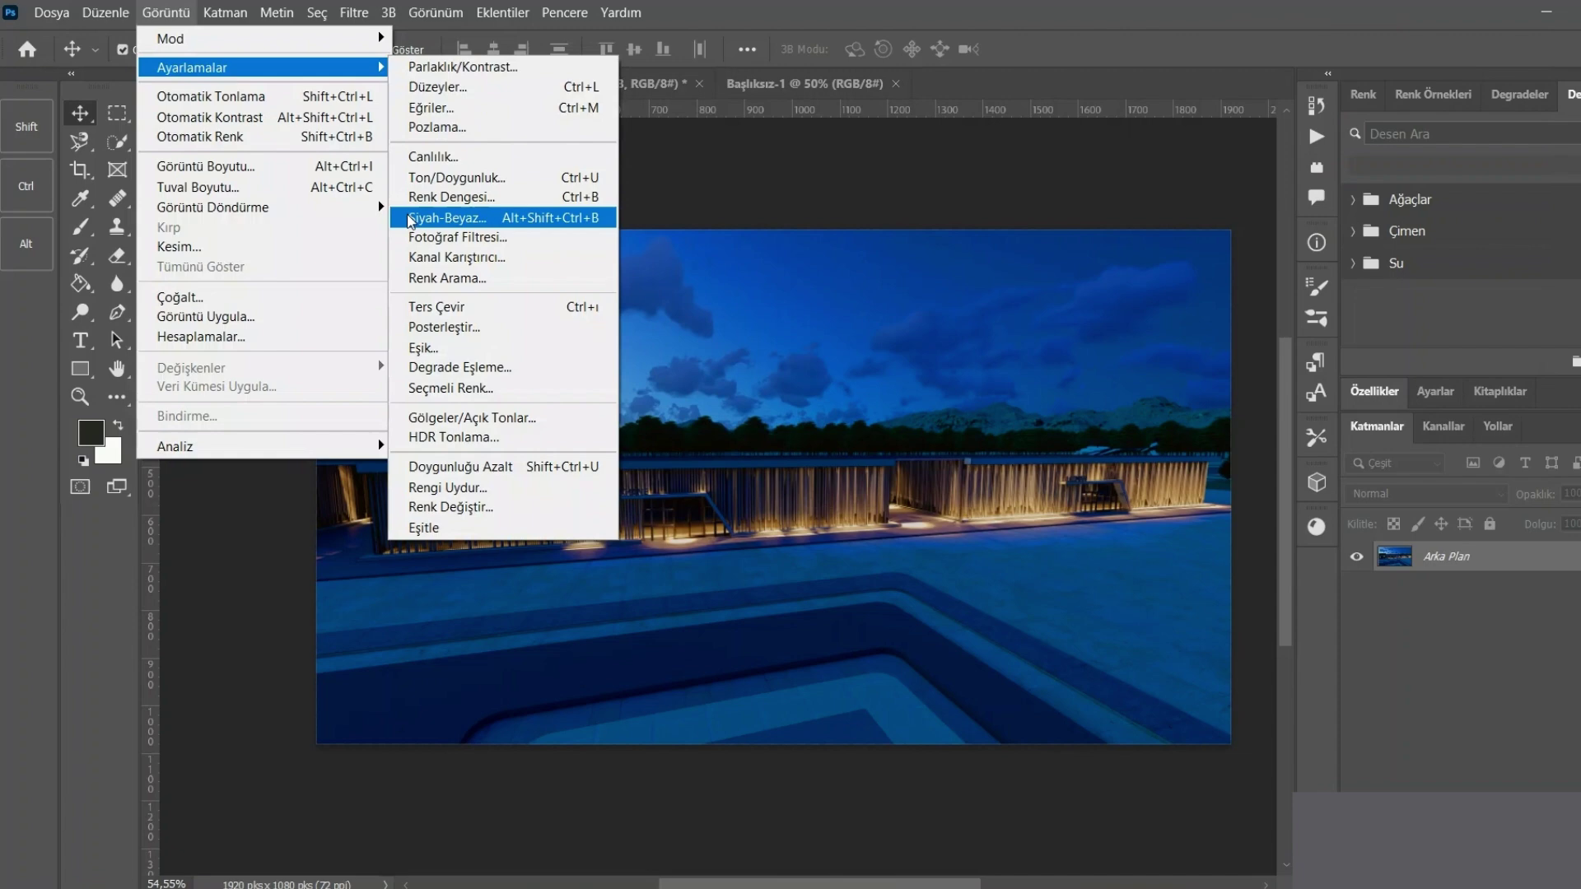
# - Try a Cooling Filter (80) photo filter with reduced density
pyautogui.click(428, 238)
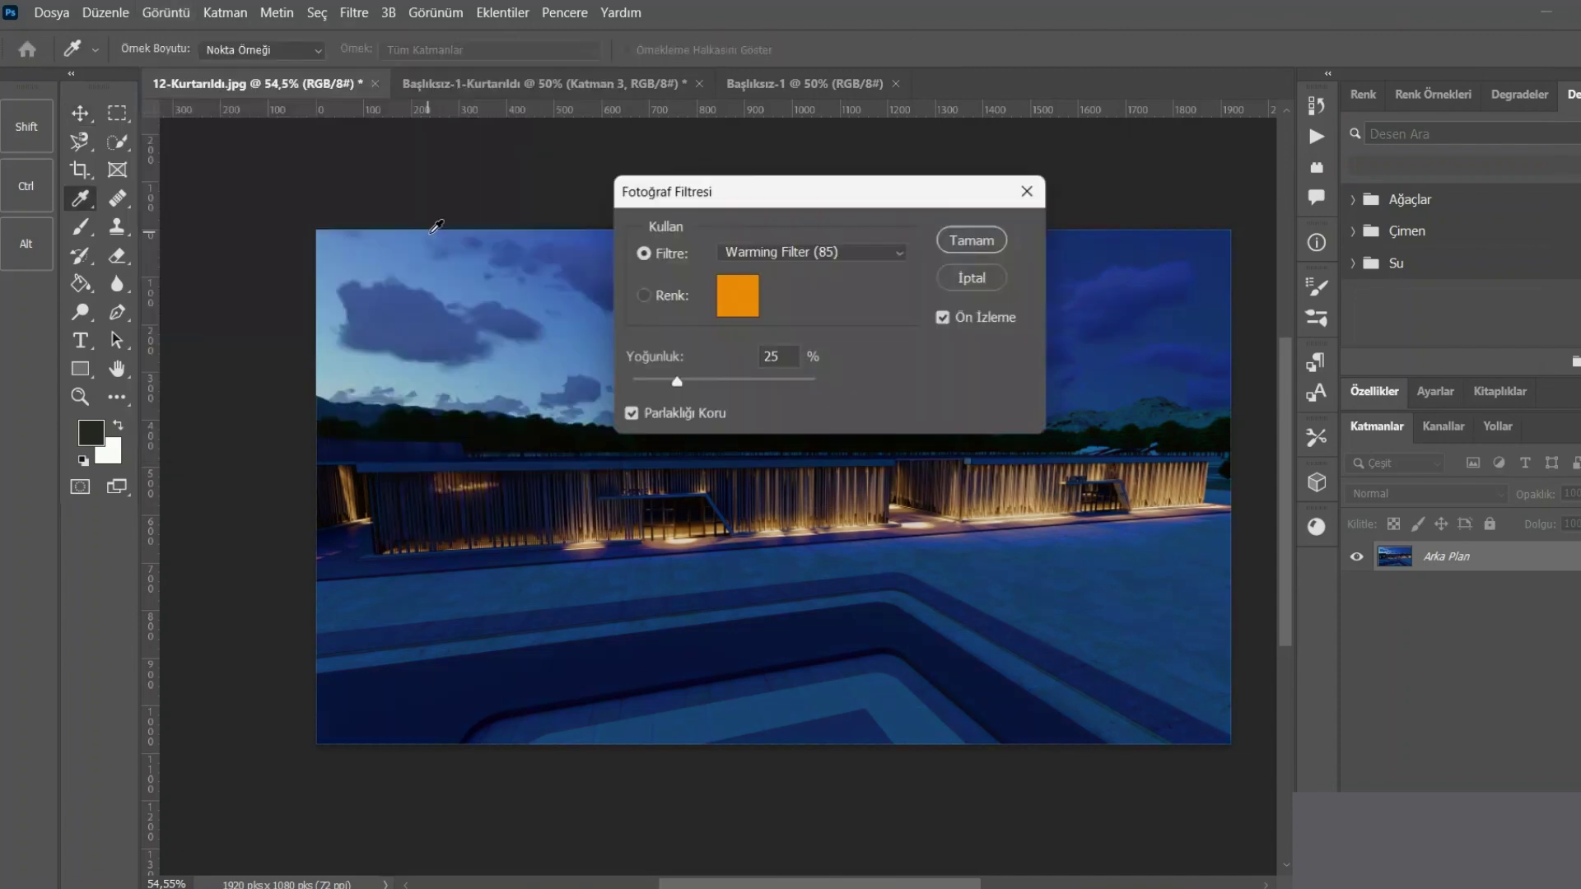
pyautogui.click(886, 247)
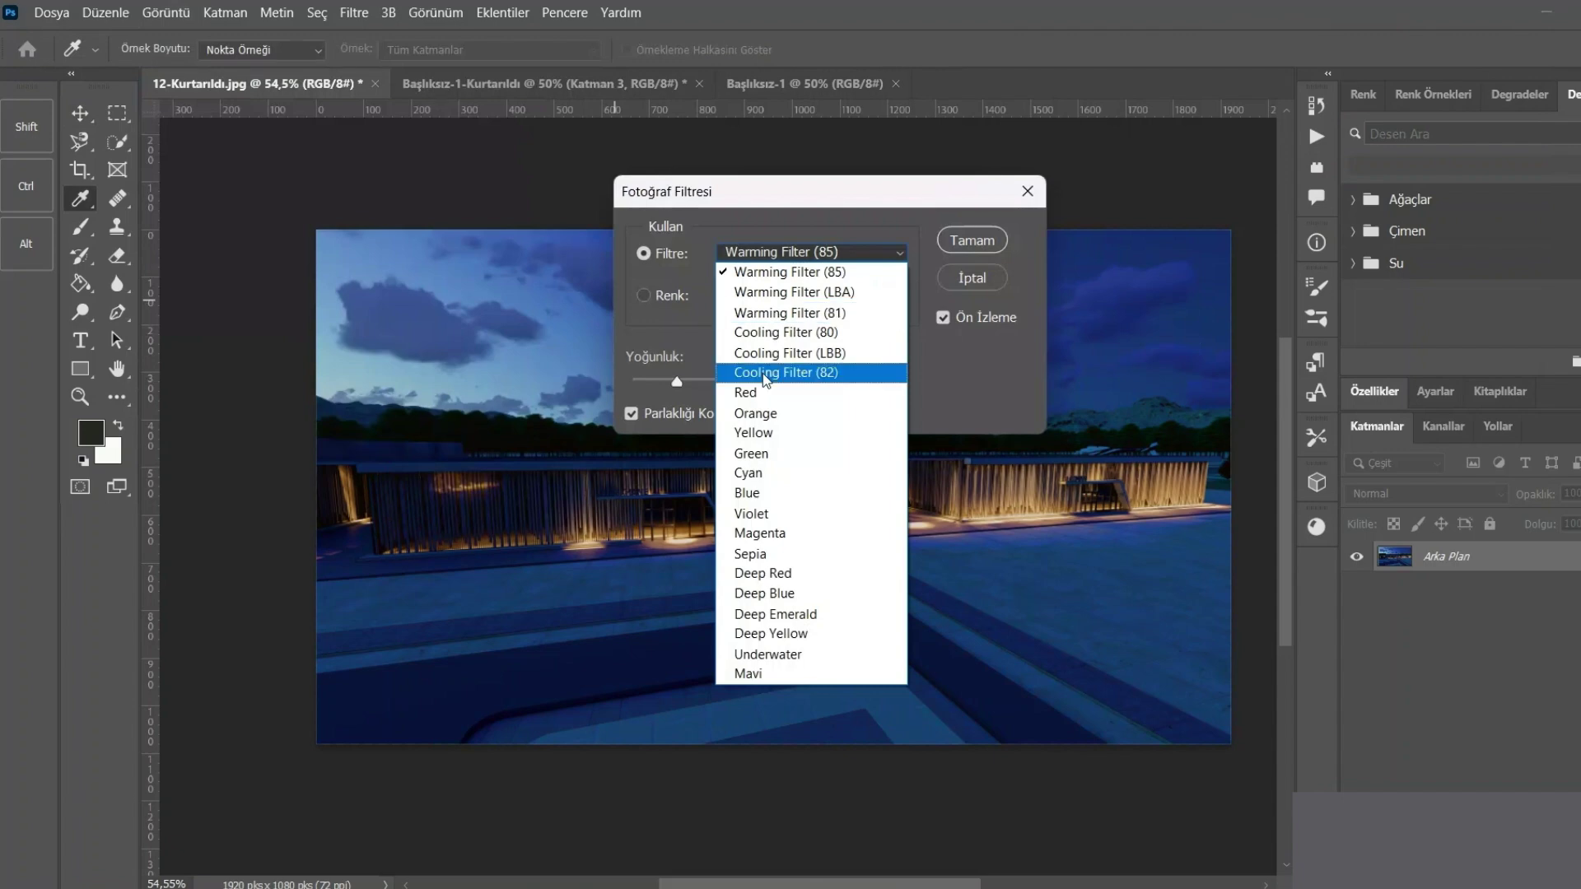
pyautogui.click(770, 332)
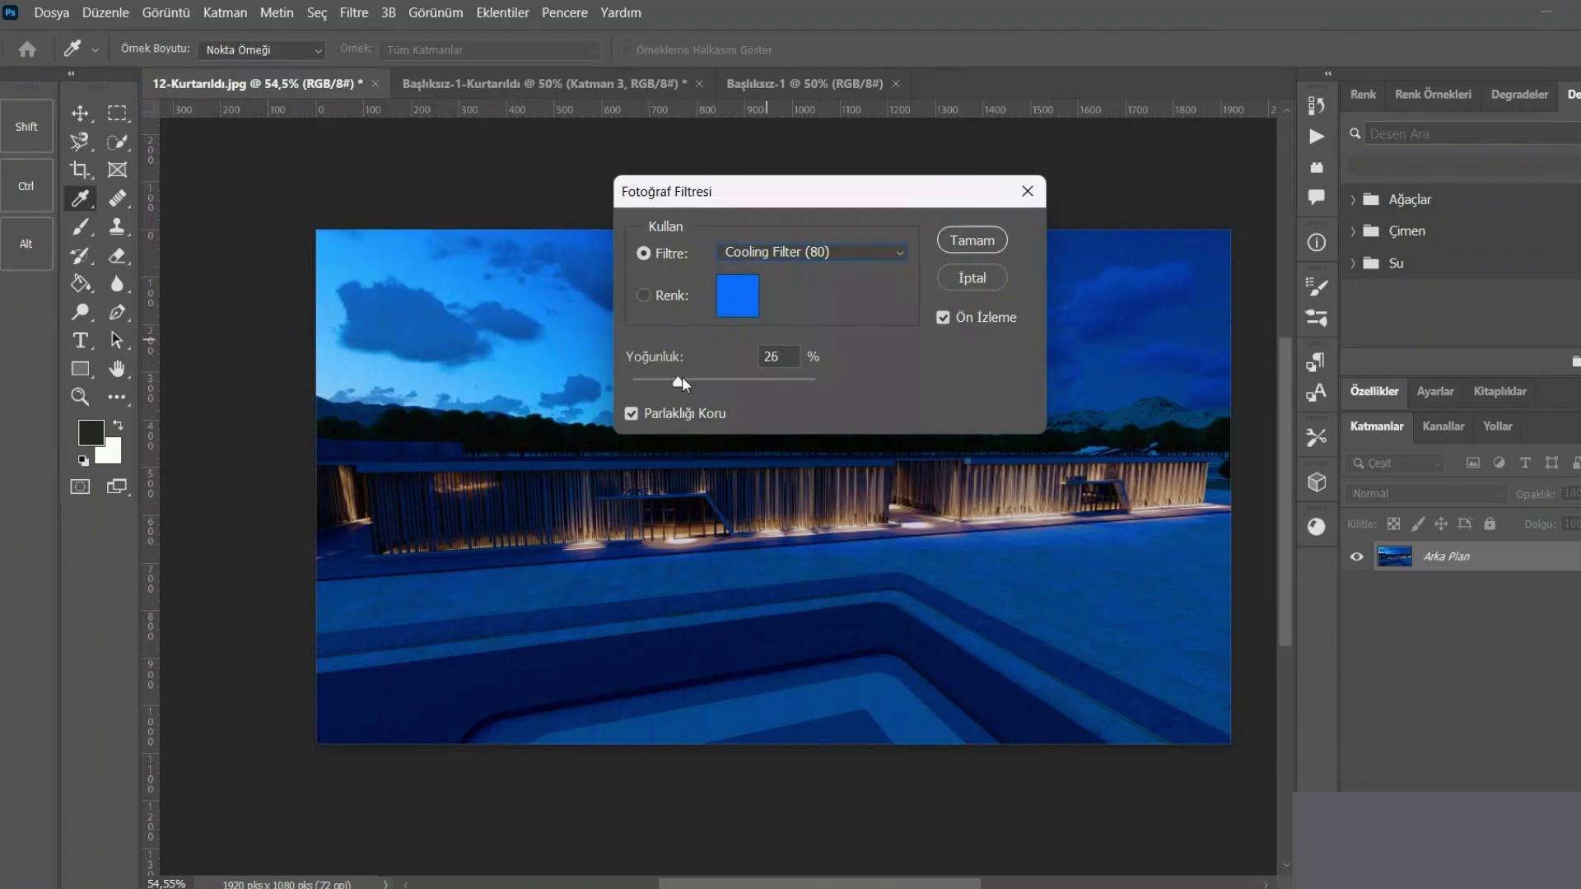
pyautogui.moveTo(735, 389); pyautogui.dragTo(650, 388)
pyautogui.click(942, 318)
# - Try the Red photo filter at 9% density, cancel it, and open Channel Mixer
pyautogui.click(824, 252)
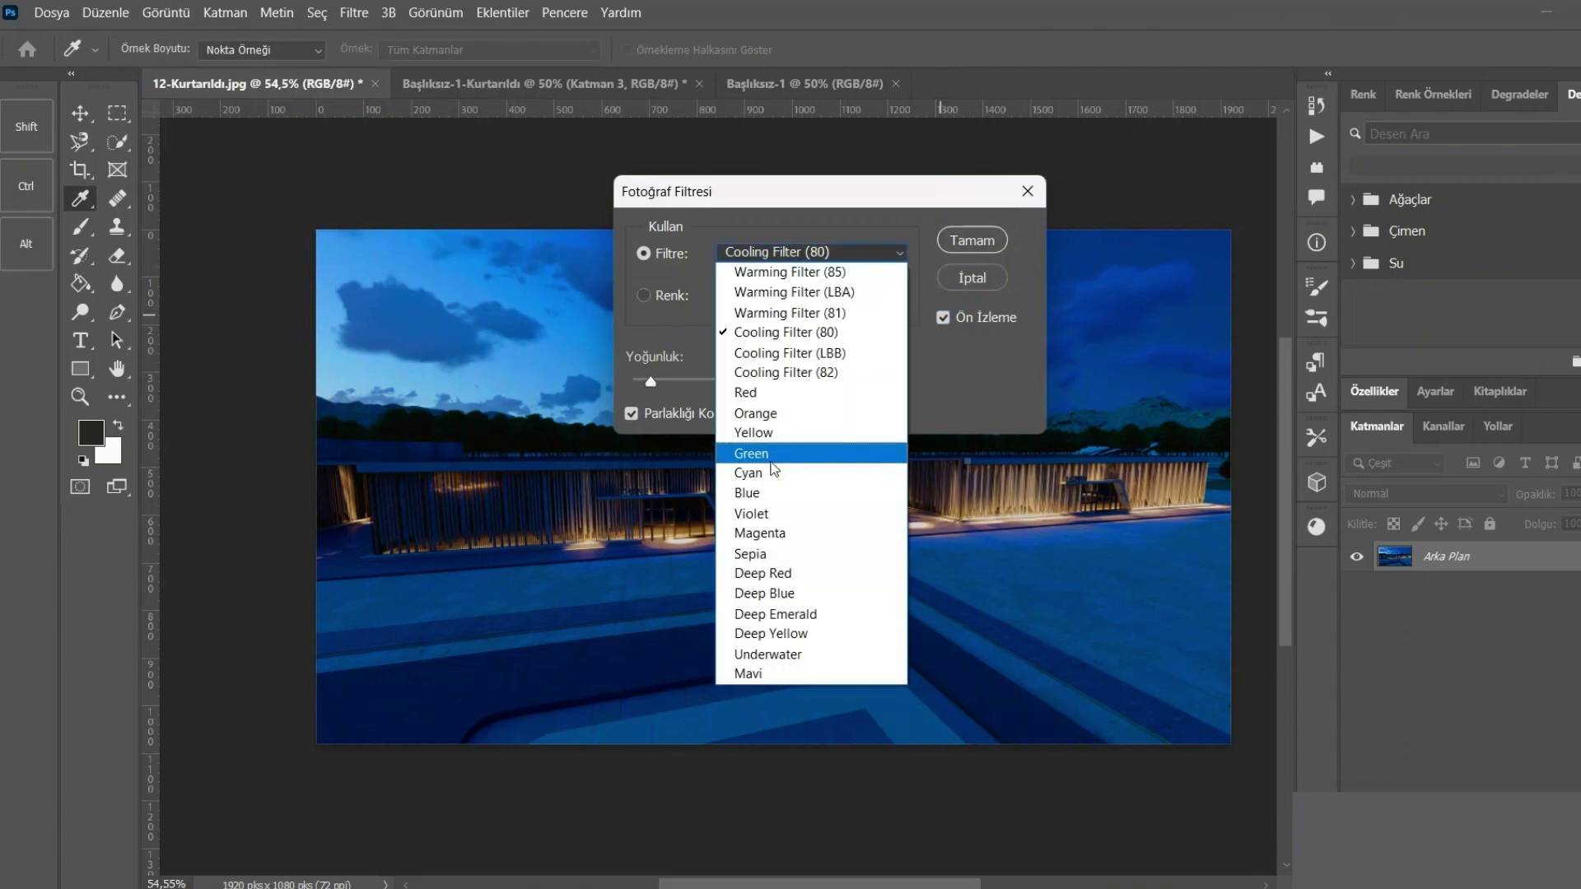
pyautogui.click(760, 398)
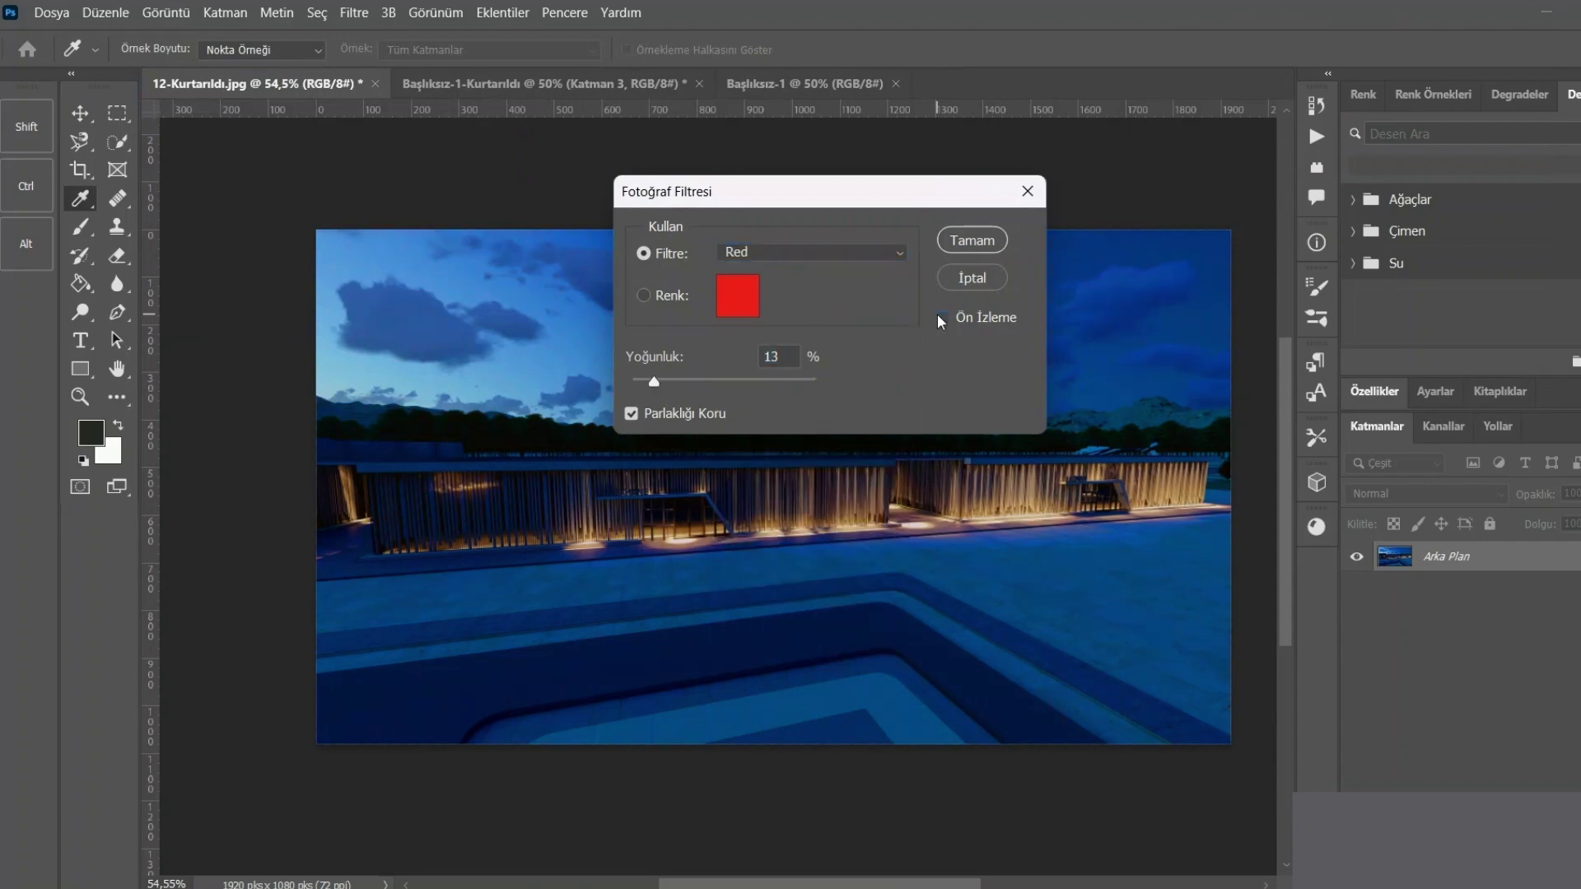
pyautogui.moveTo(922, 190); pyautogui.dragTo(1220, 15)
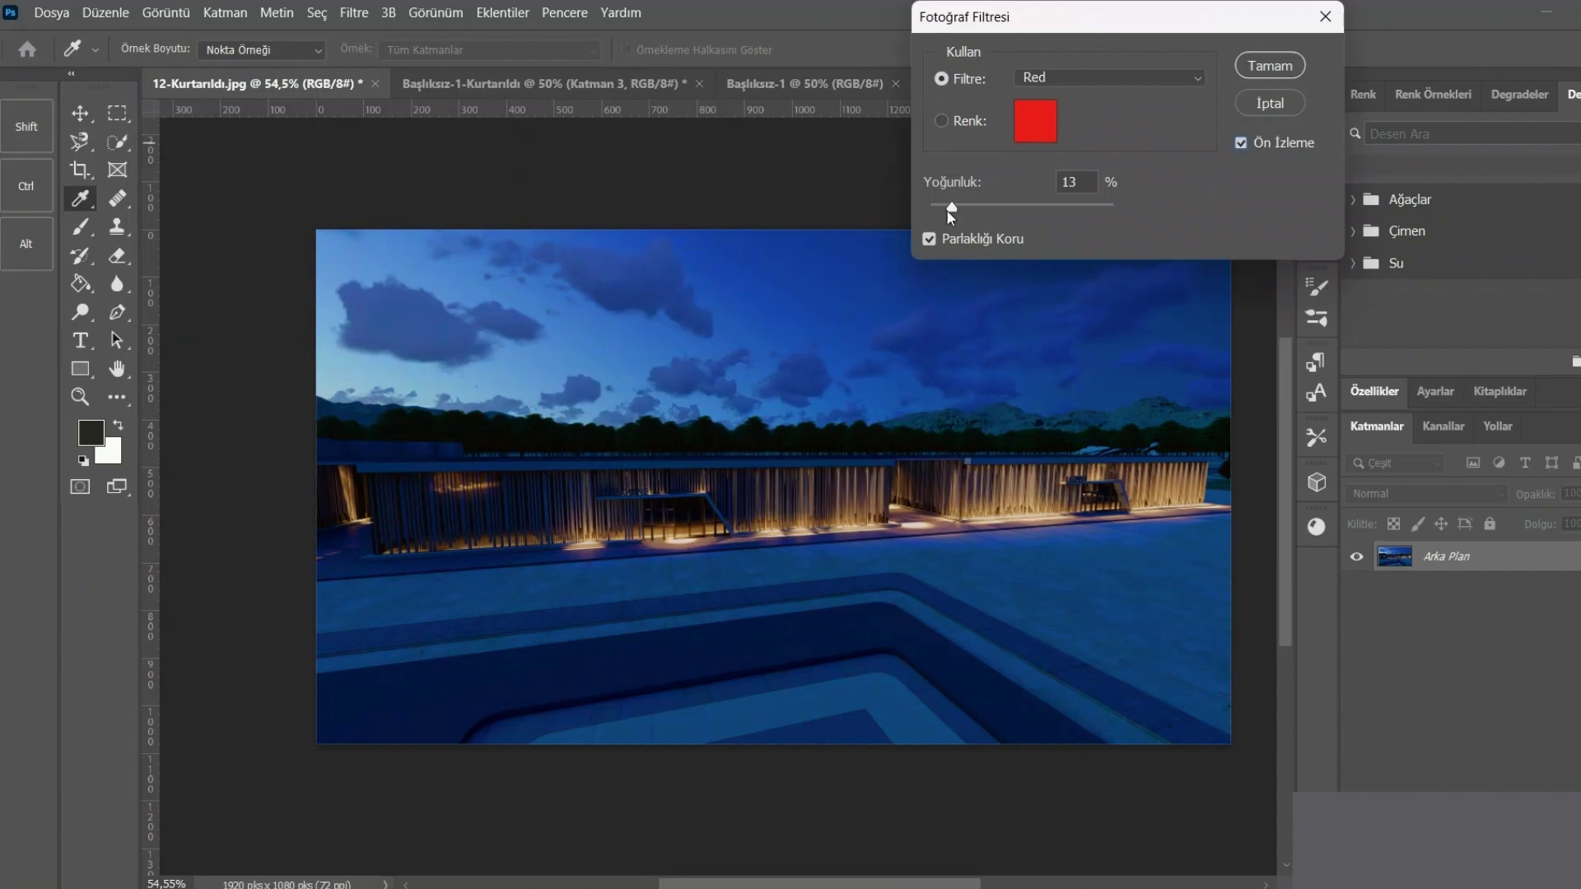
pyautogui.moveTo(948, 211); pyautogui.dragTo(947, 211)
pyautogui.click(1238, 102)
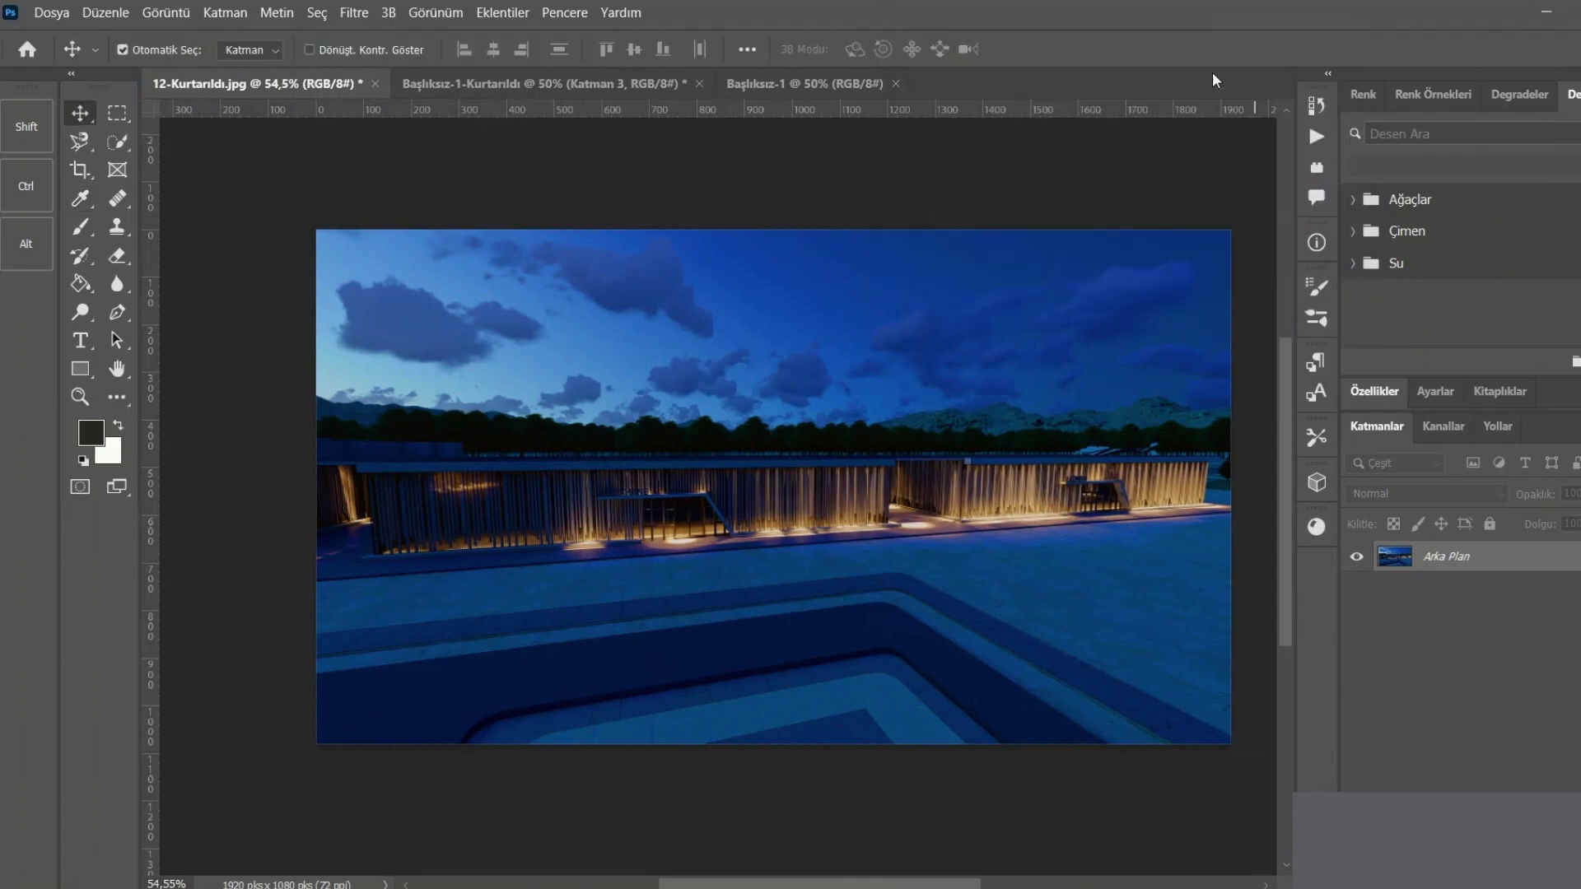
pyautogui.click(166, 12)
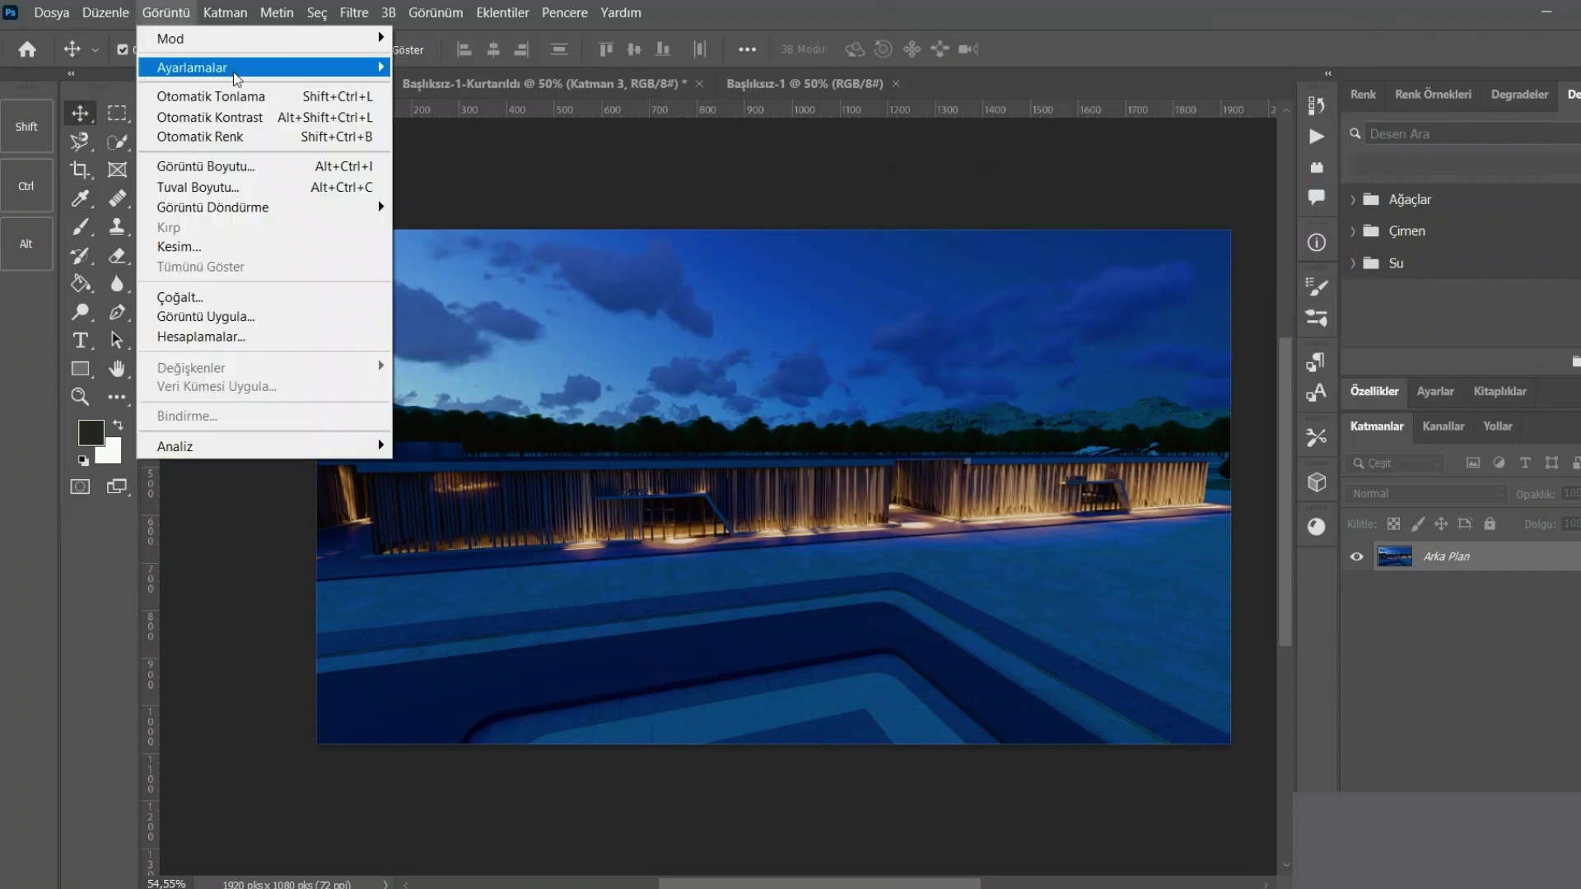
pyautogui.moveTo(262, 66)
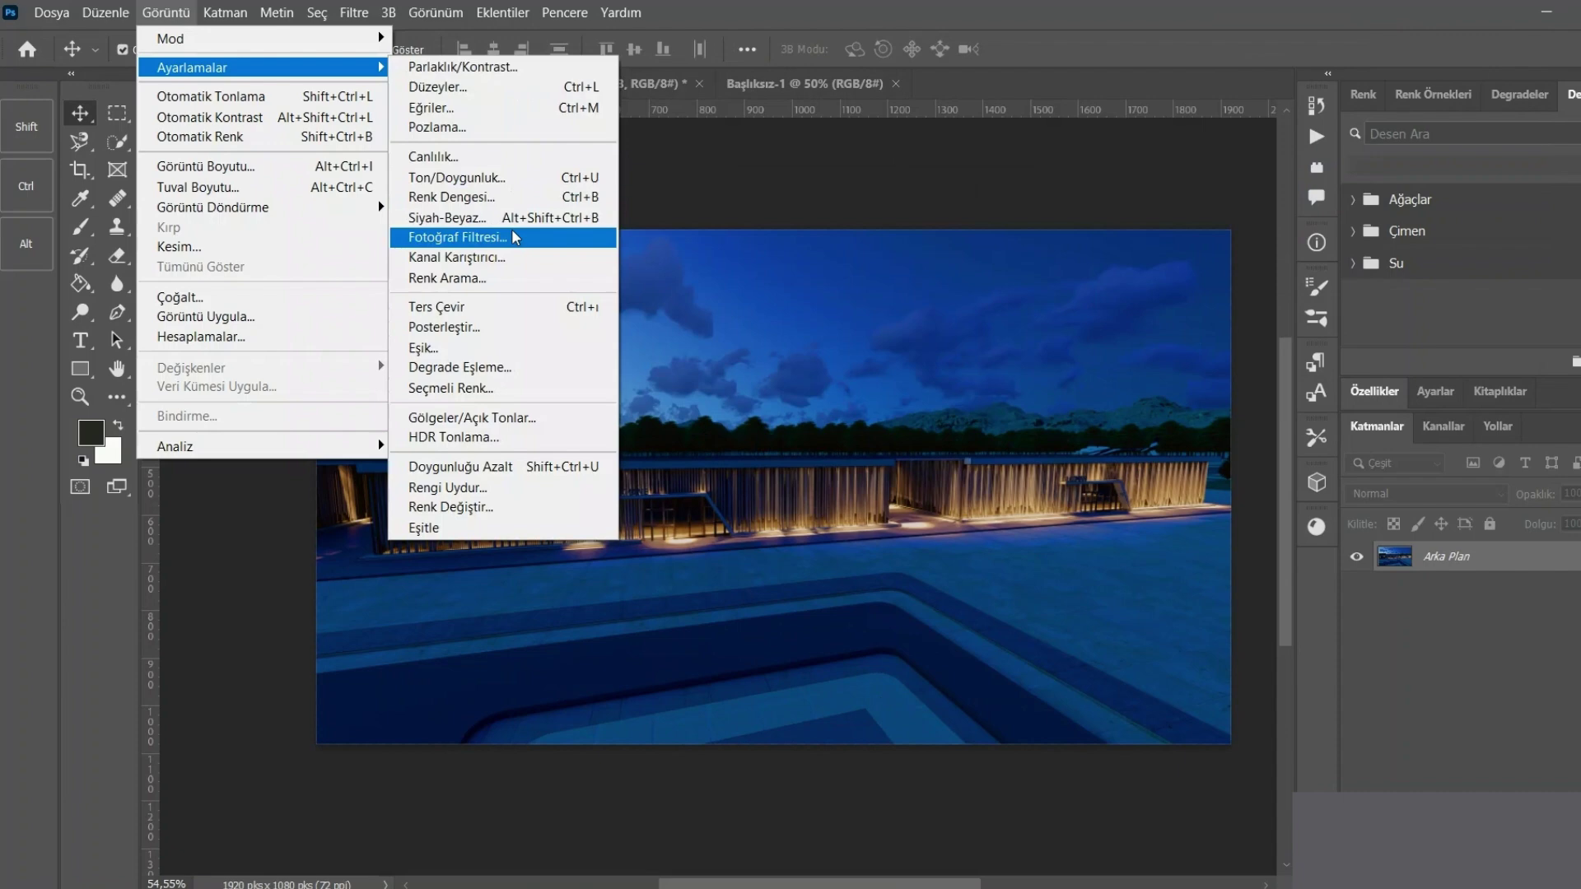
pyautogui.click(454, 257)
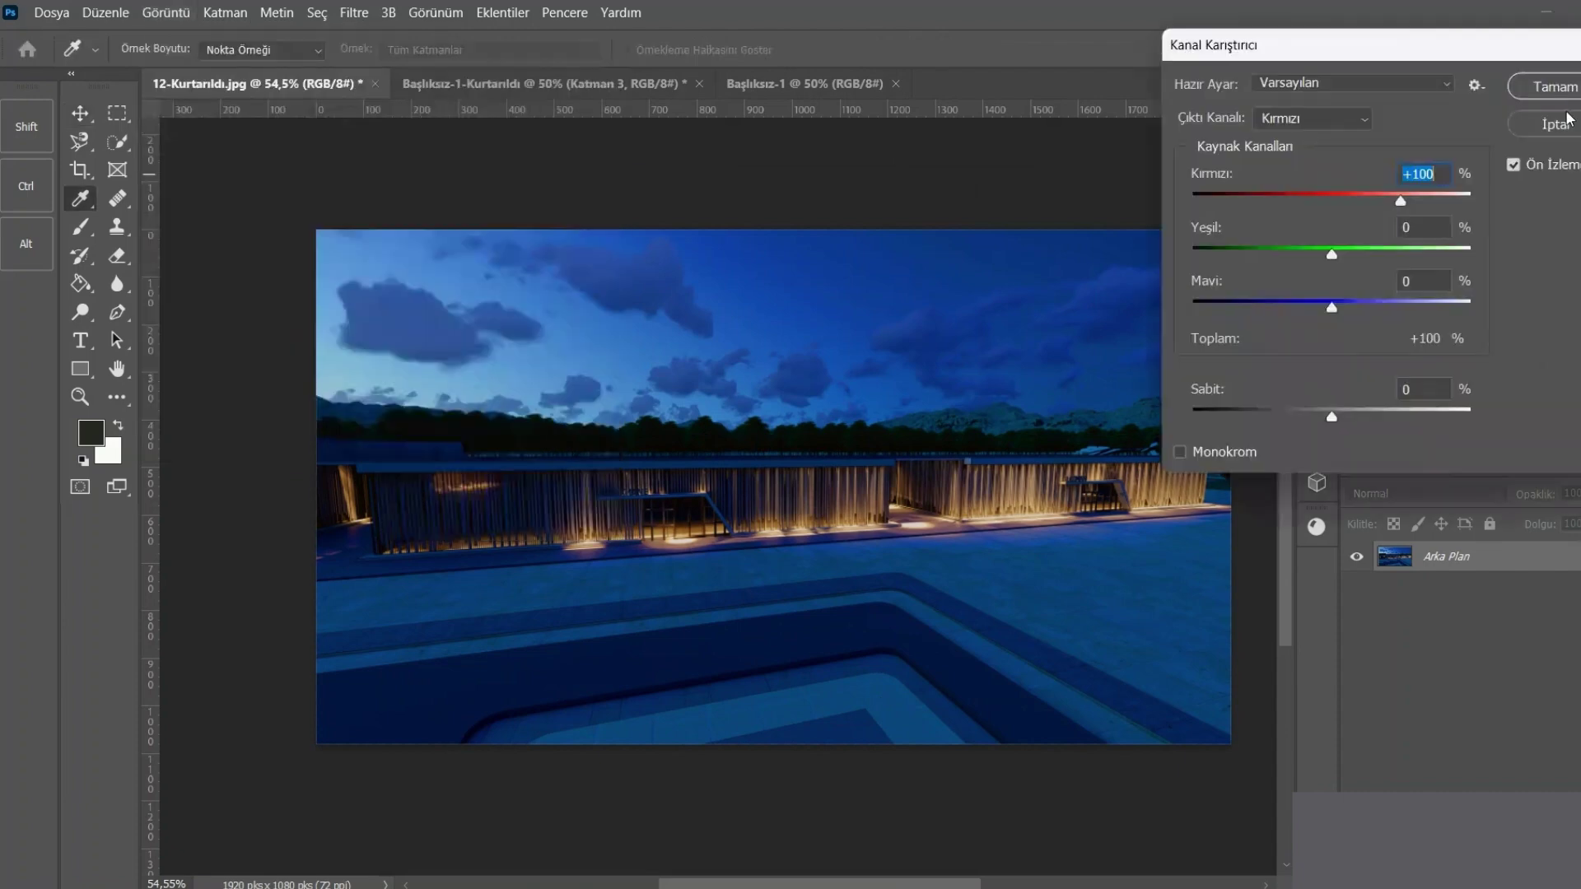
# - Dismiss Channel Mixer and a Threshold preview at level 128 without changing the render
pyautogui.press('v')
pyautogui.press('Escape')
pyautogui.click(186, 11)
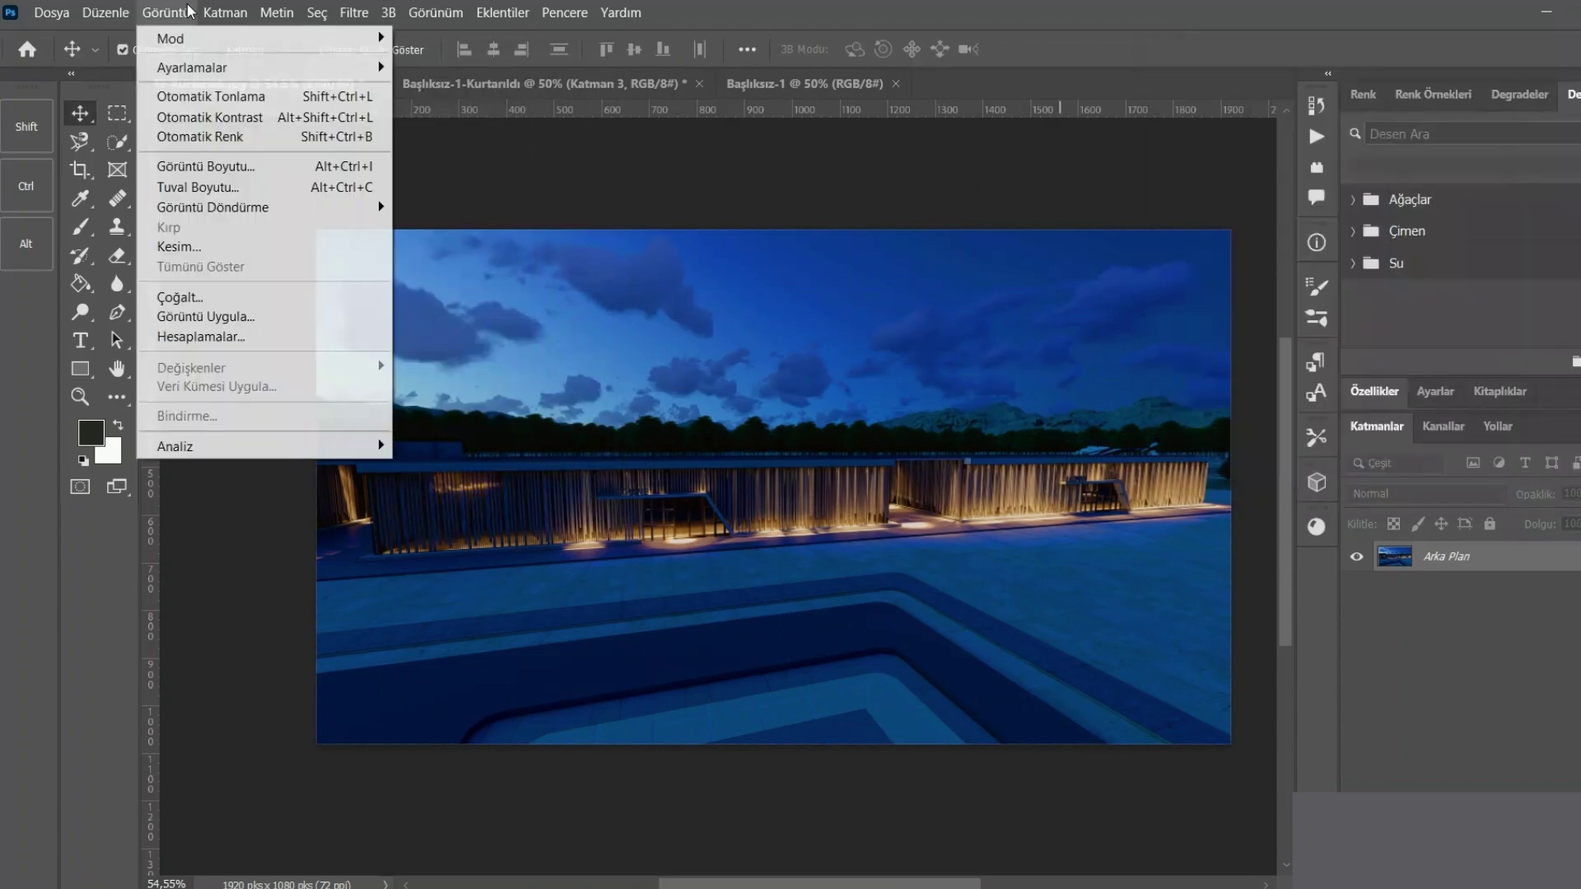
pyautogui.moveTo(265, 67)
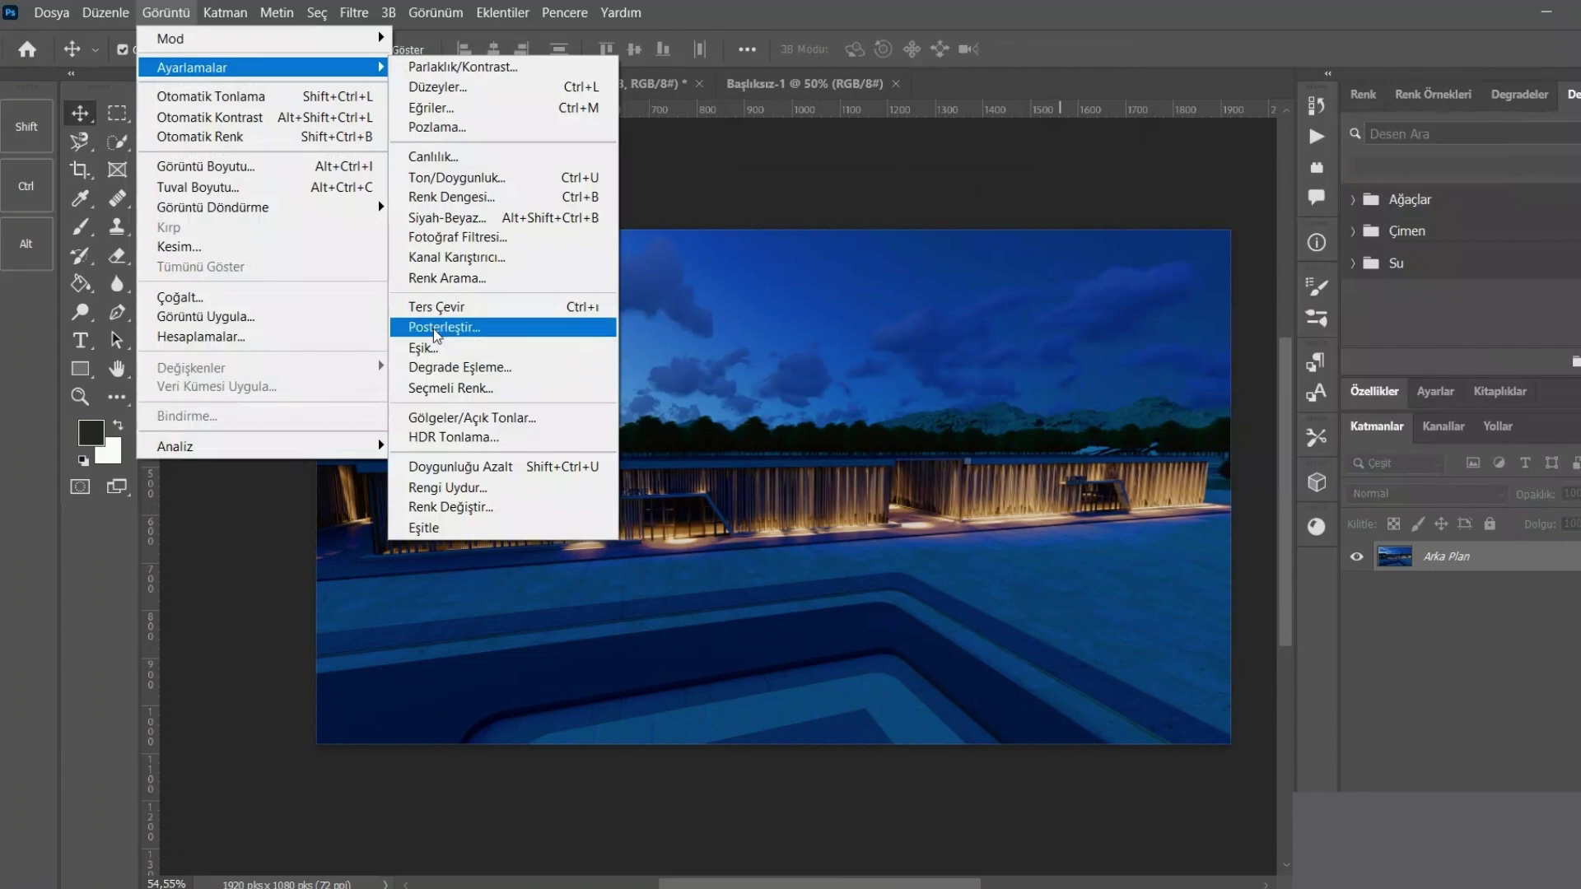
pyautogui.click(423, 350)
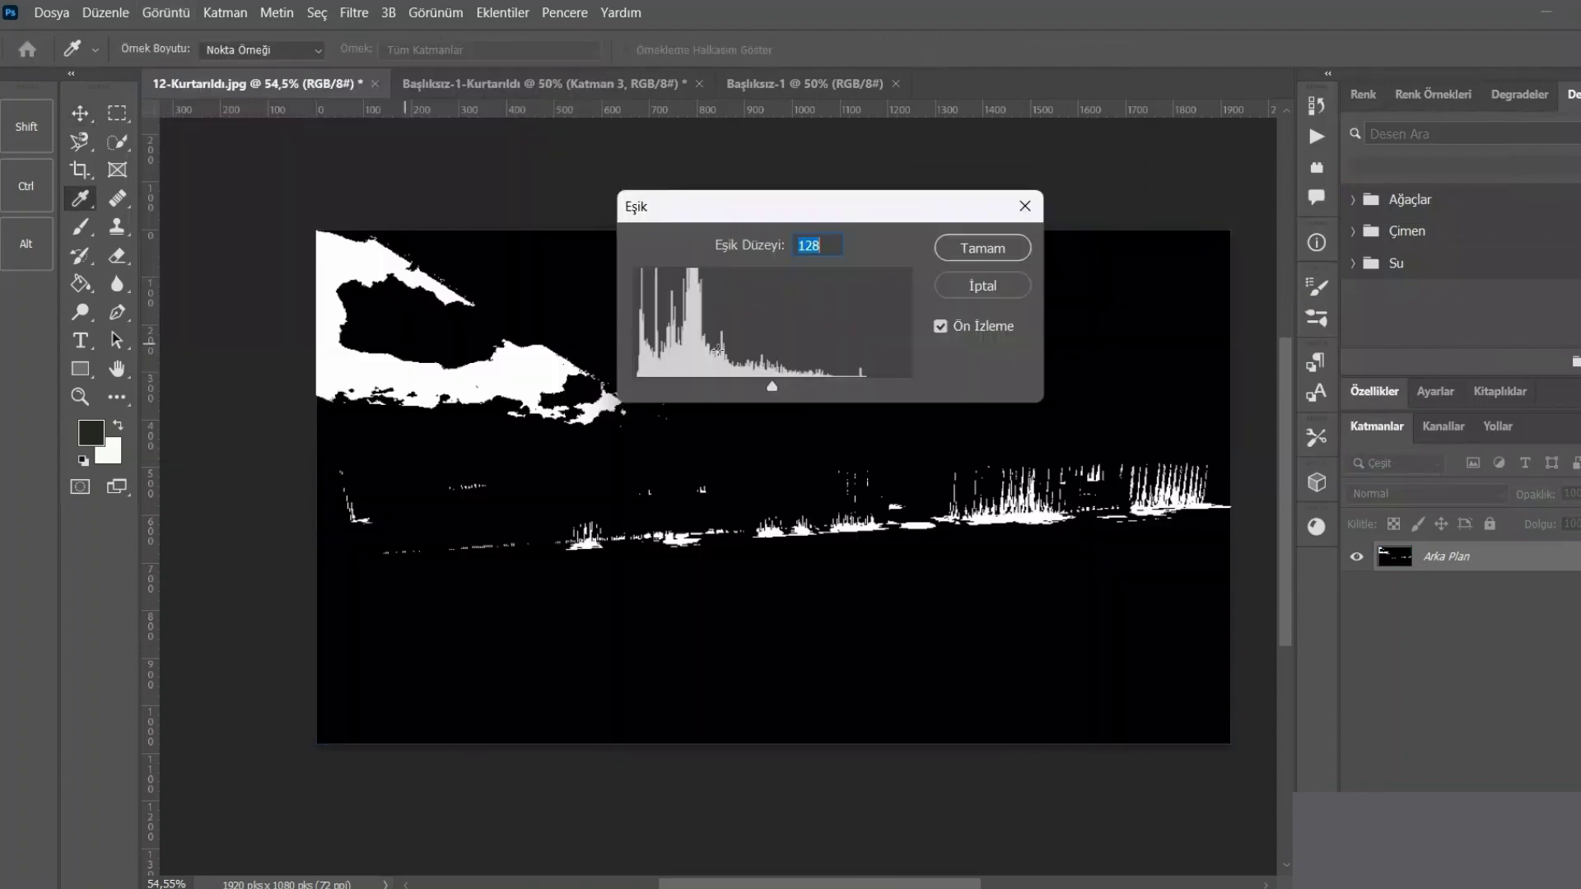
pyautogui.press('Escape')
pyautogui.click(165, 12)
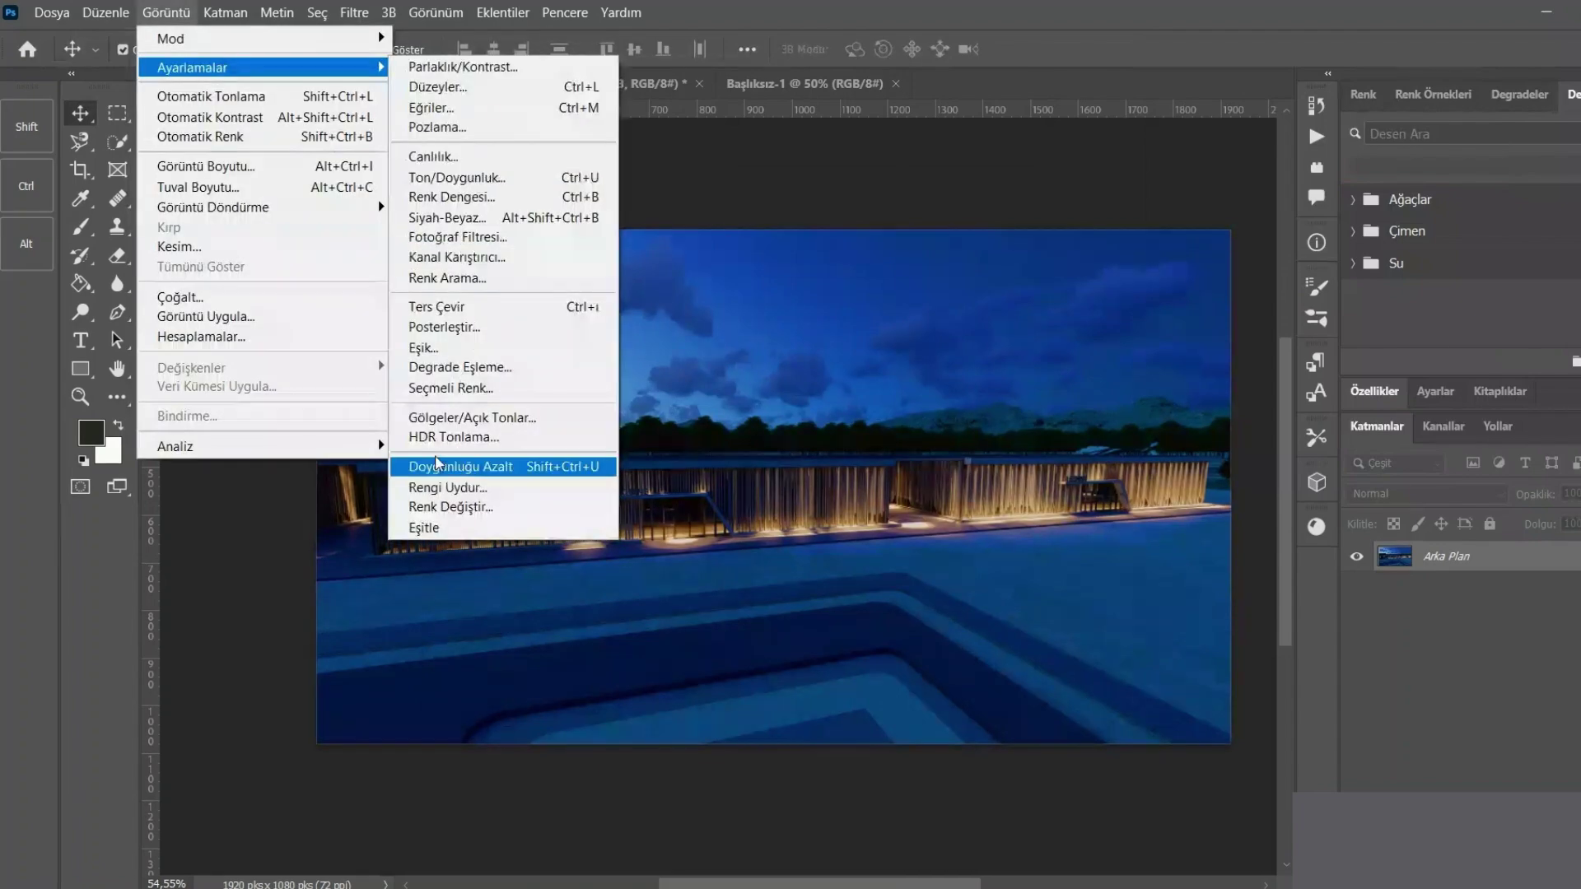
# - In Shadows/Highlights, lower the shadows amount and raise the highlights amount
pyautogui.click(424, 417)
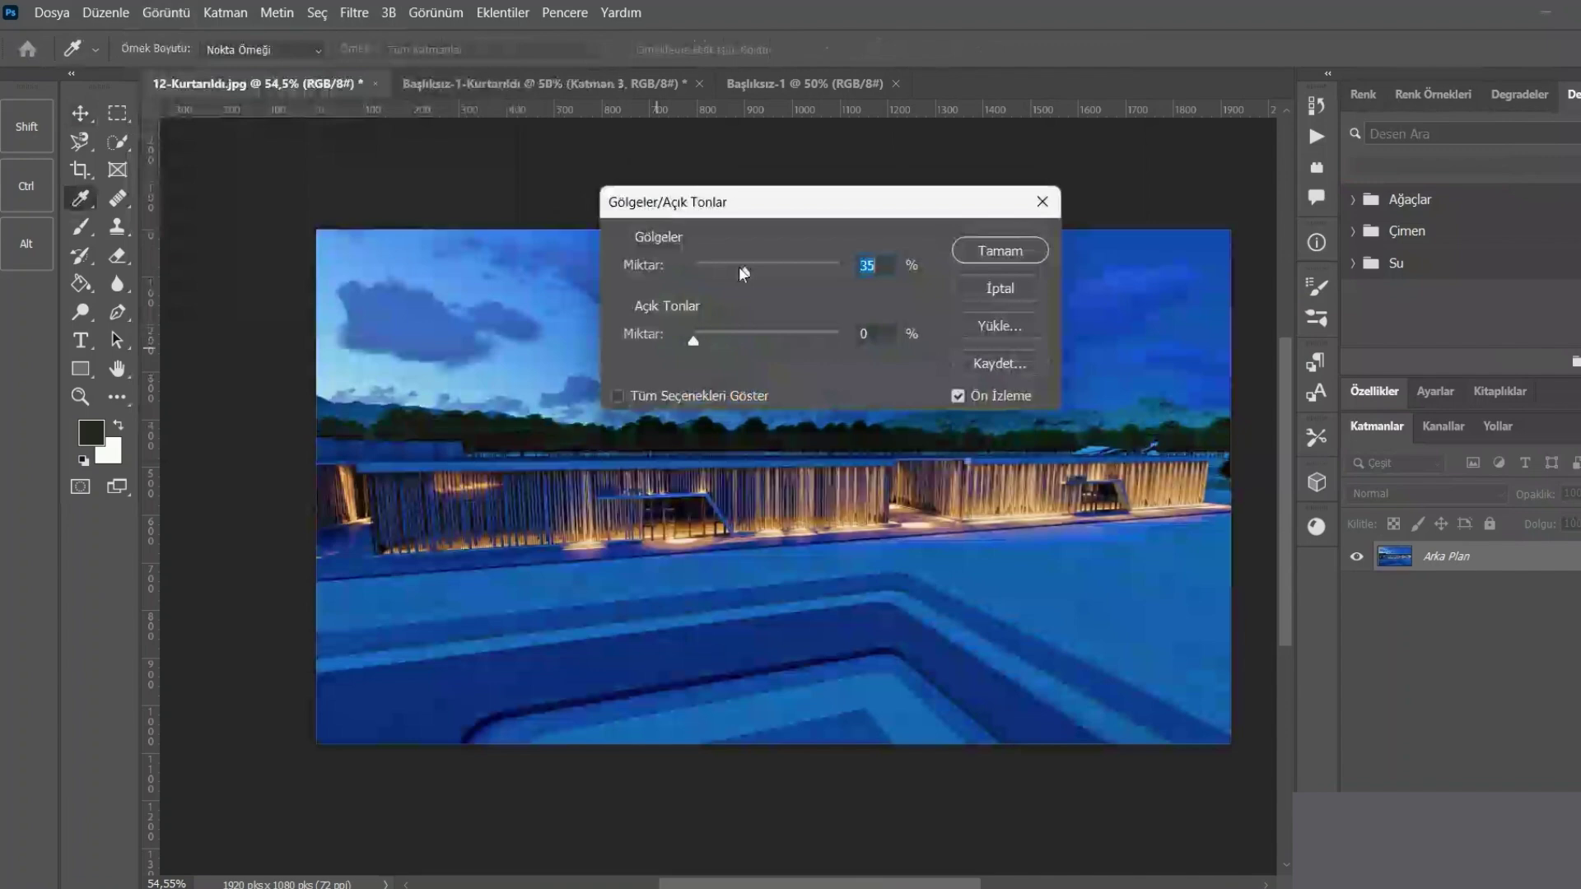
pyautogui.moveTo(743, 274); pyautogui.dragTo(704, 257)
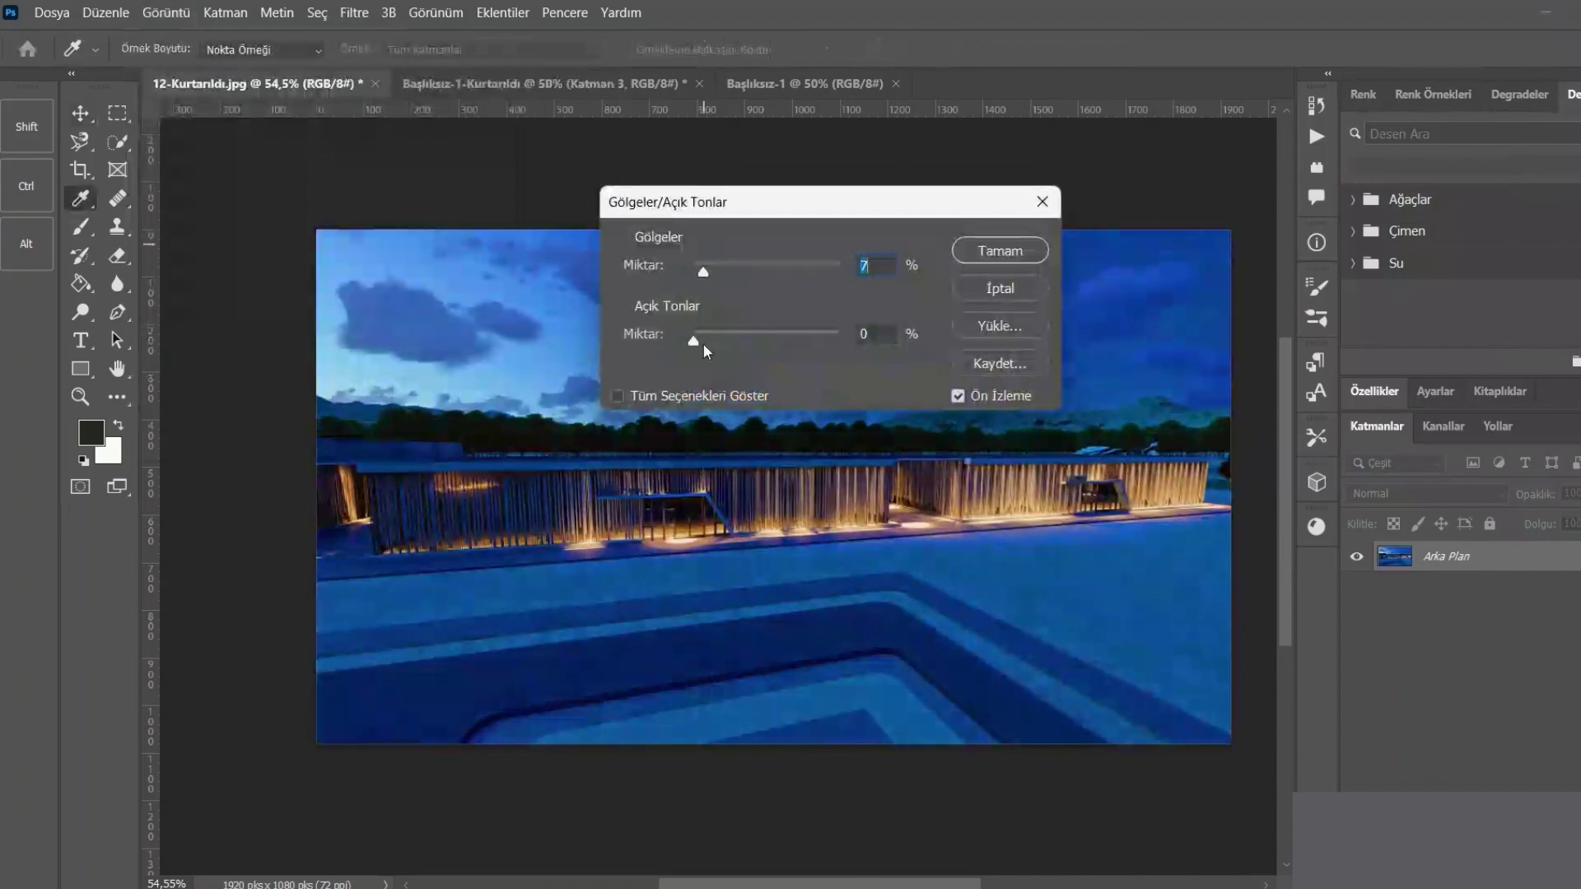
pyautogui.moveTo(695, 342)
pyautogui.mouseDown()
pyautogui.moveTo(793, 344)
pyautogui.moveTo(741, 340)
pyautogui.mouseUp()
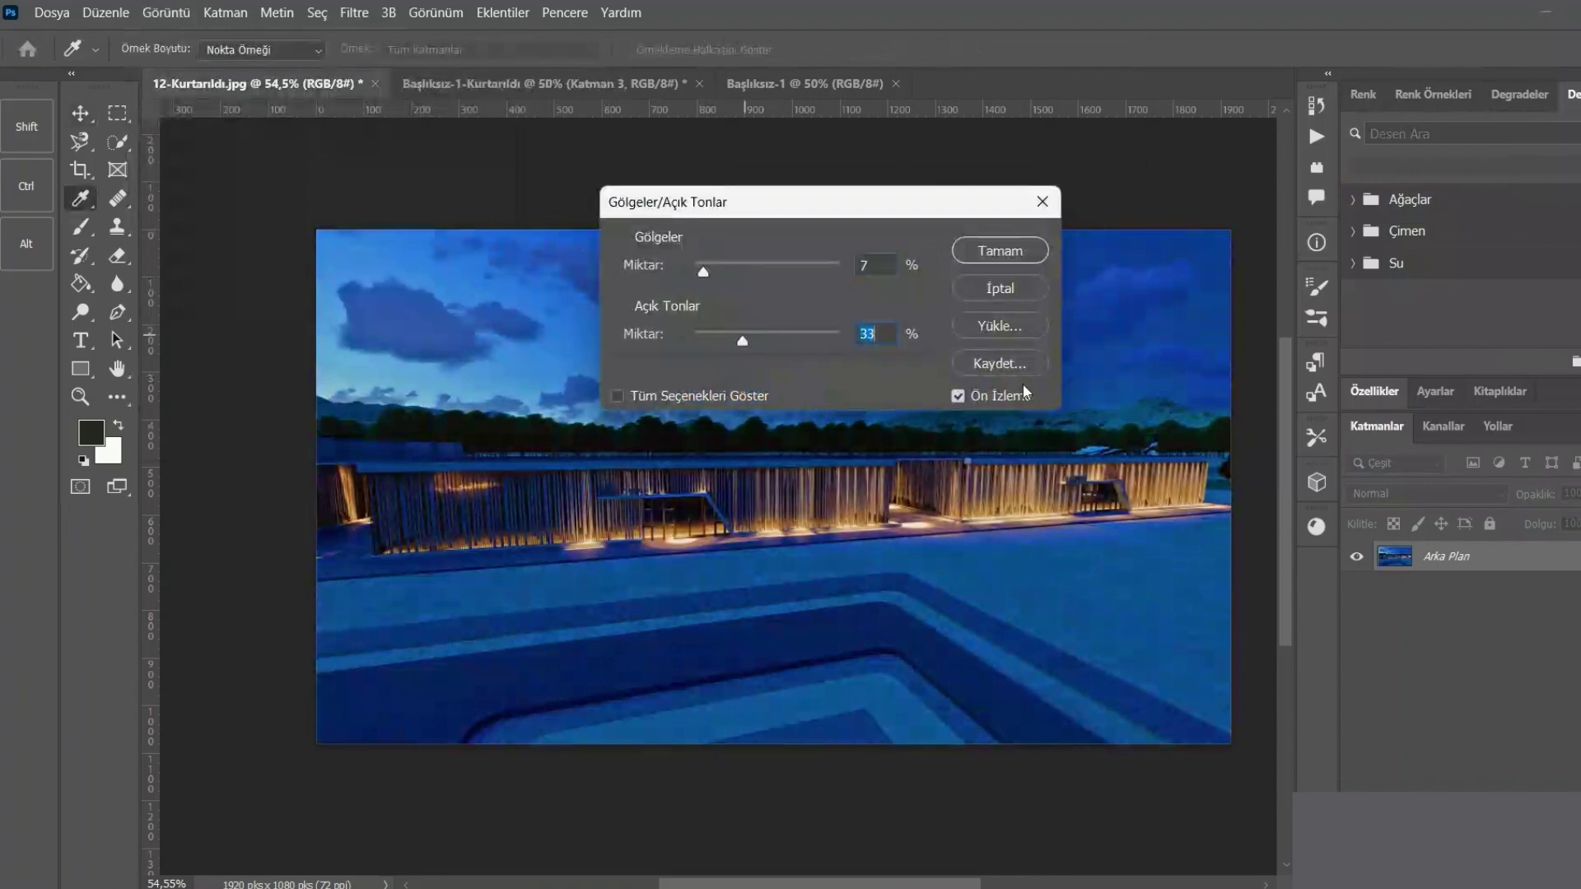
pyautogui.doubleClick(957, 396)
pyautogui.moveTo(703, 271); pyautogui.dragTo(696, 265)
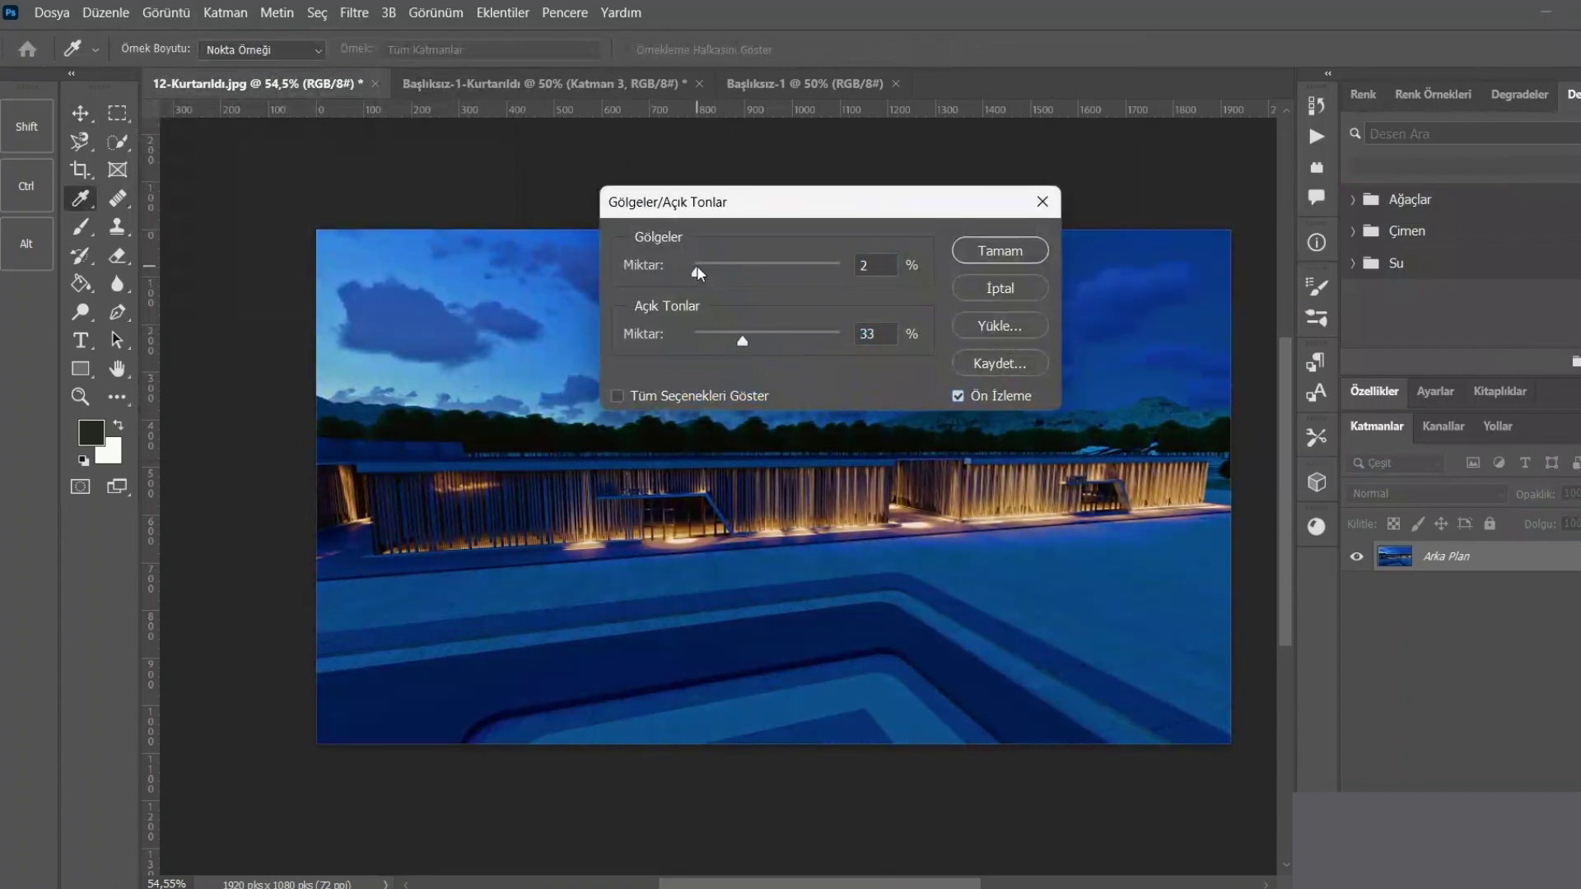
pyautogui.click(699, 265)
# - Settle on shadows 0% and highlights 13%, compare previews, and apply
pyautogui.moveTo(739, 338)
pyautogui.mouseDown()
pyautogui.moveTo(843, 344)
pyautogui.moveTo(713, 340)
pyautogui.mouseUp()
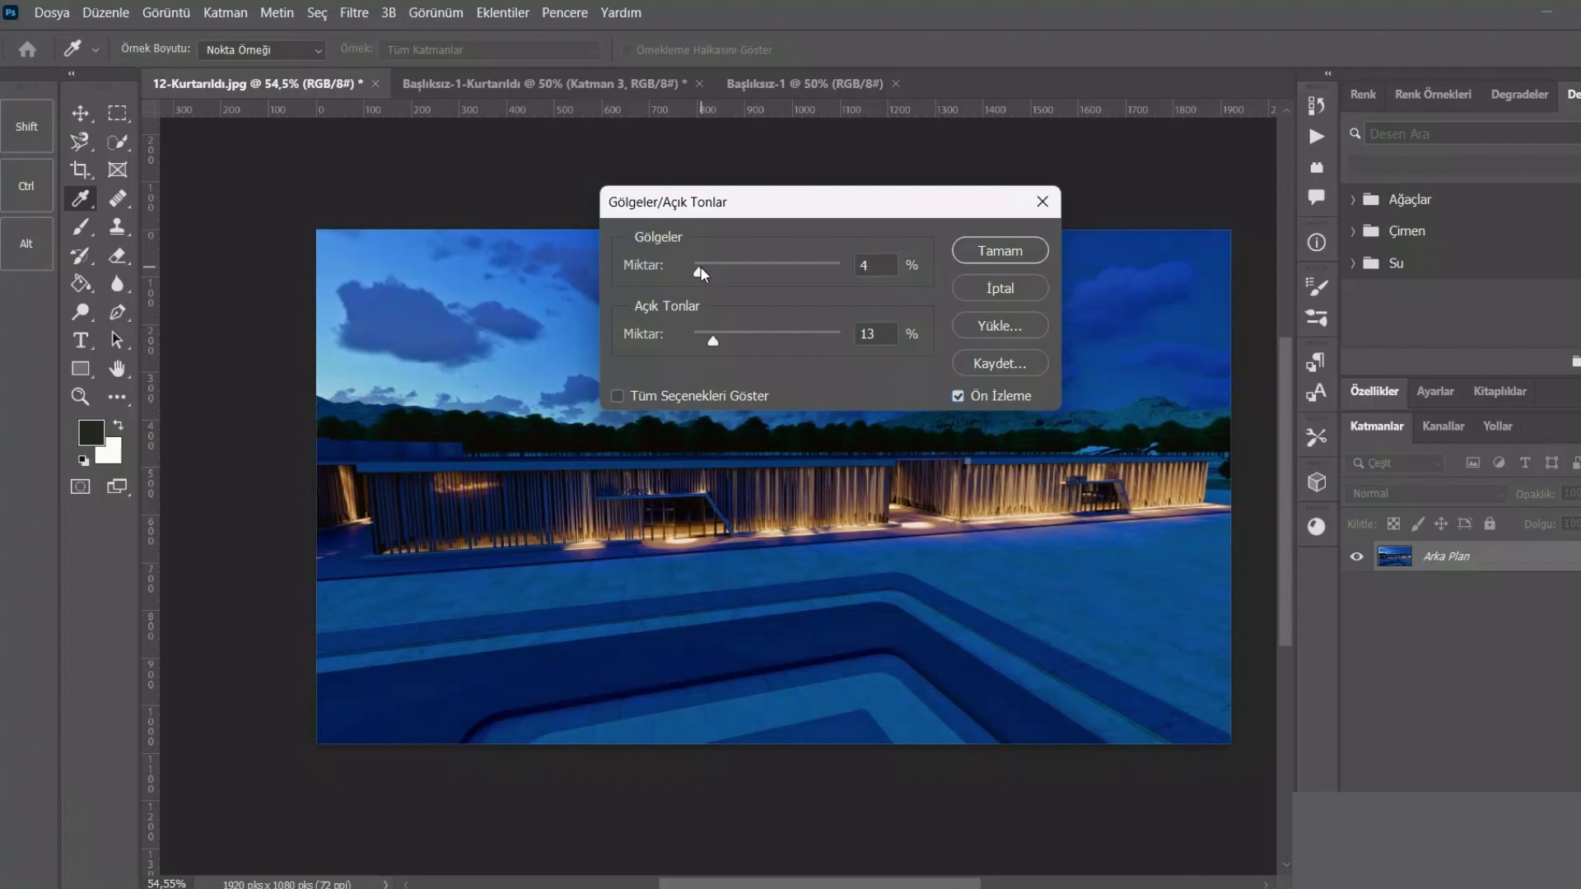
pyautogui.moveTo(700, 265); pyautogui.dragTo(693, 265)
pyautogui.click(958, 397)
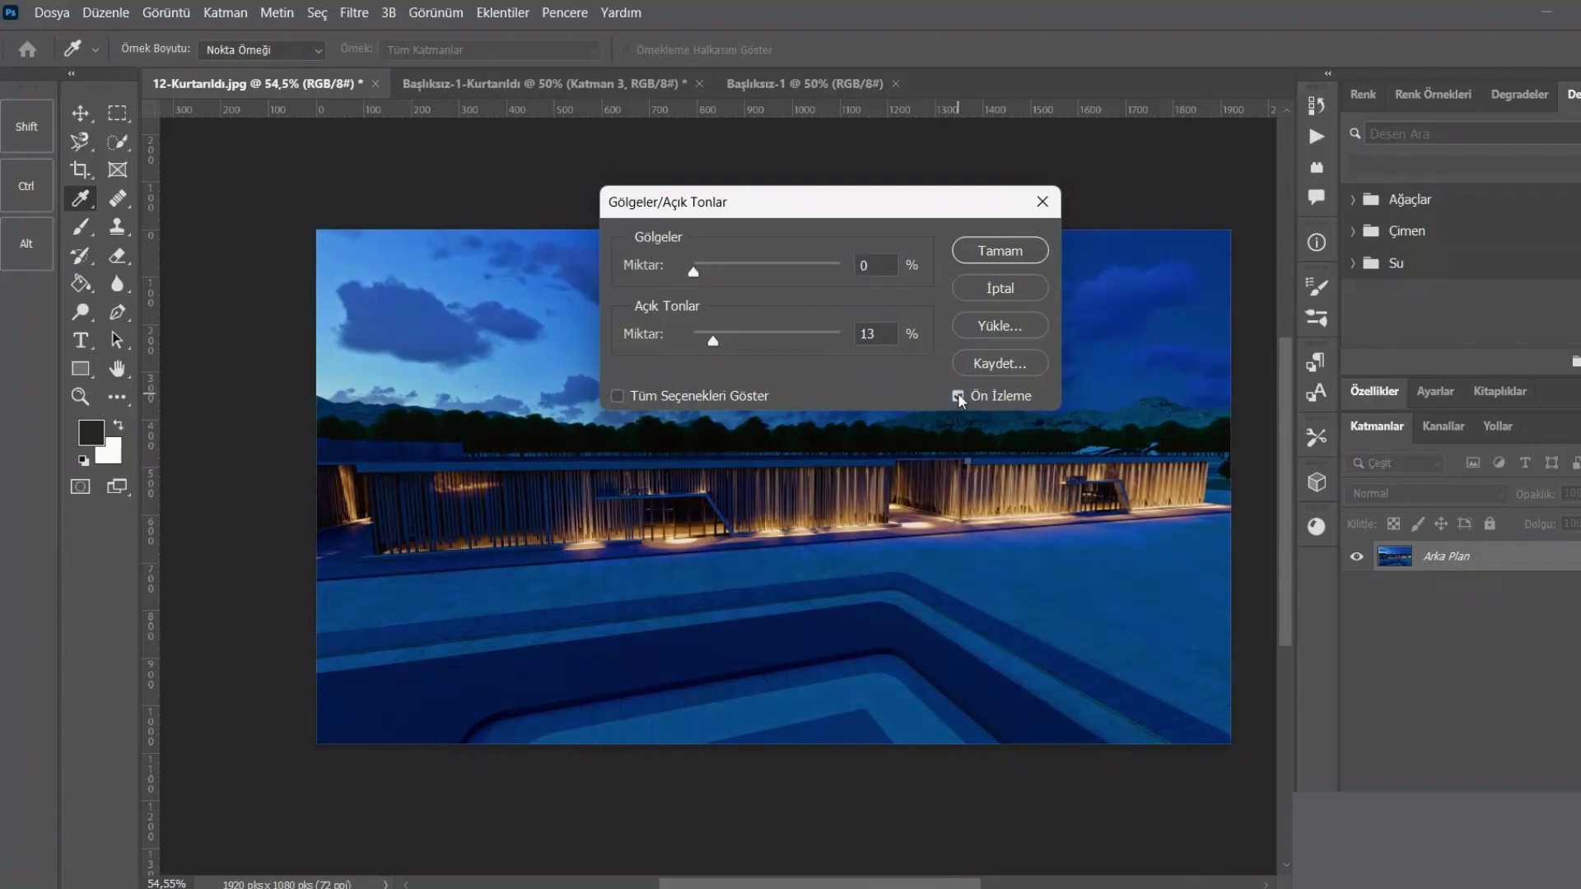
pyautogui.click(958, 397)
pyautogui.click(958, 397)
pyautogui.click(980, 250)
pyautogui.click(166, 12)
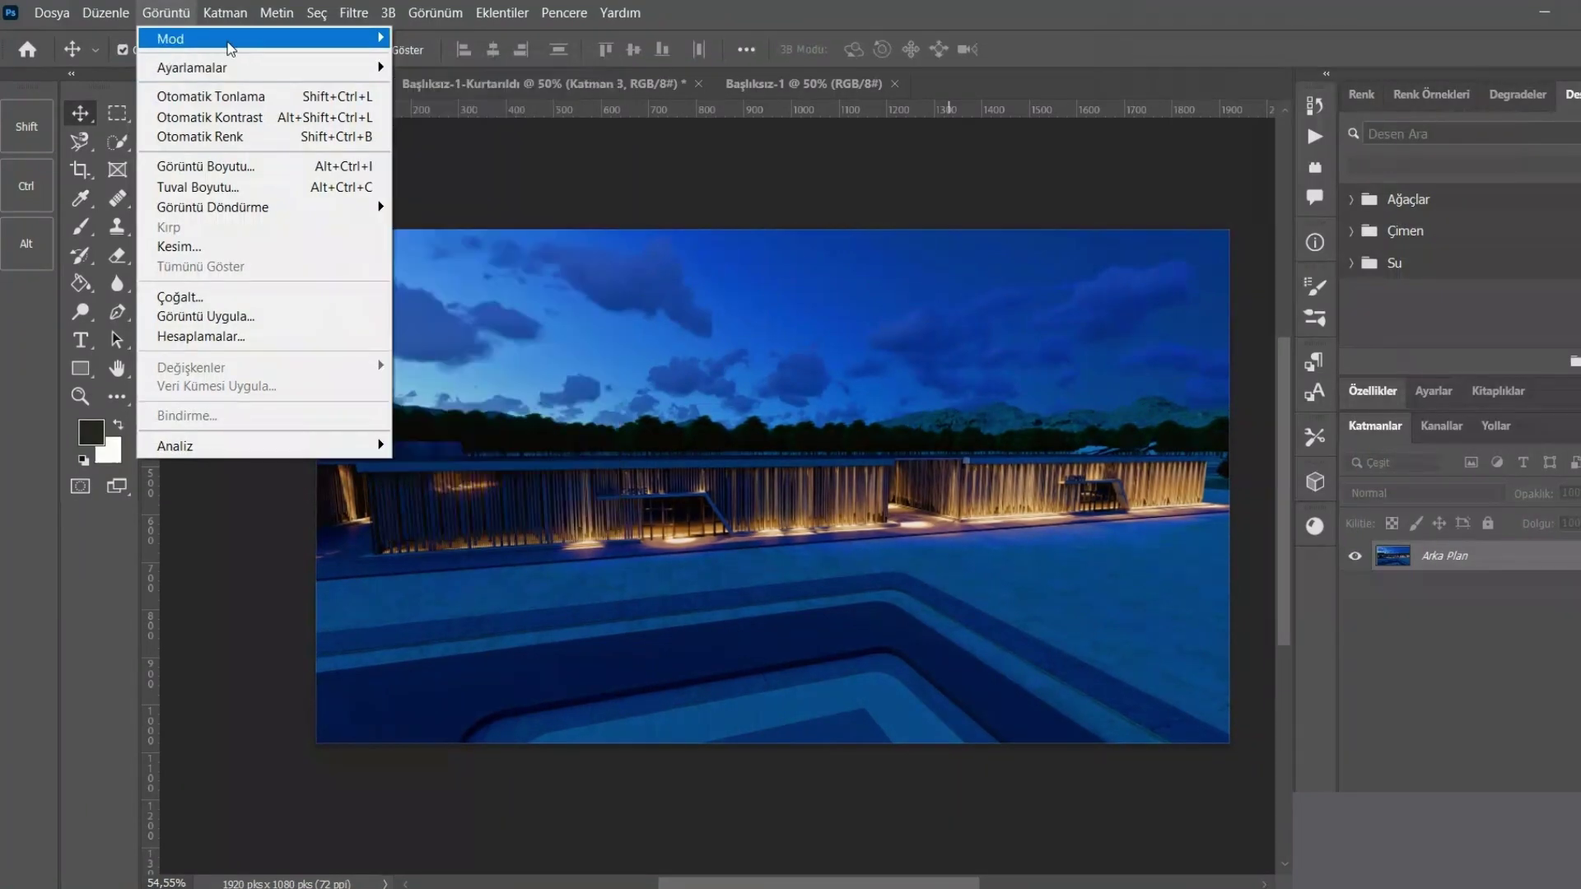
pyautogui.click(481, 191)
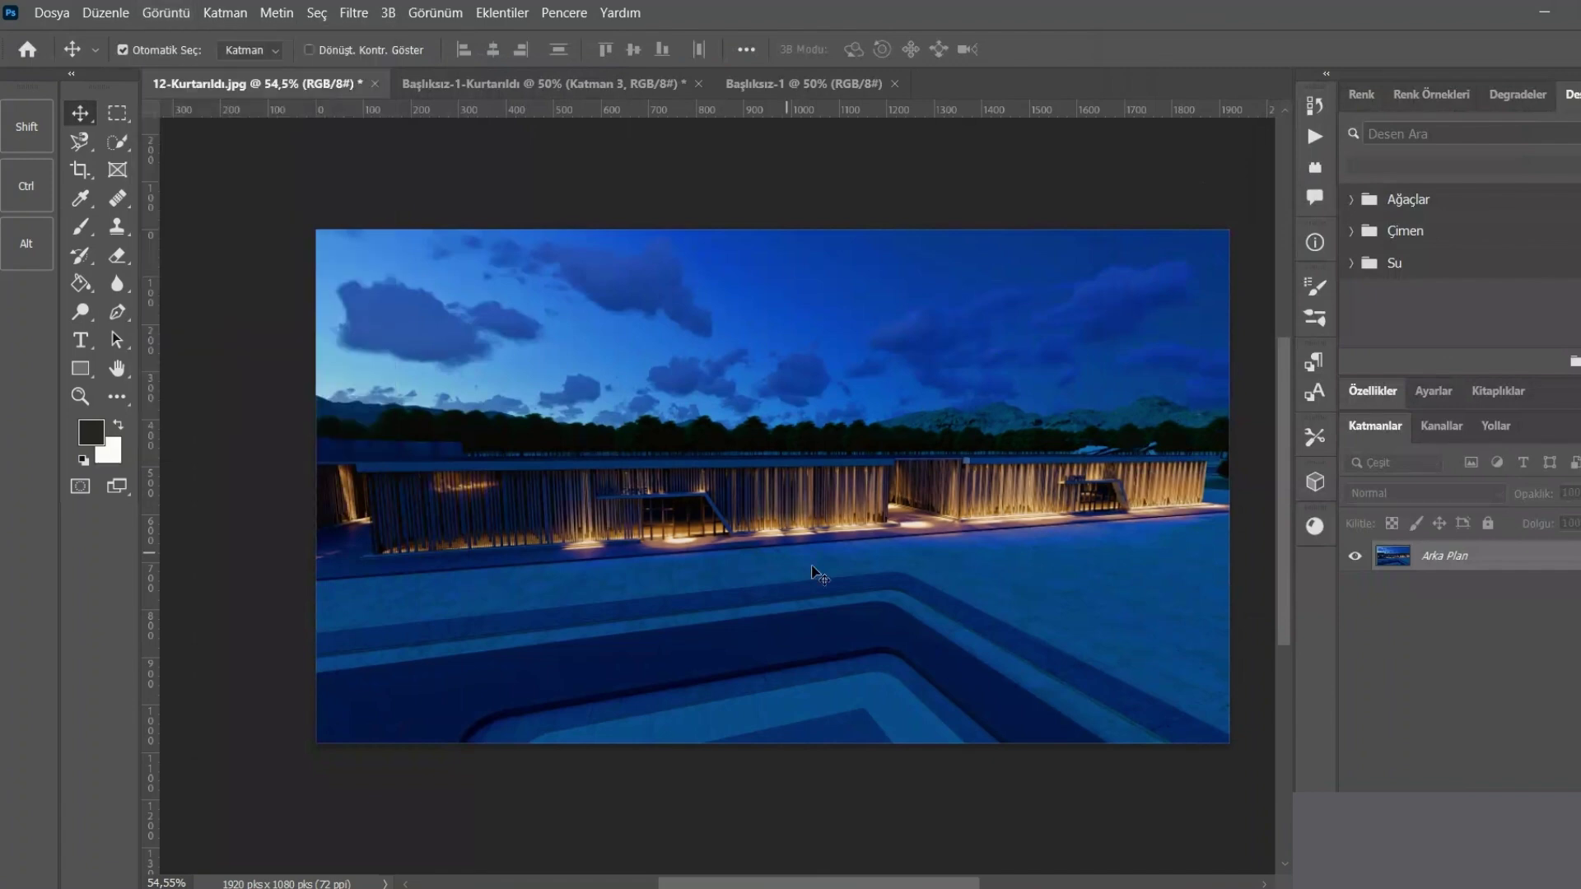
# - Copy the render into the untitled 1920×1080 document as Katman 1 and select it
pyautogui.moveTo(813, 570)
pyautogui.mouseDown()
pyautogui.moveTo(840, 204)
pyautogui.moveTo(820, 86)
pyautogui.moveTo(842, 481)
pyautogui.moveTo(724, 503)
pyautogui.mouseUp()
pyautogui.click(1191, 413)
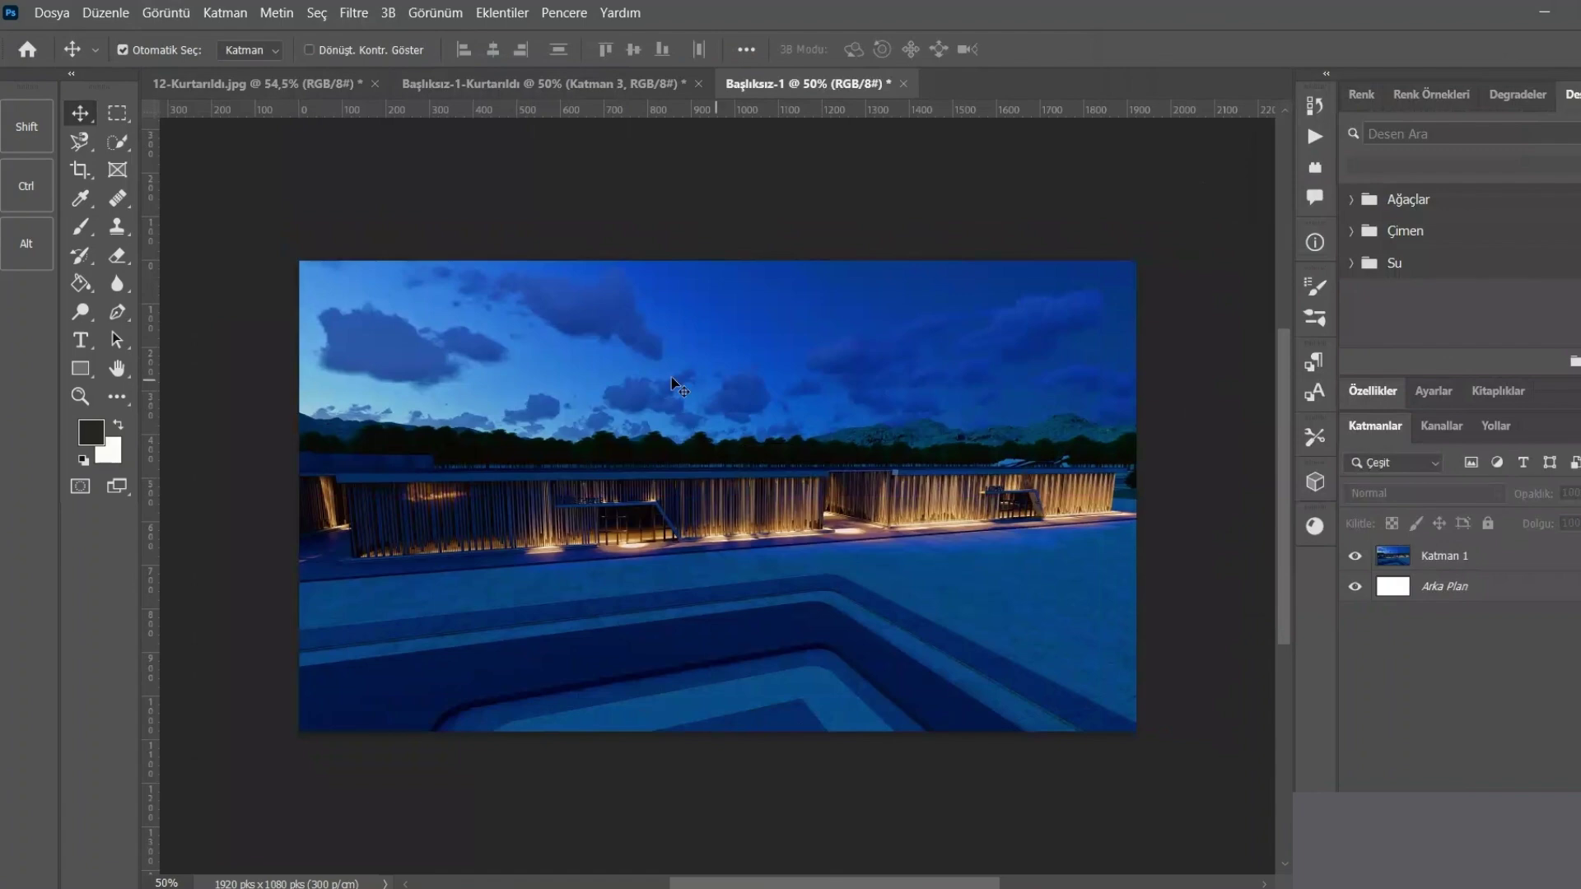
pyautogui.click(905, 531)
# - Scale Katman 1 to about 105% and reposition it to fill the canvas
pyautogui.hotkey('ctrl', 't')
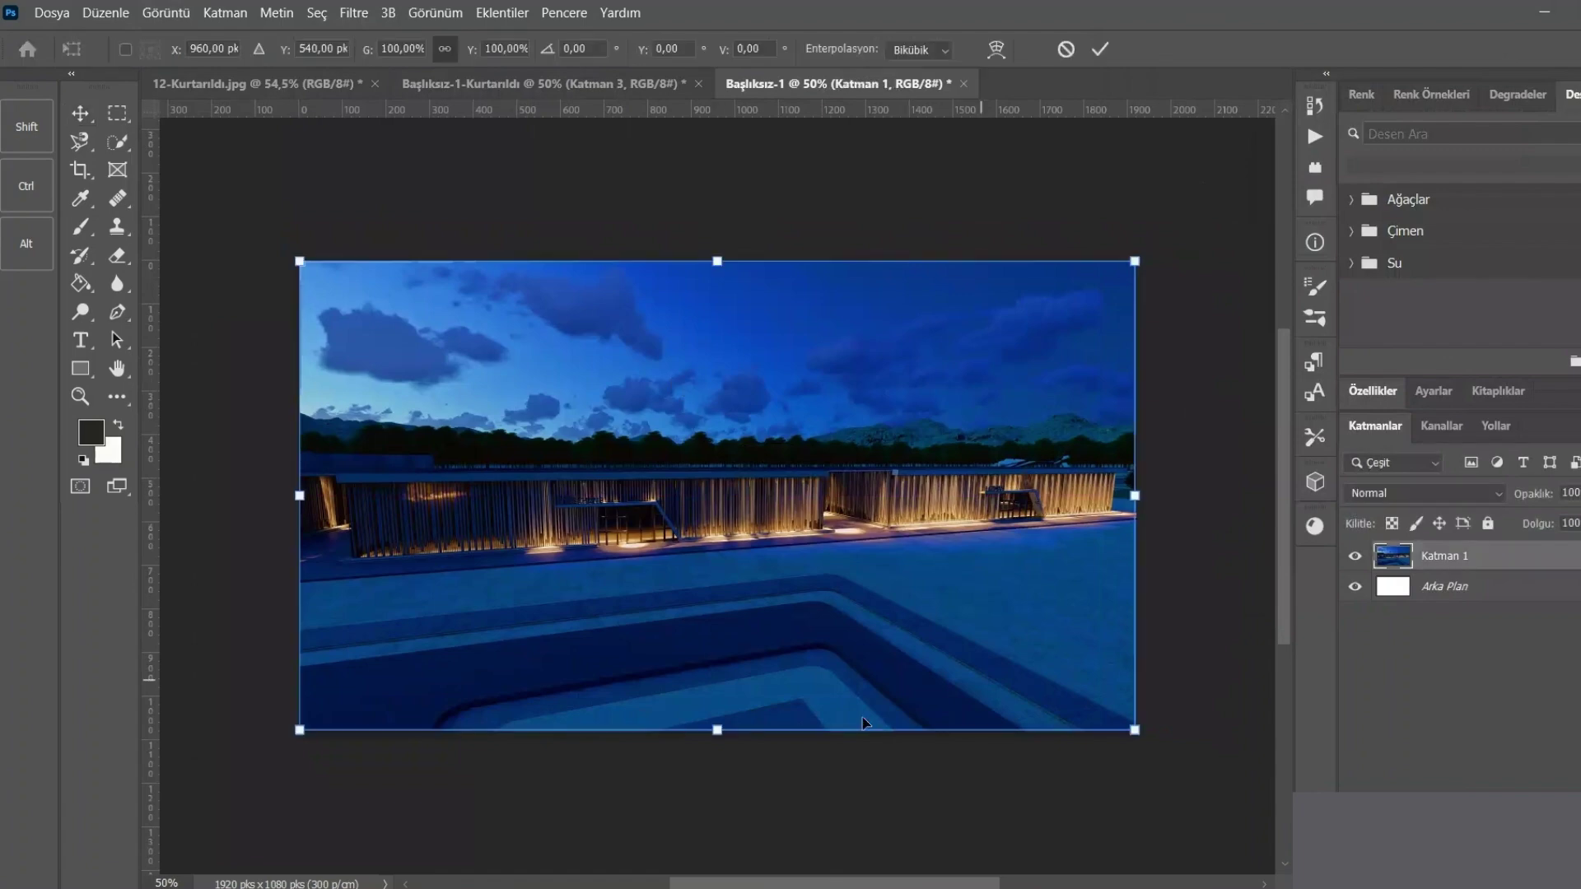
pyautogui.moveTo(301, 732); pyautogui.dragTo(277, 745)
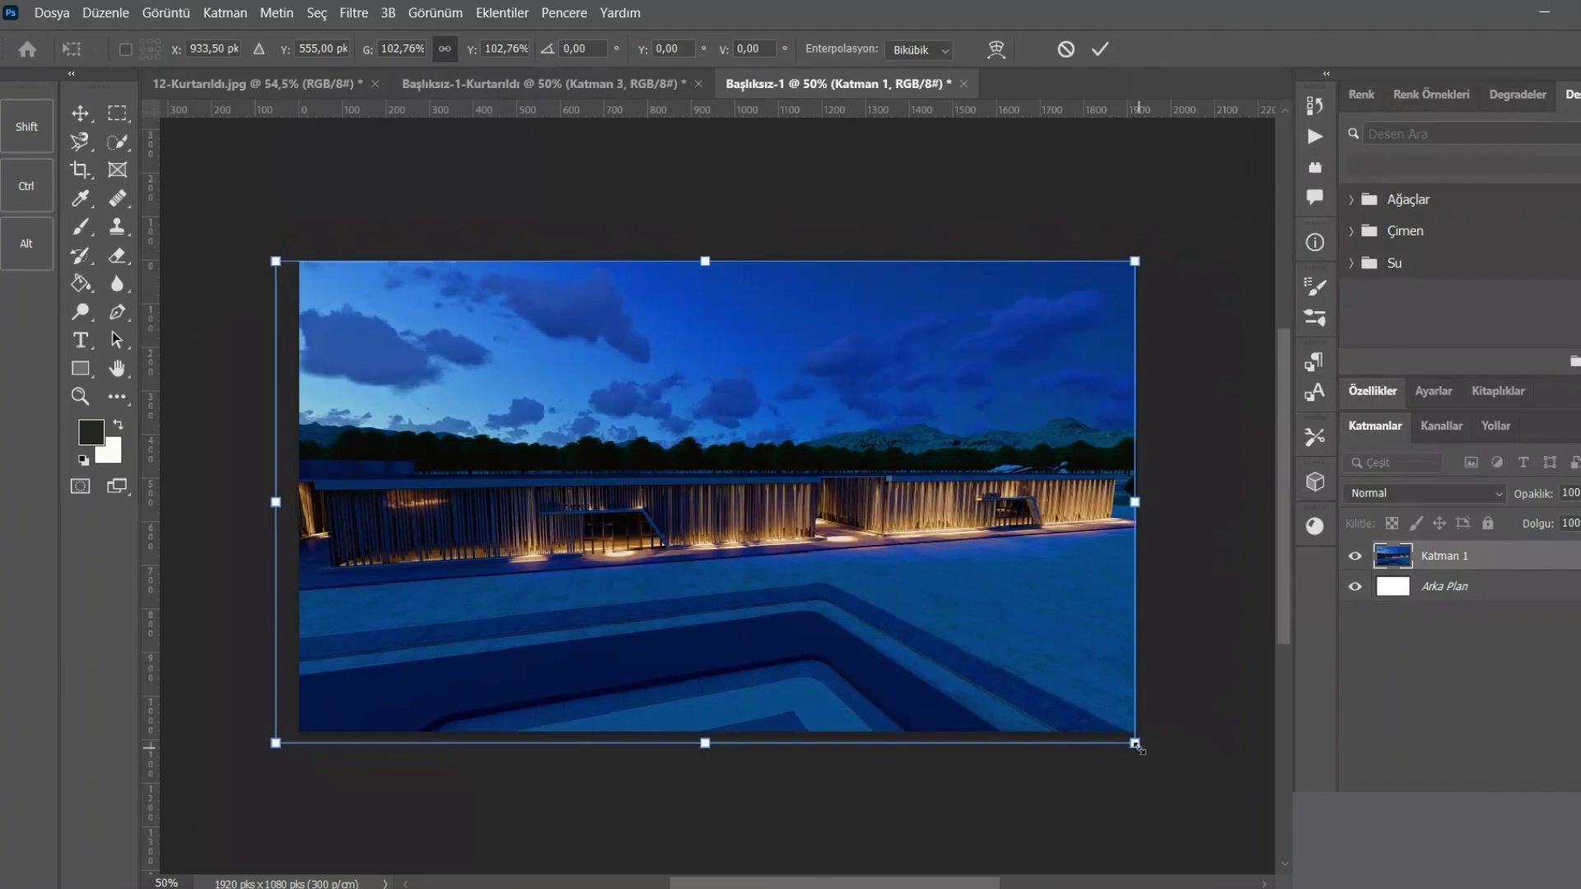
pyautogui.moveTo(1137, 746); pyautogui.dragTo(1139, 753)
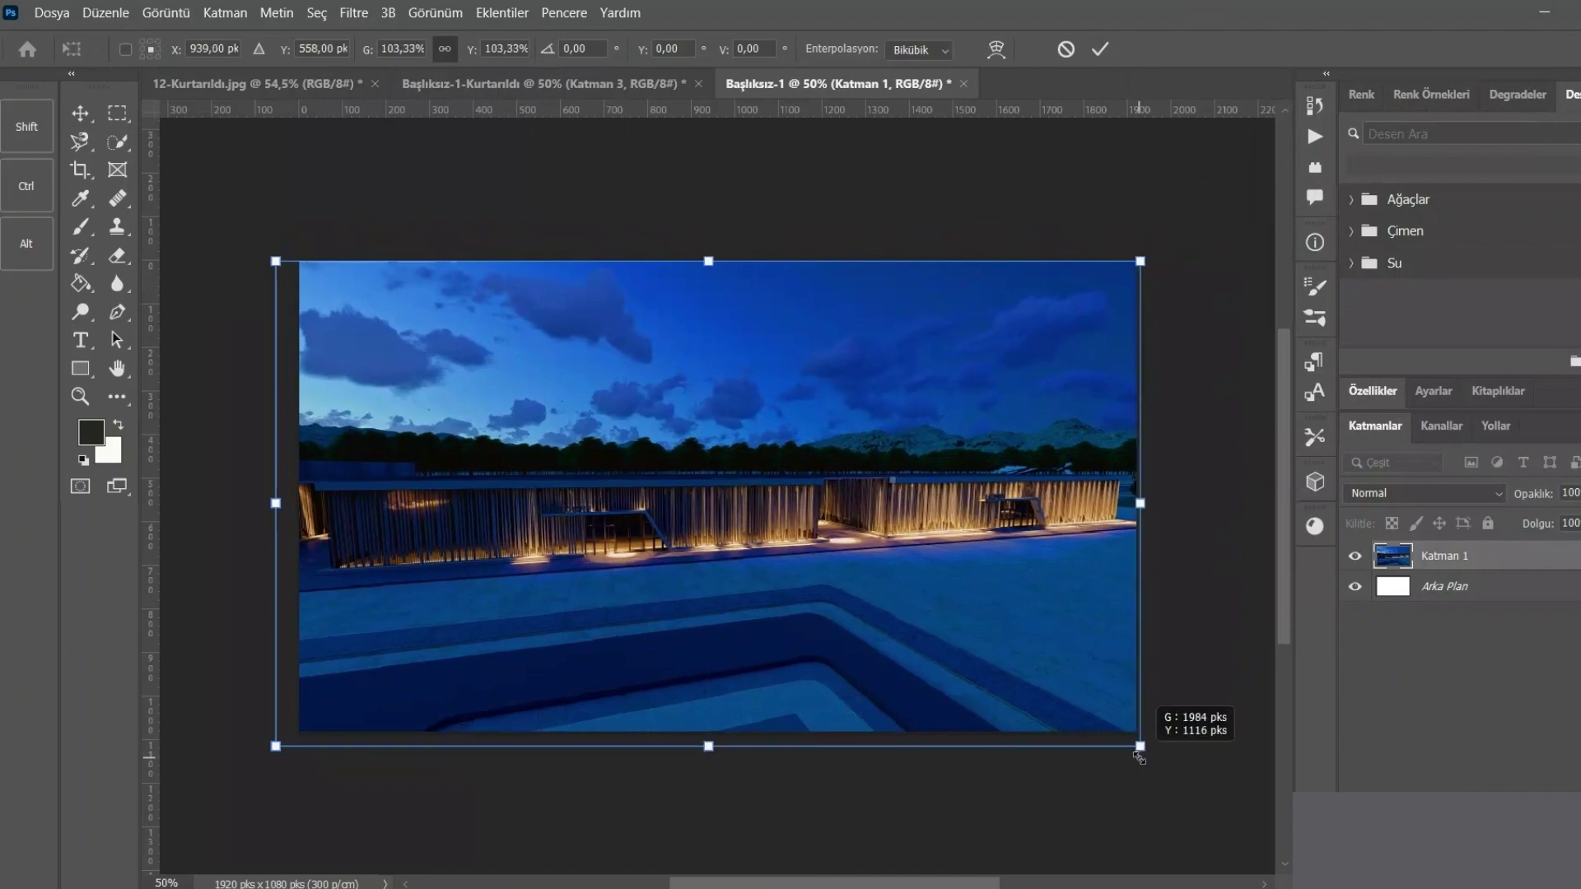
pyautogui.moveTo(426, 688)
pyautogui.mouseDown()
pyautogui.moveTo(908, 615)
pyautogui.moveTo(909, 594)
pyautogui.mouseUp()
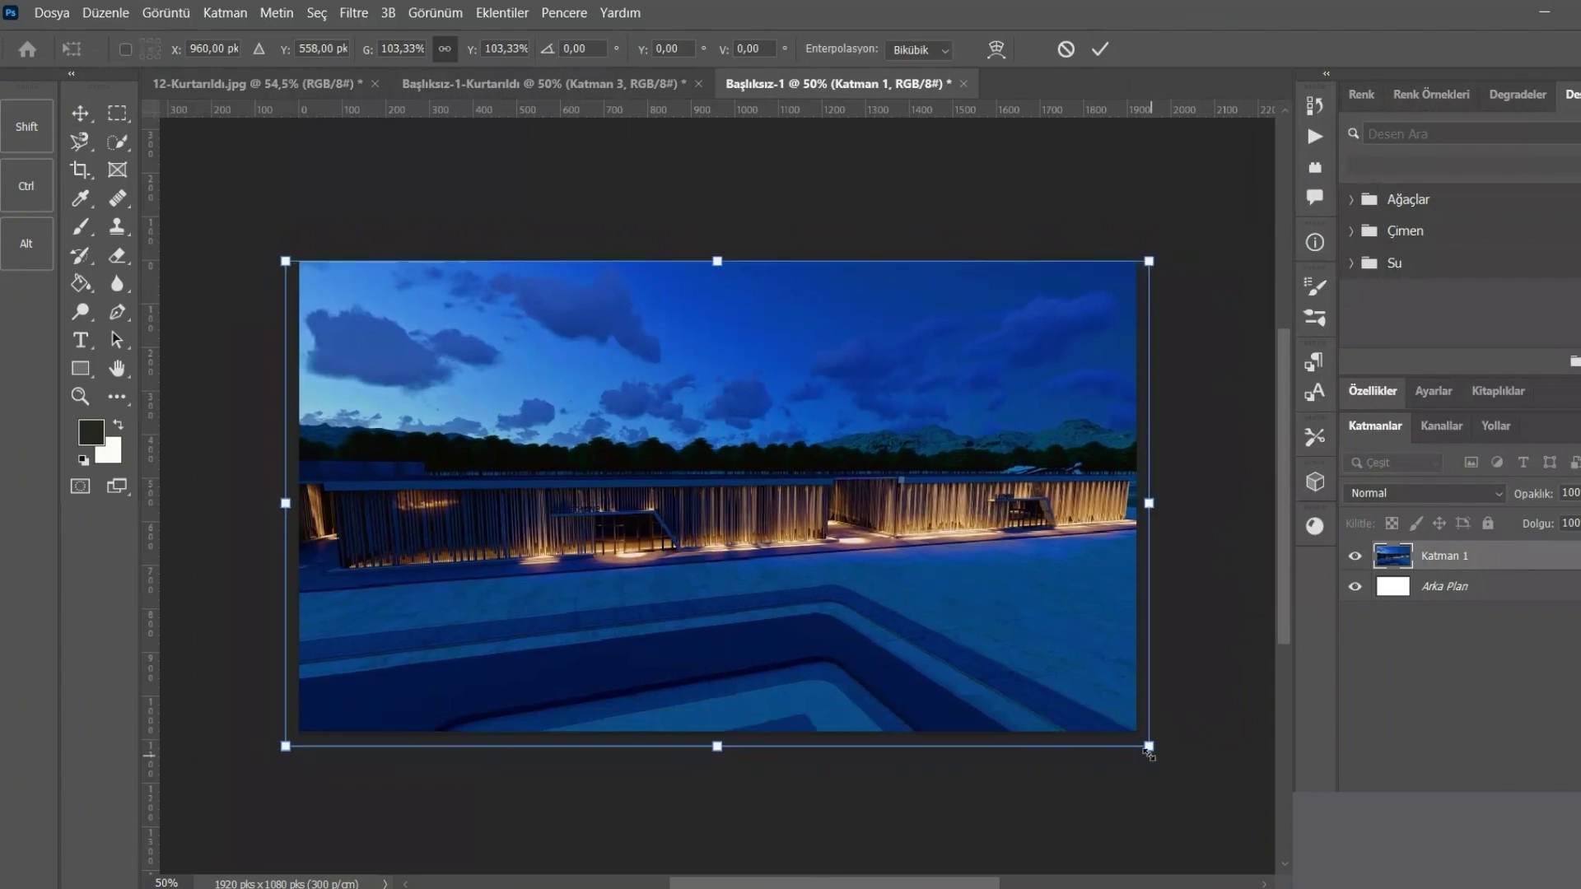
pyautogui.moveTo(1149, 748); pyautogui.dragTo(1150, 754)
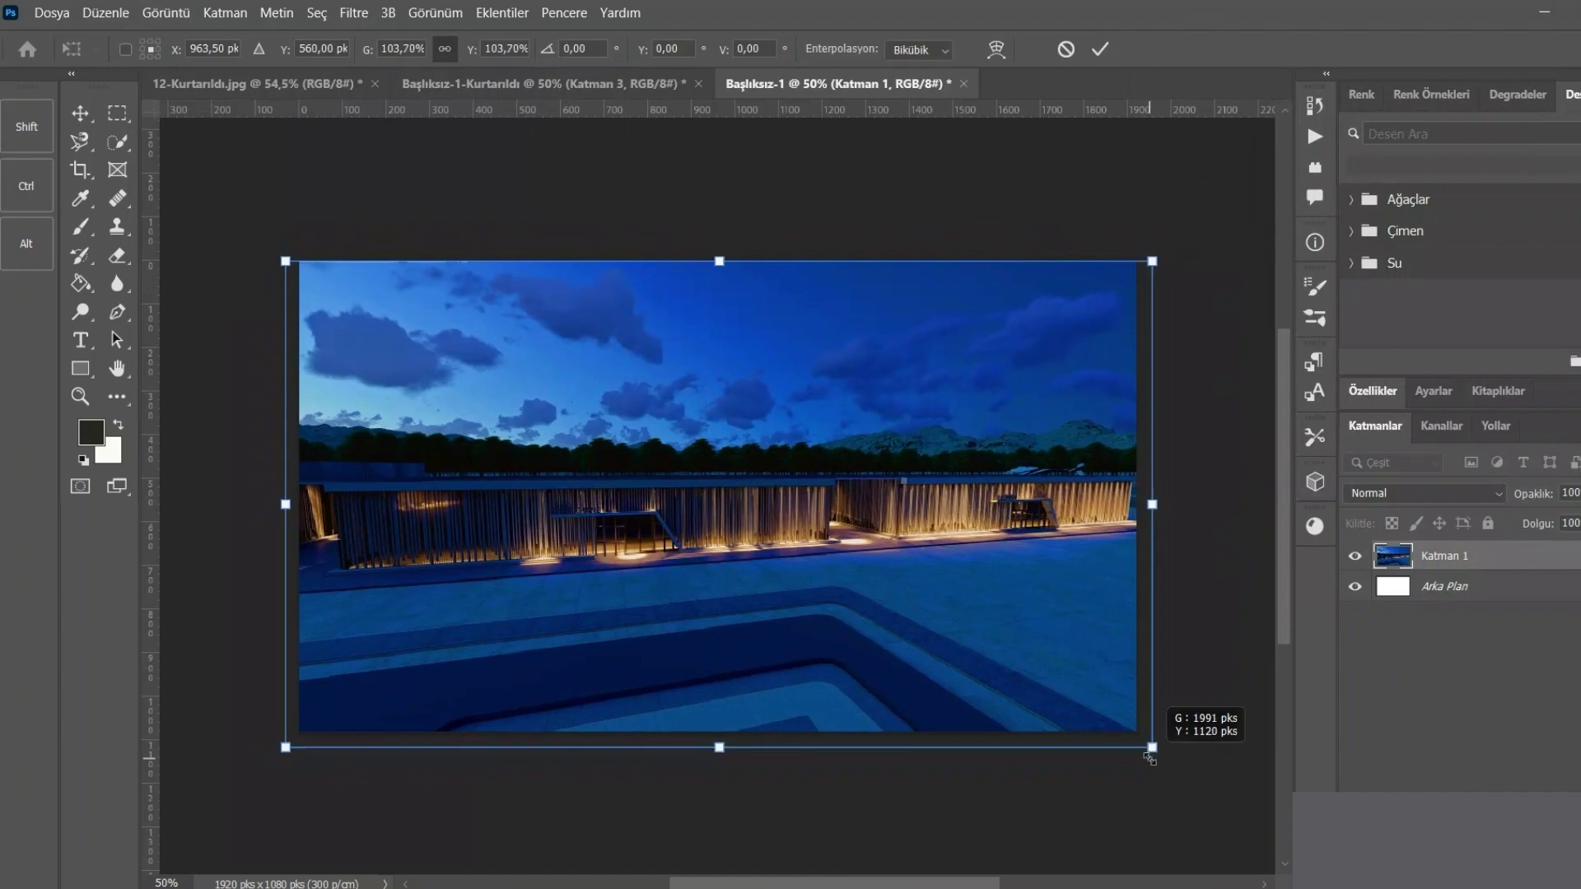
pyautogui.moveTo(267, 744); pyautogui.dragTo(260, 751)
pyautogui.click(1101, 49)
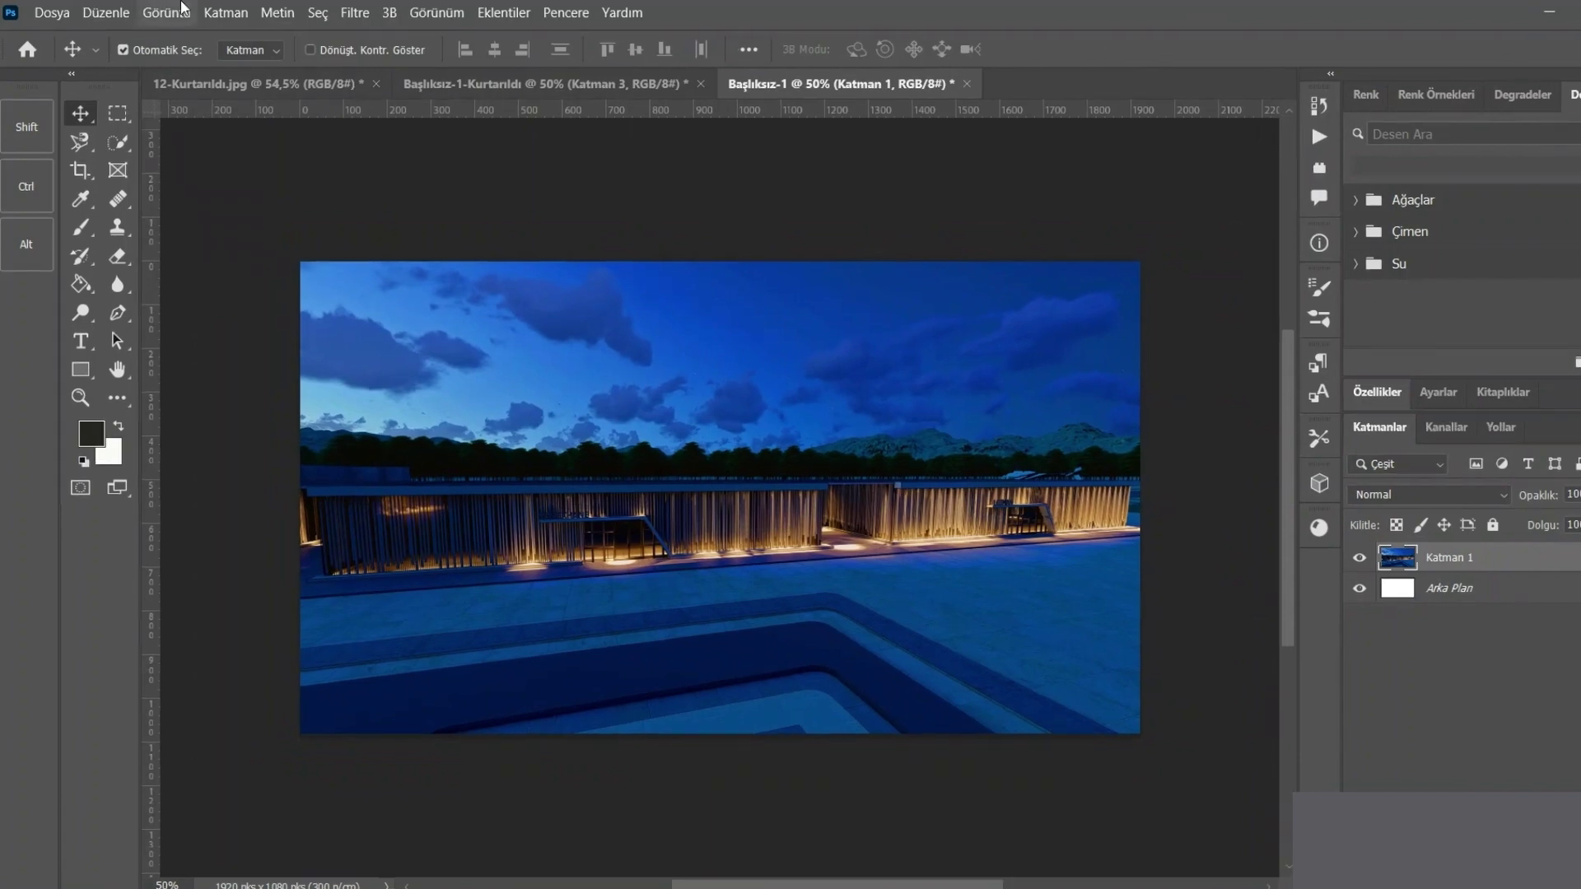
# - Reselect the Katman 1 render layer and open Gökyüzü Değişimi (Sky Replacement)
pyautogui.click(114, 10)
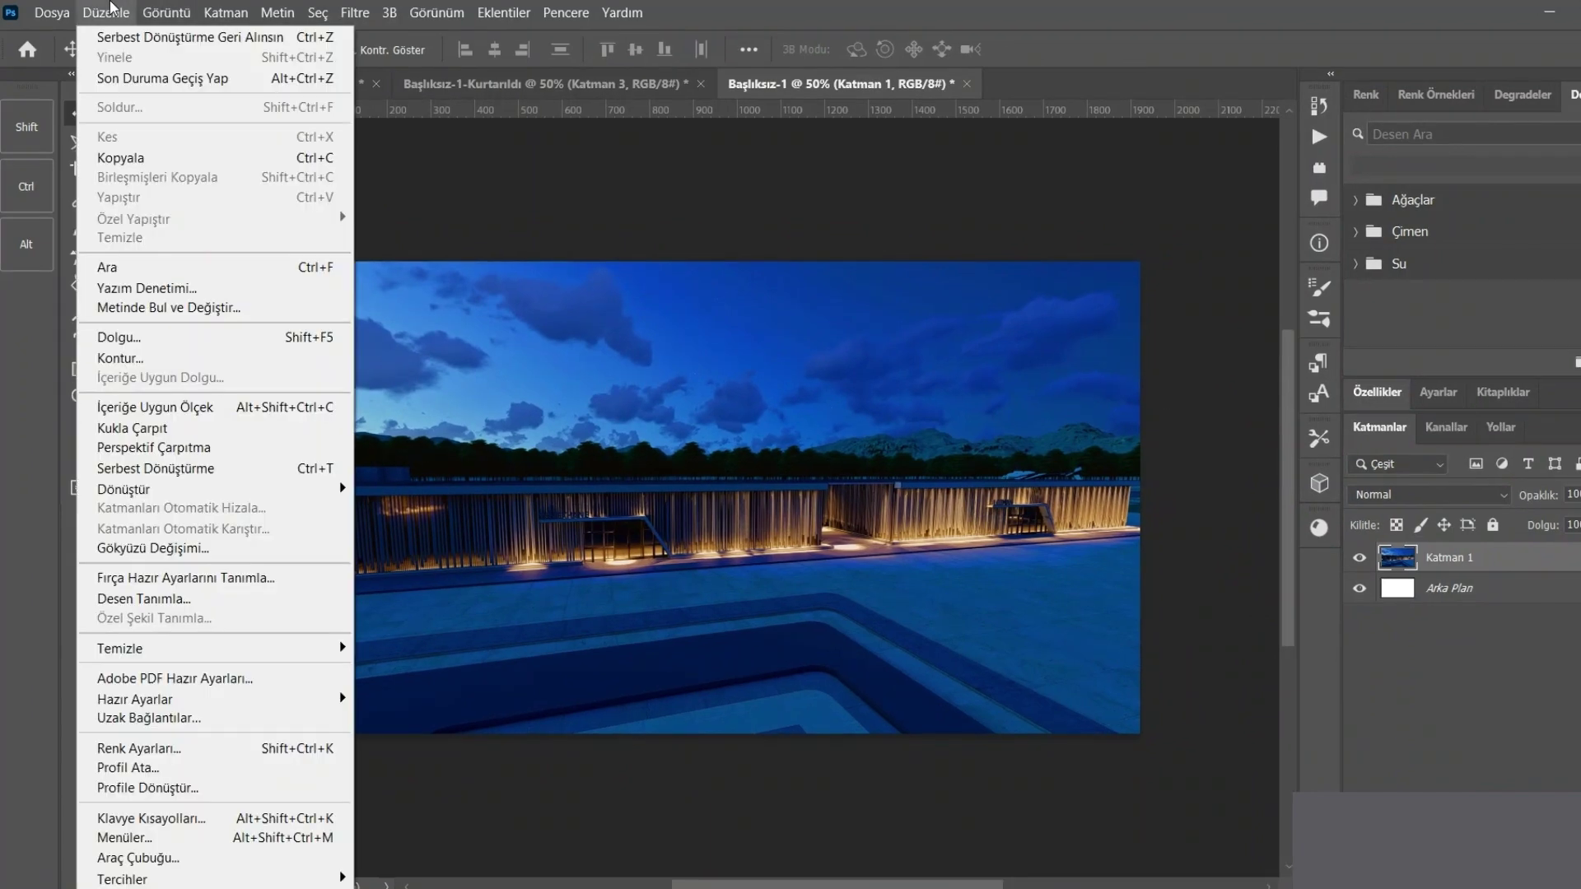
pyautogui.click(154, 548)
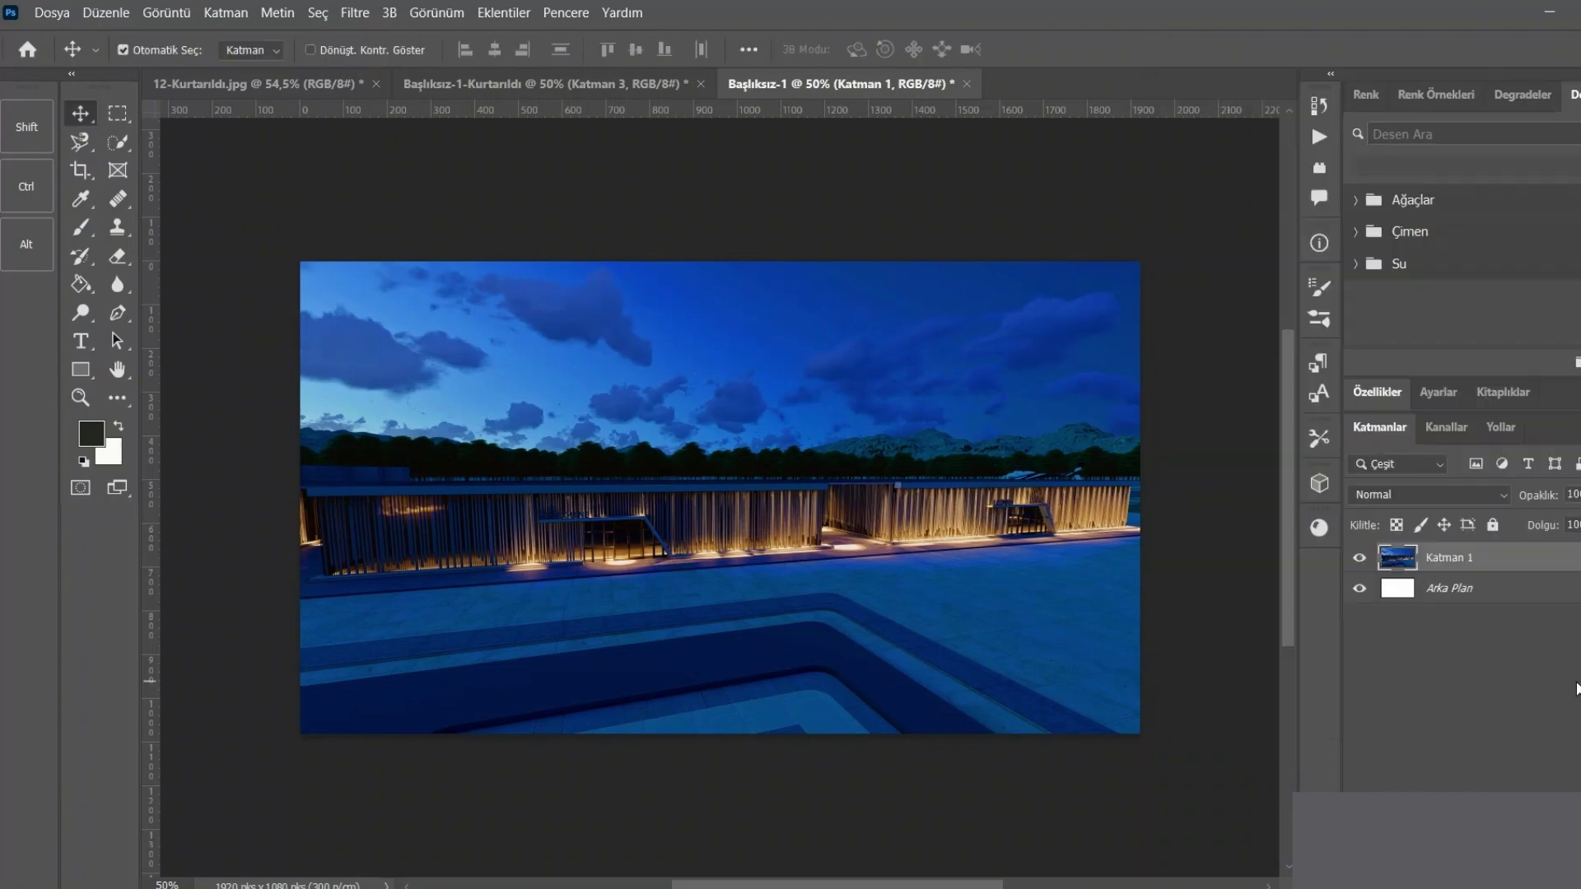
pyautogui.hotkey('alt', '[')
pyautogui.click(1442, 568)
pyautogui.click(101, 10)
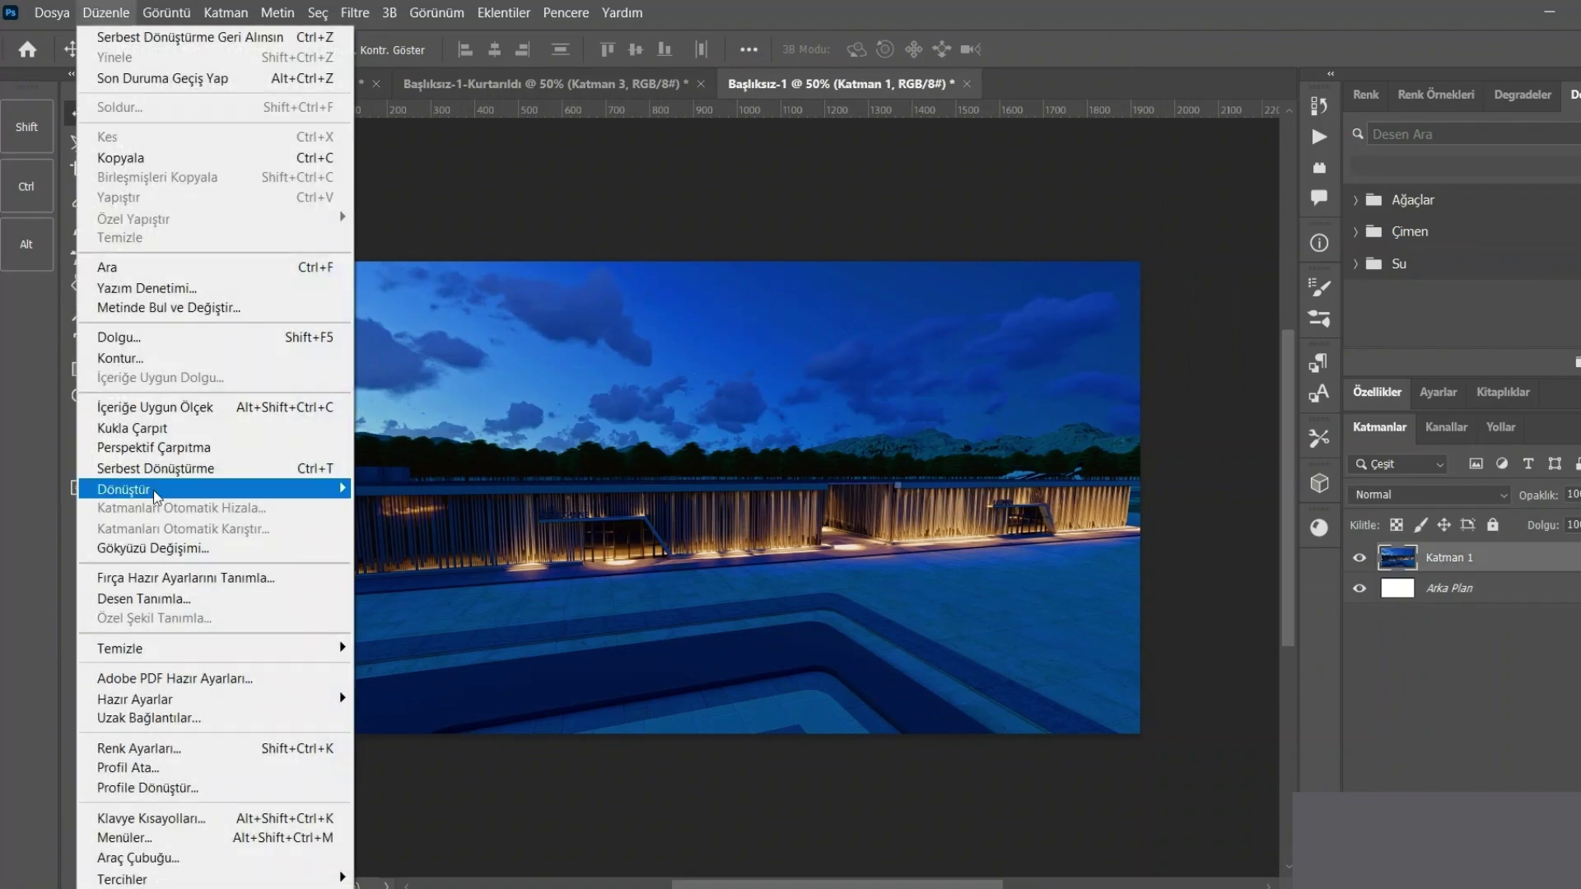
pyautogui.click(138, 550)
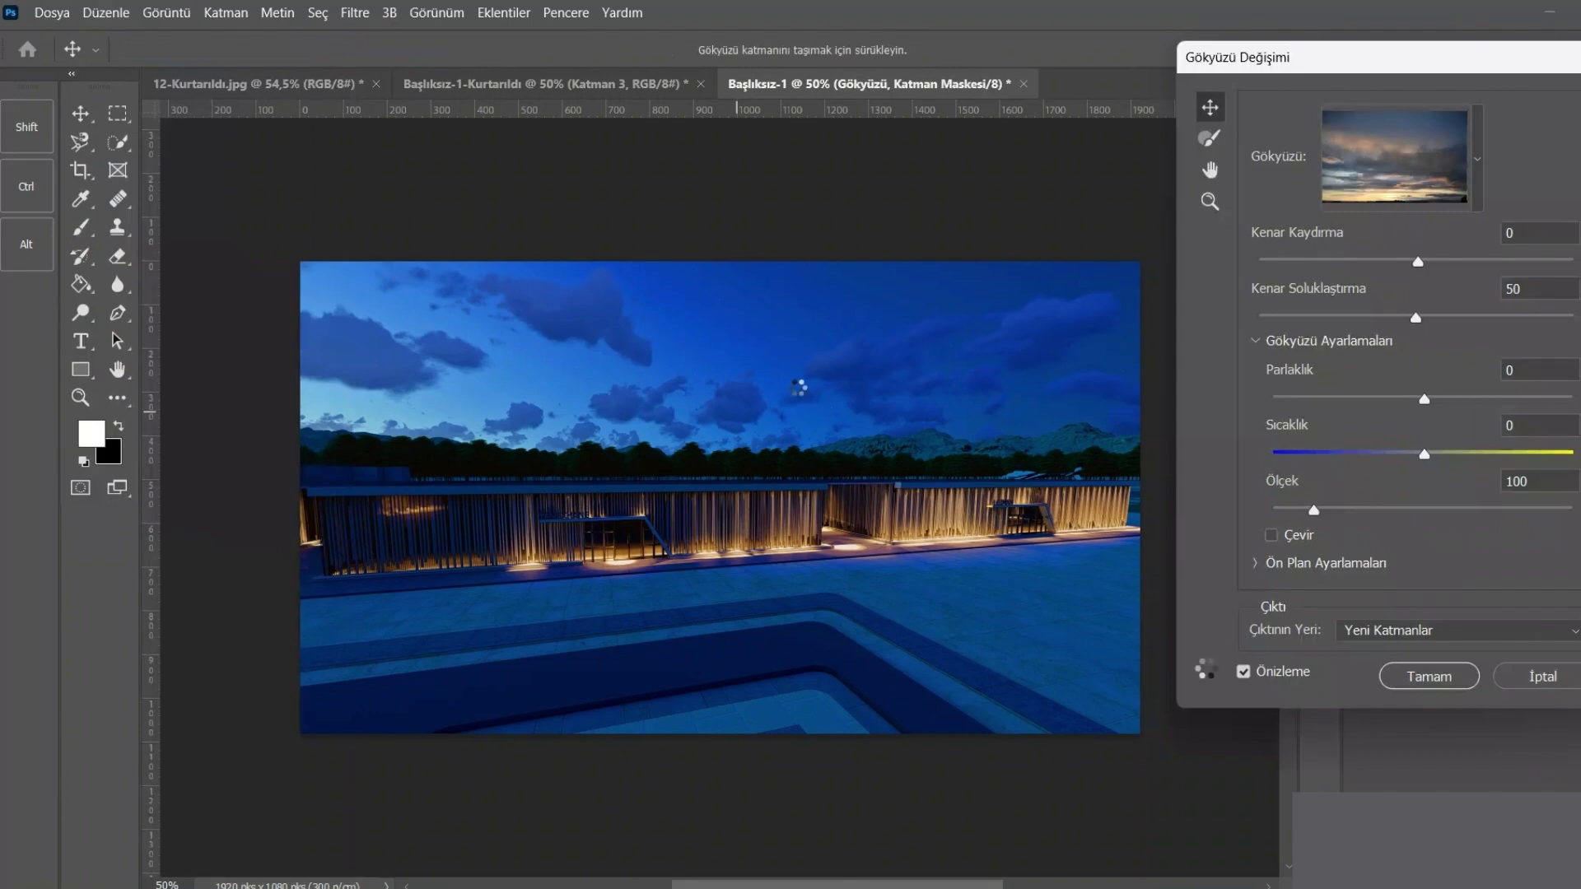
# - Try the grey cloudy and sunset presets, then settle on the pink sunset sky
pyautogui.click(1442, 165)
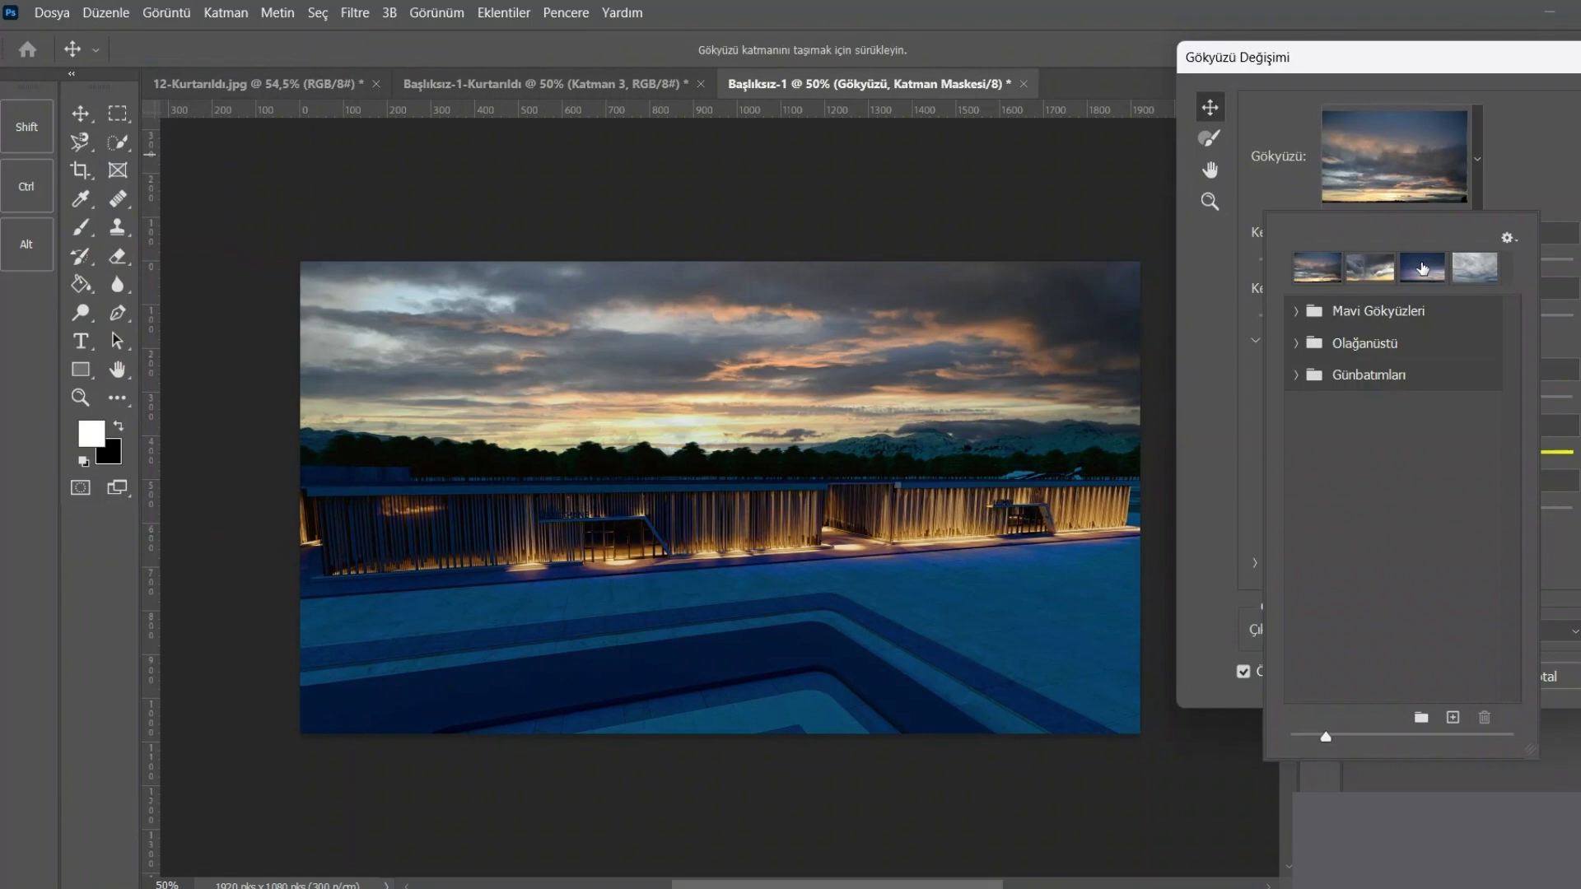
pyautogui.click(1470, 265)
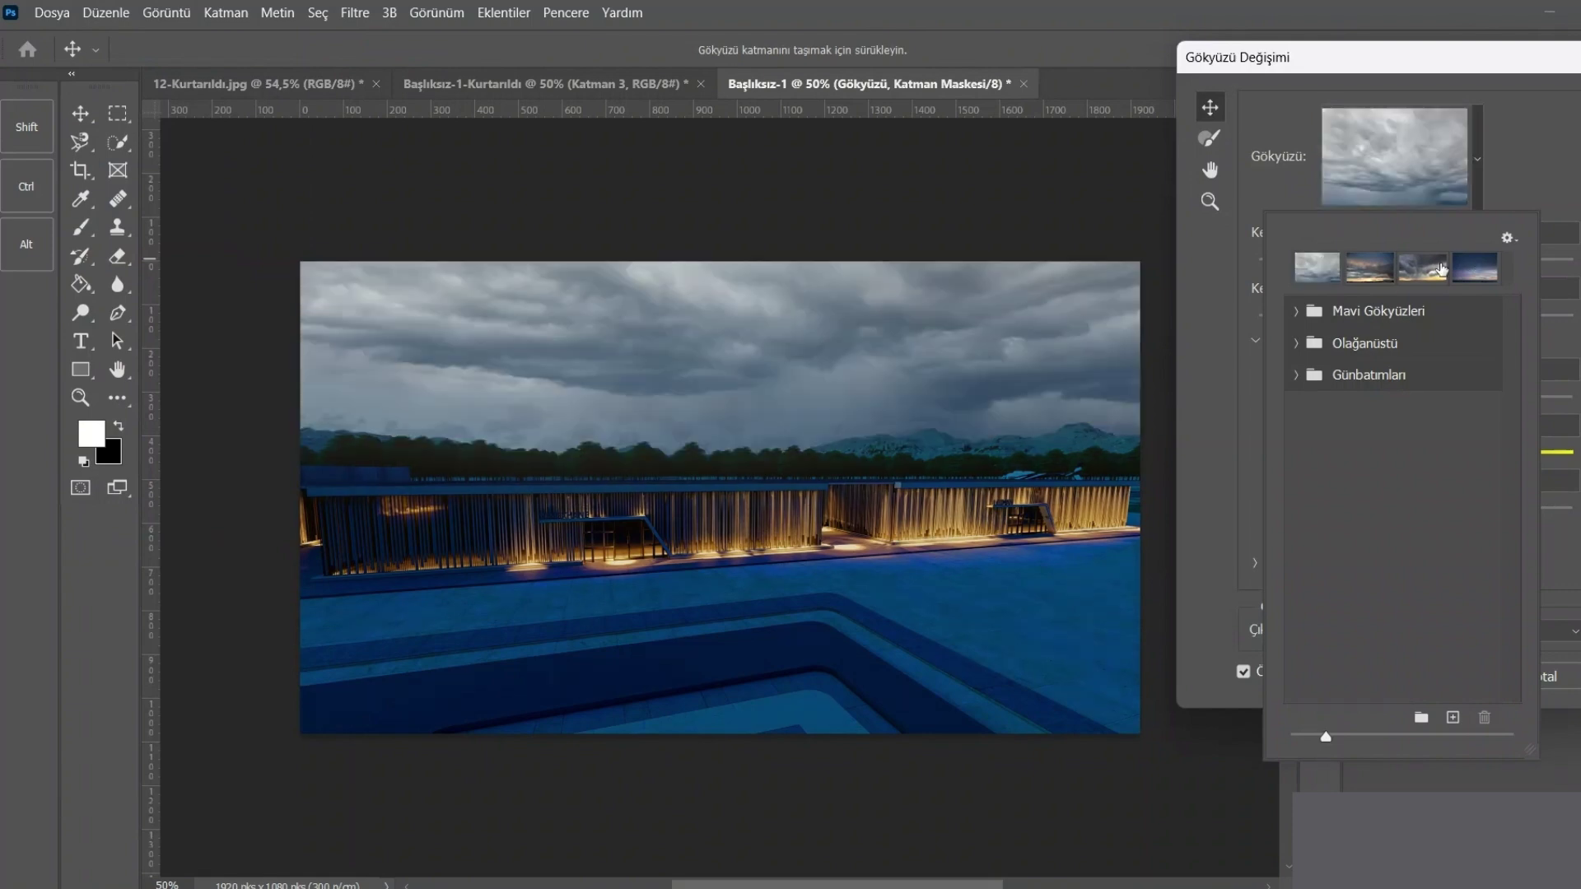
pyautogui.click(1440, 268)
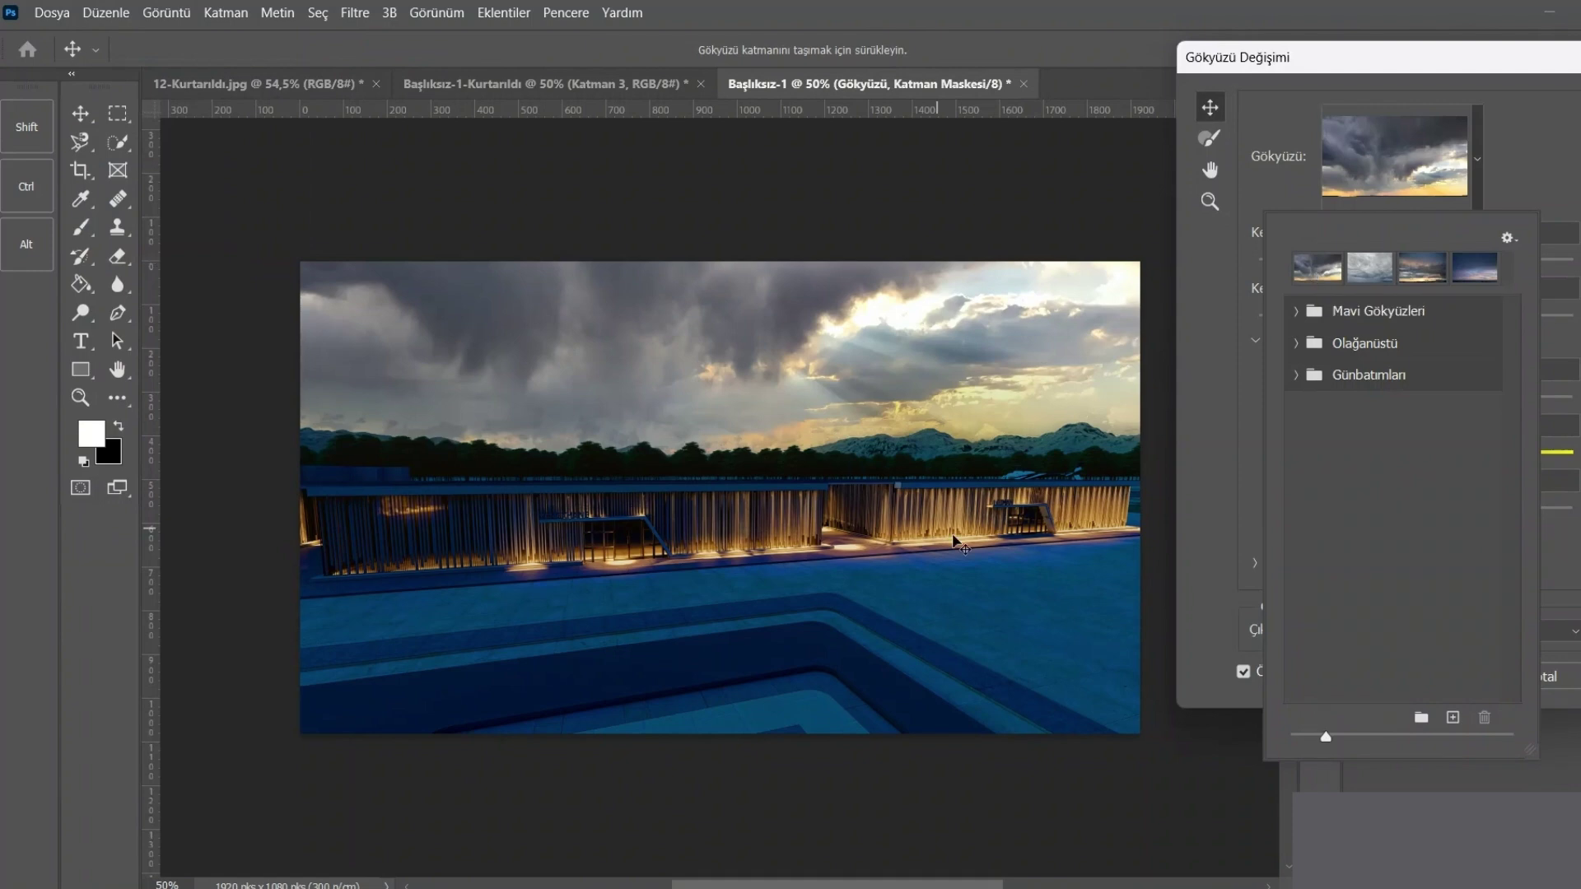
pyautogui.click(1437, 276)
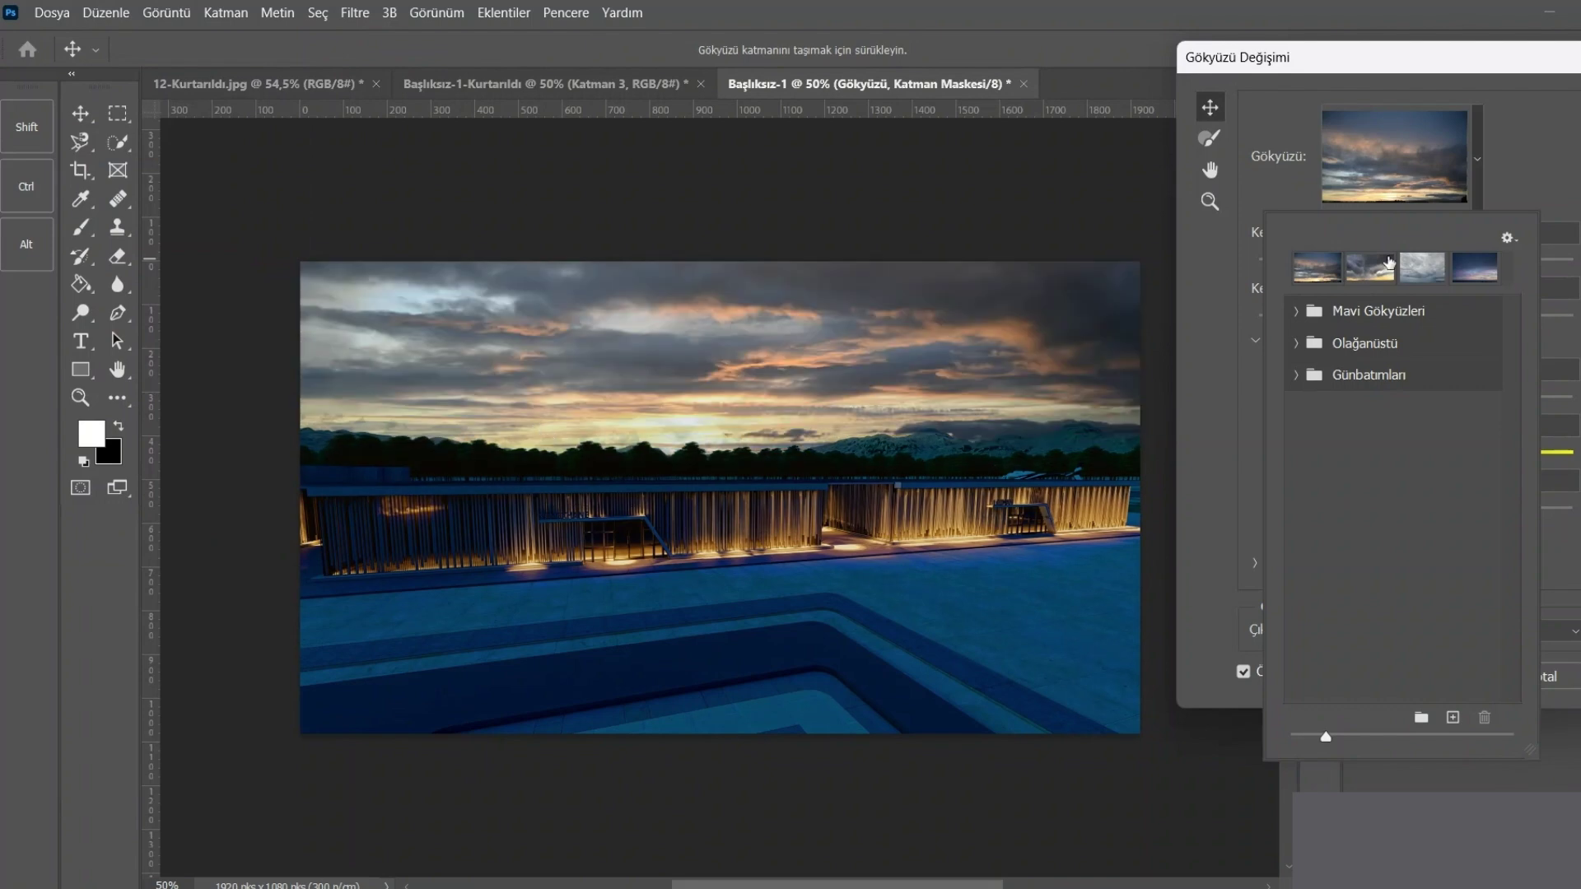
pyautogui.click(742, 416)
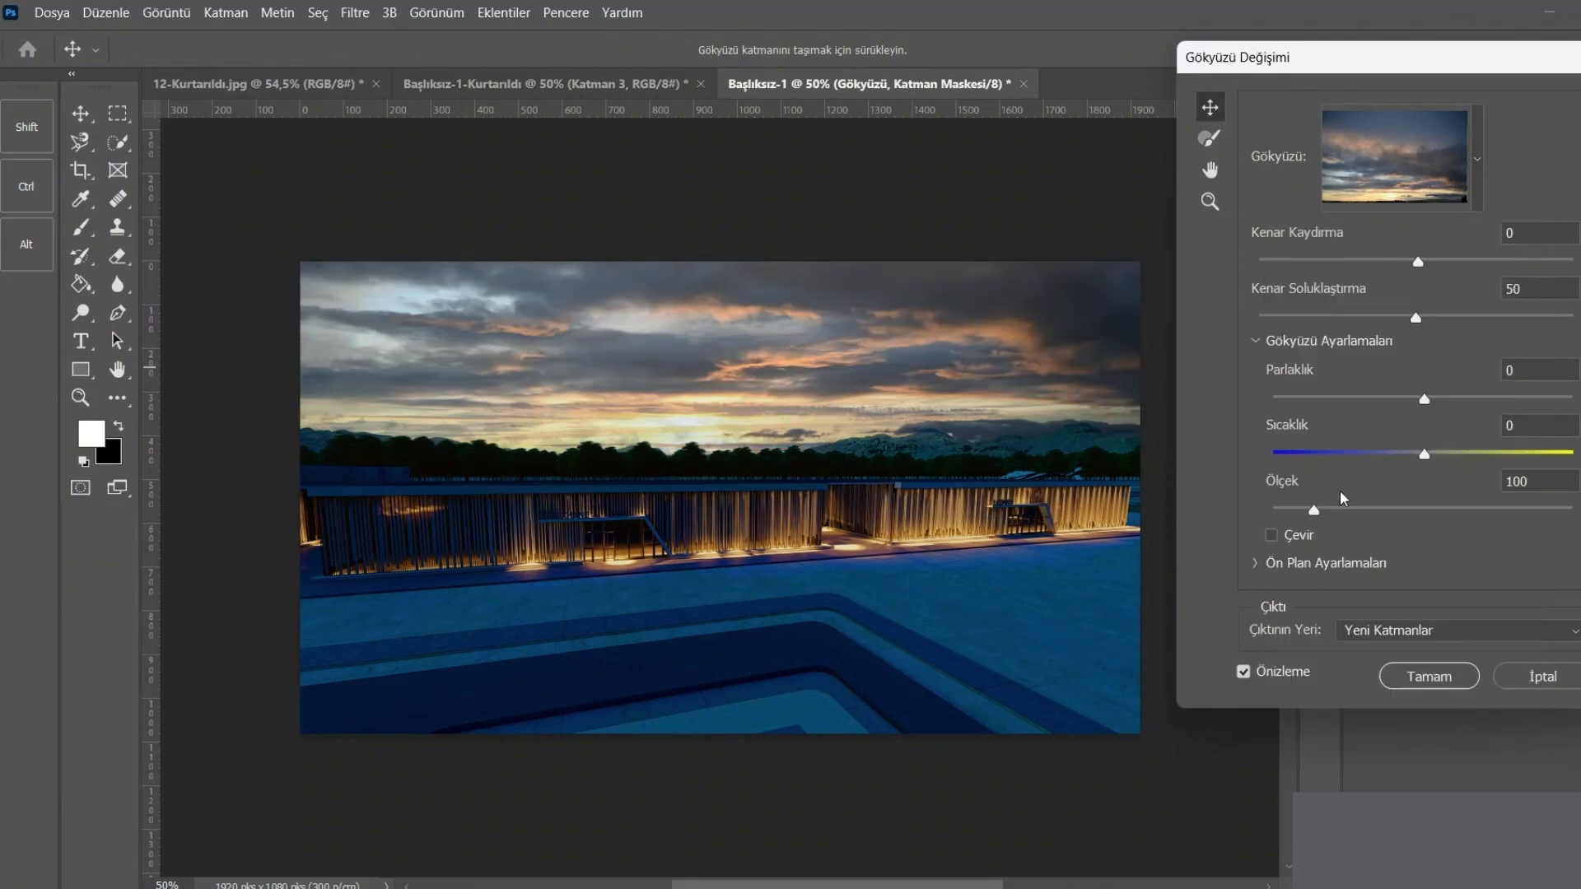
# - Set the sky scale to 114, temperature to -6 and brightness to -59
pyautogui.moveTo(1314, 510); pyautogui.dragTo(1326, 510)
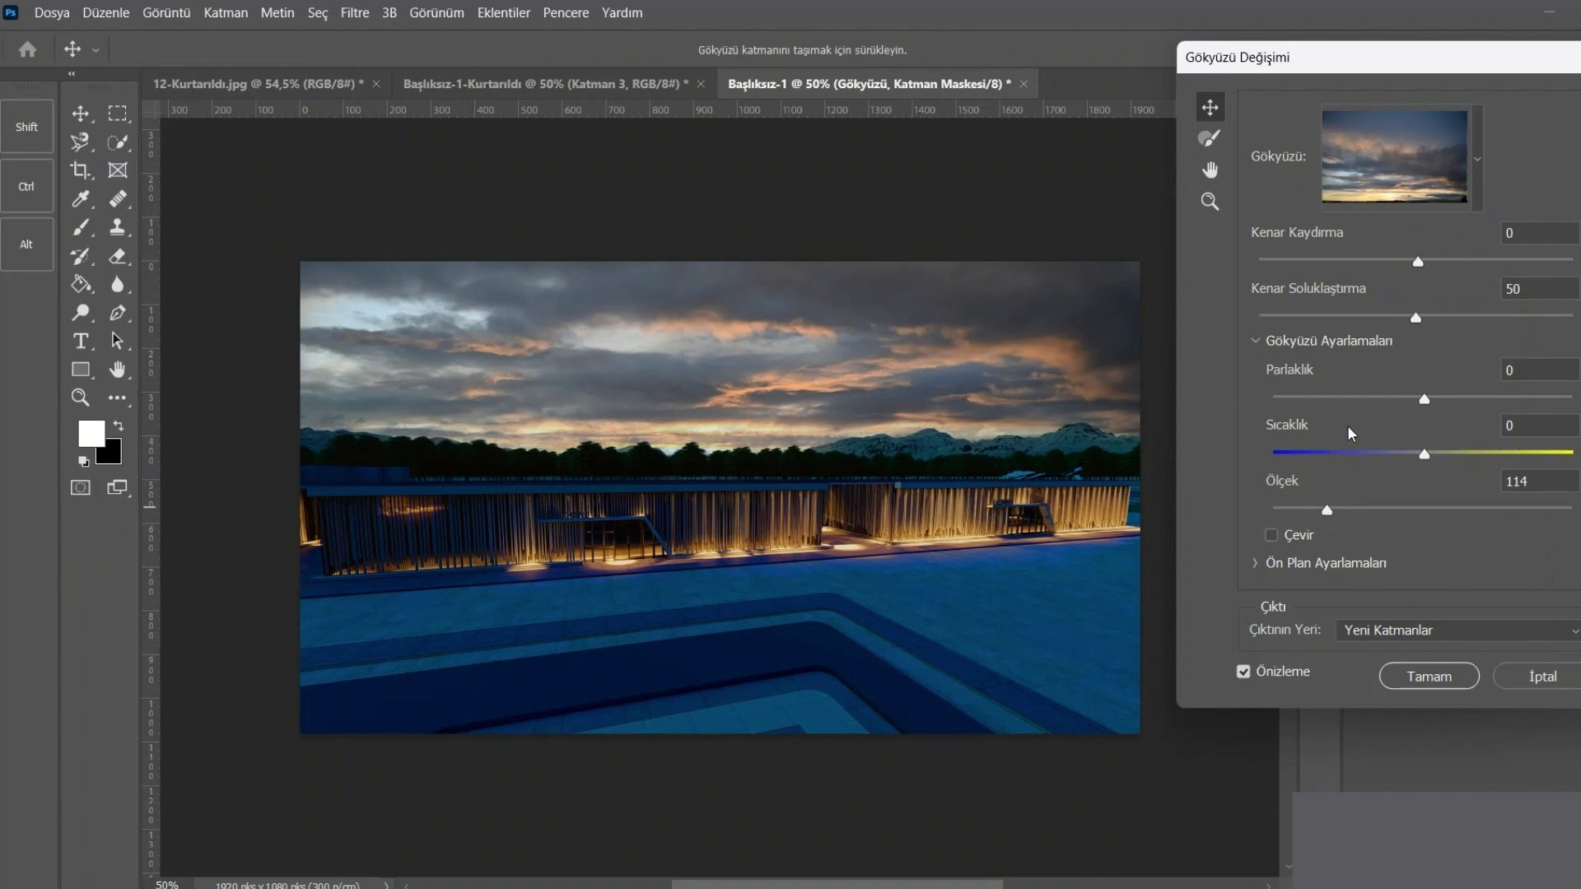
pyautogui.moveTo(1427, 461)
pyautogui.mouseDown()
pyautogui.moveTo(1410, 457)
pyautogui.moveTo(1404, 406)
pyautogui.moveTo(1365, 399)
pyautogui.mouseUp()
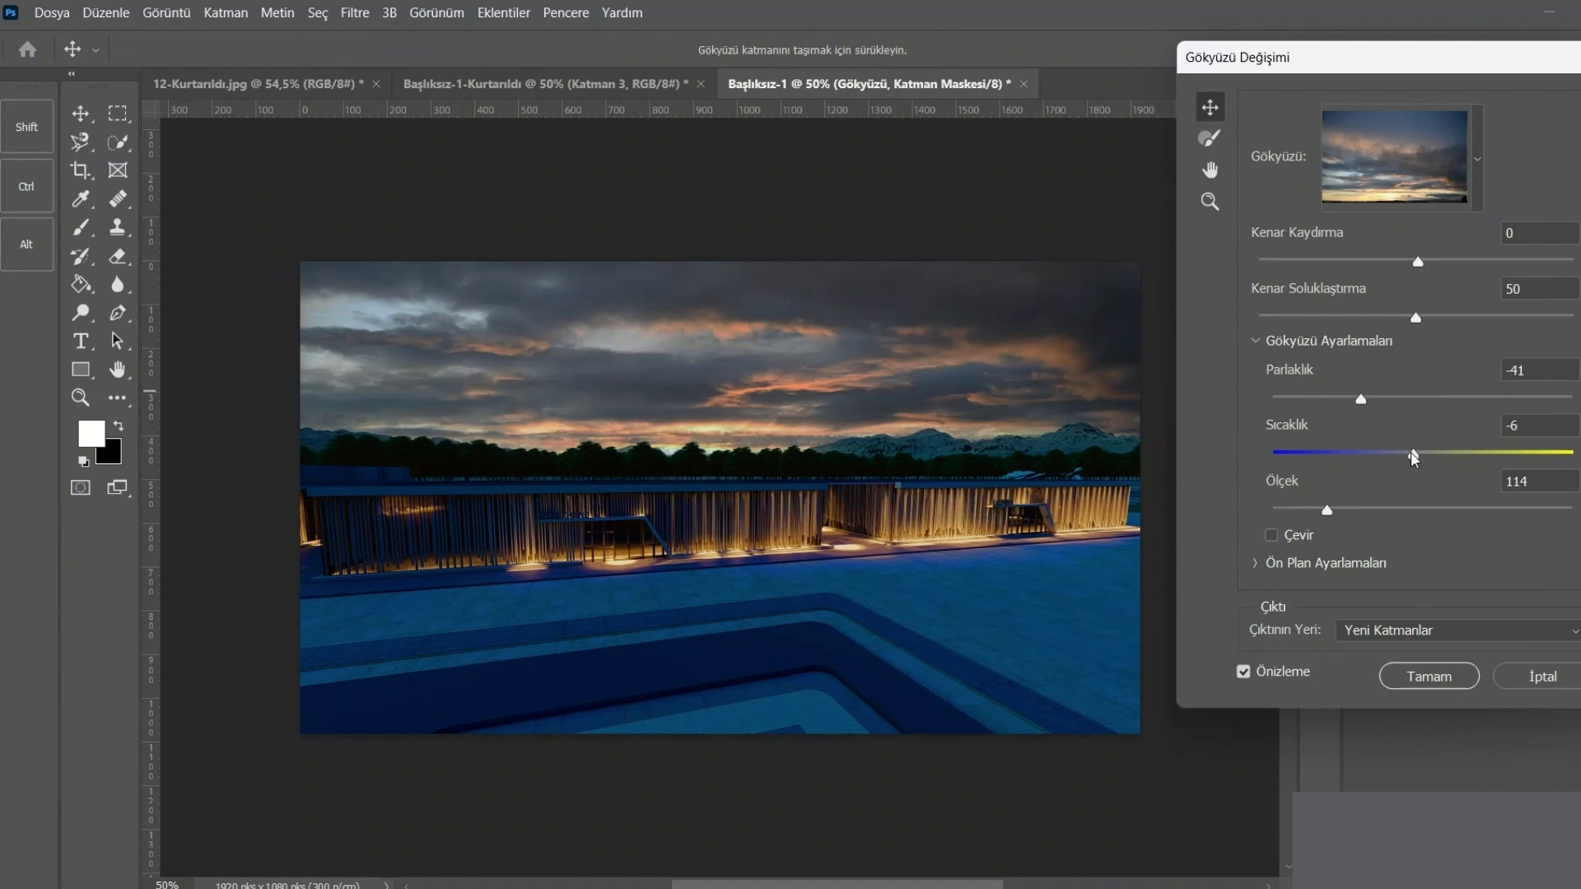
pyautogui.moveTo(1413, 454)
pyautogui.mouseDown()
pyautogui.moveTo(1453, 455)
pyautogui.moveTo(1416, 461)
pyautogui.mouseUp()
pyautogui.moveTo(1360, 399); pyautogui.dragTo(1336, 401)
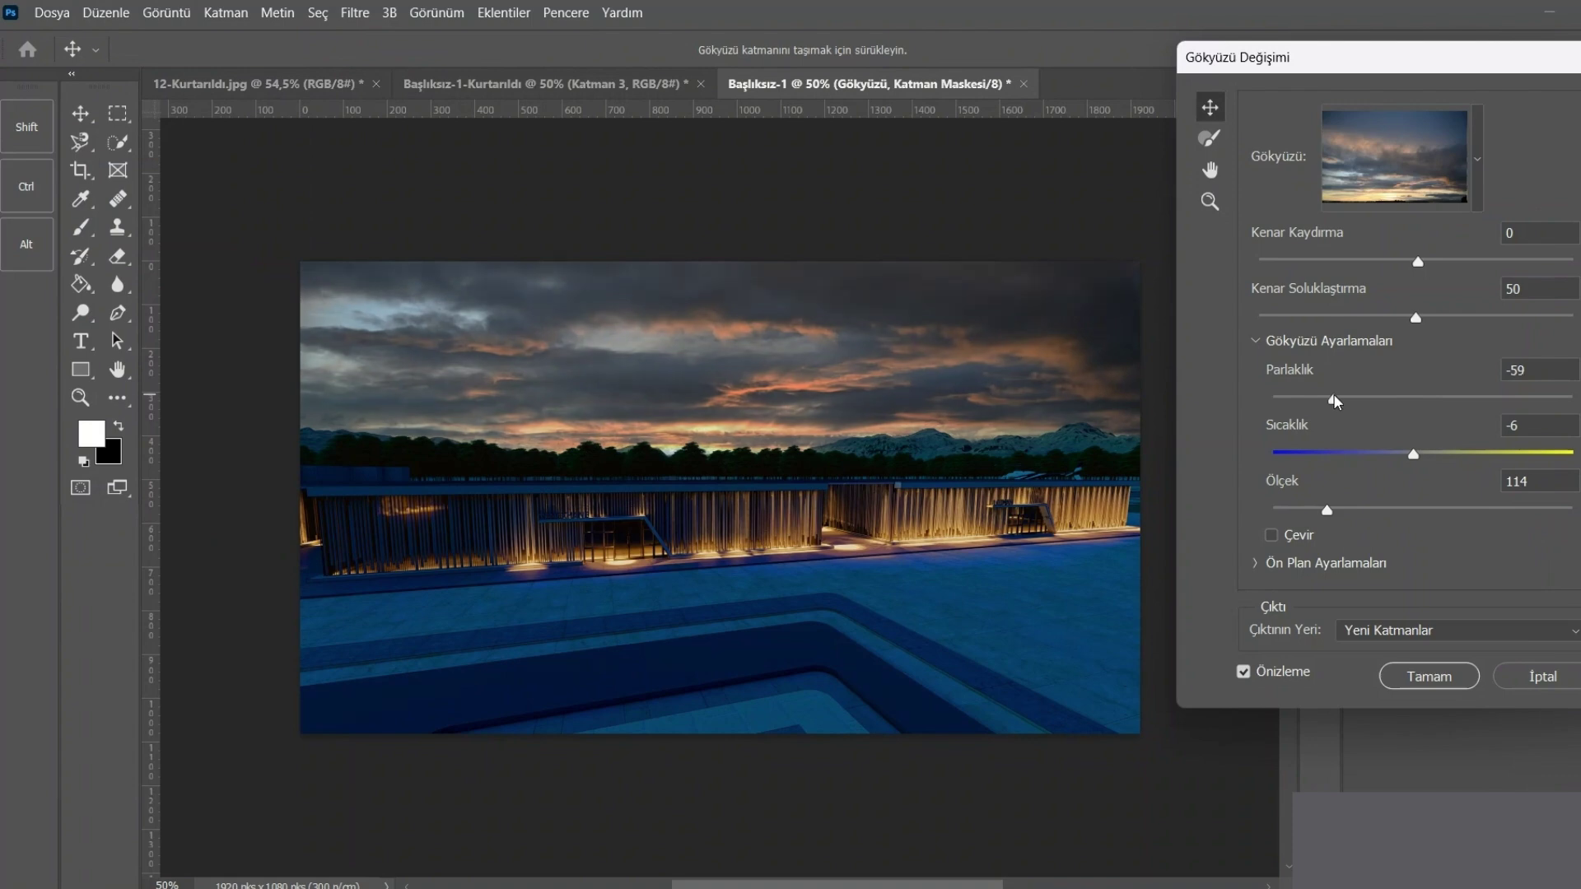
# - Set the sky's edge fade to 0 and shift edge to 4
pyautogui.moveTo(1420, 326); pyautogui.dragTo(1455, 328)
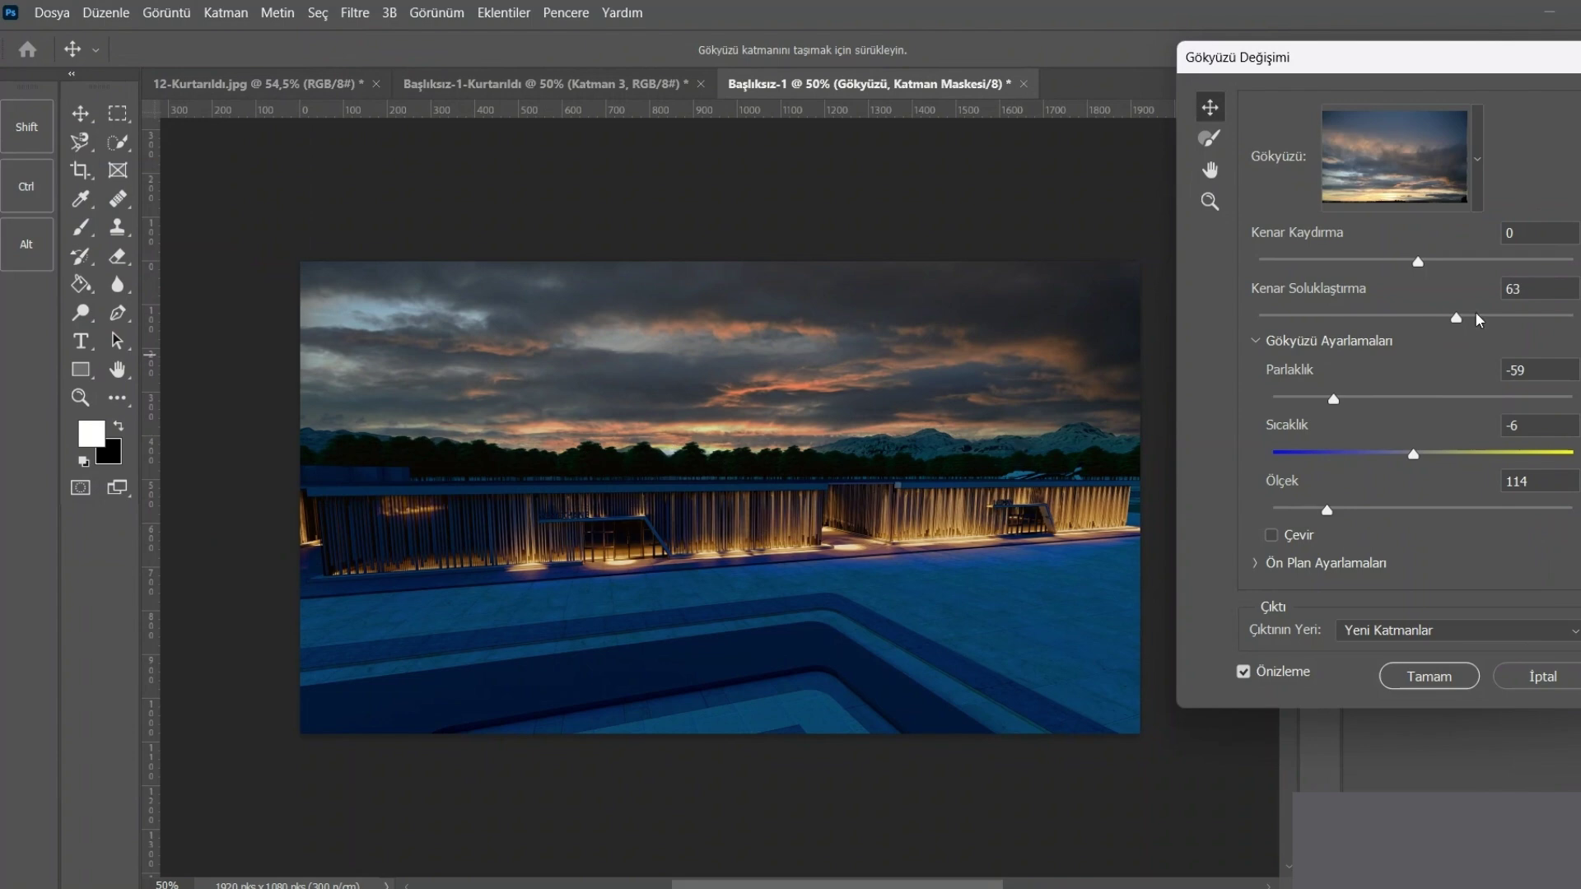
pyautogui.moveTo(1479, 320); pyautogui.dragTo(1566, 323)
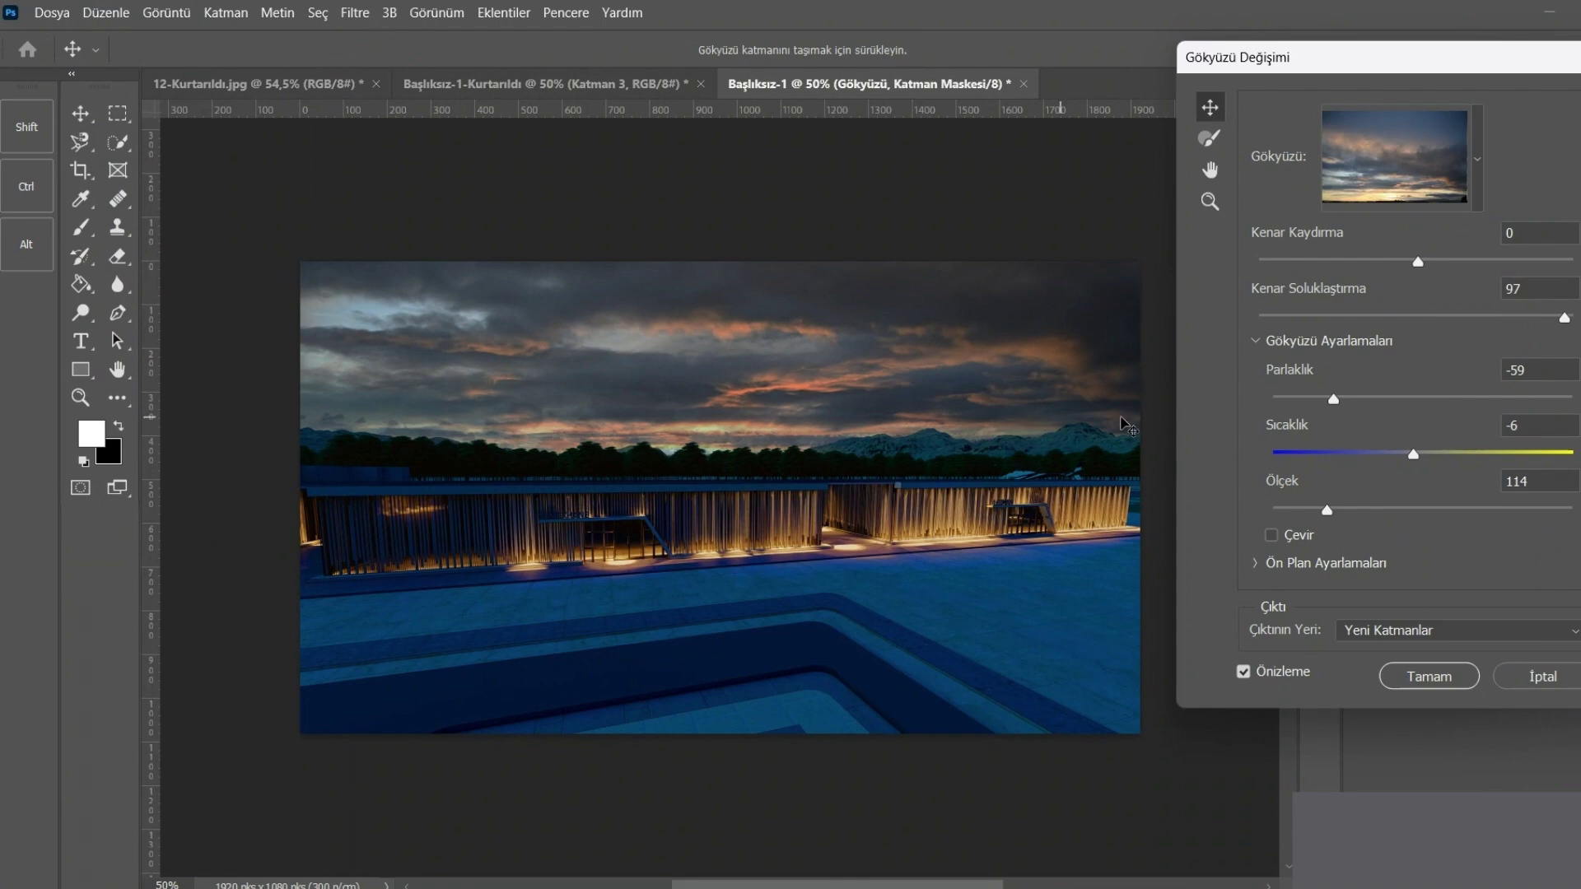
pyautogui.moveTo(1566, 322); pyautogui.dragTo(1251, 320)
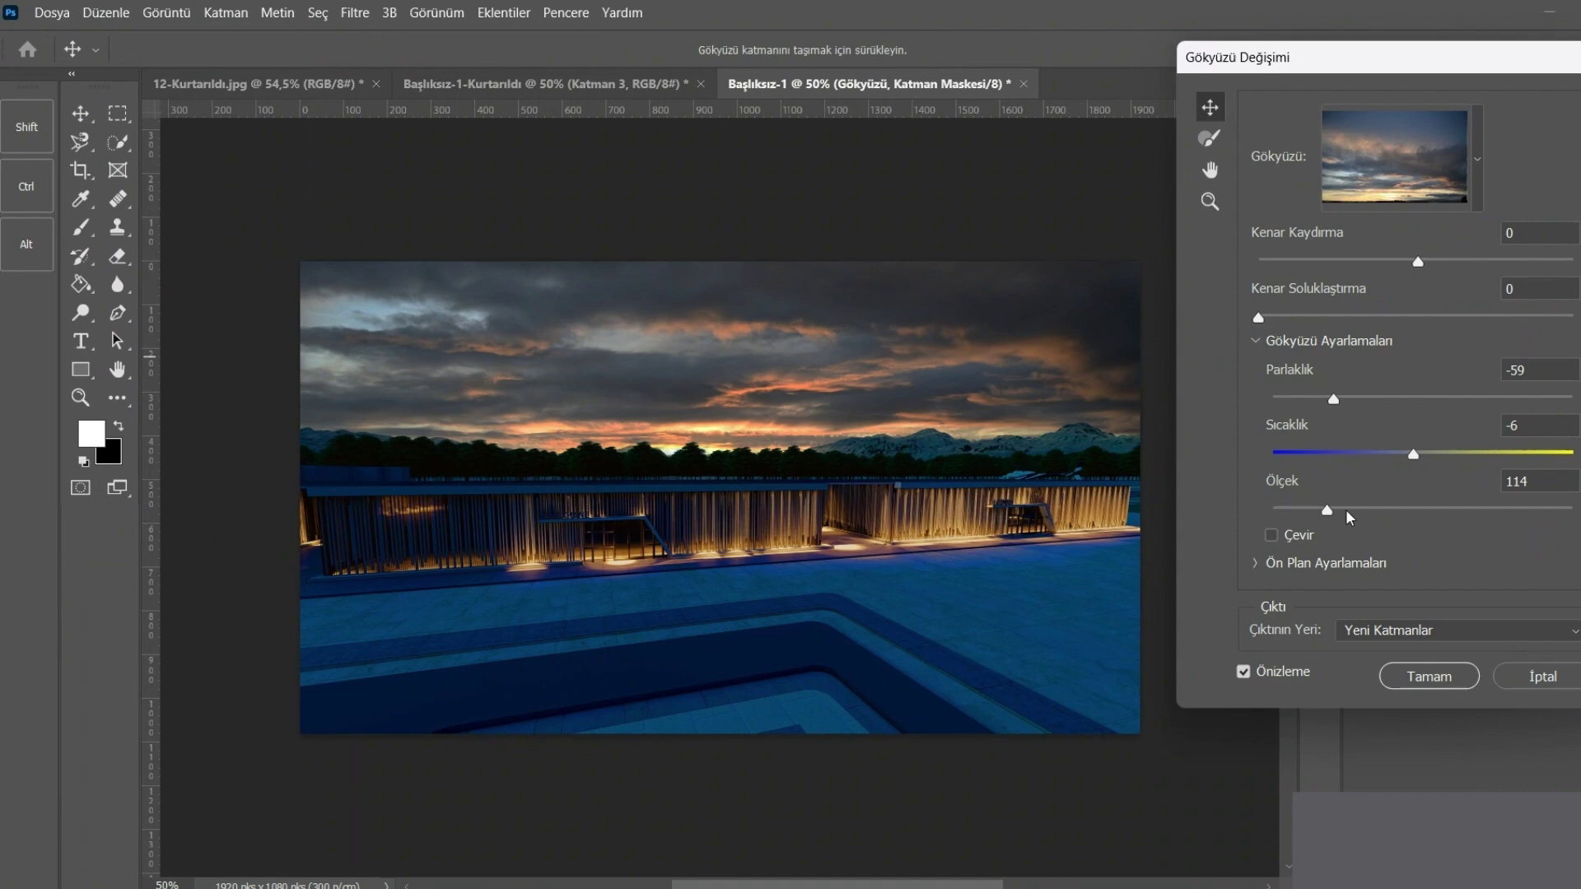
pyautogui.moveTo(1406, 264)
pyautogui.mouseDown()
pyautogui.moveTo(1473, 263)
pyautogui.moveTo(1302, 270)
pyautogui.moveTo(1422, 268)
pyautogui.mouseUp()
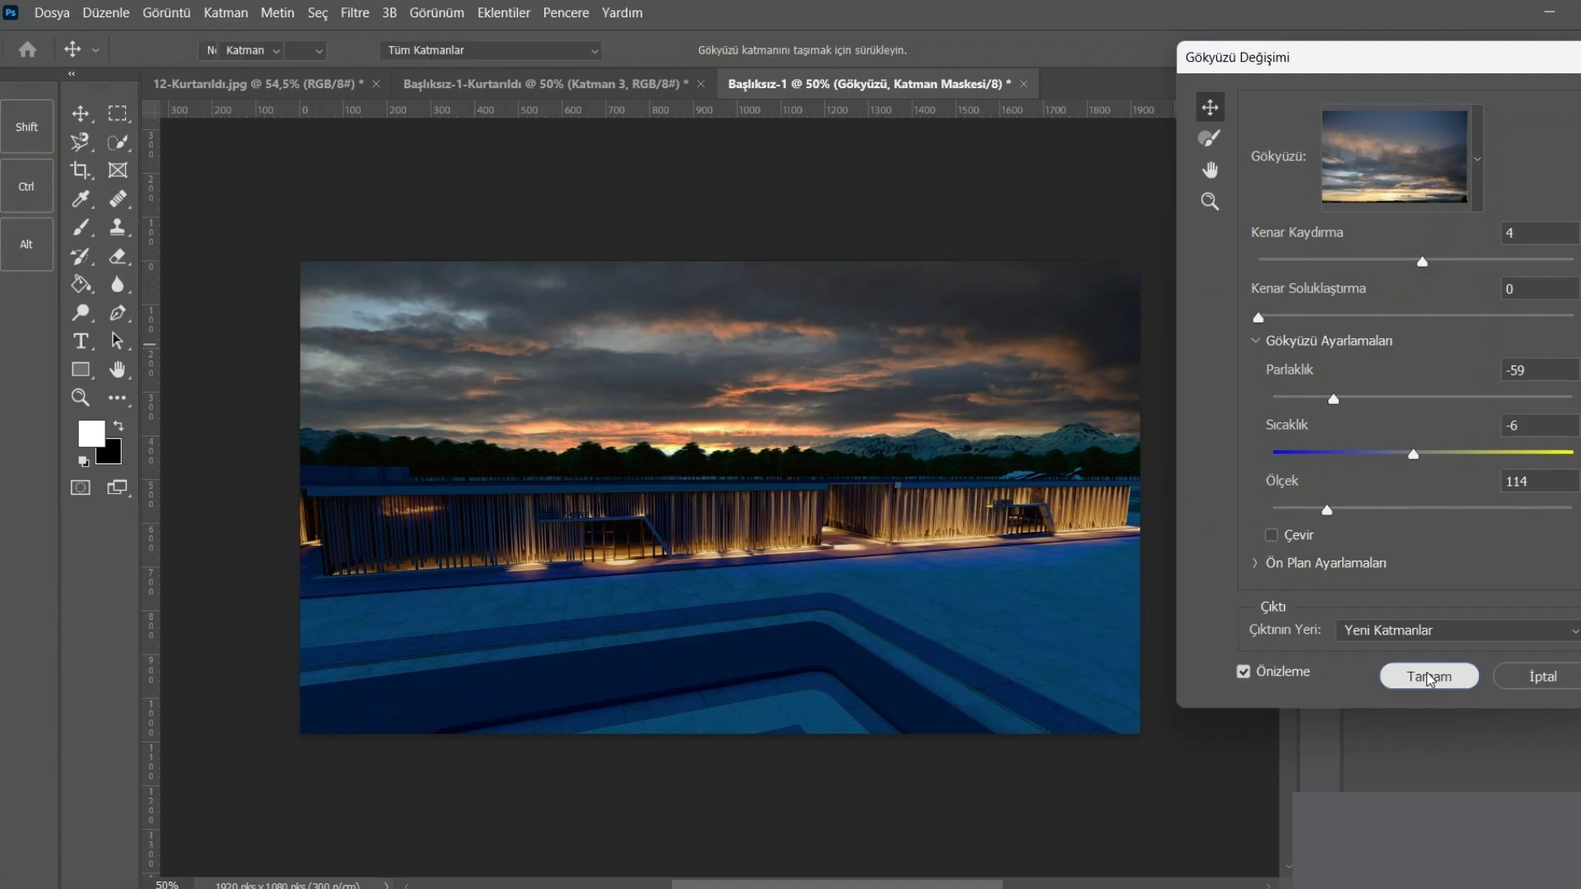
# - Confirm the Sky Replacement with Tamam and view the 12-Kurtarıldı.jpg render
pyautogui.click(1428, 677)
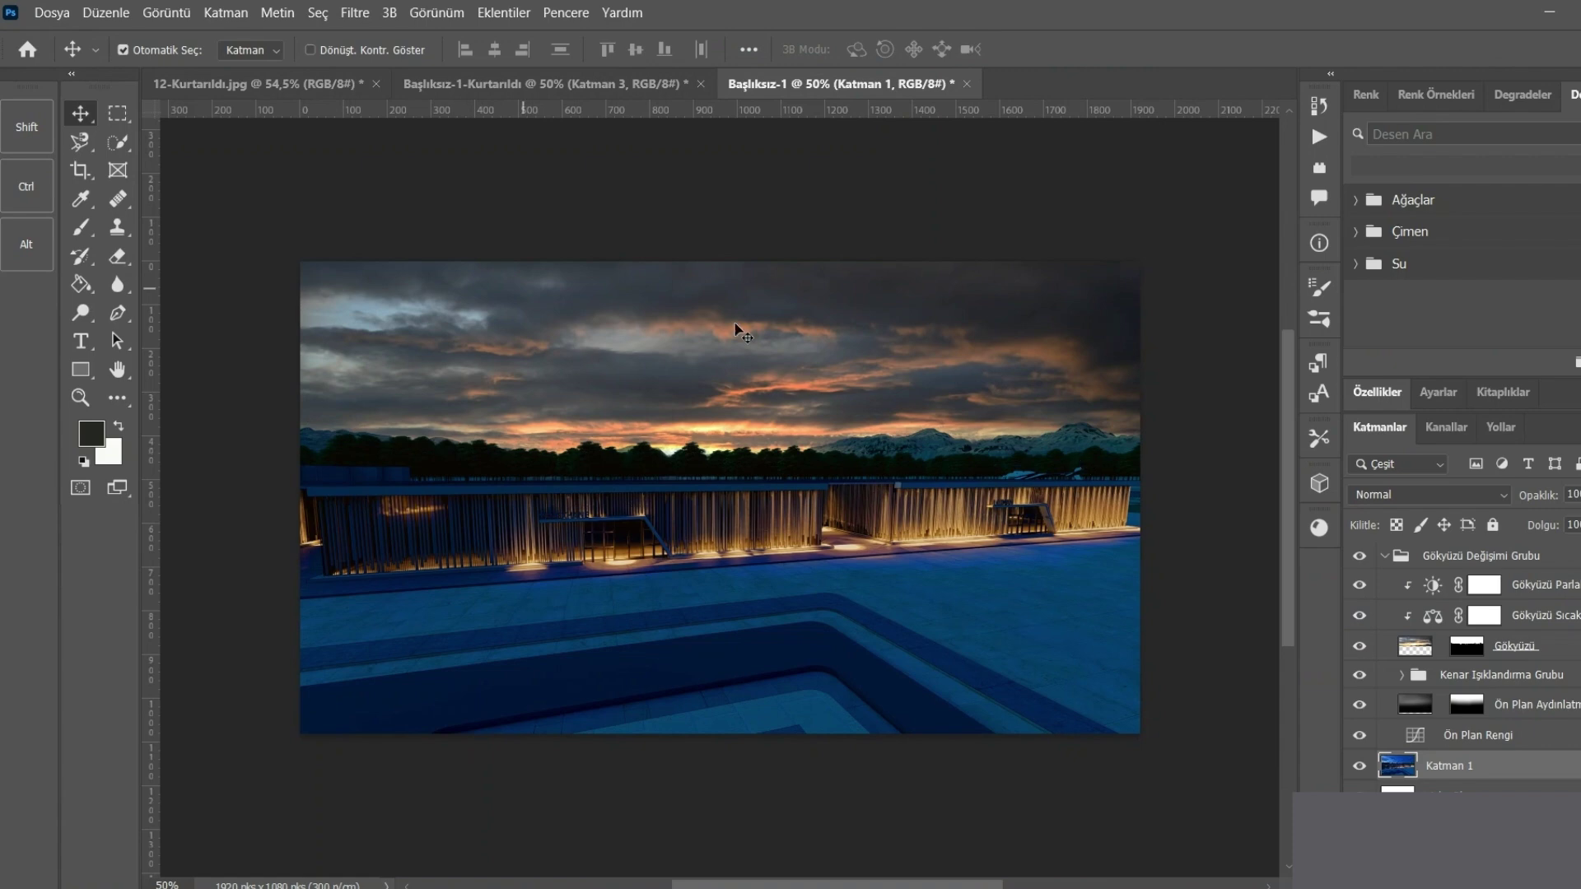
pyautogui.click(325, 85)
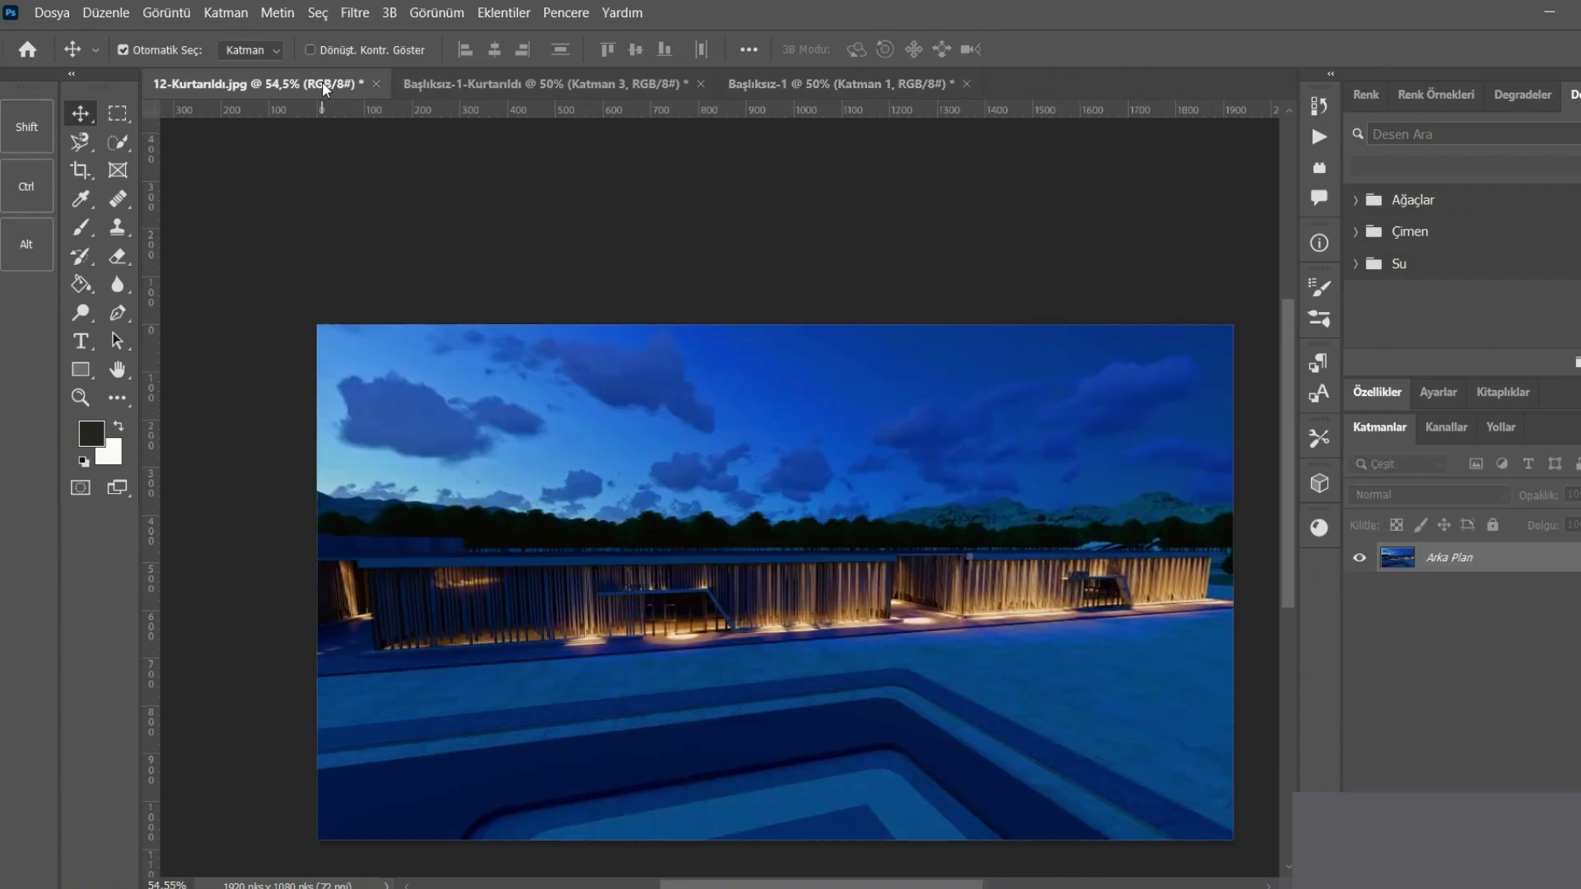
pyautogui.scroll(-1, 778, 623)
pyautogui.press('ctrl')
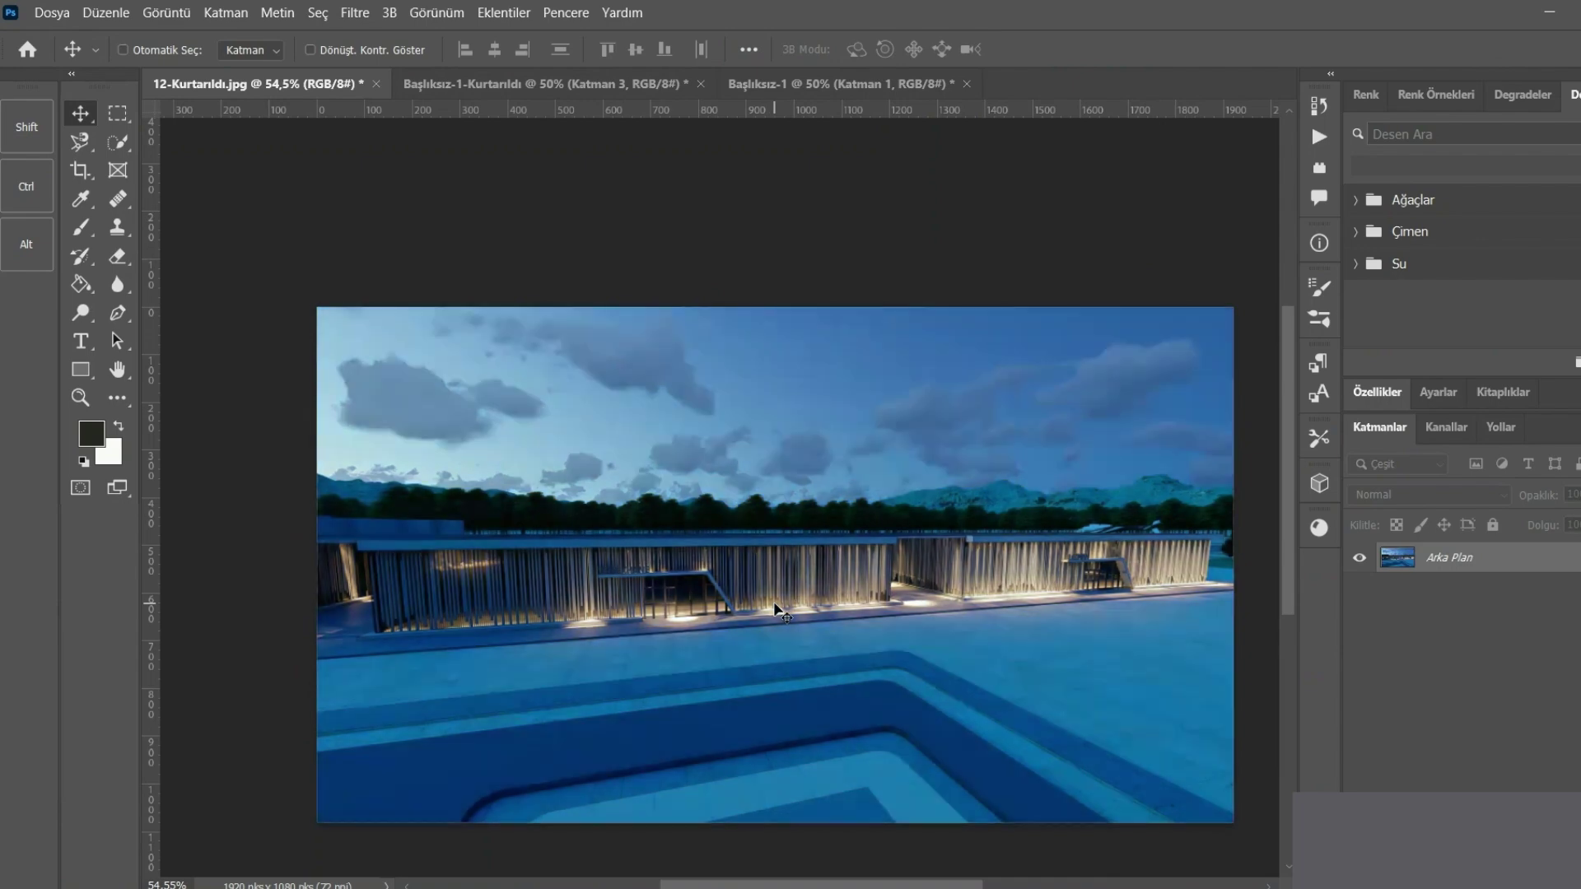
pyautogui.scroll(-1, 775, 610)
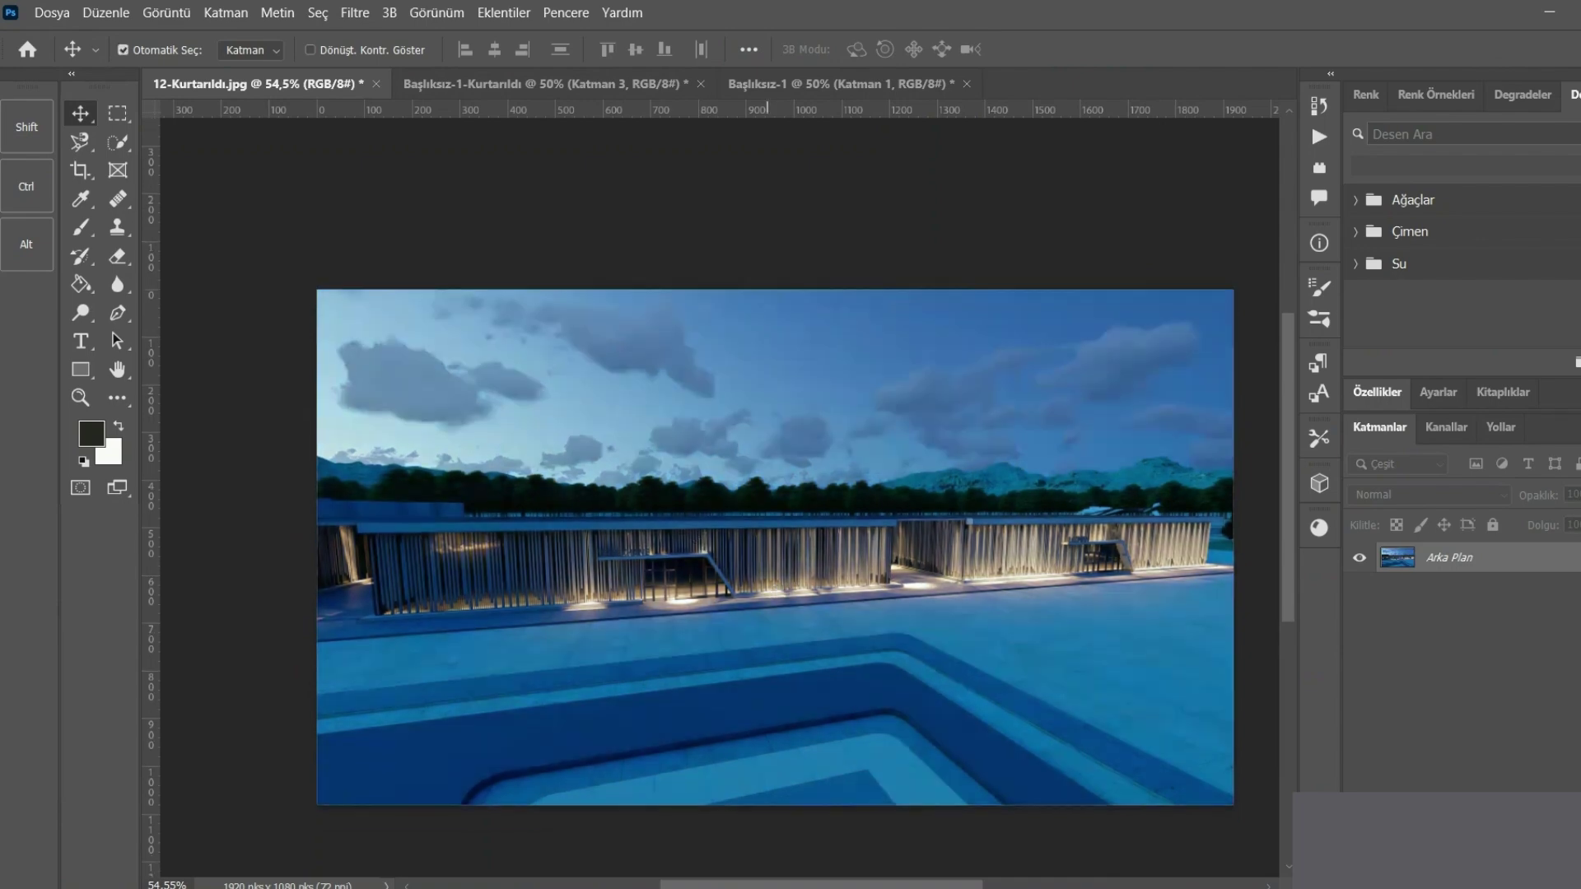
pyautogui.hscroll(2, 773, 706)
# - Compare the Başlıksız-1 sunset version against the blue-sky 12-Kurtarıldı.jpg original, ending on the sunset version
pyautogui.scroll(-1, 774, 705)
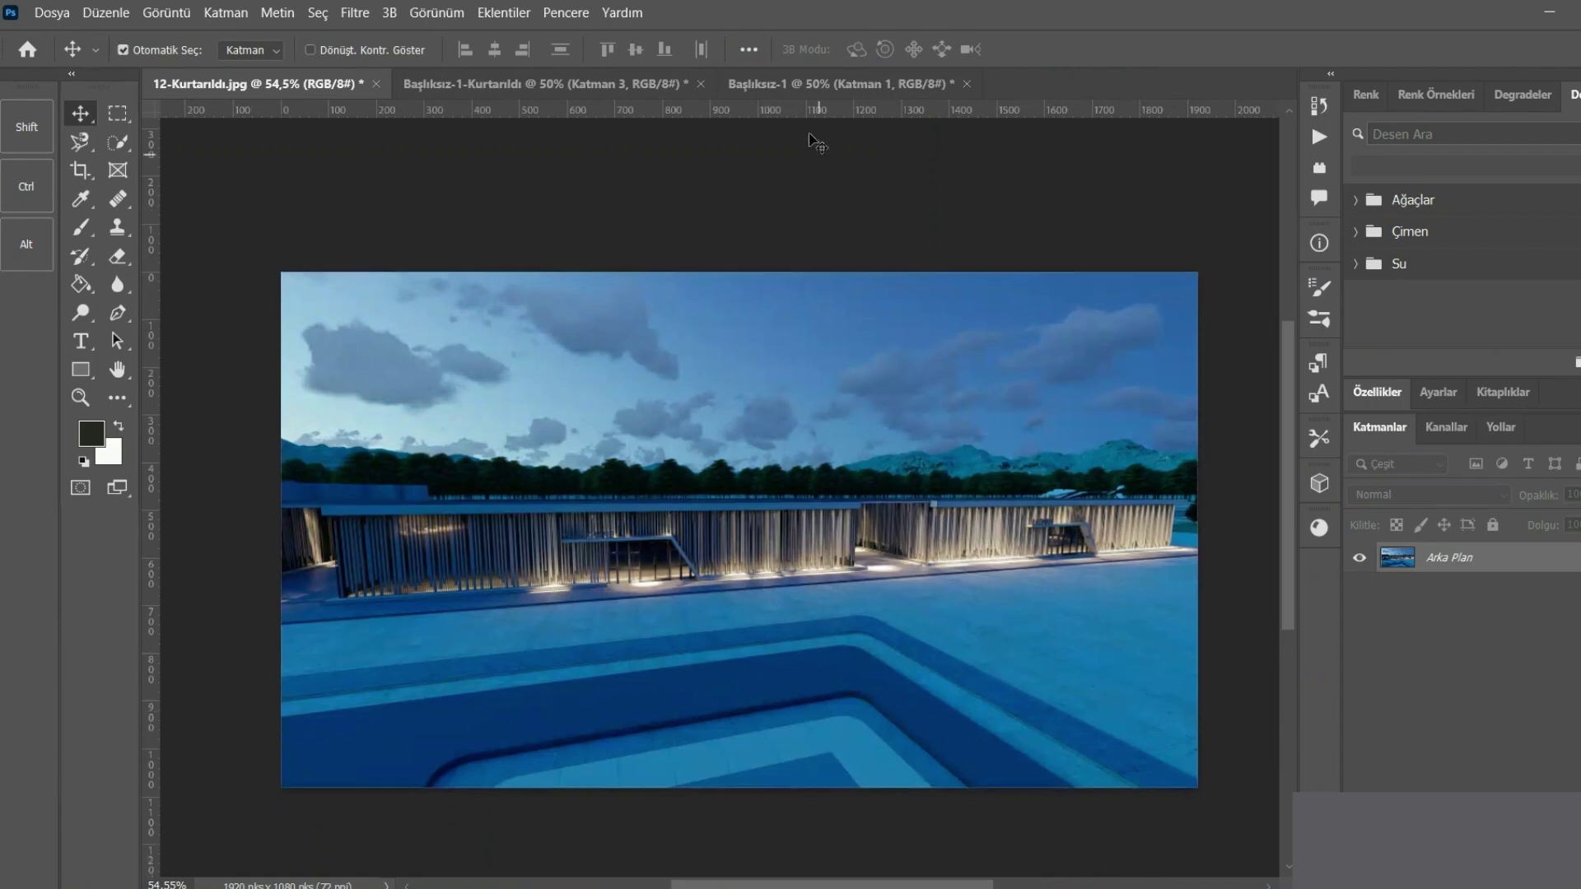
pyautogui.click(810, 87)
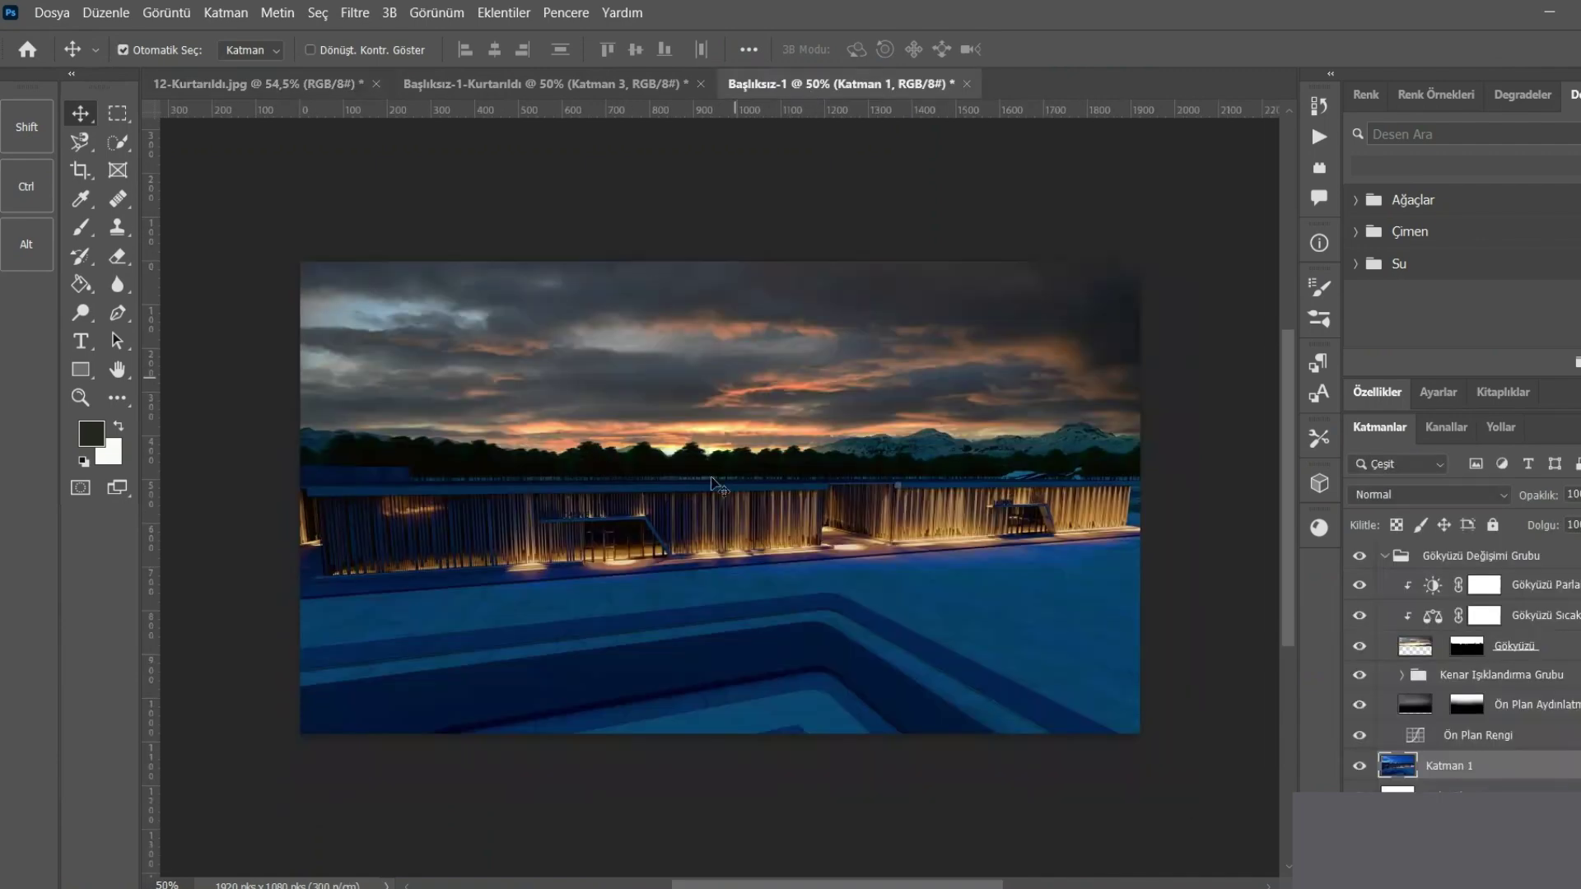
pyautogui.scroll(1, 713, 483)
pyautogui.click(329, 83)
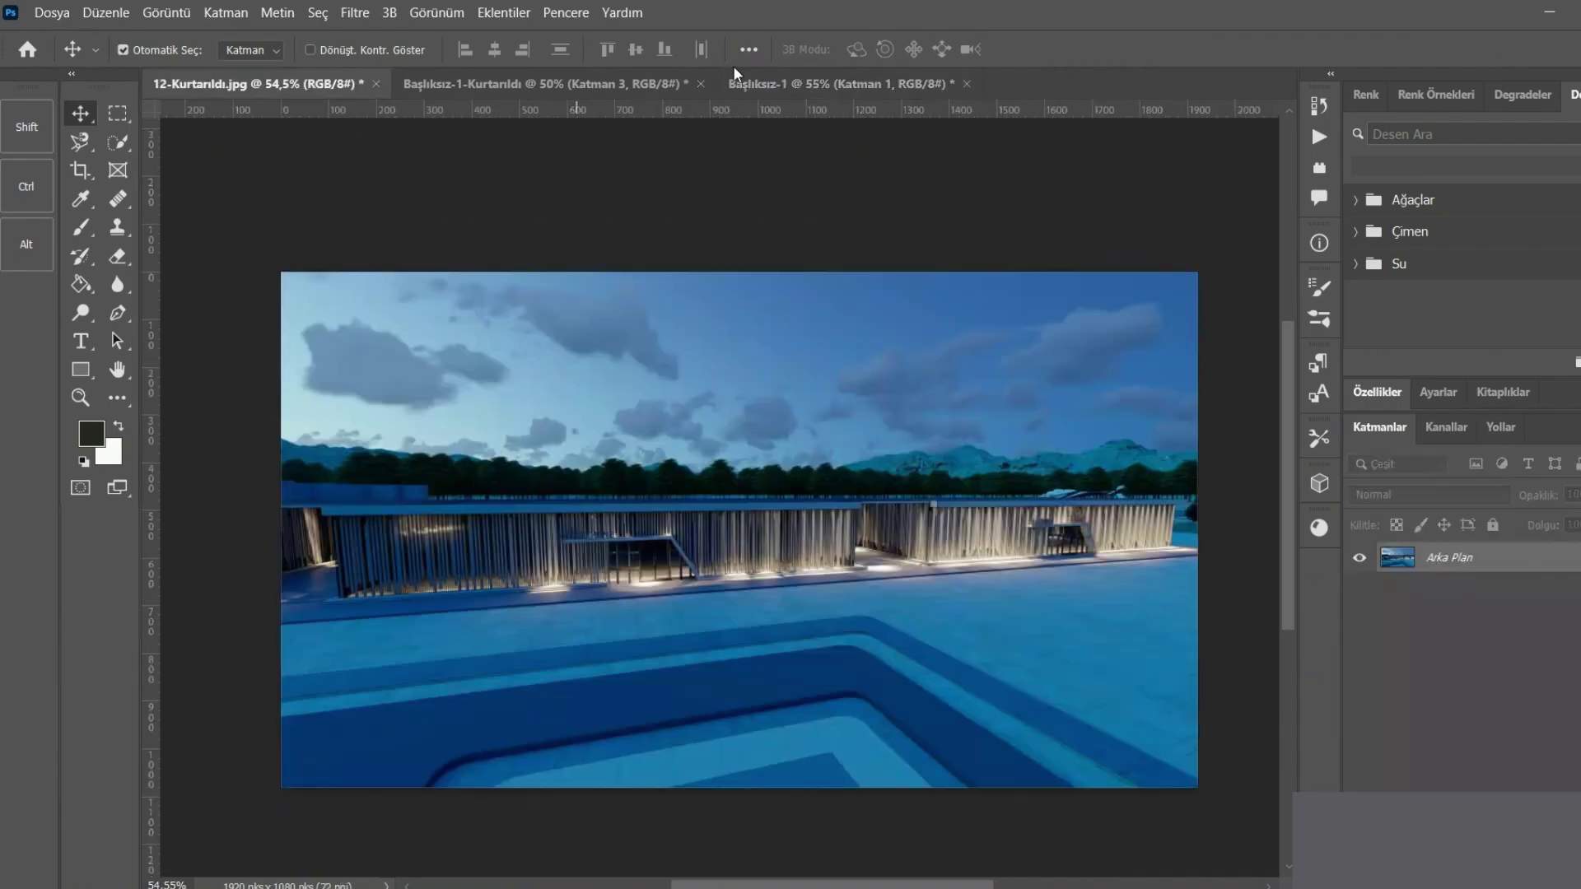
pyautogui.click(835, 82)
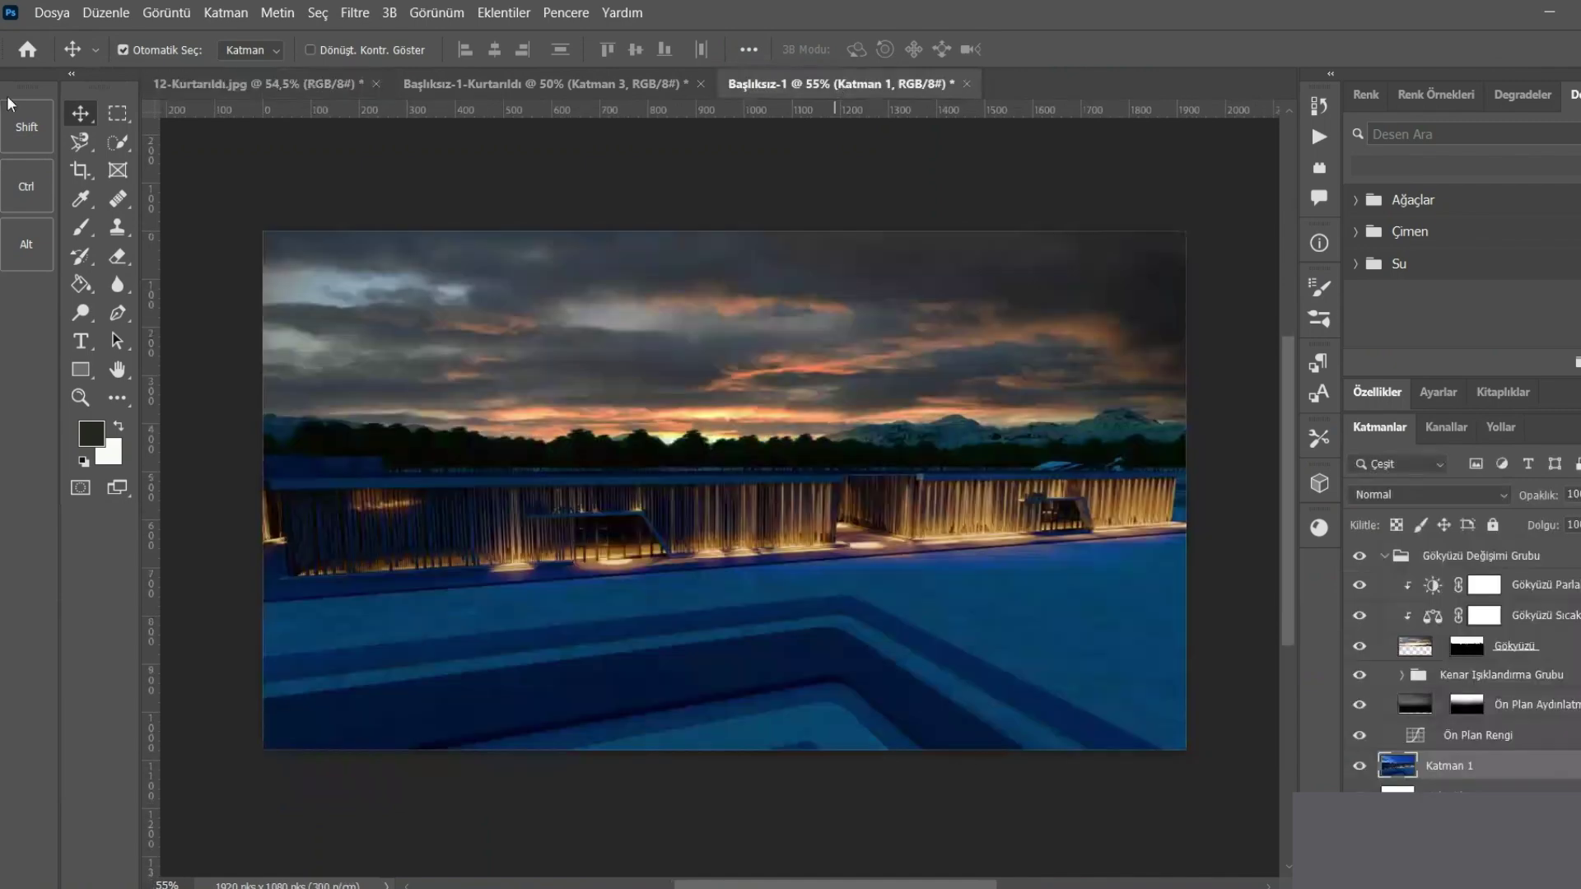
pyautogui.click(226, 87)
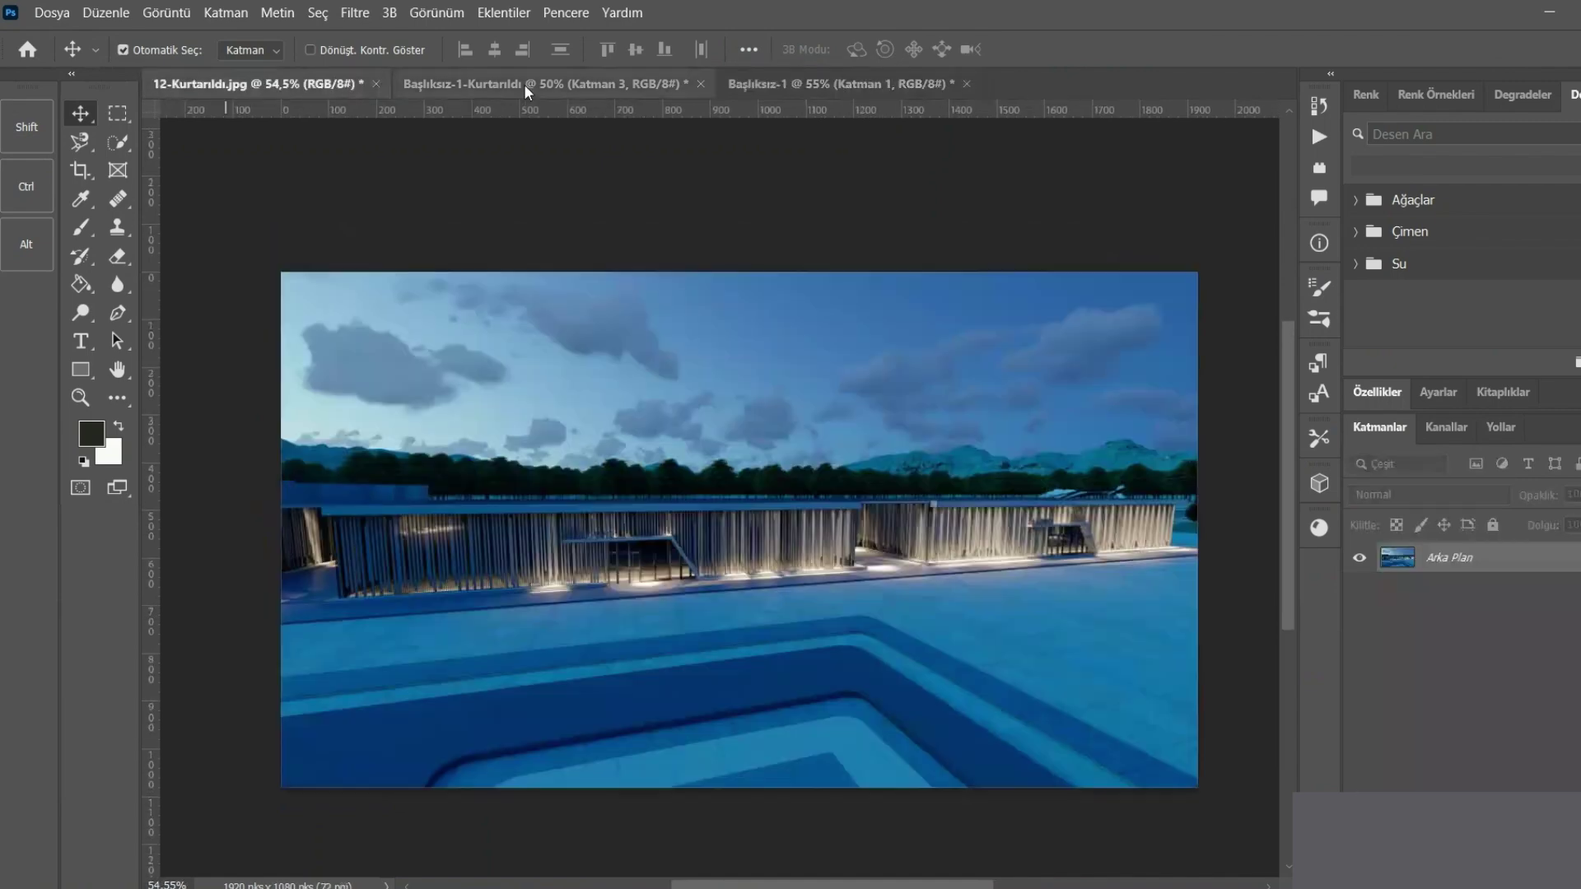
pyautogui.click(818, 83)
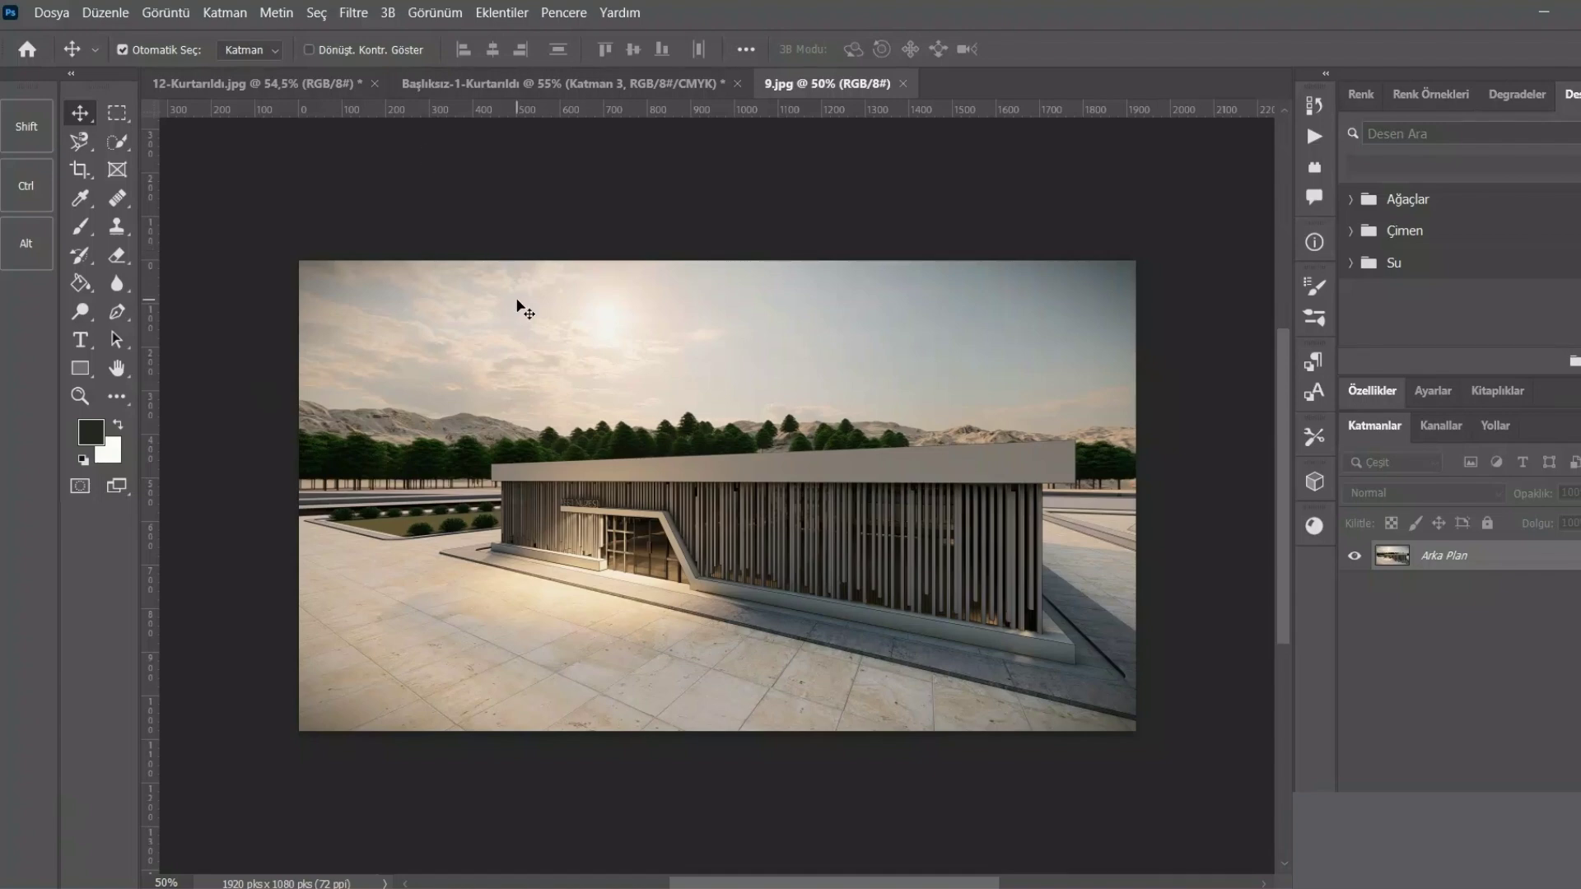
# - Apply Brightness/Contrast with brightness -6 and contrast 26
pyautogui.click(177, 10)
pyautogui.click(465, 69)
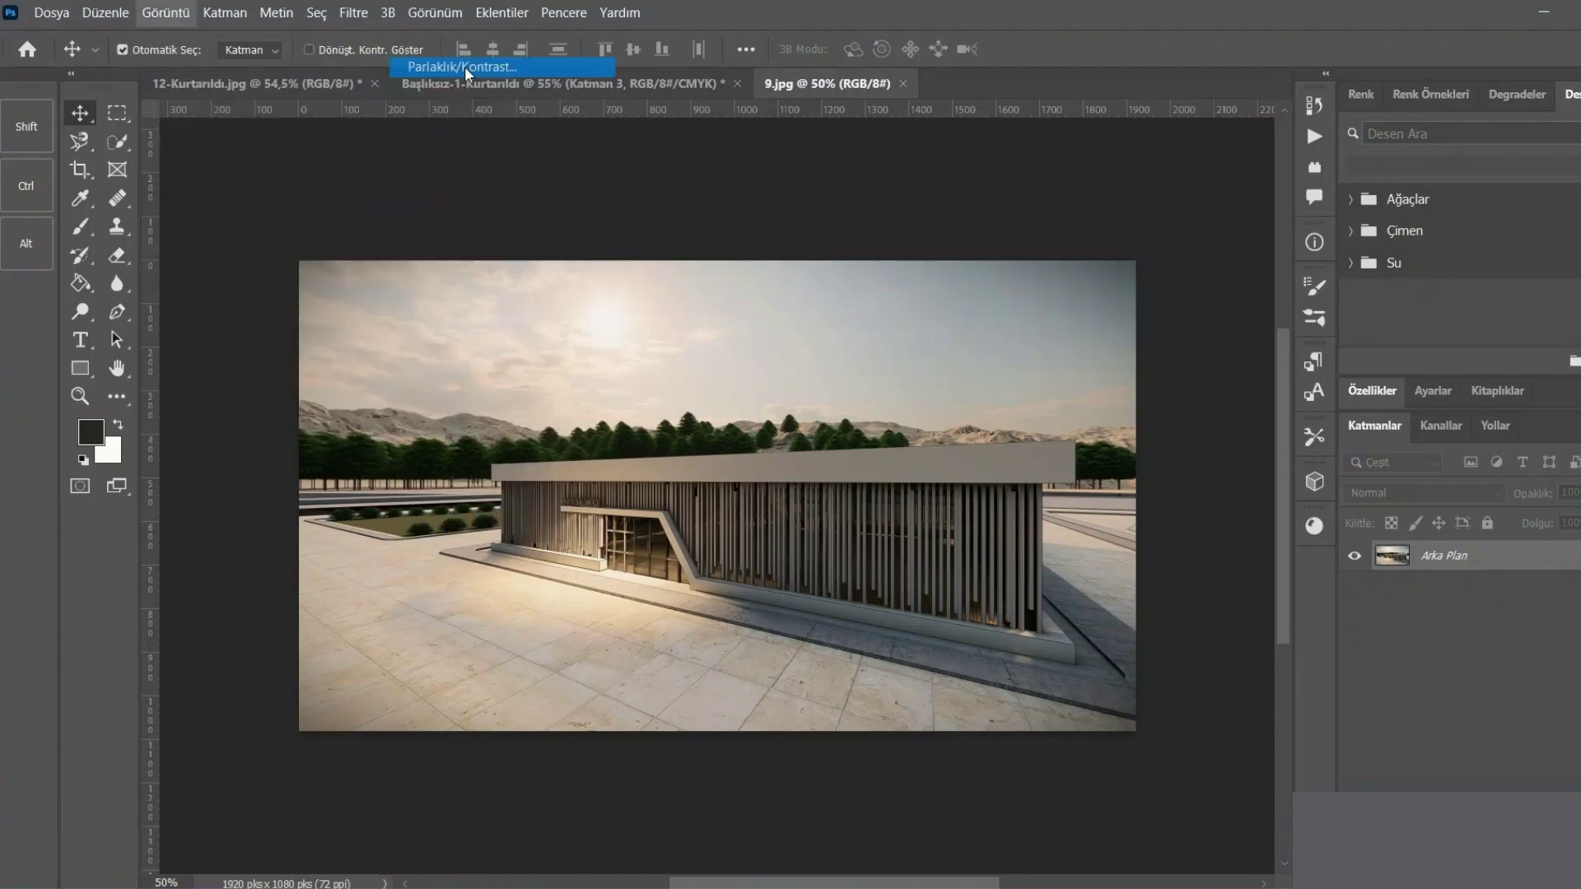
pyautogui.moveTo(770, 273)
pyautogui.mouseDown()
pyautogui.moveTo(752, 273)
pyautogui.moveTo(827, 326)
pyautogui.moveTo(731, 333)
pyautogui.moveTo(798, 329)
pyautogui.mouseUp()
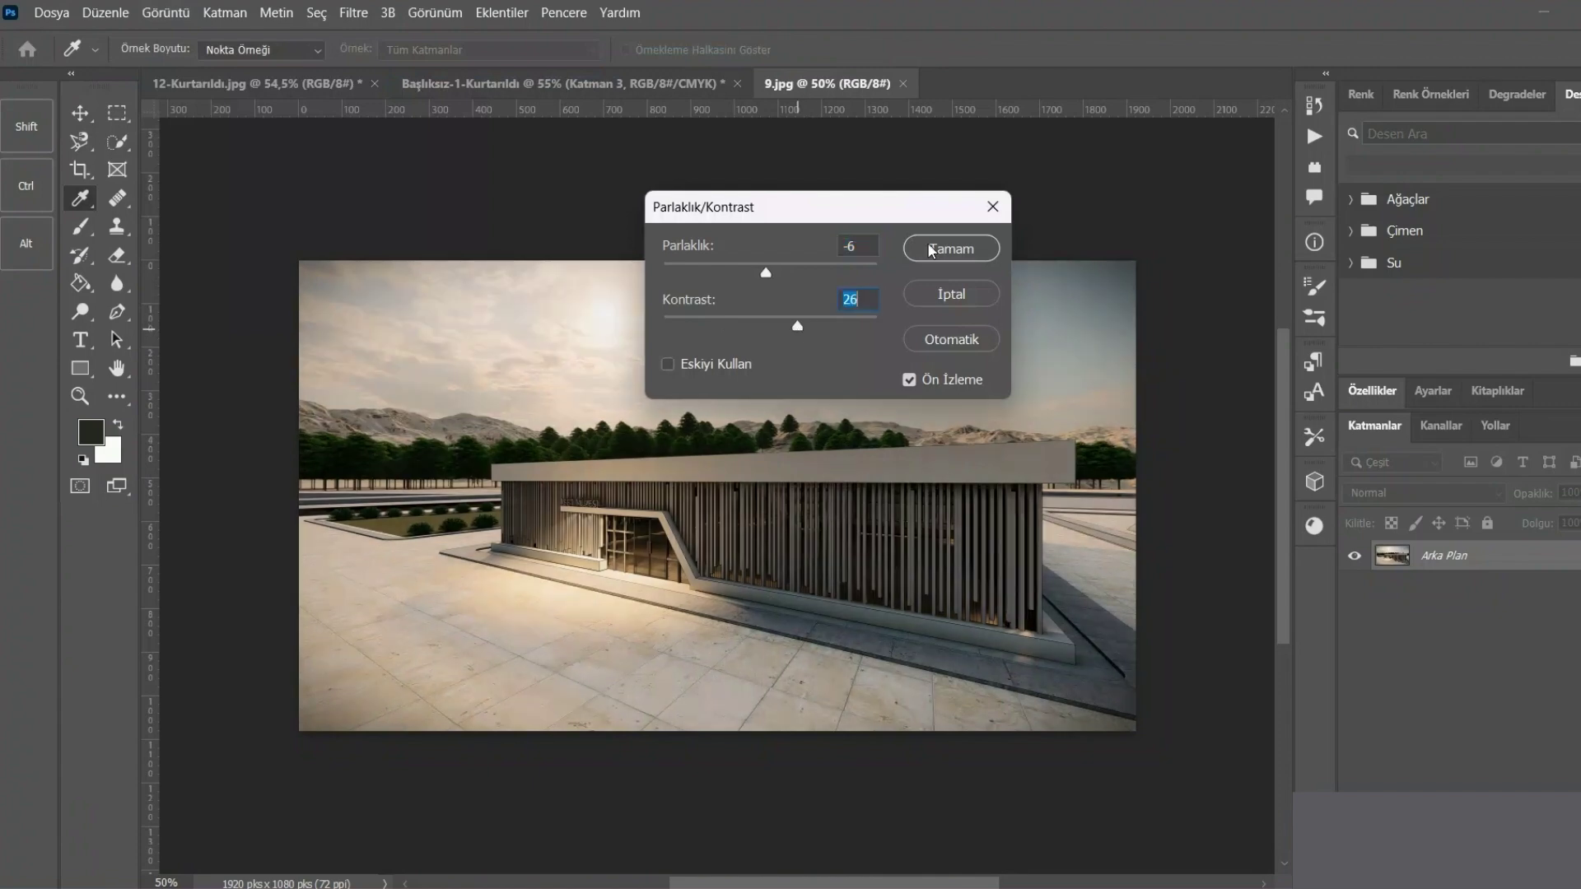
pyautogui.click(932, 248)
pyautogui.press('v')
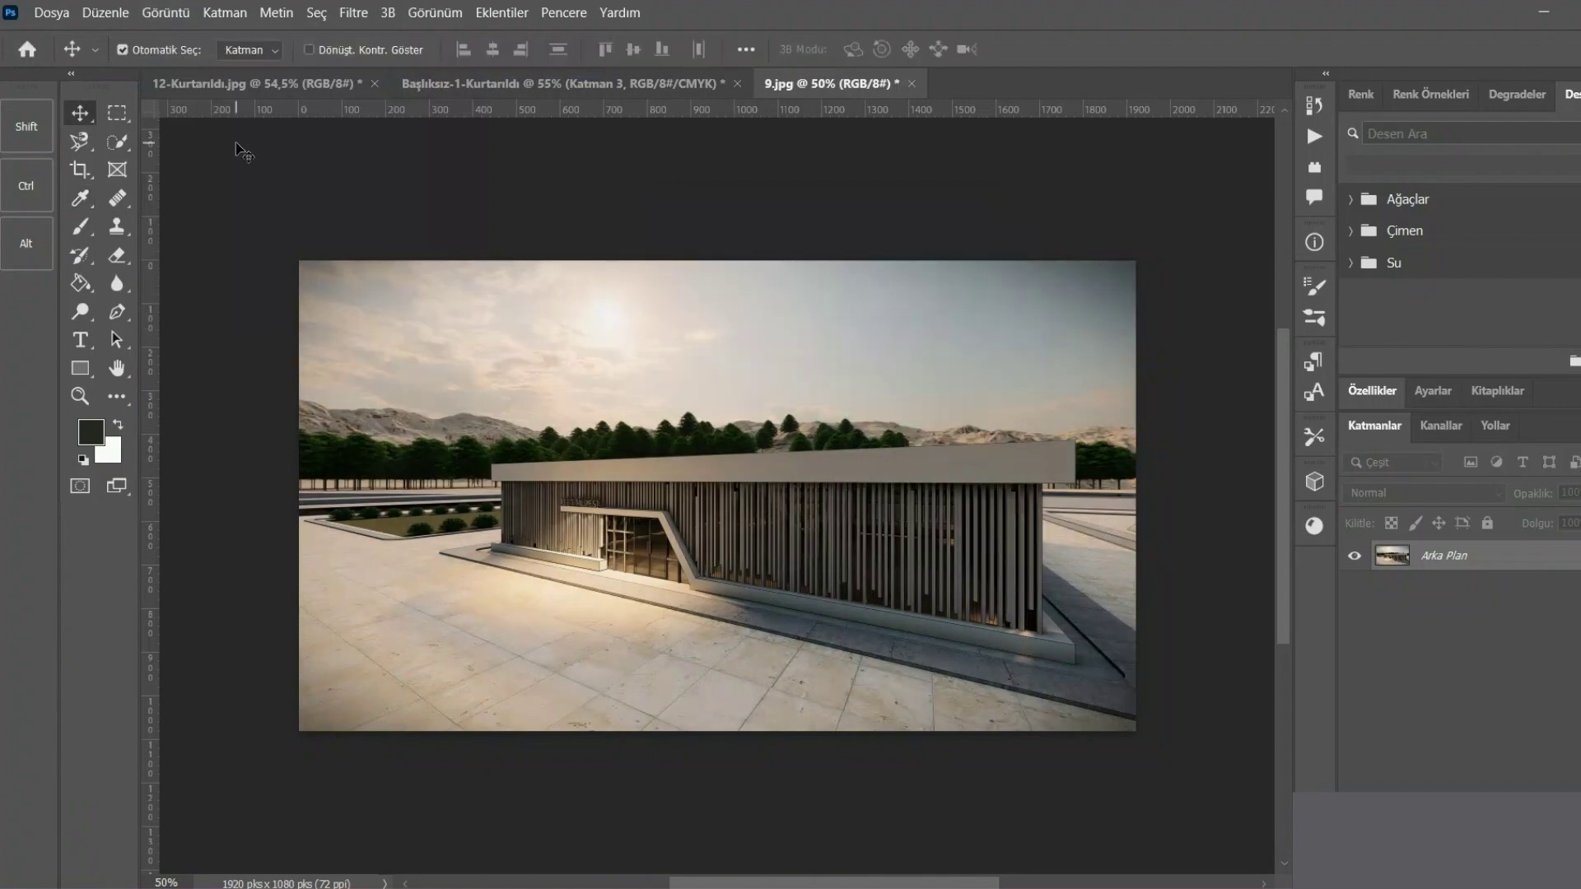
# - Open Levels and dismiss it without changes
pyautogui.click(165, 12)
pyautogui.moveTo(191, 66)
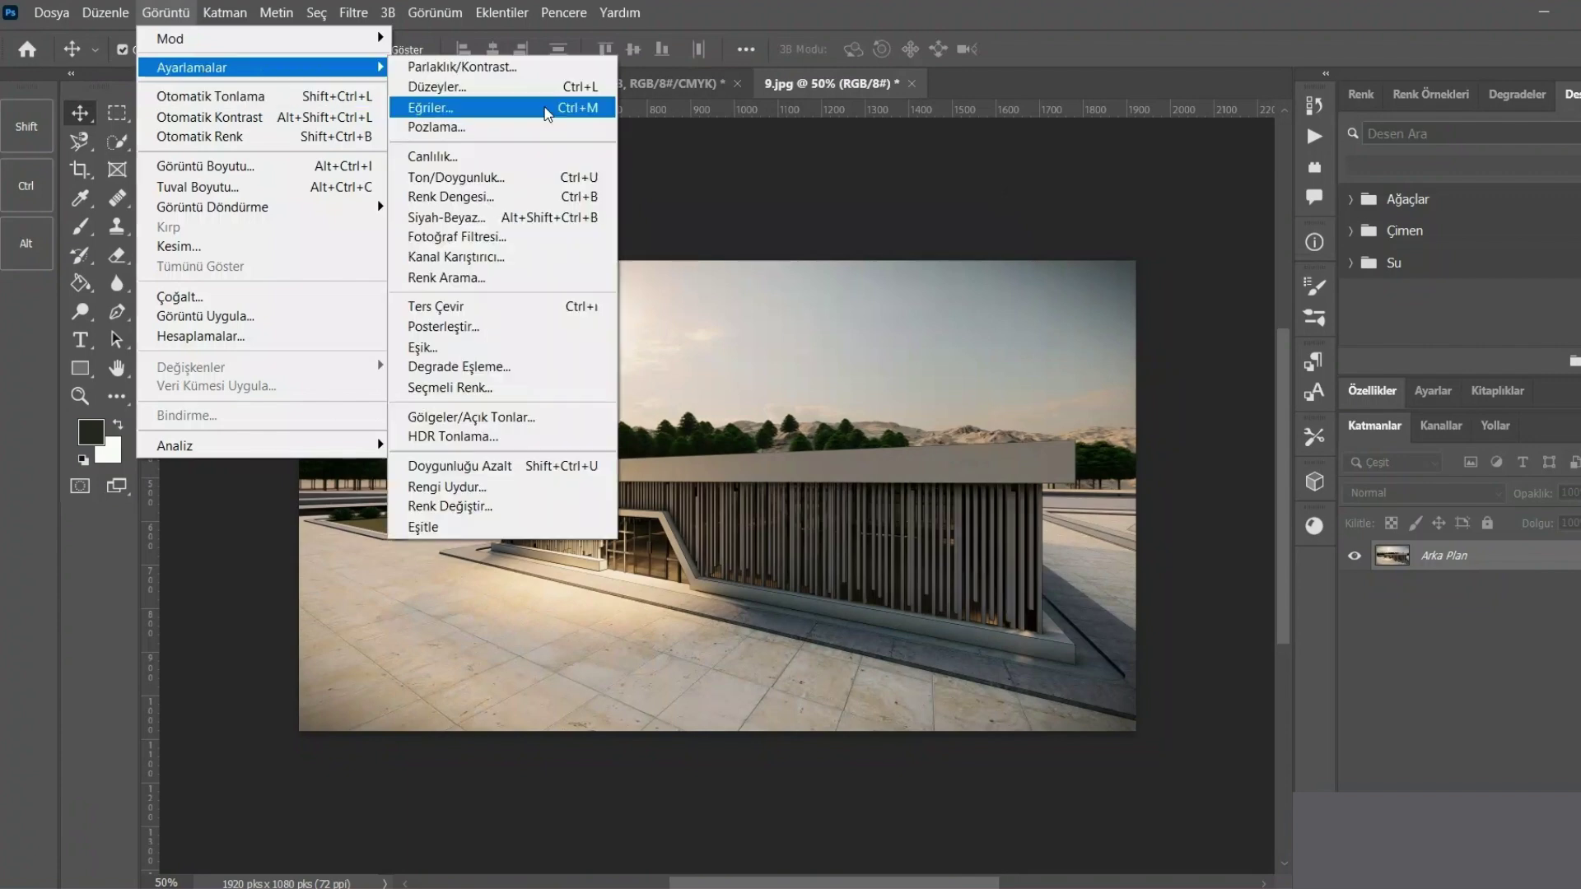
pyautogui.click(445, 91)
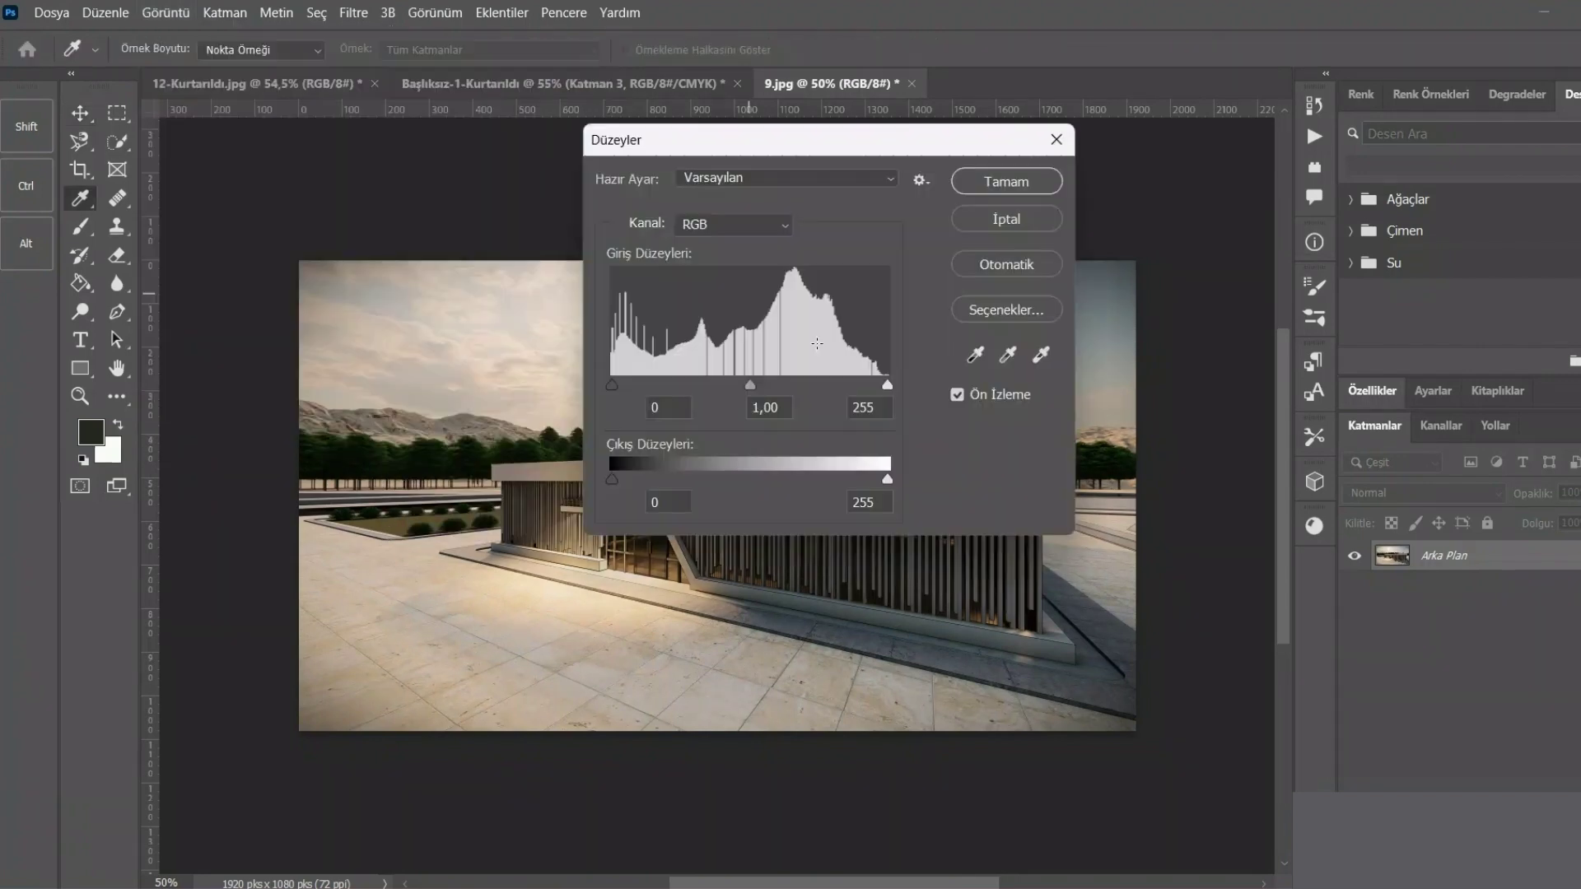
pyautogui.click(1056, 137)
pyautogui.click(166, 13)
pyautogui.moveTo(191, 67)
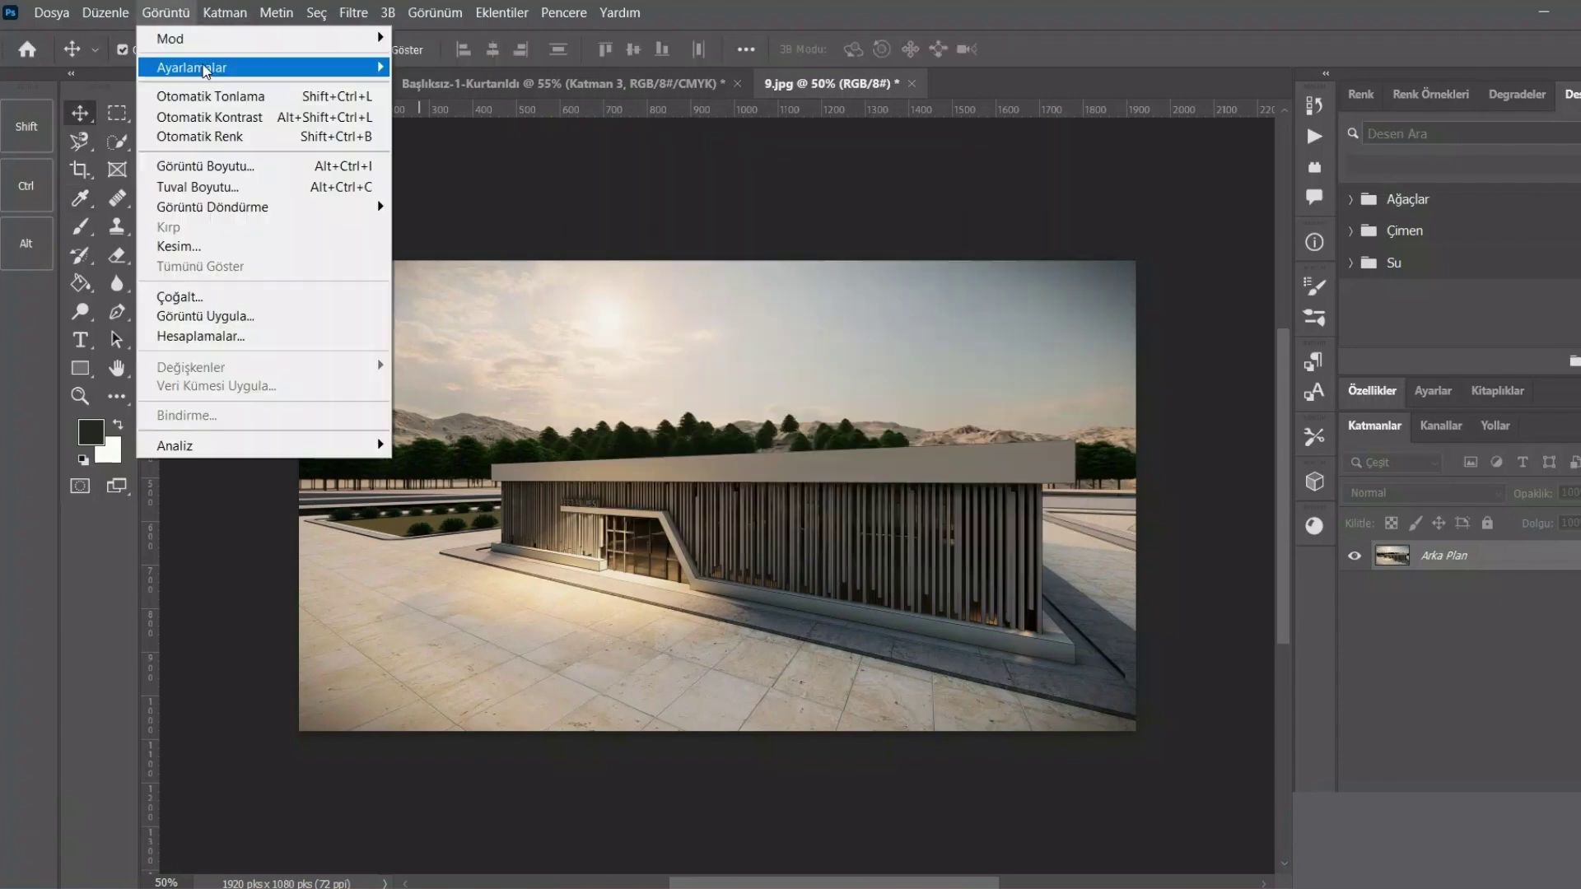
# - In the Exposure adjustment, raise exposure and set offset to 0
pyautogui.click(460, 126)
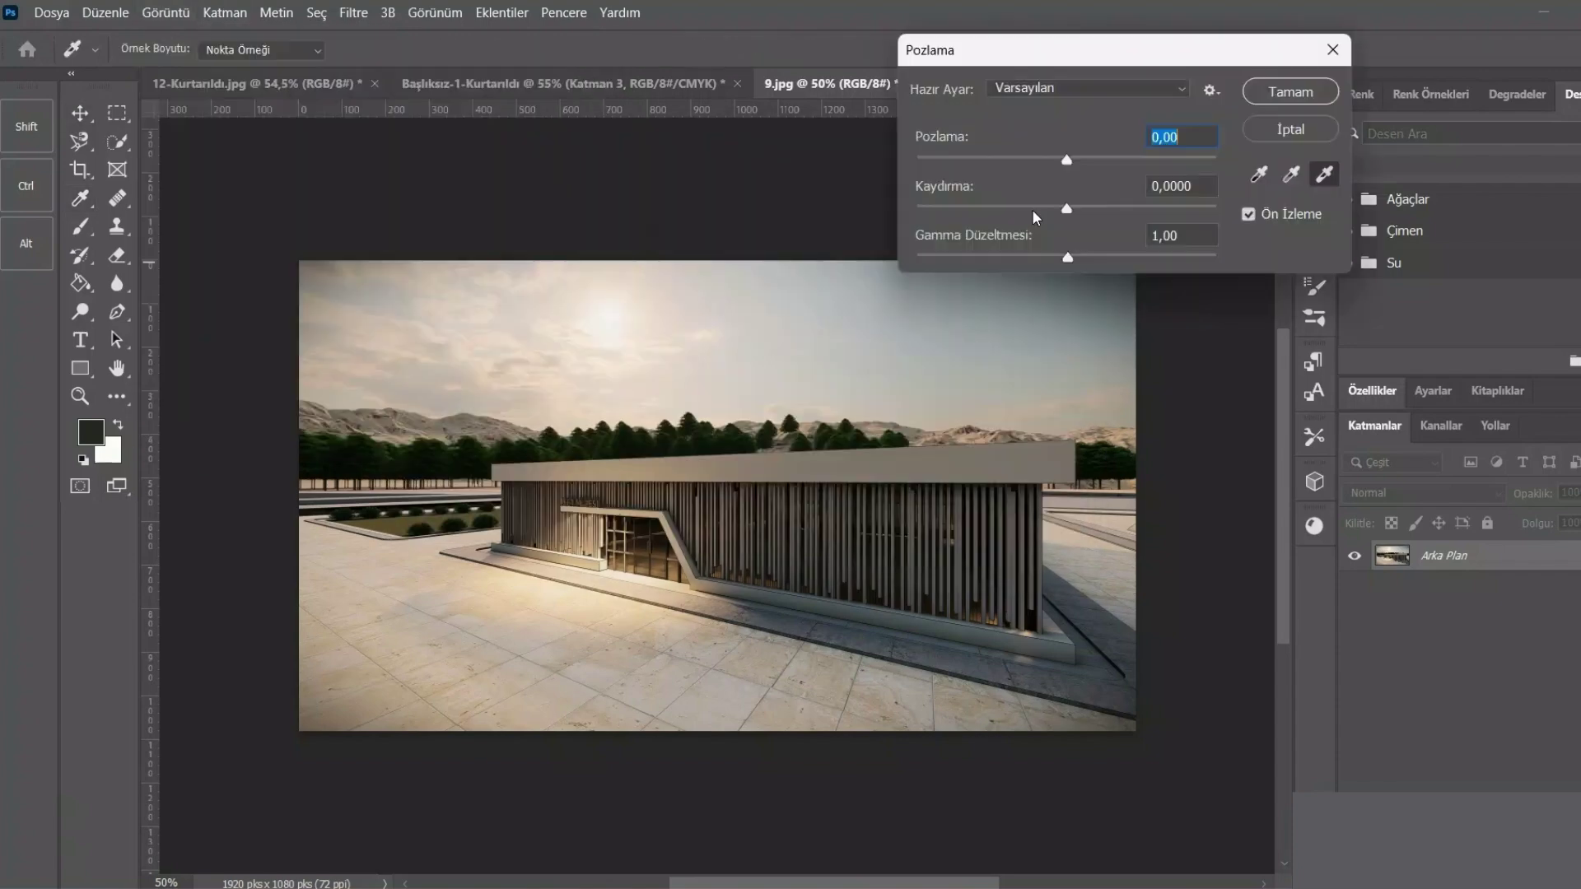
pyautogui.moveTo(1066, 159)
pyautogui.mouseDown()
pyautogui.moveTo(1085, 158)
pyautogui.moveTo(1055, 160)
pyautogui.moveTo(1081, 161)
pyautogui.moveTo(1054, 175)
pyautogui.mouseUp()
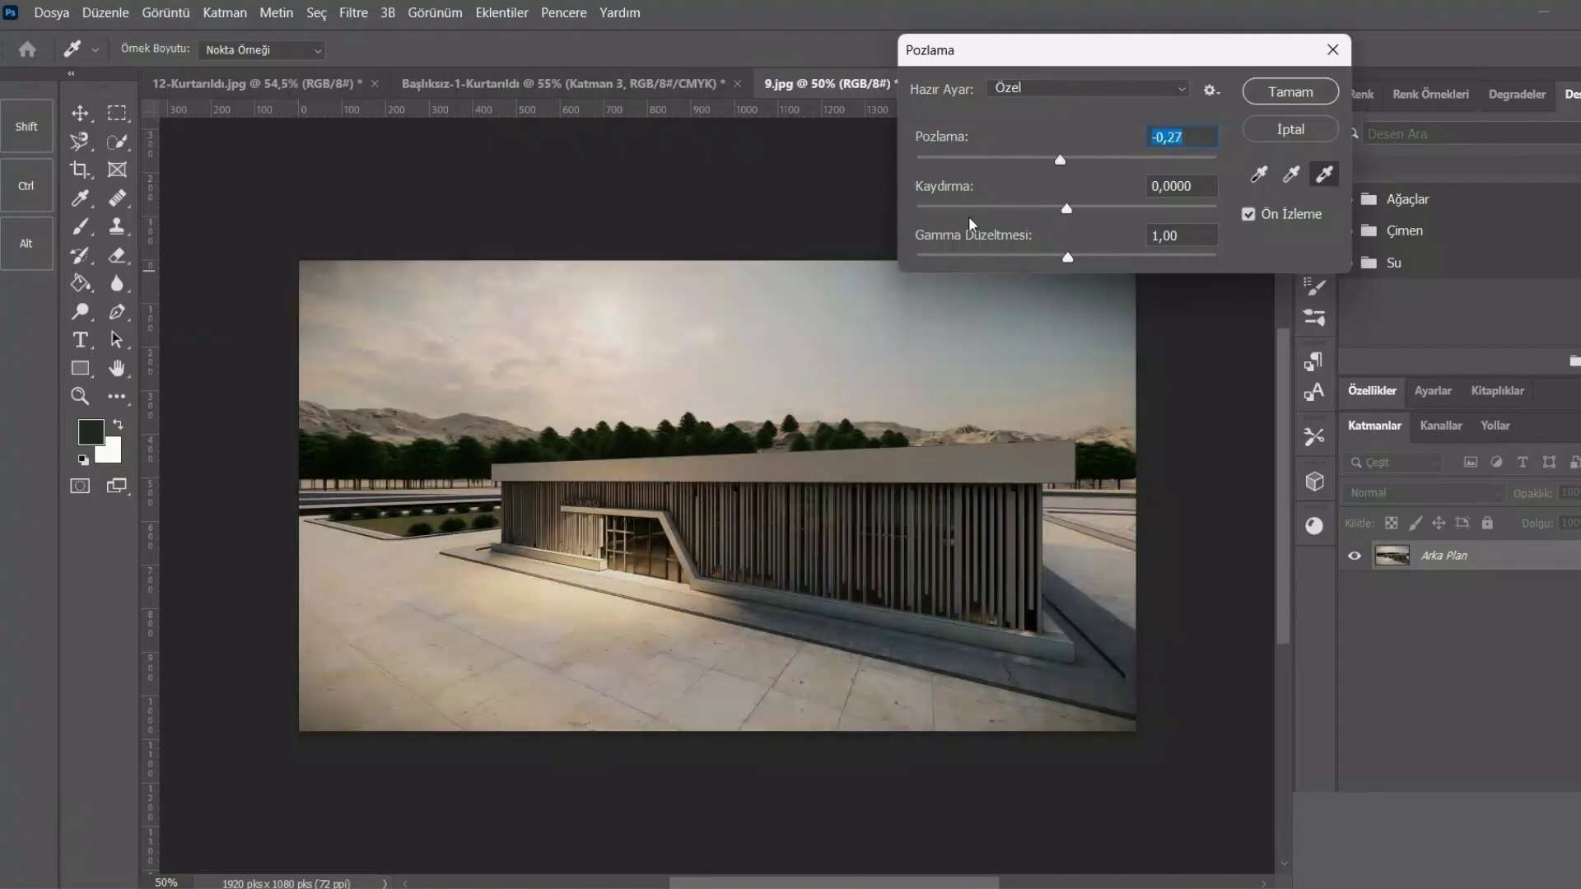
pyautogui.moveTo(1069, 146)
pyautogui.mouseDown()
pyautogui.moveTo(1087, 161)
pyautogui.moveTo(1064, 161)
pyautogui.moveTo(1064, 208)
pyautogui.mouseUp()
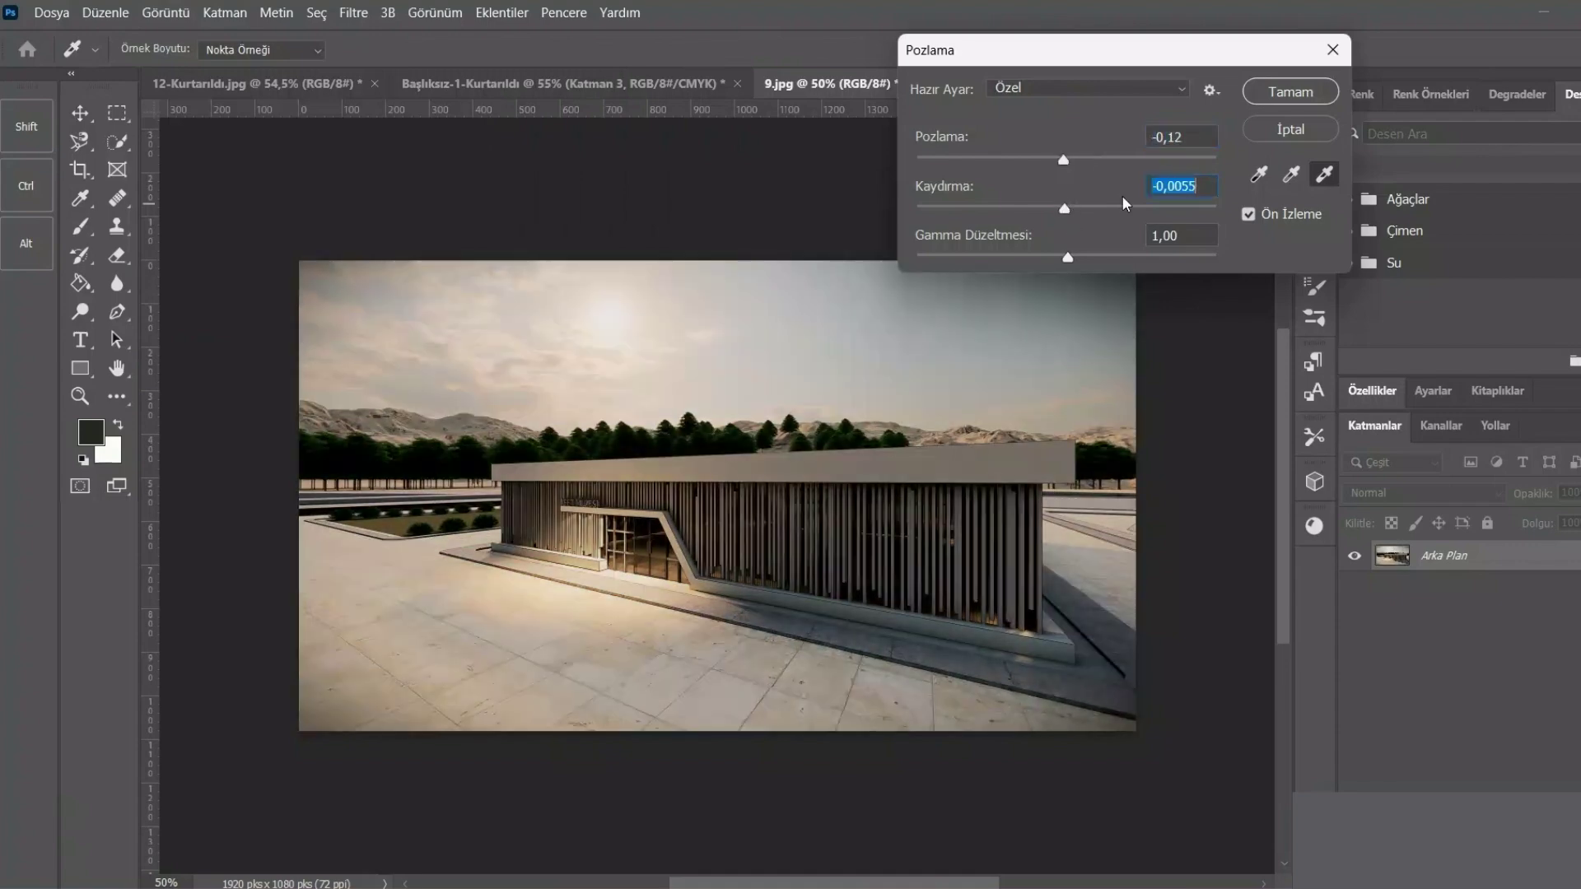
pyautogui.click(1189, 181)
pyautogui.moveTo(1188, 181); pyautogui.dragTo(1143, 176)
pyautogui.write('0')
# - Set gamma to 0,95 and settle exposure near +0,12 after preview comparisons, then confirm
pyautogui.moveTo(1068, 257); pyautogui.dragTo(1073, 260)
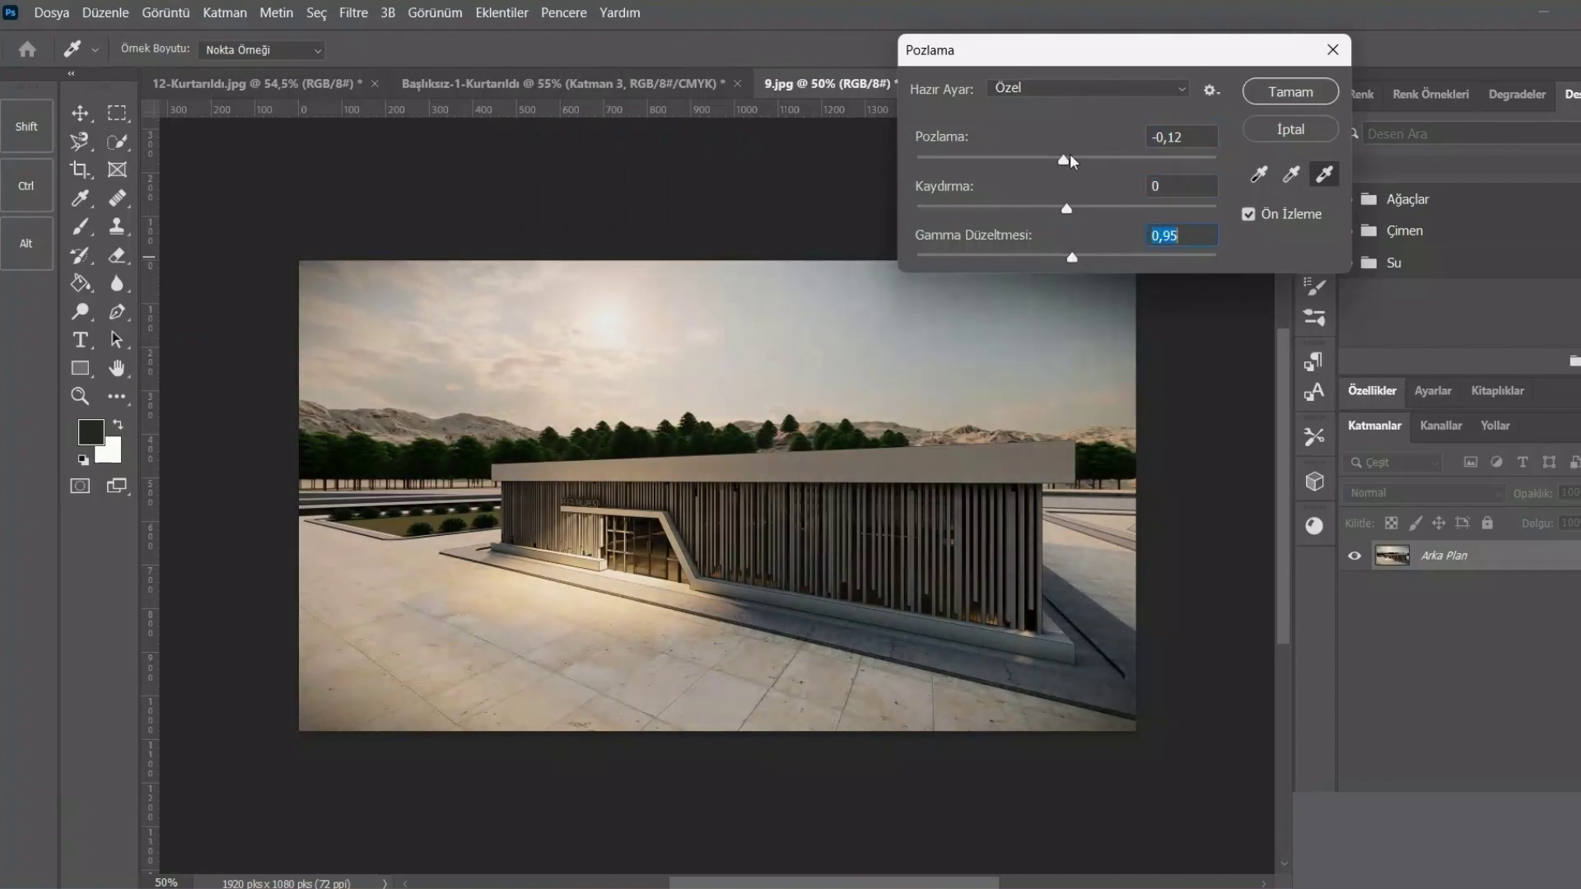
pyautogui.moveTo(1062, 156); pyautogui.dragTo(1068, 160)
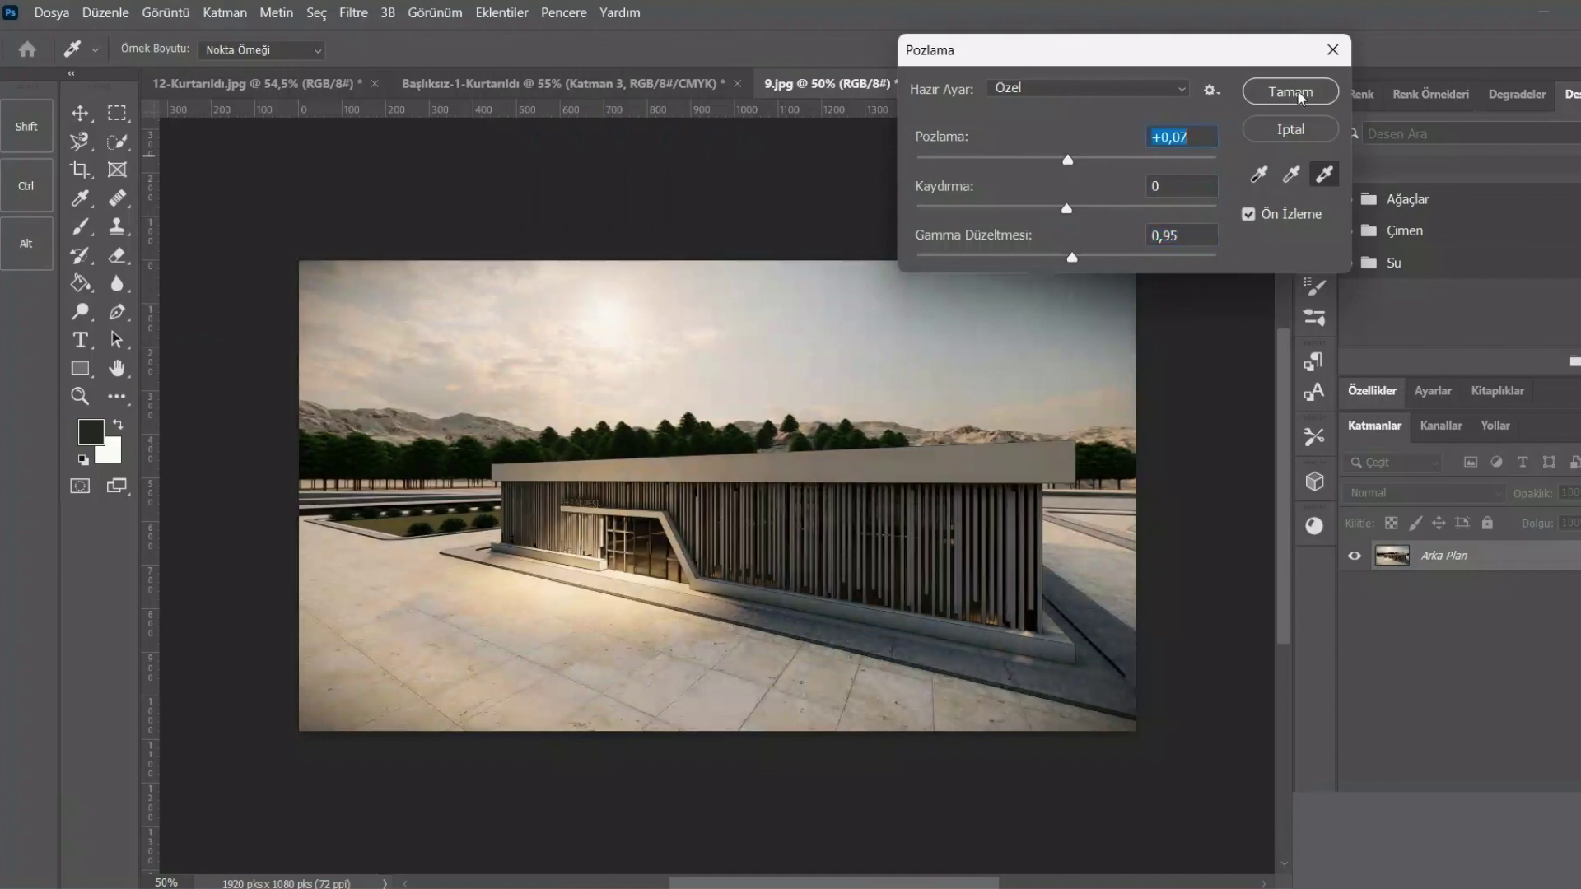
pyautogui.click(1248, 217)
pyautogui.click(1249, 218)
pyautogui.moveTo(1067, 158); pyautogui.dragTo(1072, 160)
pyautogui.click(1249, 215)
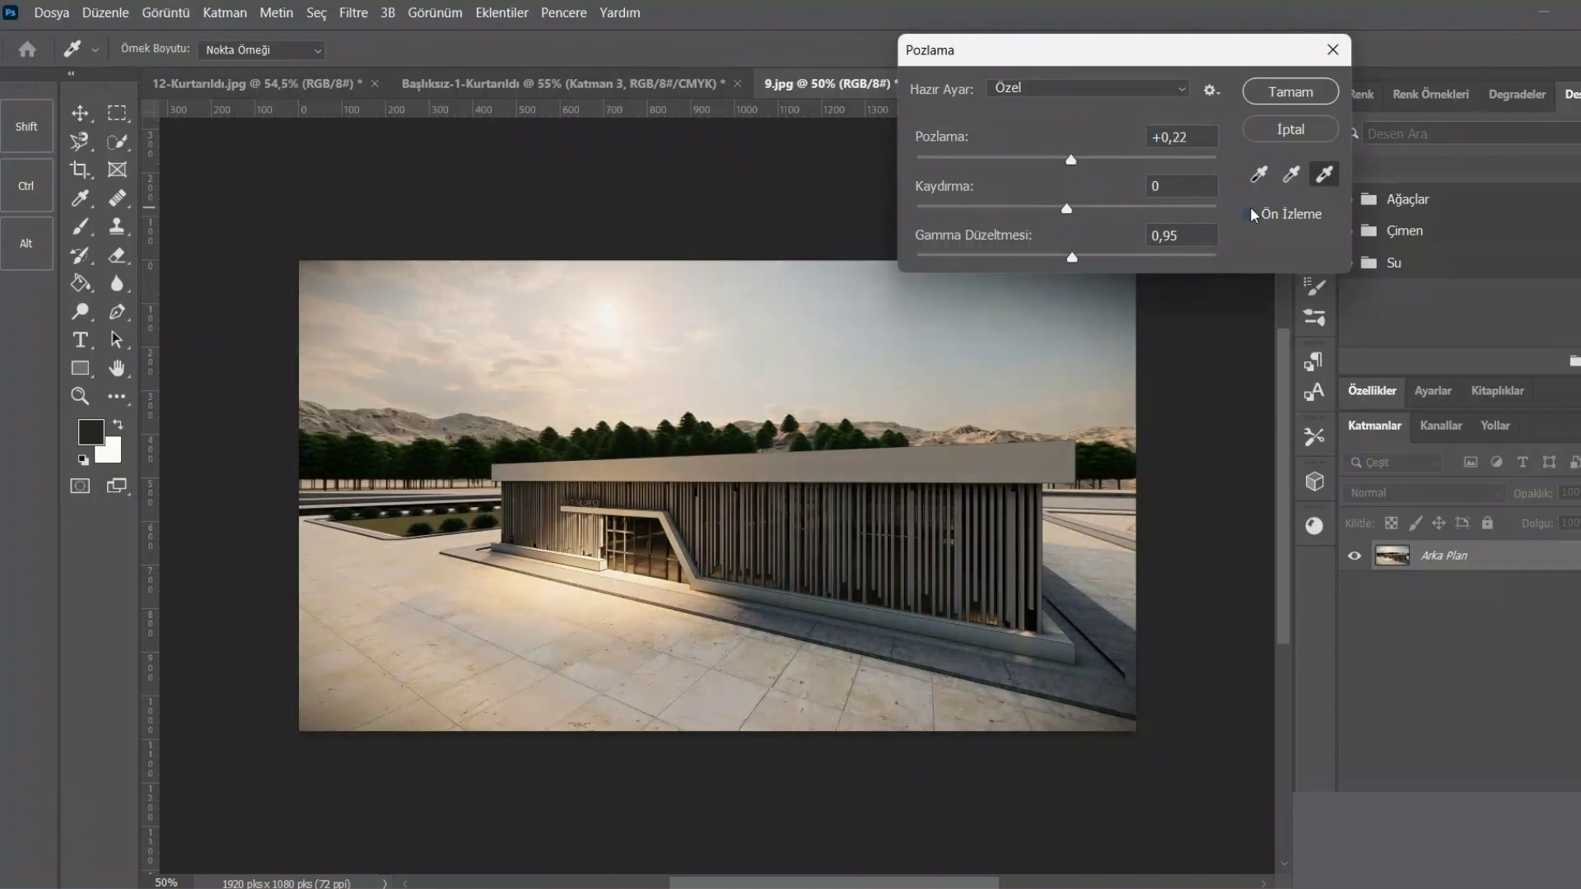
pyautogui.click(1249, 215)
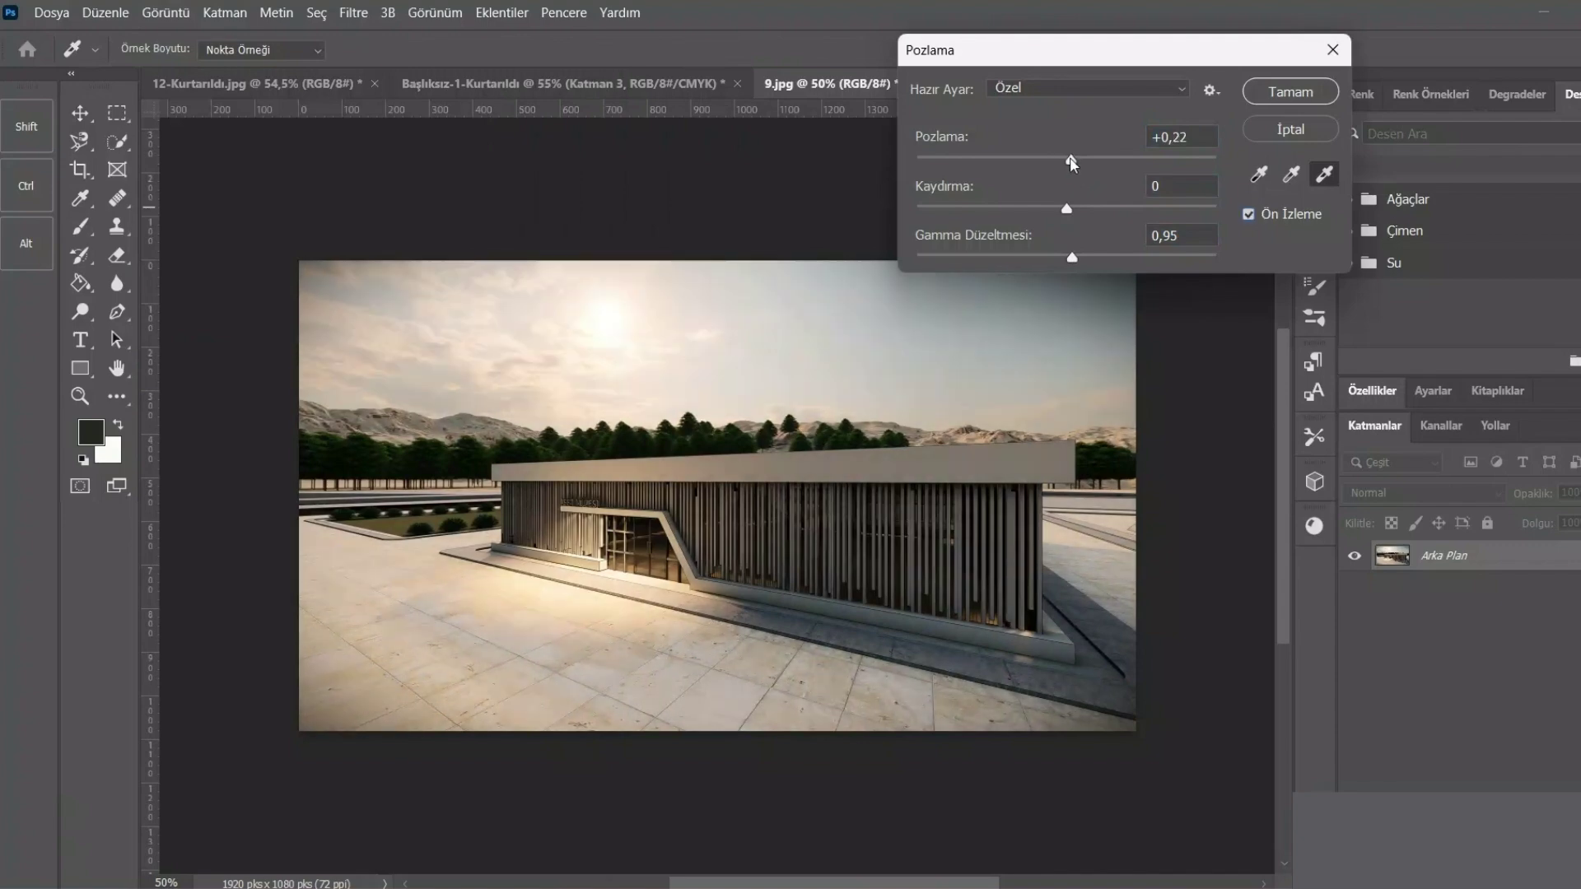
pyautogui.moveTo(1072, 163); pyautogui.dragTo(1068, 161)
pyautogui.press('Return')
# - Confirm the exposure change and make first vibrance and saturation adjustments in Vibrance
pyautogui.press('v')
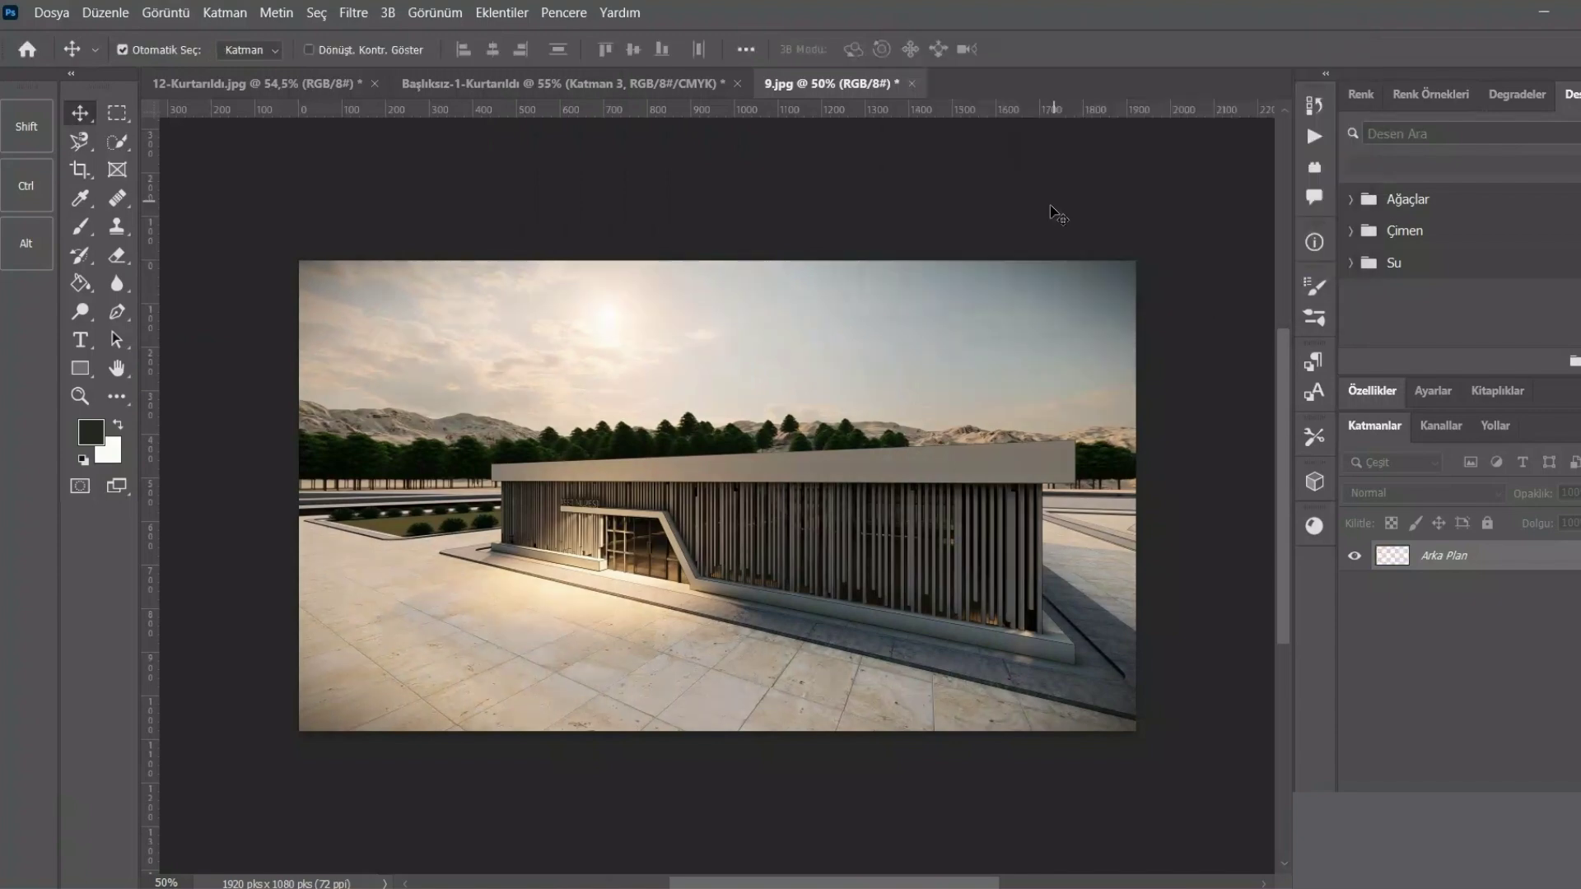
pyautogui.click(165, 12)
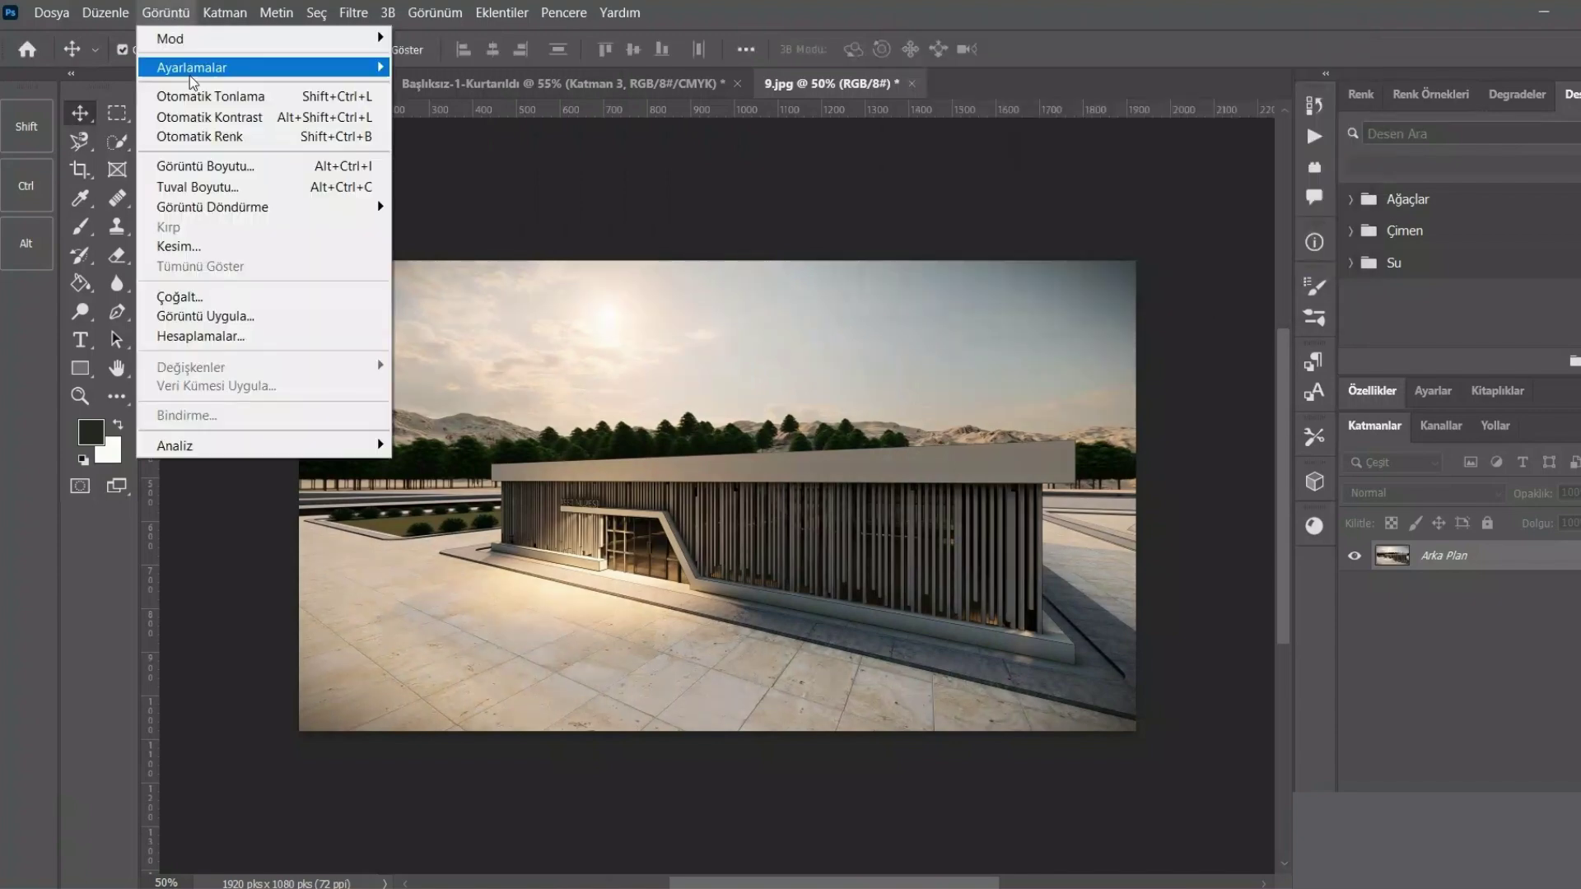
pyautogui.moveTo(192, 67)
pyautogui.click(429, 157)
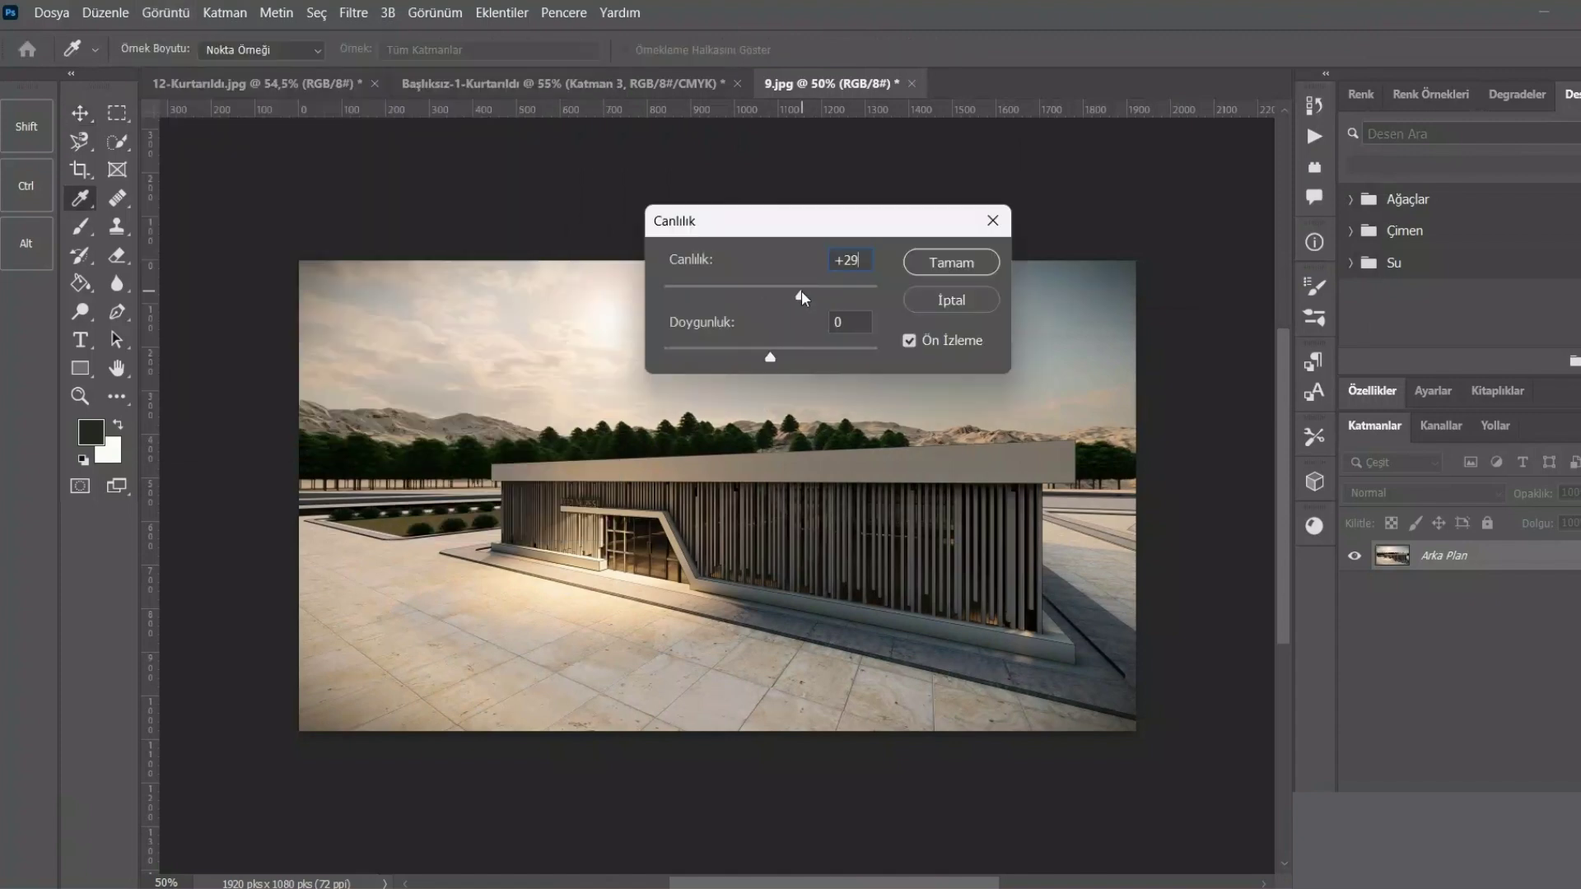
pyautogui.moveTo(770, 358)
pyautogui.mouseDown()
pyautogui.moveTo(791, 359)
pyautogui.moveTo(769, 360)
pyautogui.mouseUp()
pyautogui.moveTo(800, 294); pyautogui.dragTo(796, 298)
pyautogui.moveTo(795, 294); pyautogui.dragTo(785, 293)
# - Set Vibrance to +17 and Saturation to +4, then apply
pyautogui.click(909, 342)
pyautogui.click(907, 347)
pyautogui.moveTo(783, 294); pyautogui.dragTo(788, 295)
pyautogui.click(779, 334)
pyautogui.moveTo(768, 356); pyautogui.dragTo(770, 349)
pyautogui.click(936, 264)
# - In Hue/Saturation, shift the hue toward pink, then bring it back to -1
pyautogui.press('v')
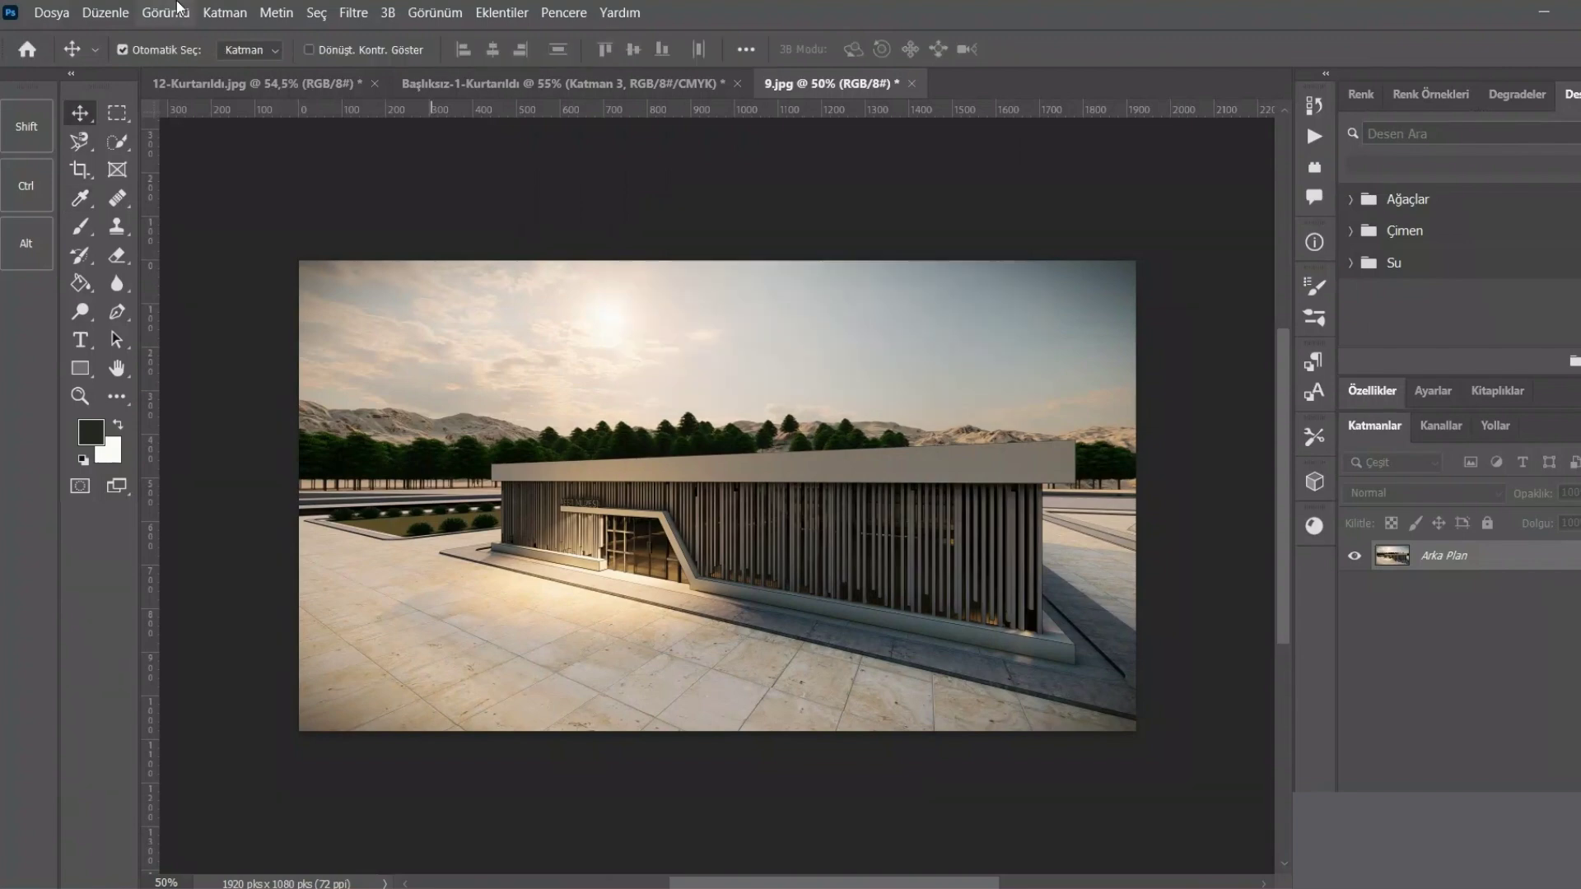
pyautogui.click(177, 8)
pyautogui.moveTo(259, 66)
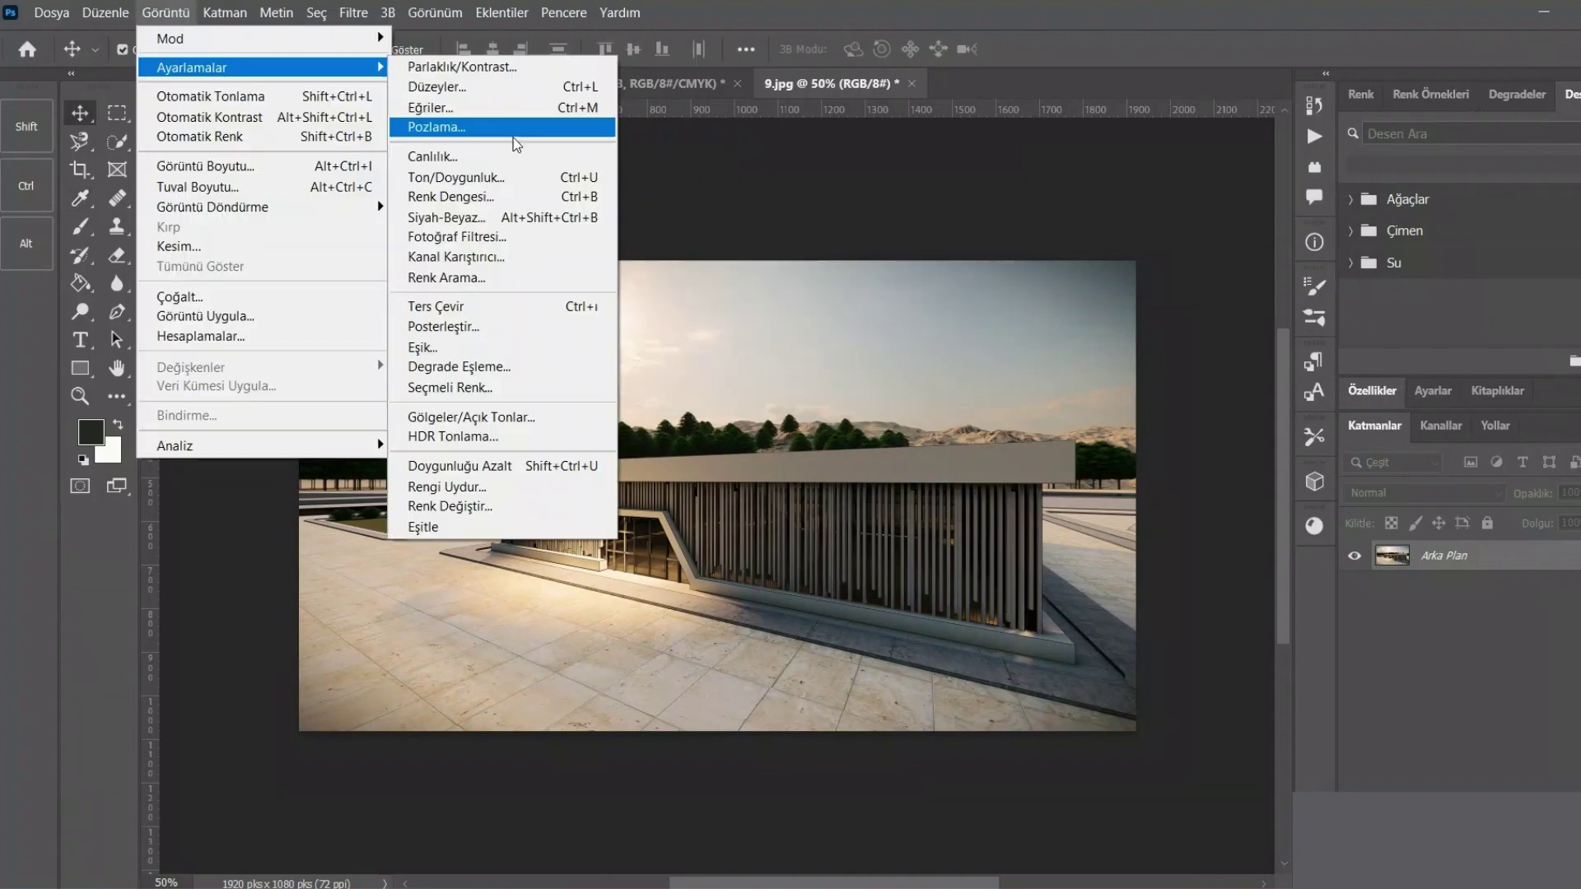
pyautogui.click(482, 174)
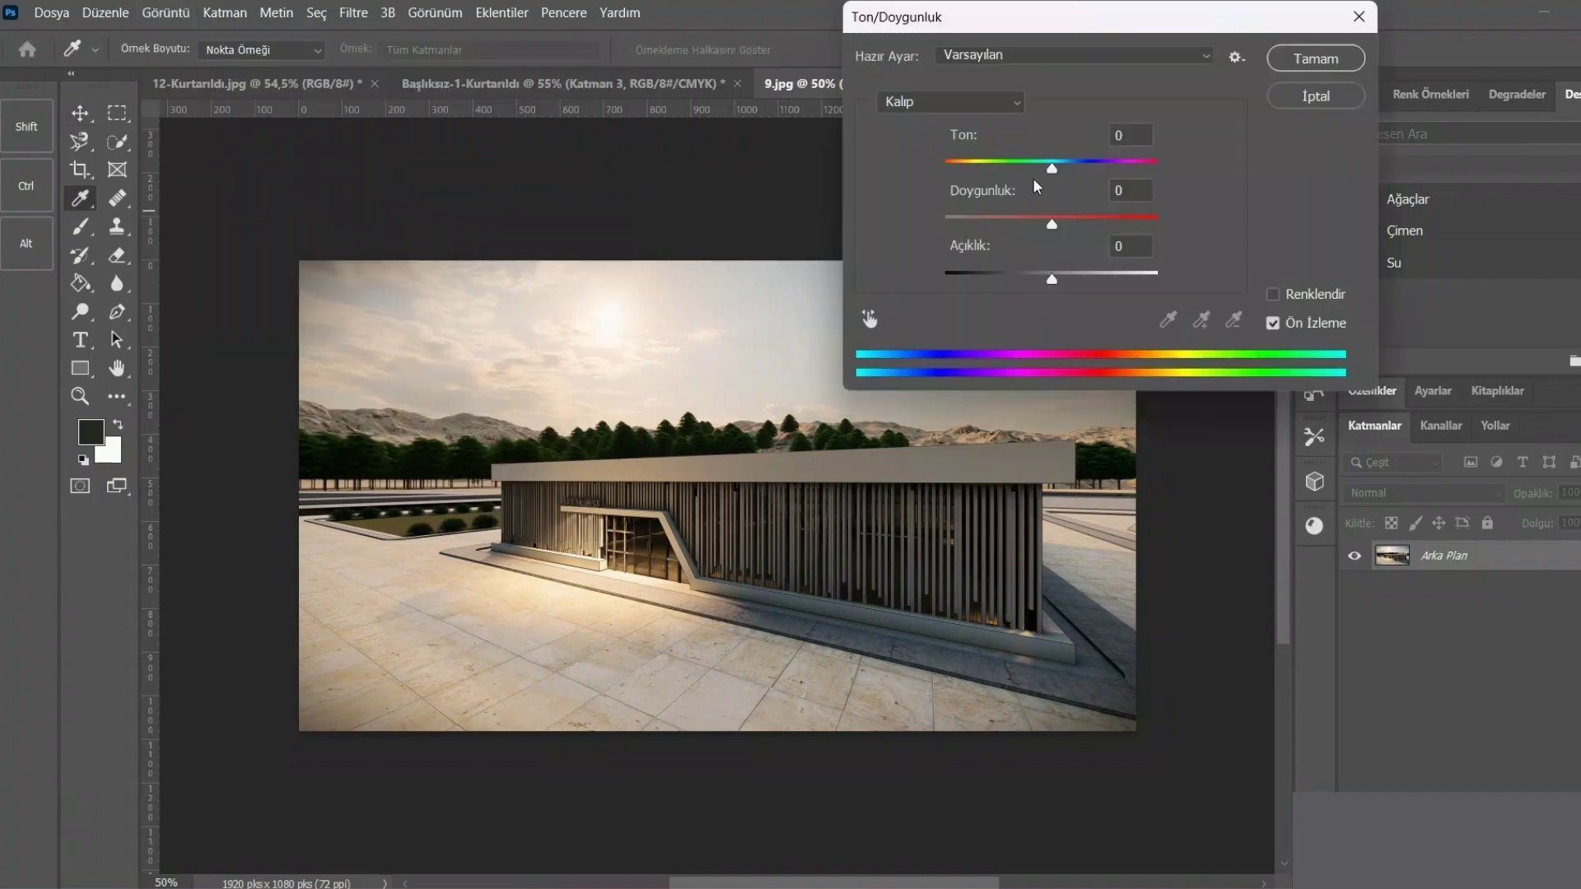
pyautogui.moveTo(1051, 169)
pyautogui.mouseDown()
pyautogui.moveTo(1019, 172)
pyautogui.moveTo(1055, 177)
pyautogui.moveTo(1065, 228)
pyautogui.mouseUp()
pyautogui.moveTo(1051, 168)
pyautogui.mouseDown()
pyautogui.moveTo(1065, 173)
pyautogui.moveTo(1064, 229)
pyautogui.moveTo(1046, 229)
pyautogui.moveTo(1081, 247)
pyautogui.moveTo(1065, 254)
pyautogui.mouseUp()
pyautogui.click(1053, 173)
pyautogui.press('Tab')
# - Set lightness -5 and saturation +11, compare with the preview, and apply
pyautogui.moveTo(1052, 279)
pyautogui.mouseDown()
pyautogui.moveTo(1074, 281)
pyautogui.moveTo(1048, 285)
pyautogui.mouseUp()
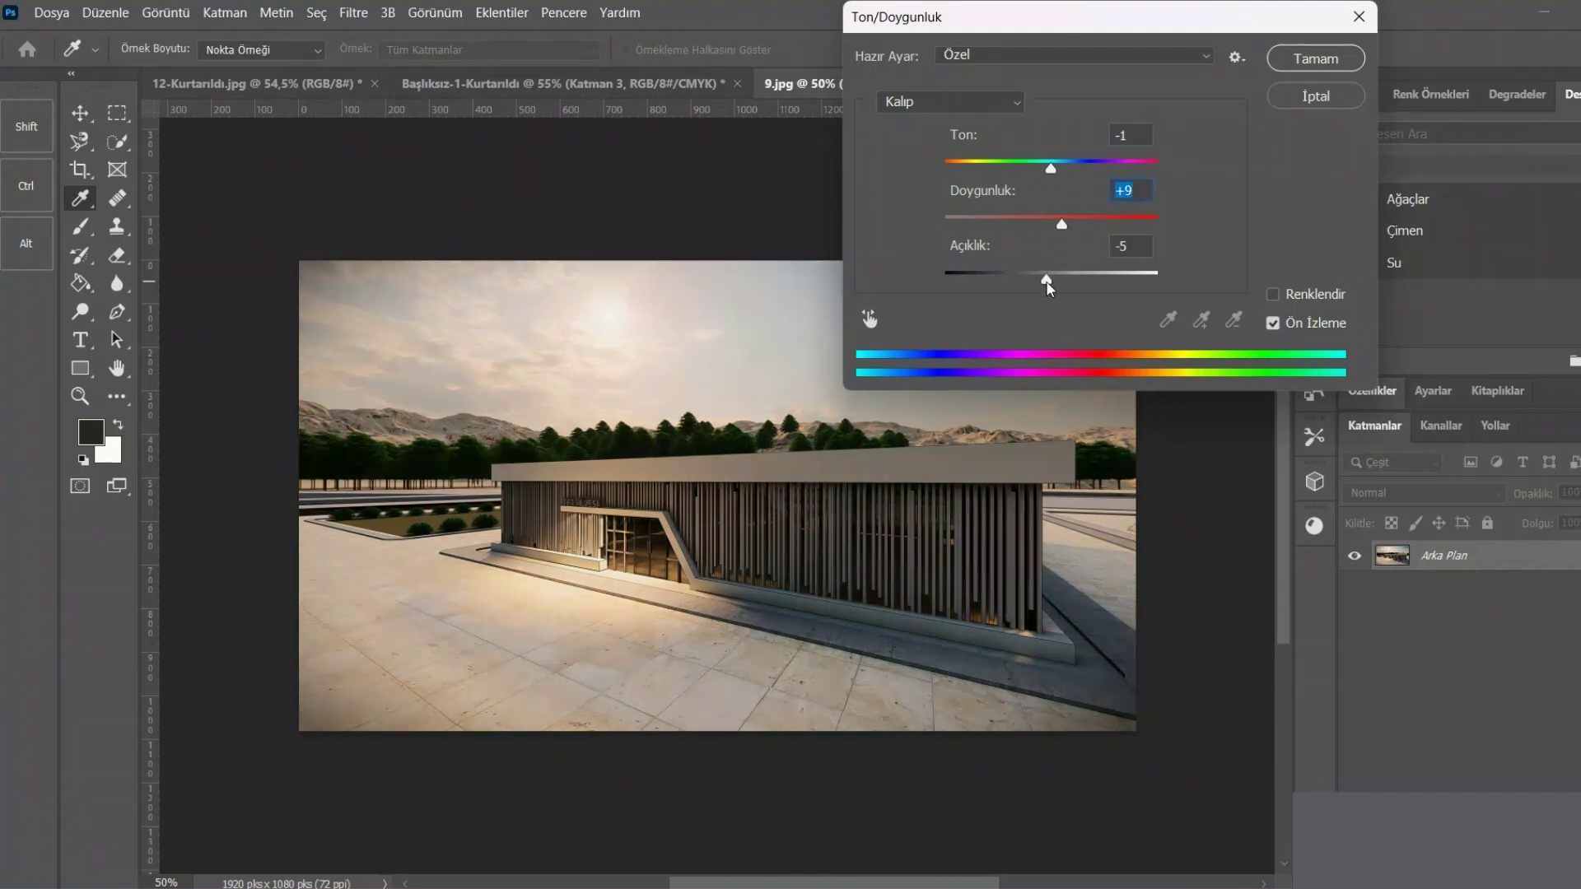
pyautogui.press('Tab')
pyautogui.click(1062, 224)
pyautogui.click(1272, 322)
pyautogui.click(1272, 323)
pyautogui.moveTo(1061, 223); pyautogui.dragTo(1063, 222)
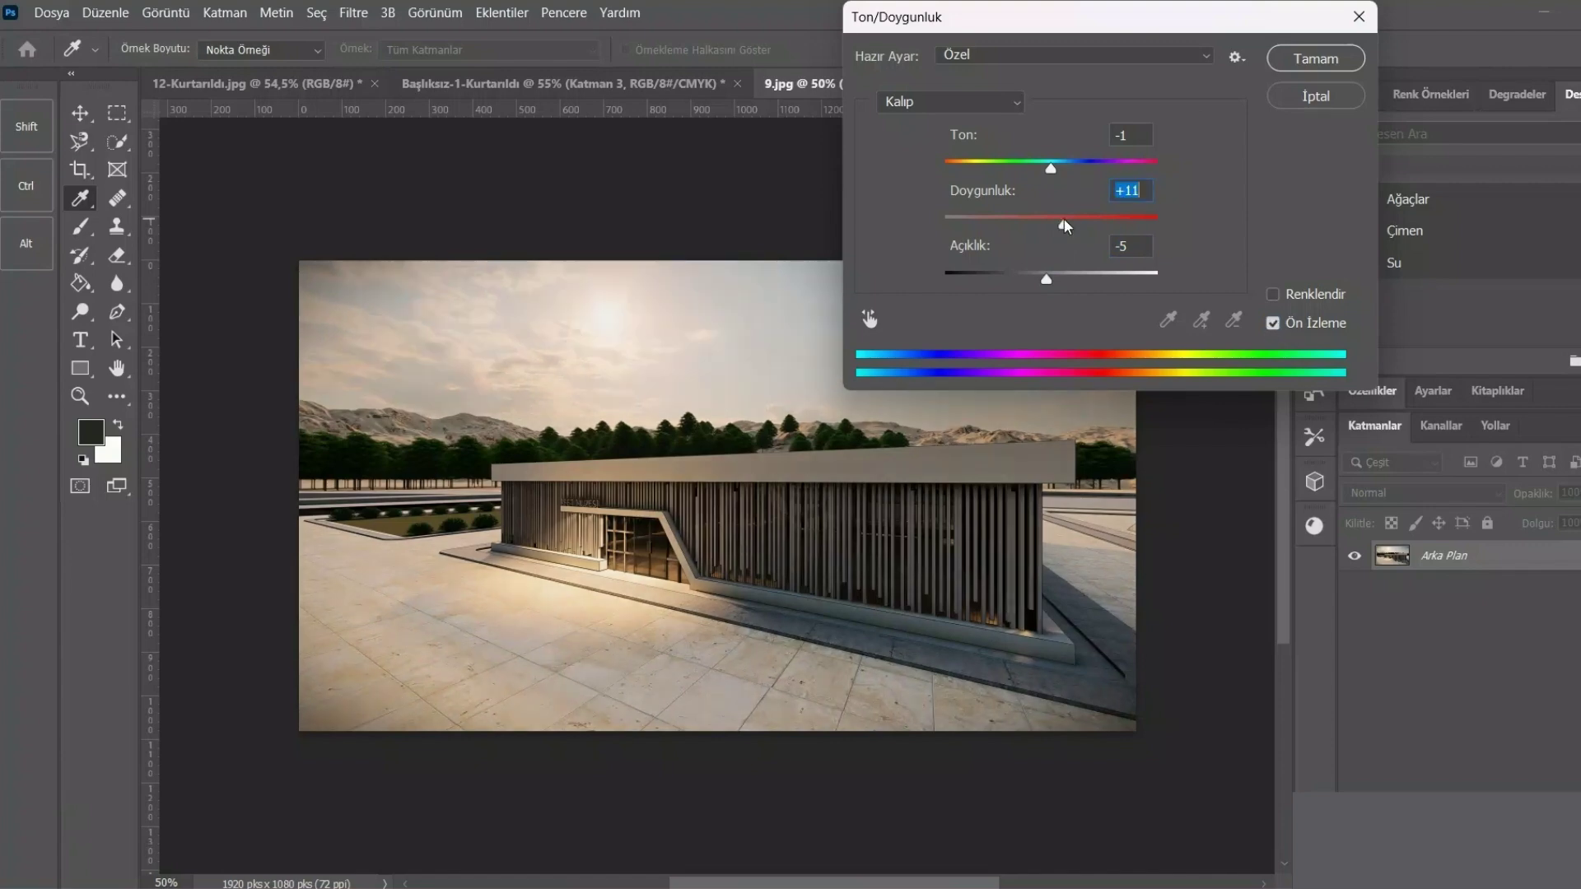
pyautogui.click(1272, 323)
pyautogui.click(1273, 322)
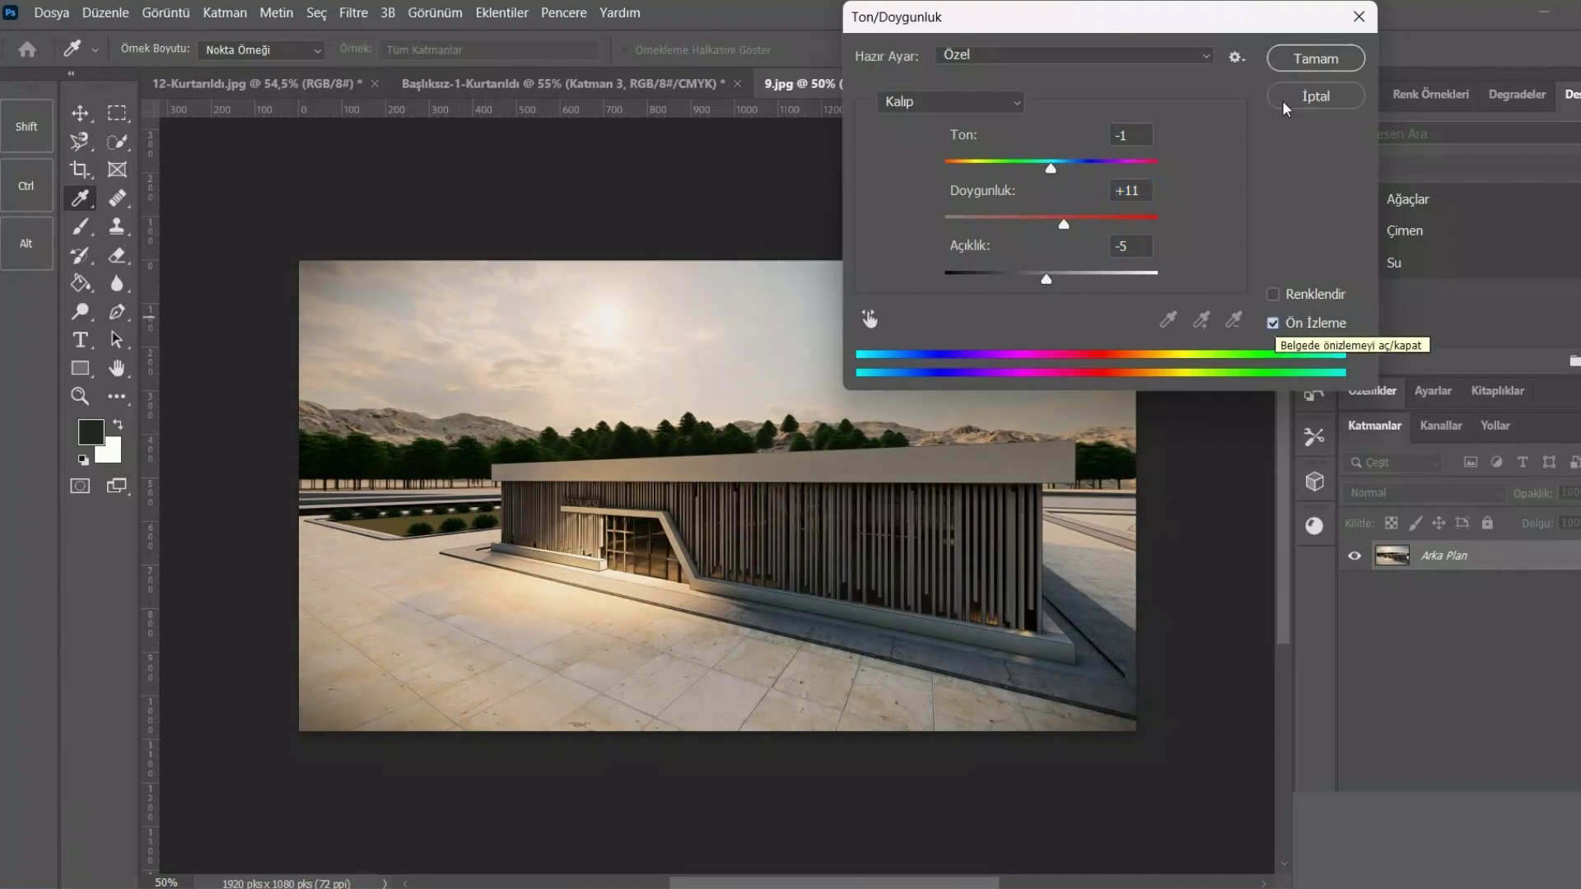
pyautogui.click(1294, 64)
pyautogui.click(165, 13)
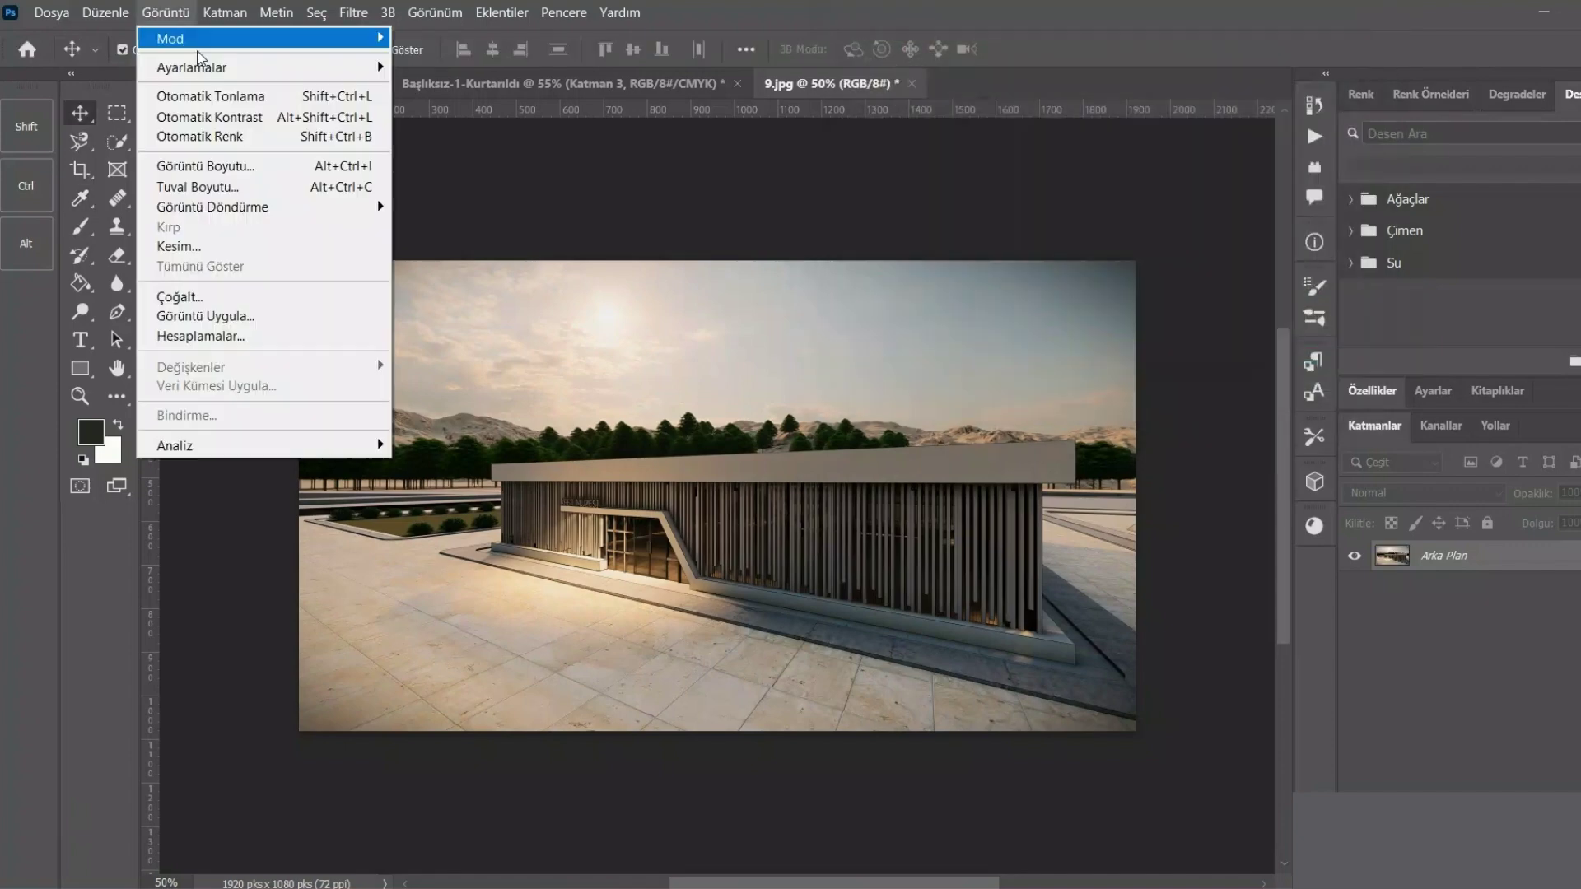
pyautogui.moveTo(191, 67)
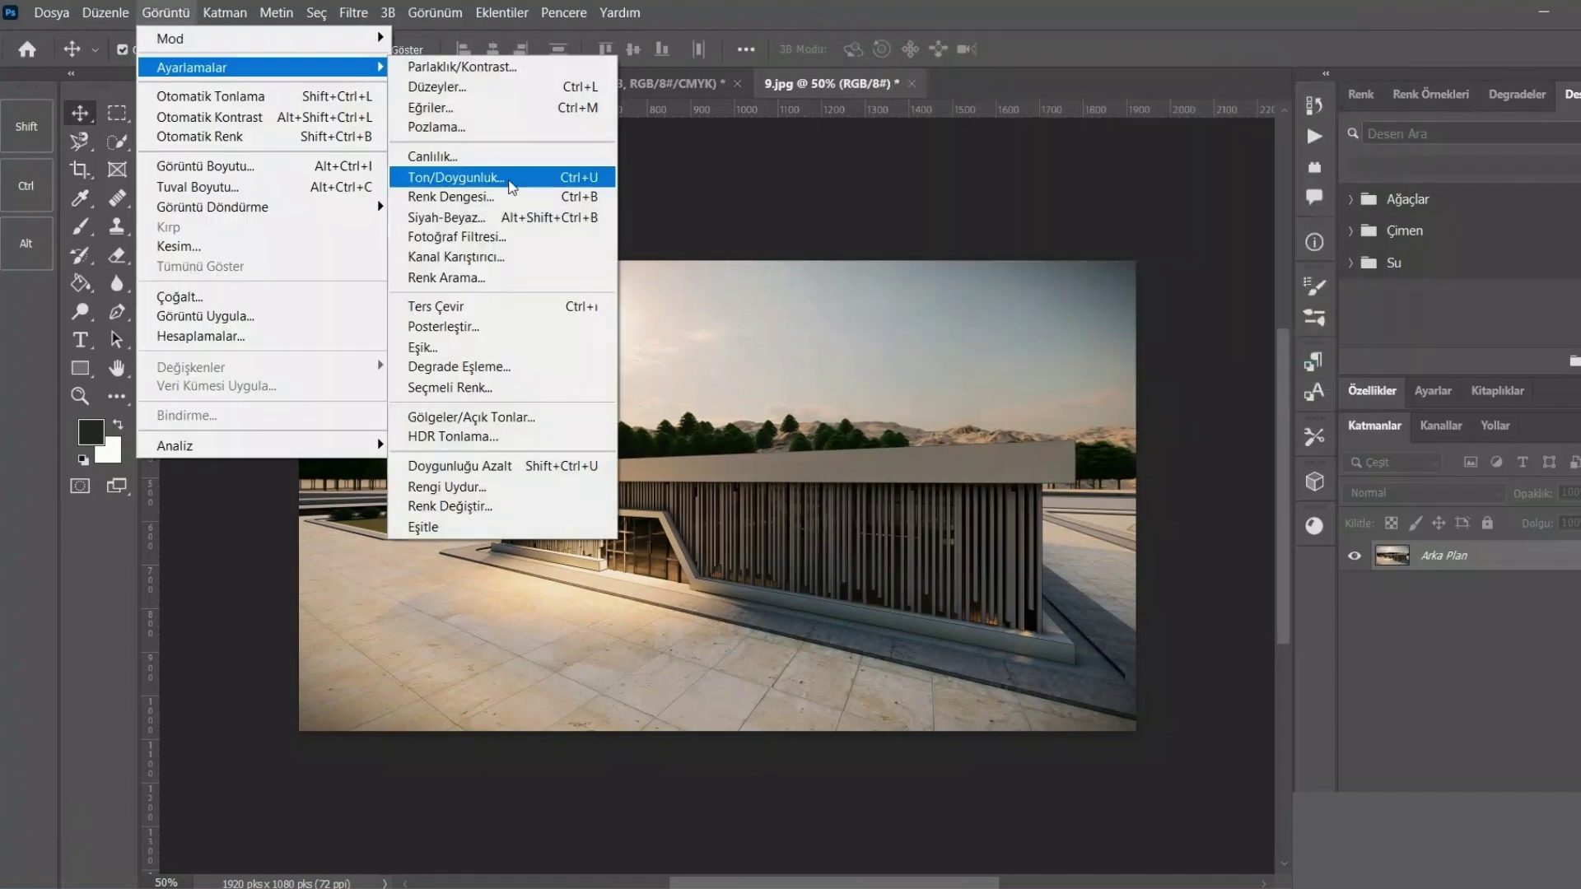
# - Shift the Color Balance midtones toward cyan and yellow, comparing against the original
pyautogui.click(578, 196)
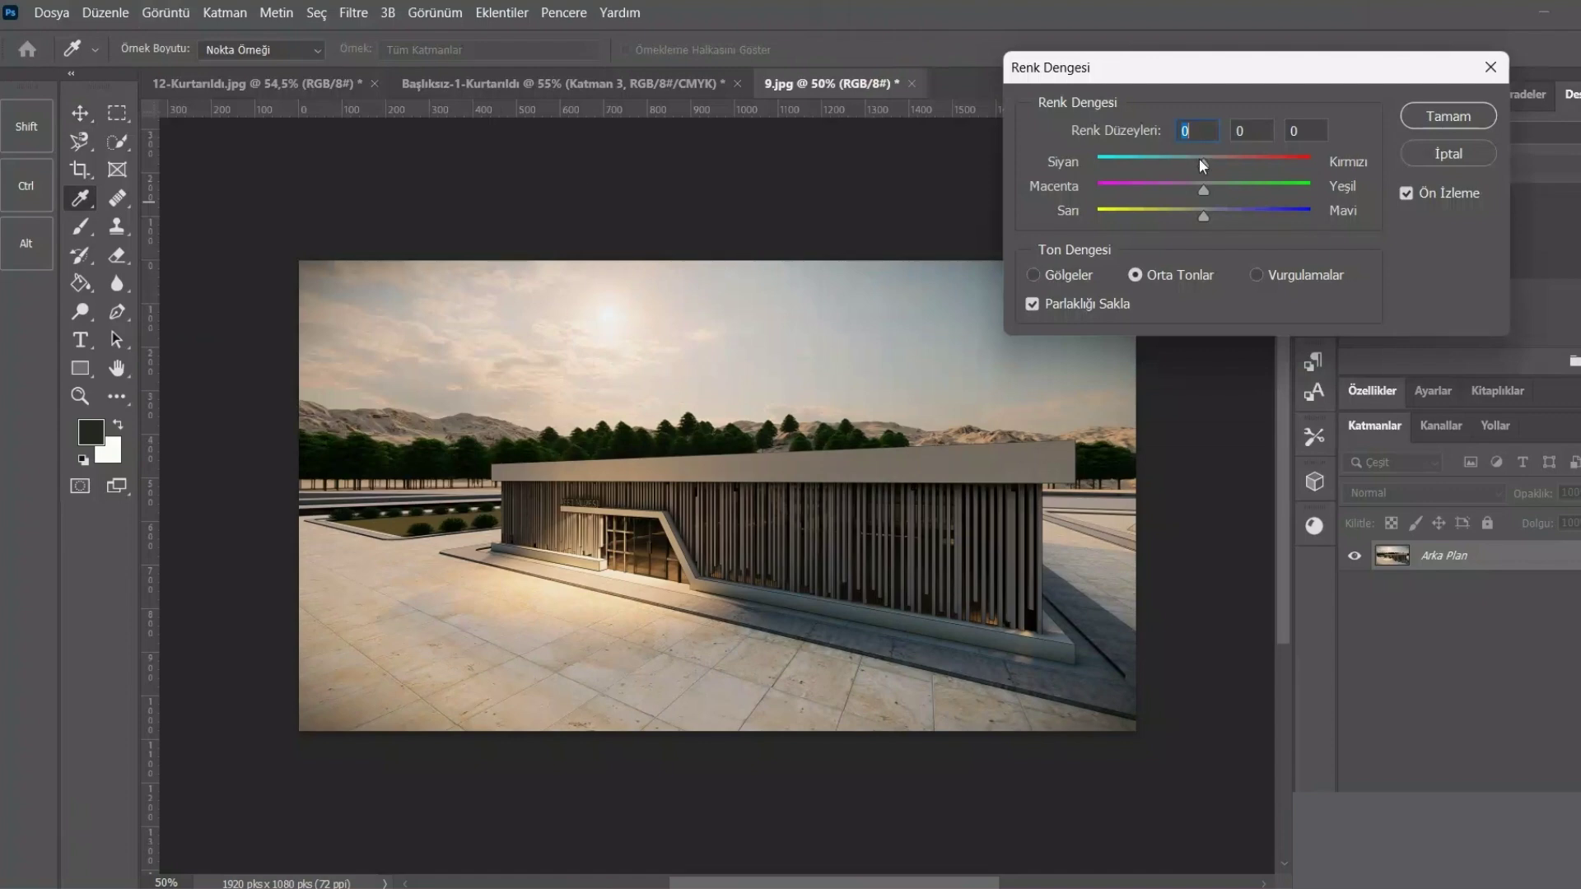
pyautogui.moveTo(1236, 161); pyautogui.dragTo(1223, 165)
pyautogui.moveTo(1203, 216)
pyautogui.mouseDown()
pyautogui.moveTo(1223, 218)
pyautogui.moveTo(1196, 189)
pyautogui.mouseUp()
pyautogui.click(1406, 195)
pyautogui.moveTo(1198, 215); pyautogui.dragTo(1210, 215)
pyautogui.click(1209, 211)
pyautogui.click(1408, 193)
# - Settle the midtones at -1, -6, -1 and apply Color Balance
pyautogui.click(1198, 184)
pyautogui.moveTo(1210, 212); pyautogui.dragTo(1202, 212)
pyautogui.click(1202, 211)
pyautogui.click(1405, 196)
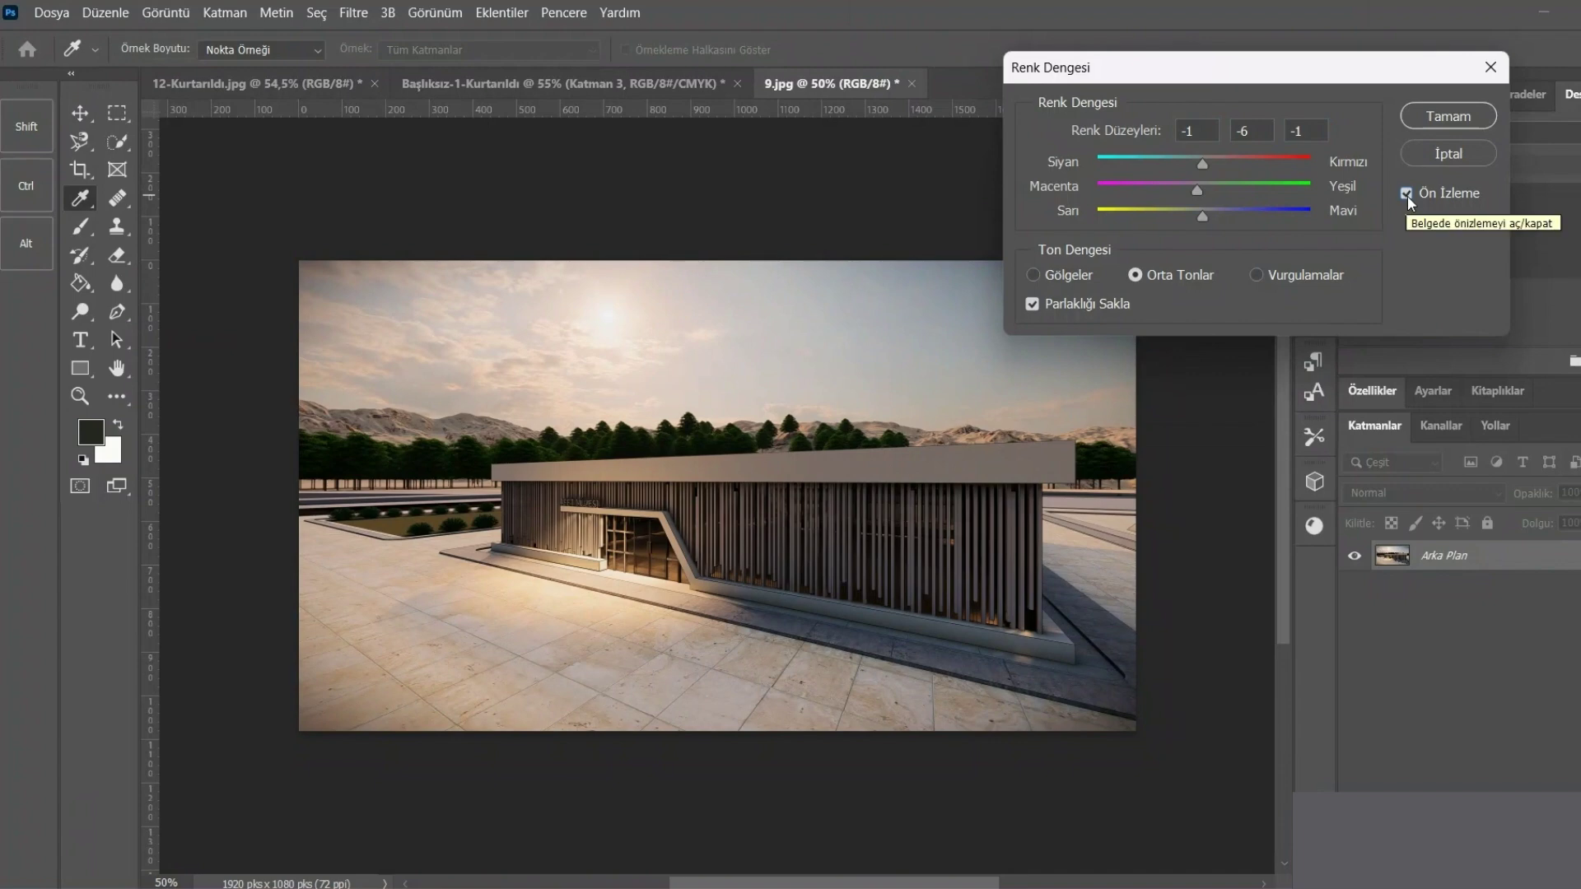
pyautogui.press('Return')
pyautogui.press('v')
pyautogui.click(169, 12)
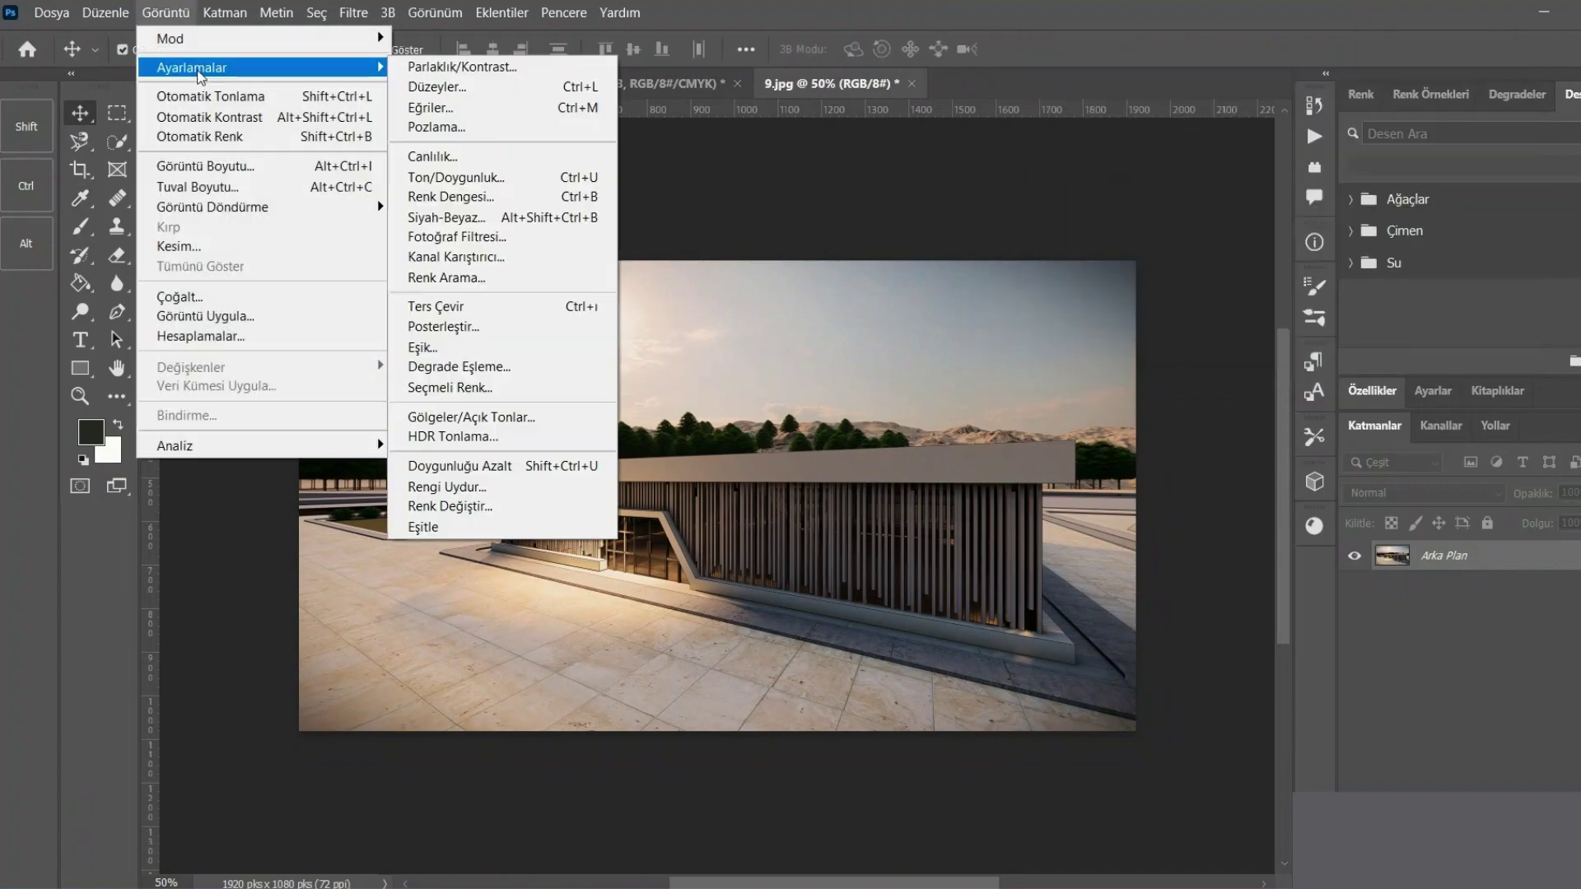
pyautogui.moveTo(259, 66)
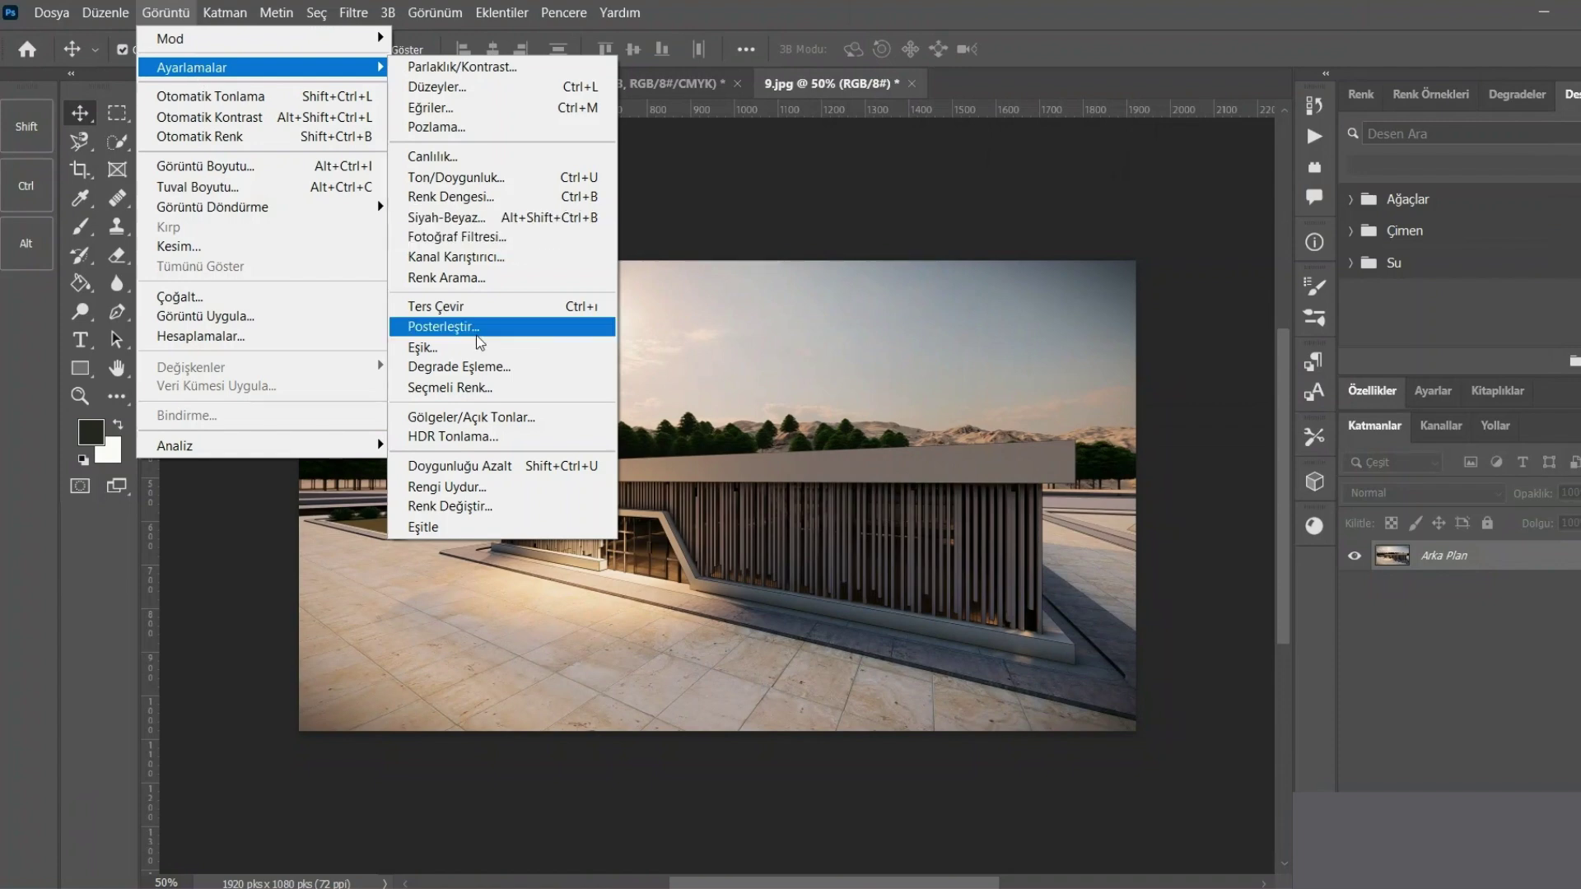
# - Apply Shadows/Highlights with shadows amount 4% and highlights amount 9%
pyautogui.click(472, 419)
pyautogui.moveTo(724, 262); pyautogui.dragTo(695, 262)
pyautogui.moveTo(700, 336)
pyautogui.mouseDown()
pyautogui.moveTo(754, 346)
pyautogui.moveTo(727, 342)
pyautogui.mouseUp()
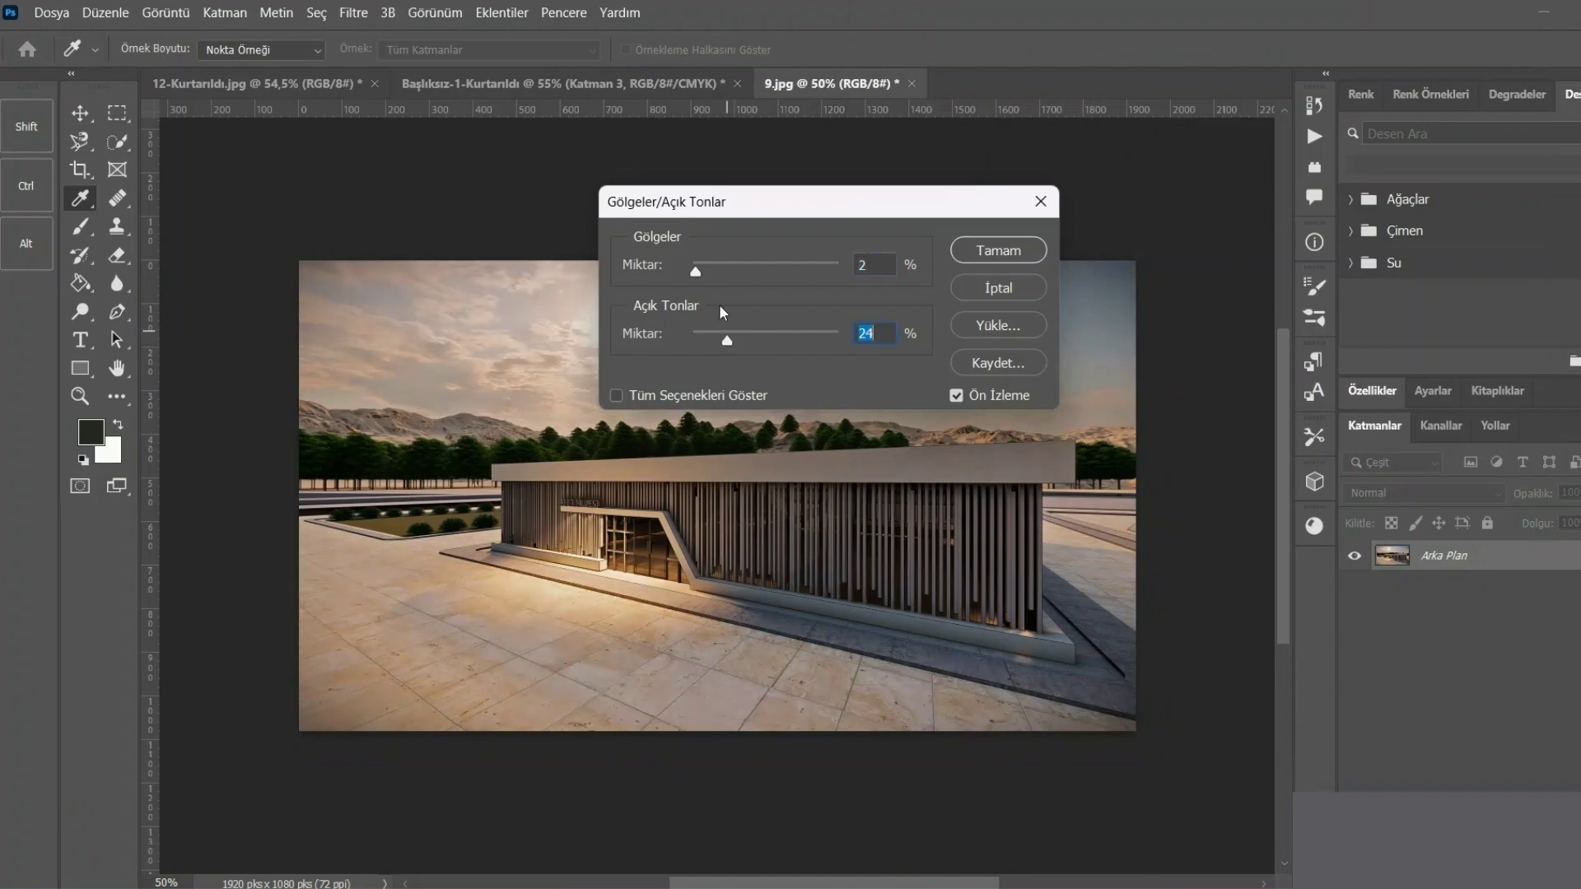
pyautogui.moveTo(696, 272)
pyautogui.mouseDown()
pyautogui.moveTo(745, 280)
pyautogui.moveTo(699, 274)
pyautogui.mouseUp()
pyautogui.moveTo(732, 336); pyautogui.dragTo(731, 336)
pyautogui.click(957, 396)
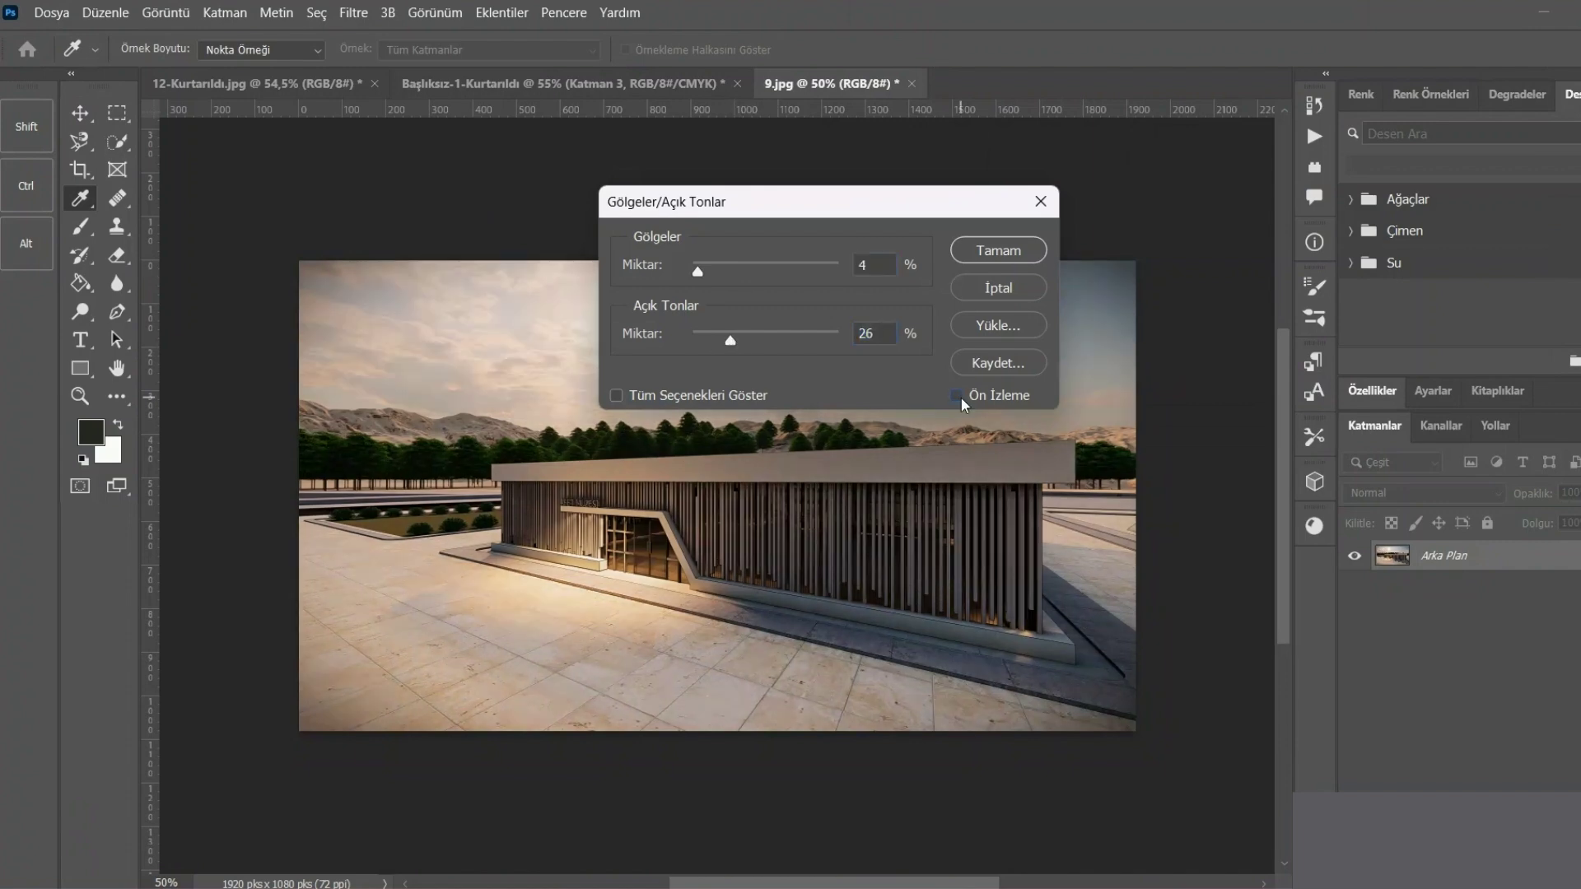
pyautogui.click(958, 396)
pyautogui.moveTo(730, 340); pyautogui.dragTo(705, 339)
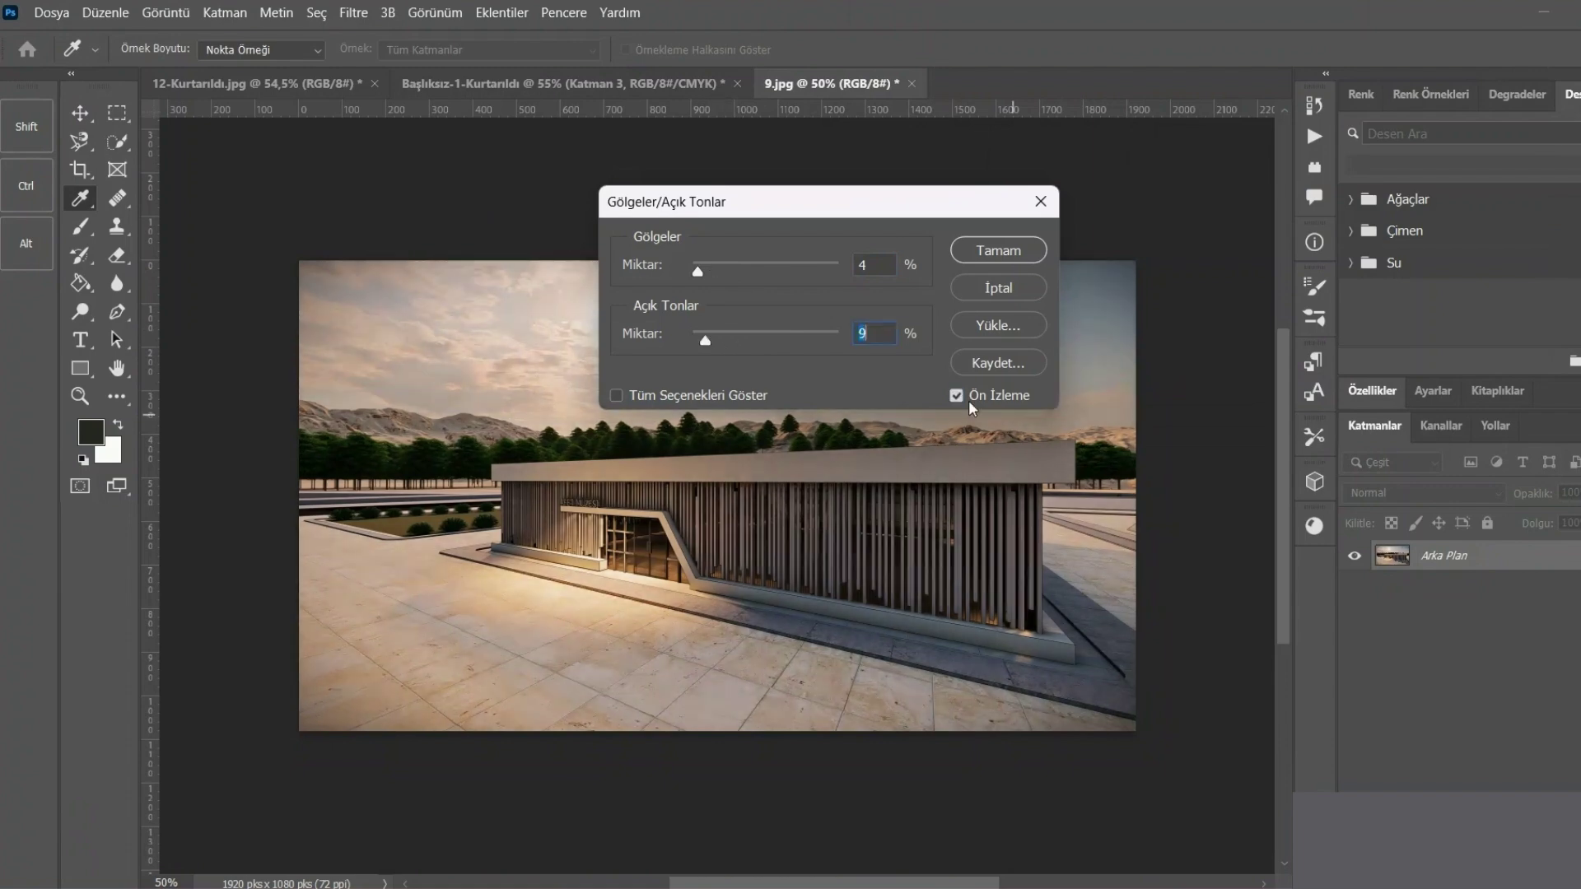
pyautogui.click(972, 262)
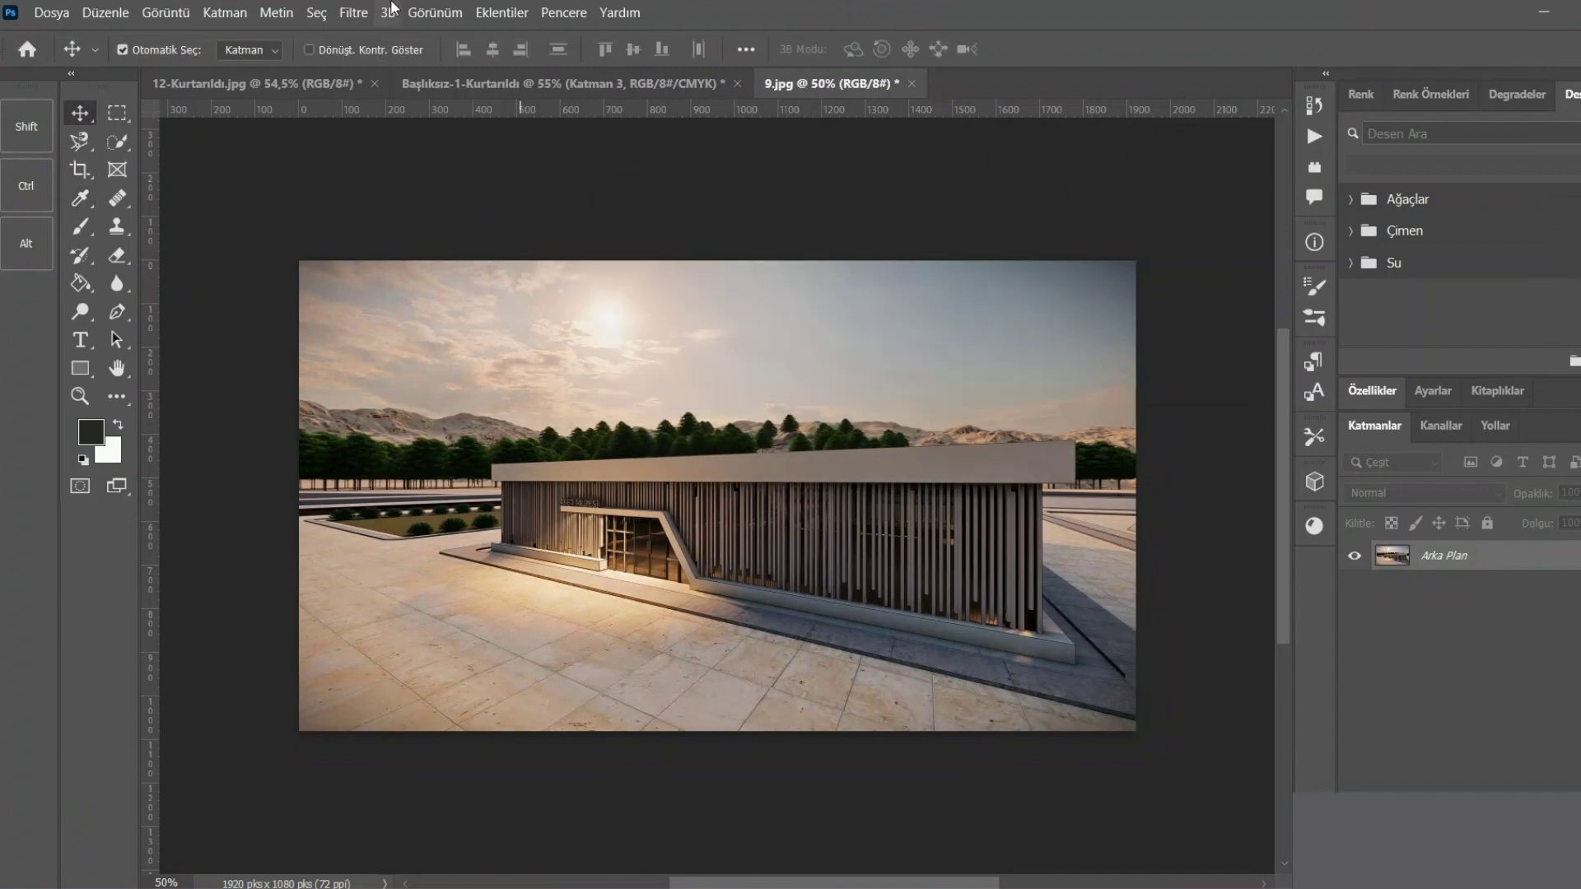
# - Apply Brightness/Contrast to 9.jpg with brightness -20 and contrast 19
pyautogui.click(152, 15)
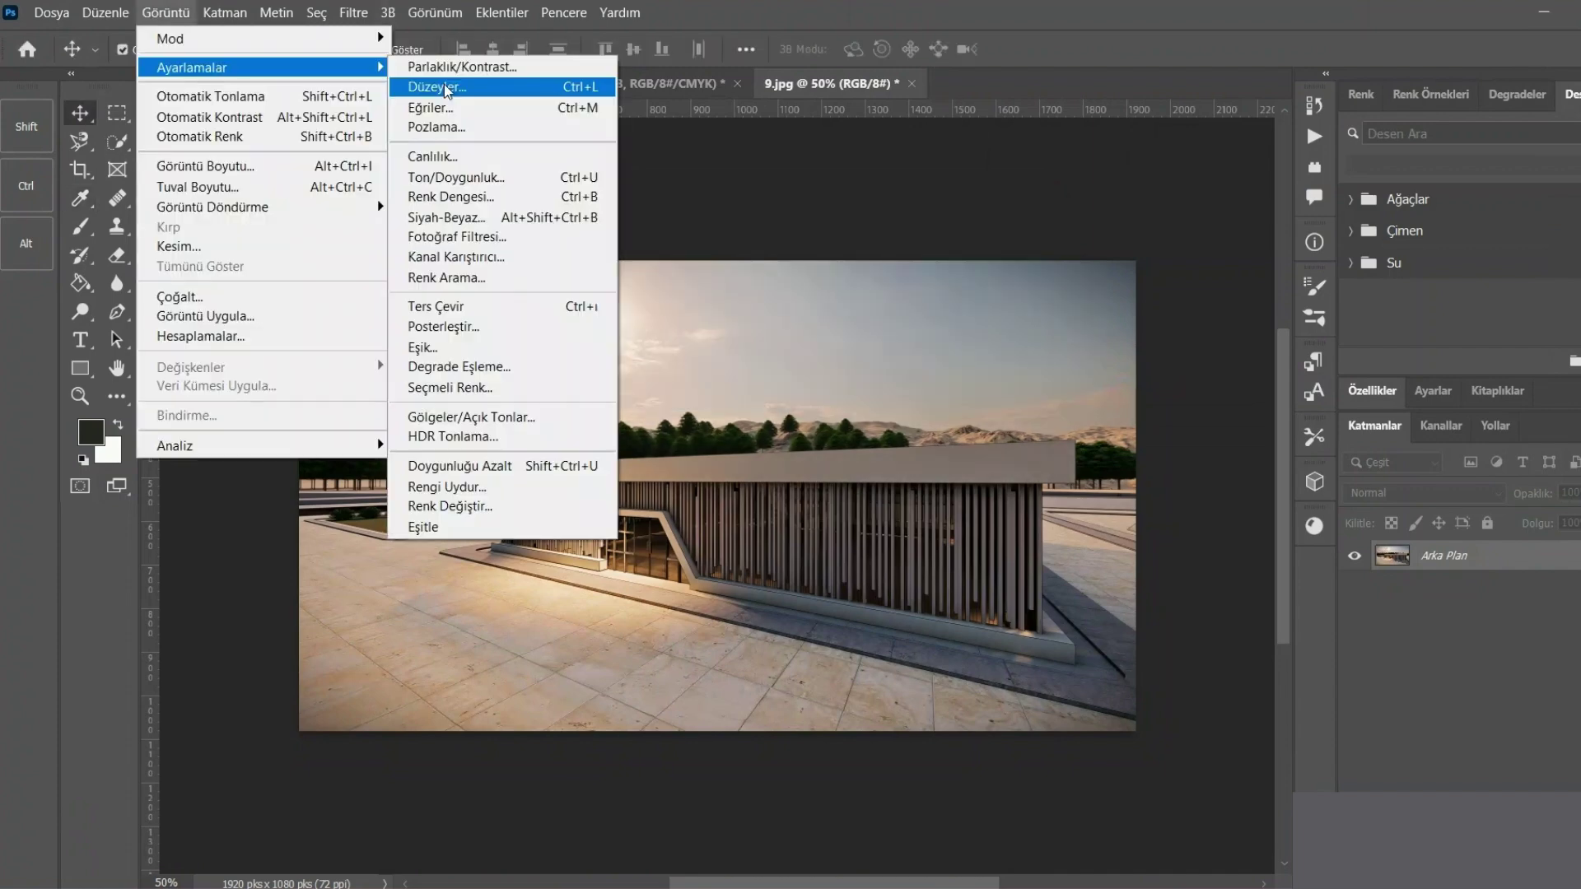
pyautogui.click(451, 67)
pyautogui.moveTo(700, 265); pyautogui.dragTo(756, 266)
pyautogui.click(923, 382)
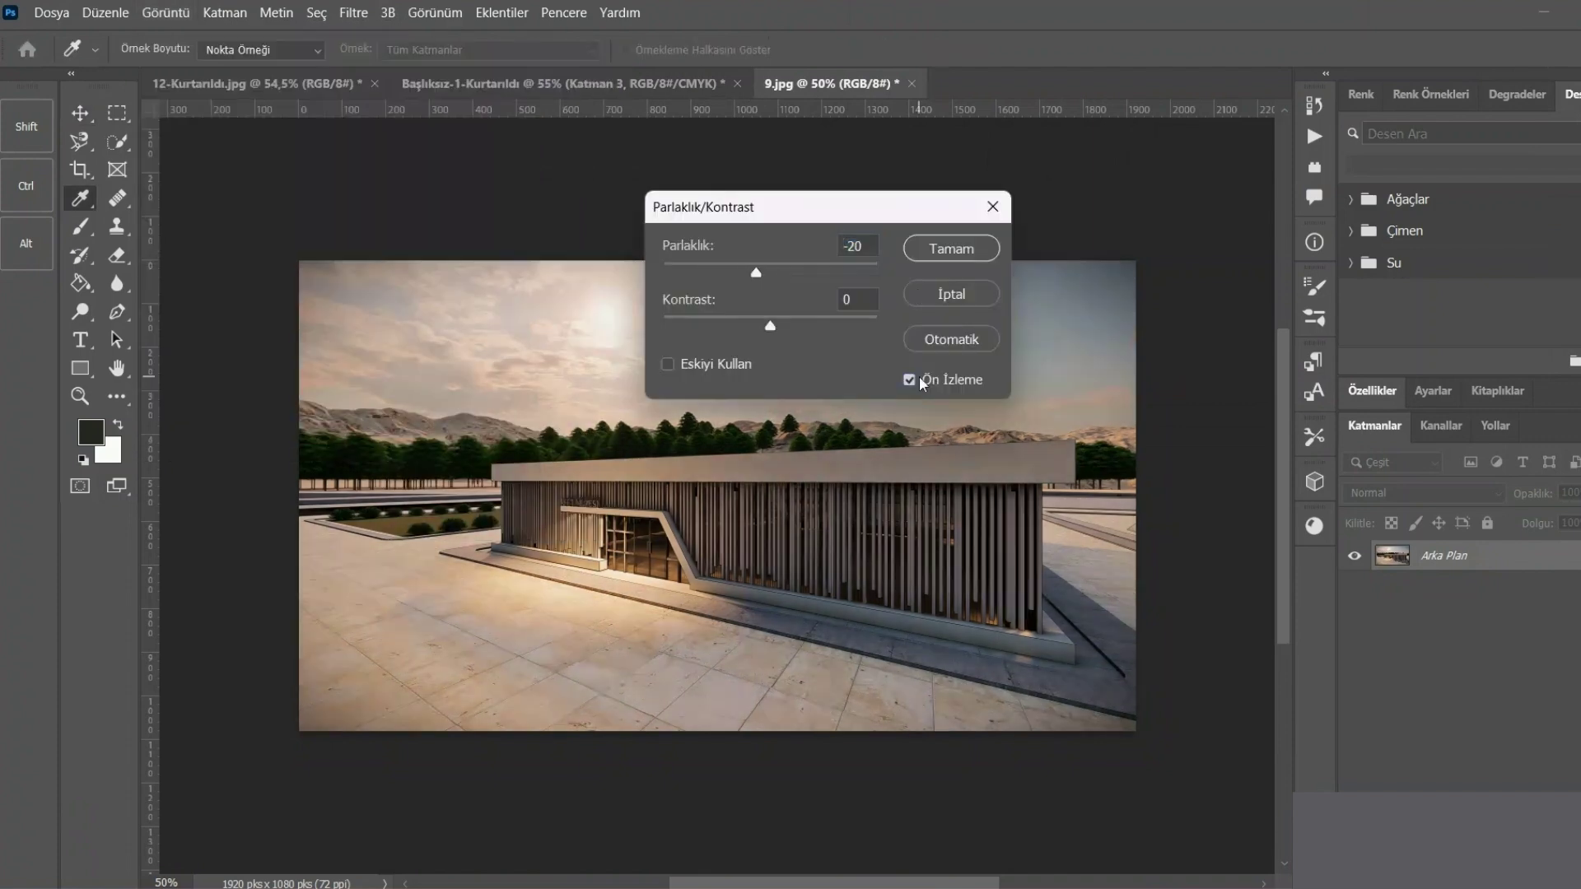
pyautogui.moveTo(771, 326)
pyautogui.mouseDown()
pyautogui.moveTo(813, 330)
pyautogui.moveTo(789, 329)
pyautogui.mouseUp()
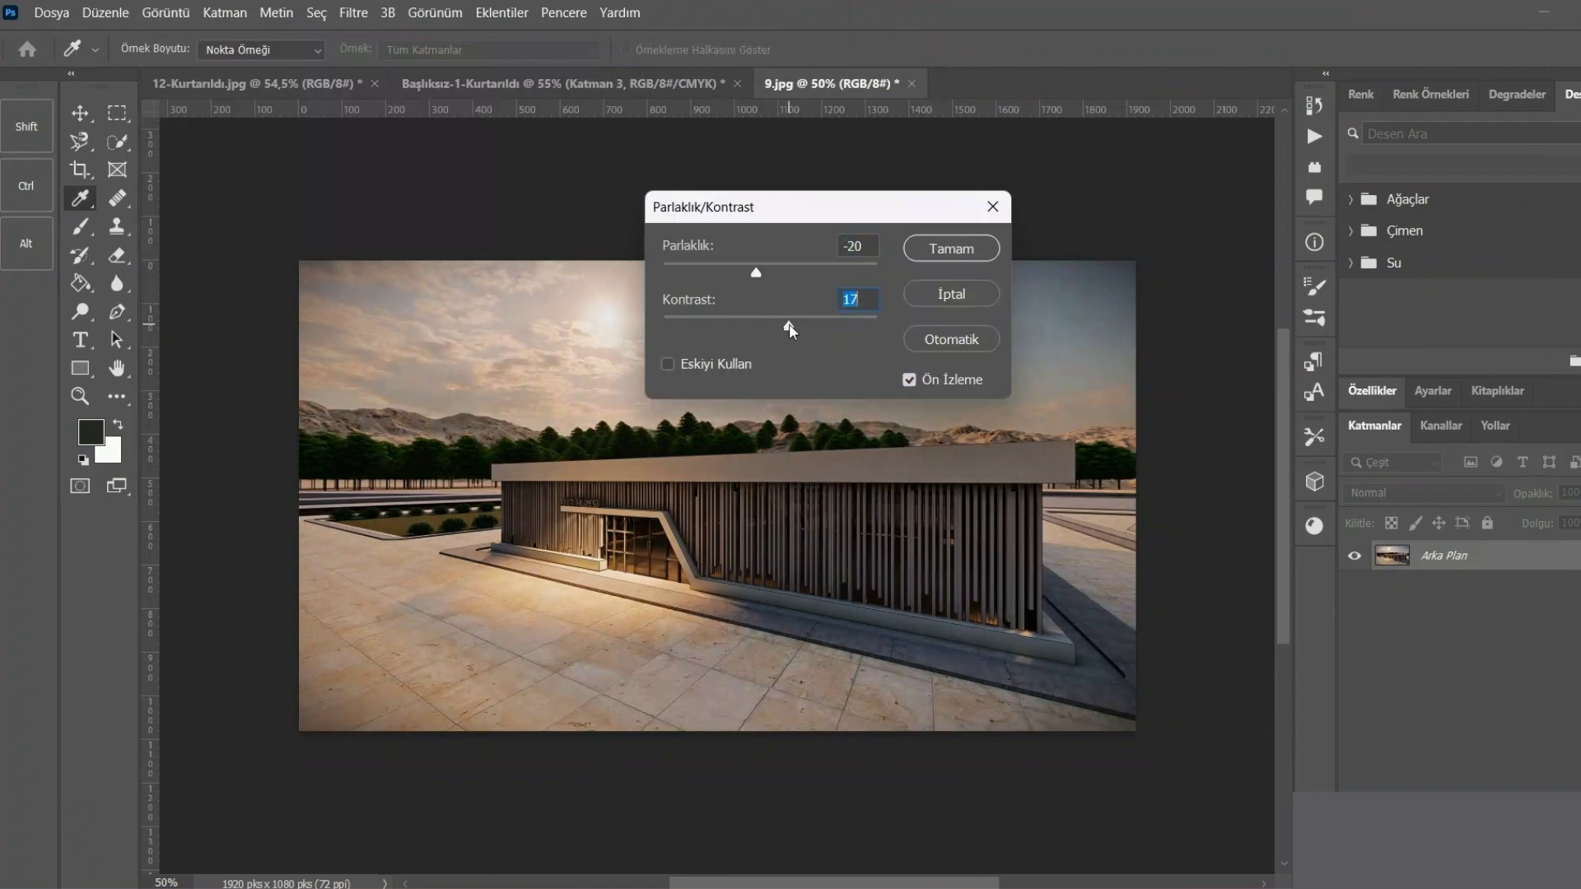
pyautogui.click(941, 249)
pyautogui.press('v')
pyautogui.click(165, 13)
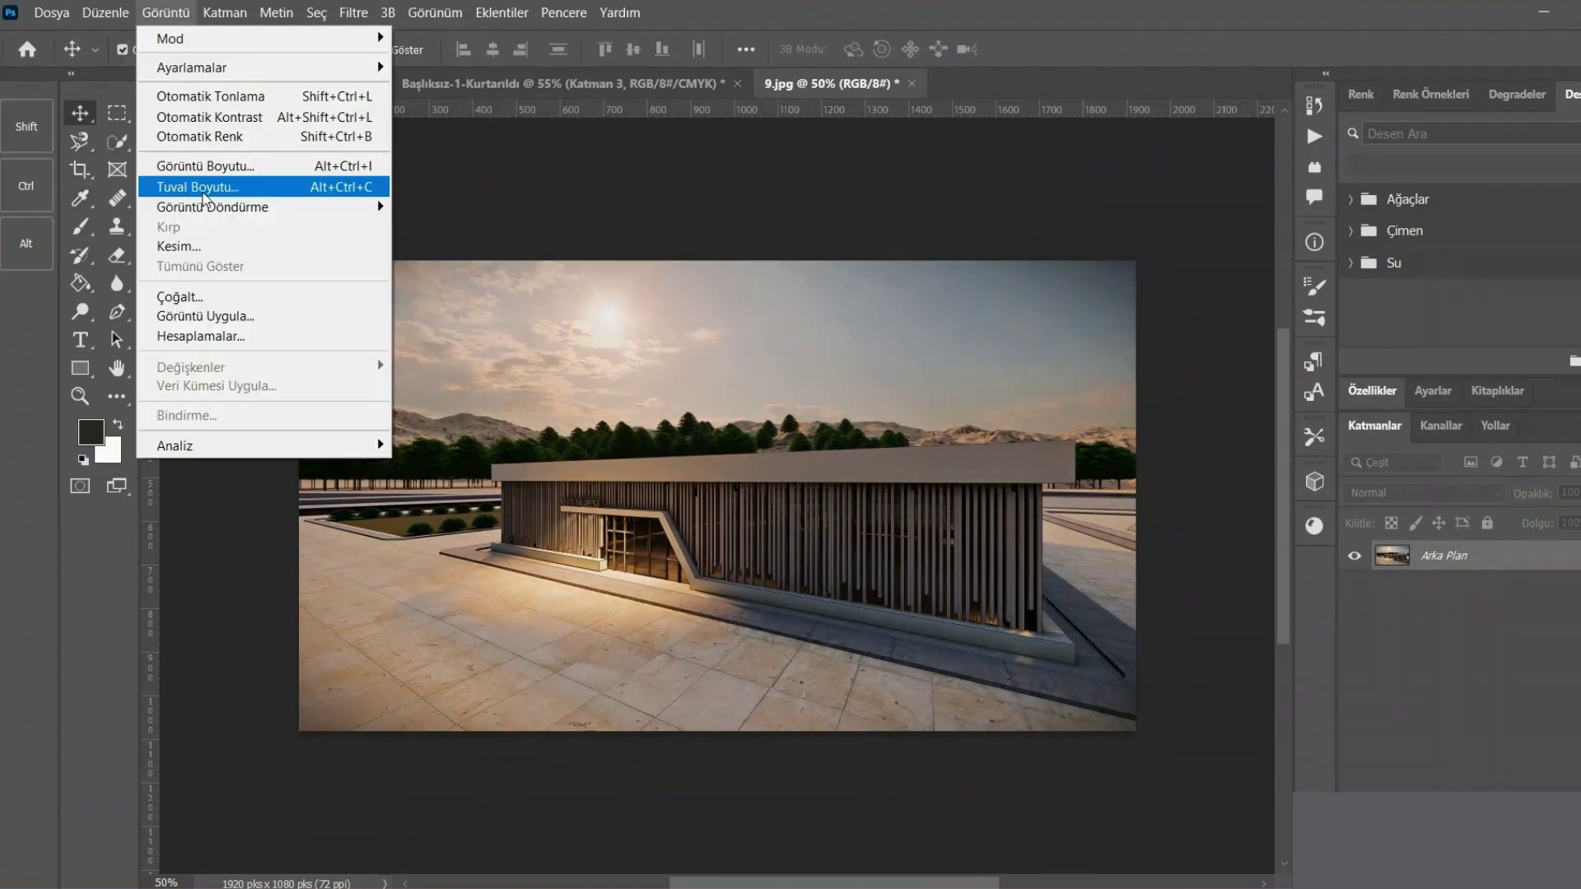
pyautogui.moveTo(191, 67)
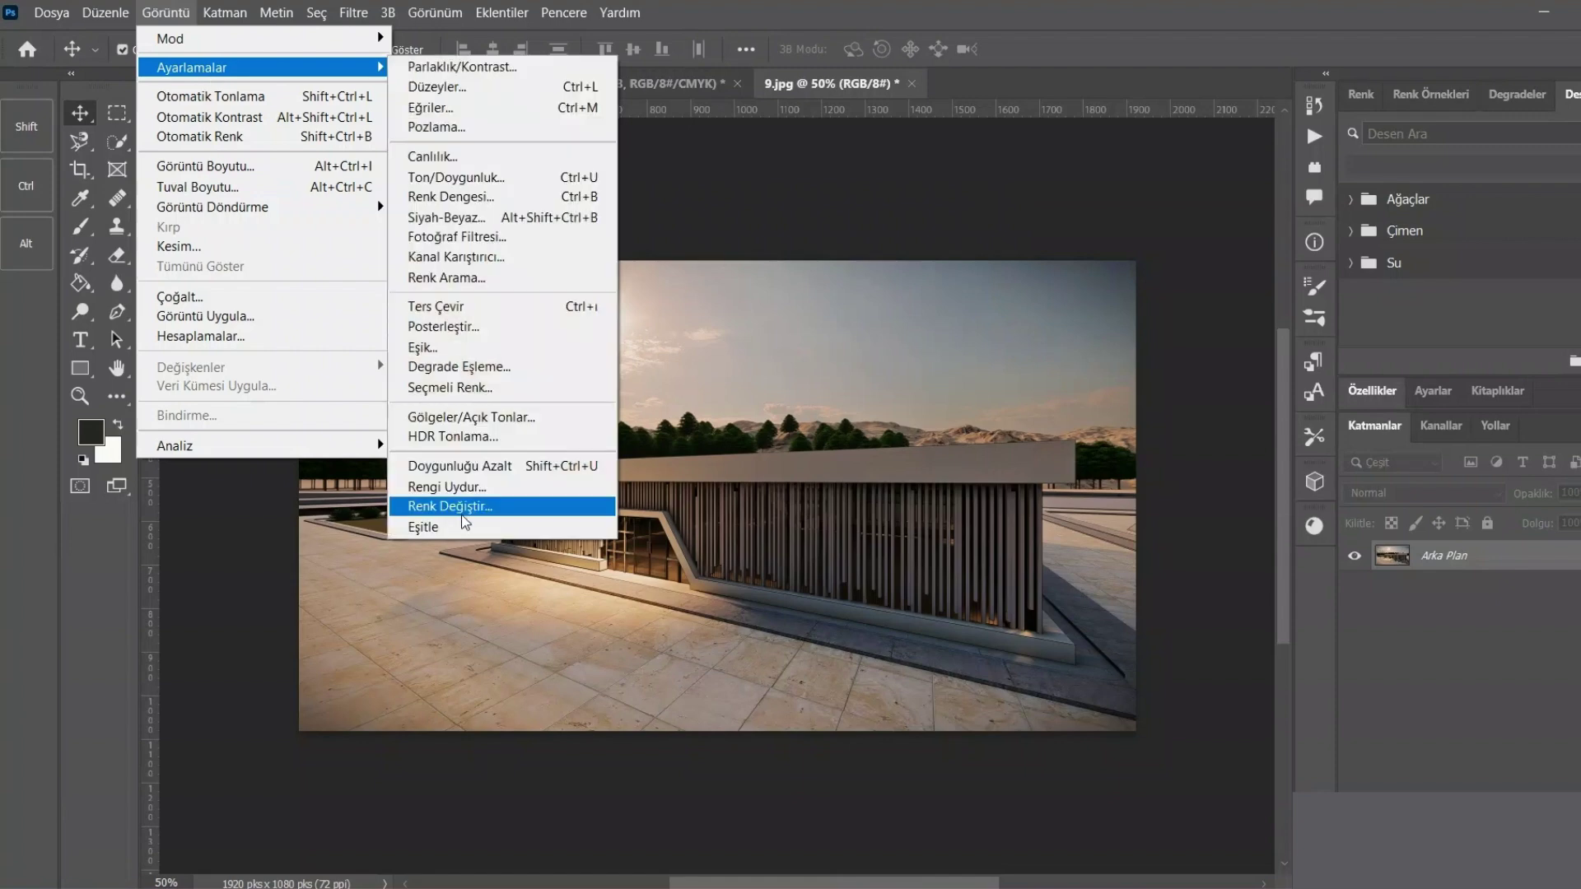
# - Shift the Katman 1 render slightly on the Başlıksız-1 canvas and deselect the layer
pyautogui.click(727, 191)
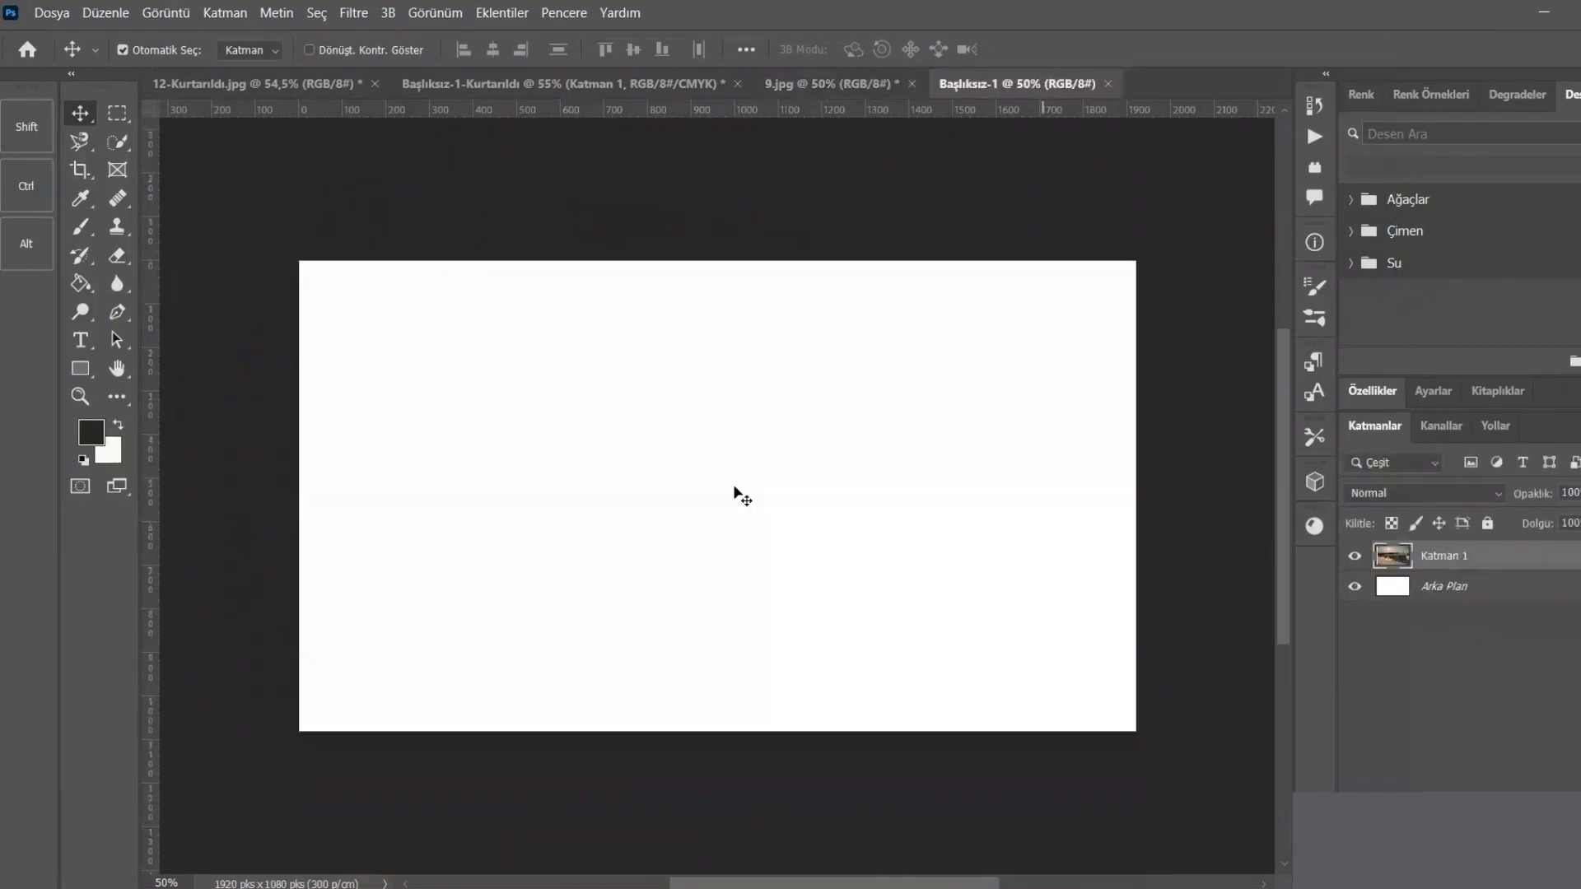
pyautogui.moveTo(735, 492); pyautogui.dragTo(767, 557)
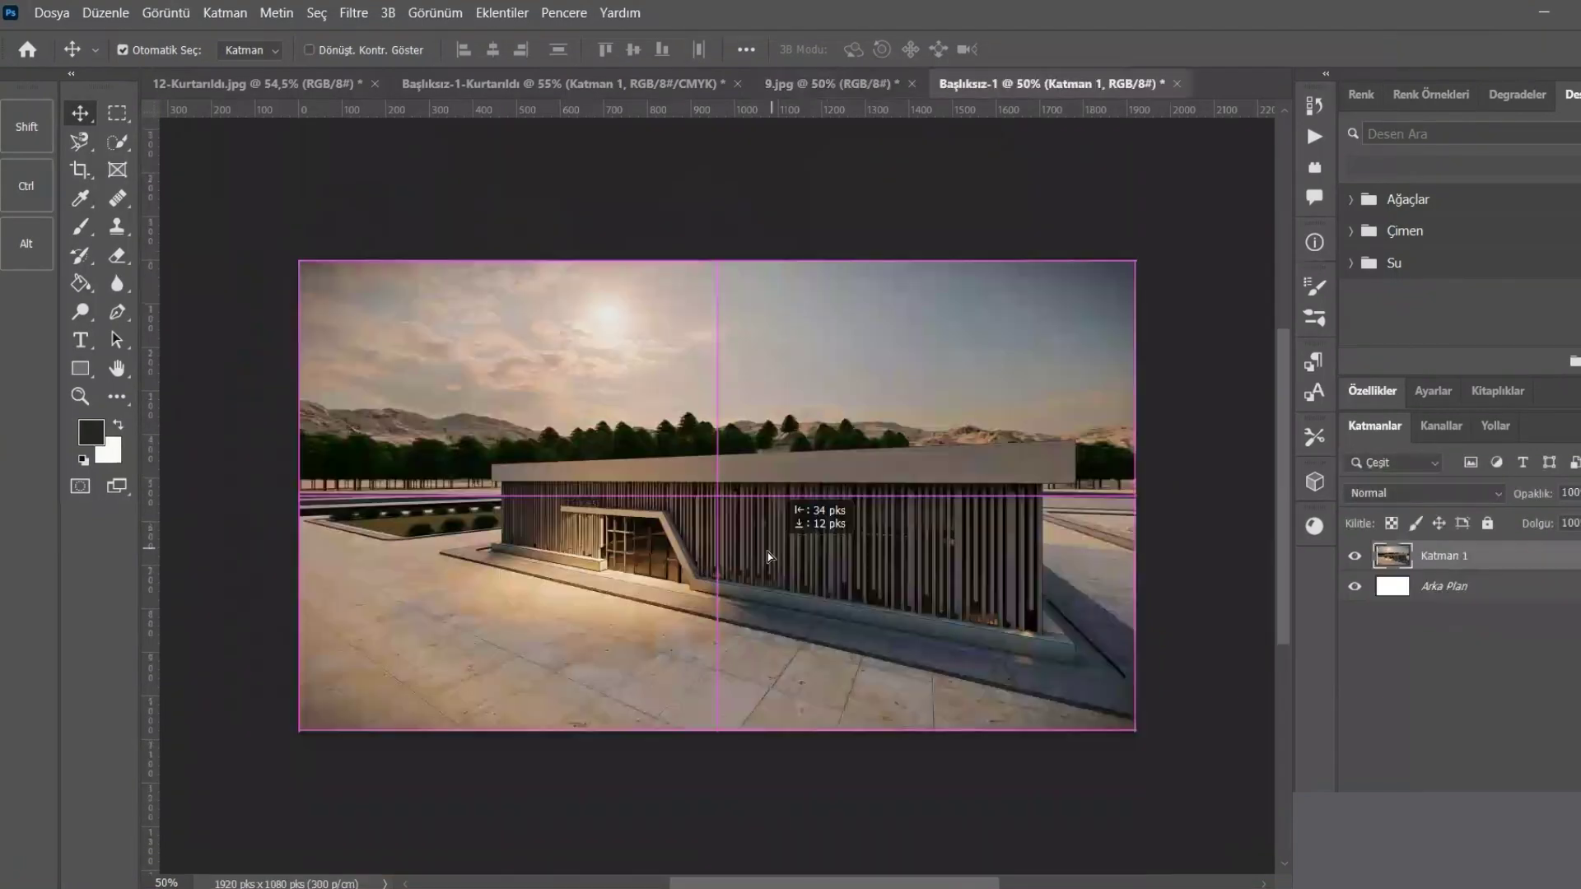
pyautogui.click(1029, 389)
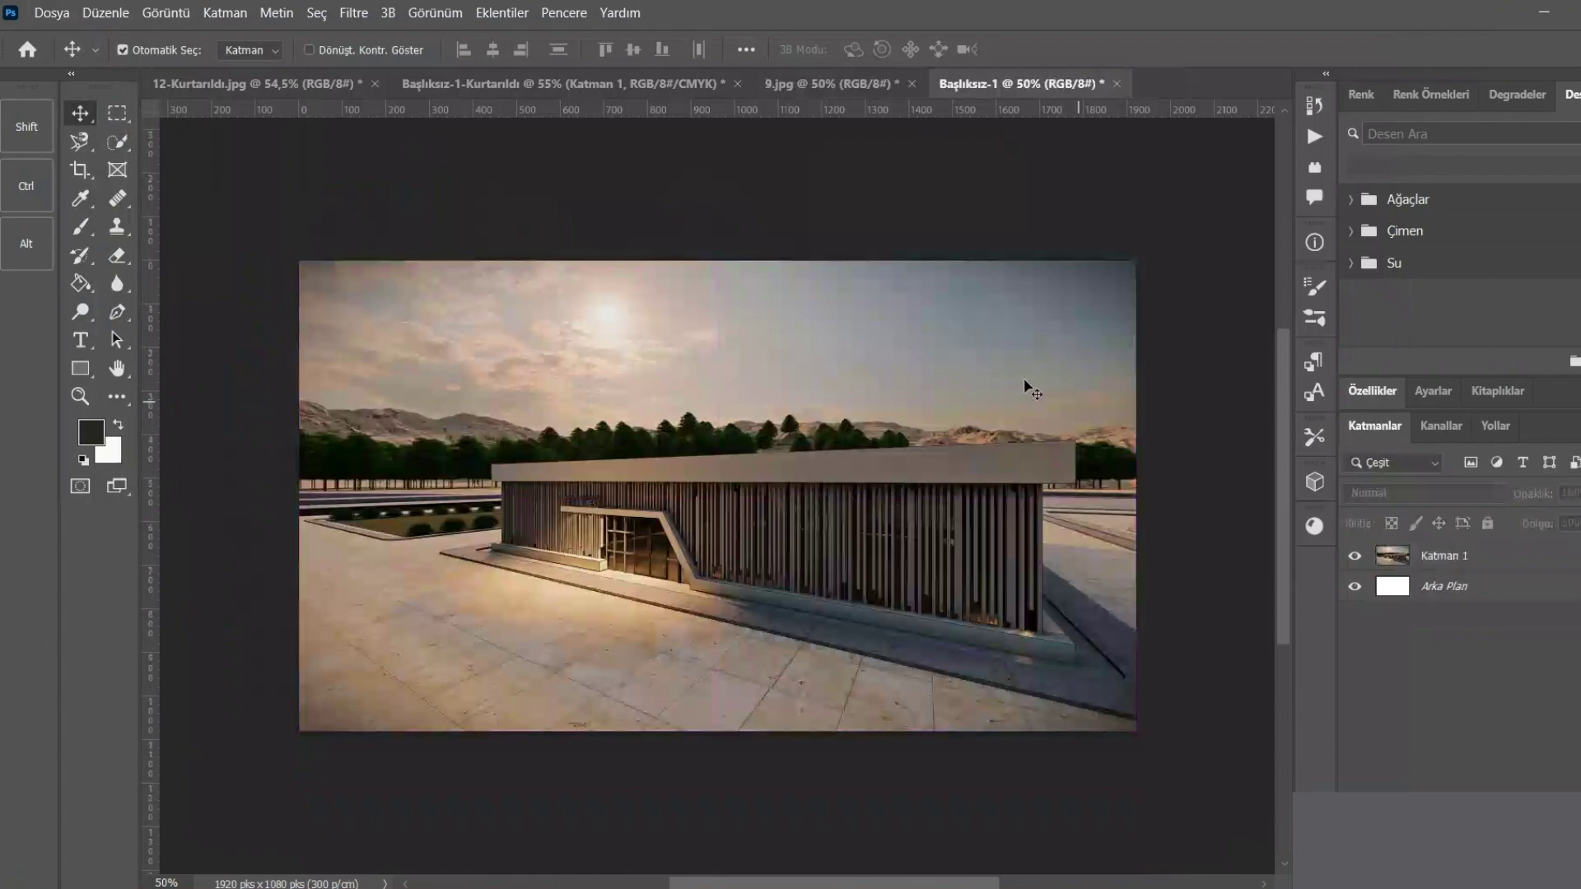
# - Compare the renders by switching between the 9.jpg and Başlıksız-1 documents
pyautogui.click(848, 83)
pyautogui.scroll(-2, 1180, 439)
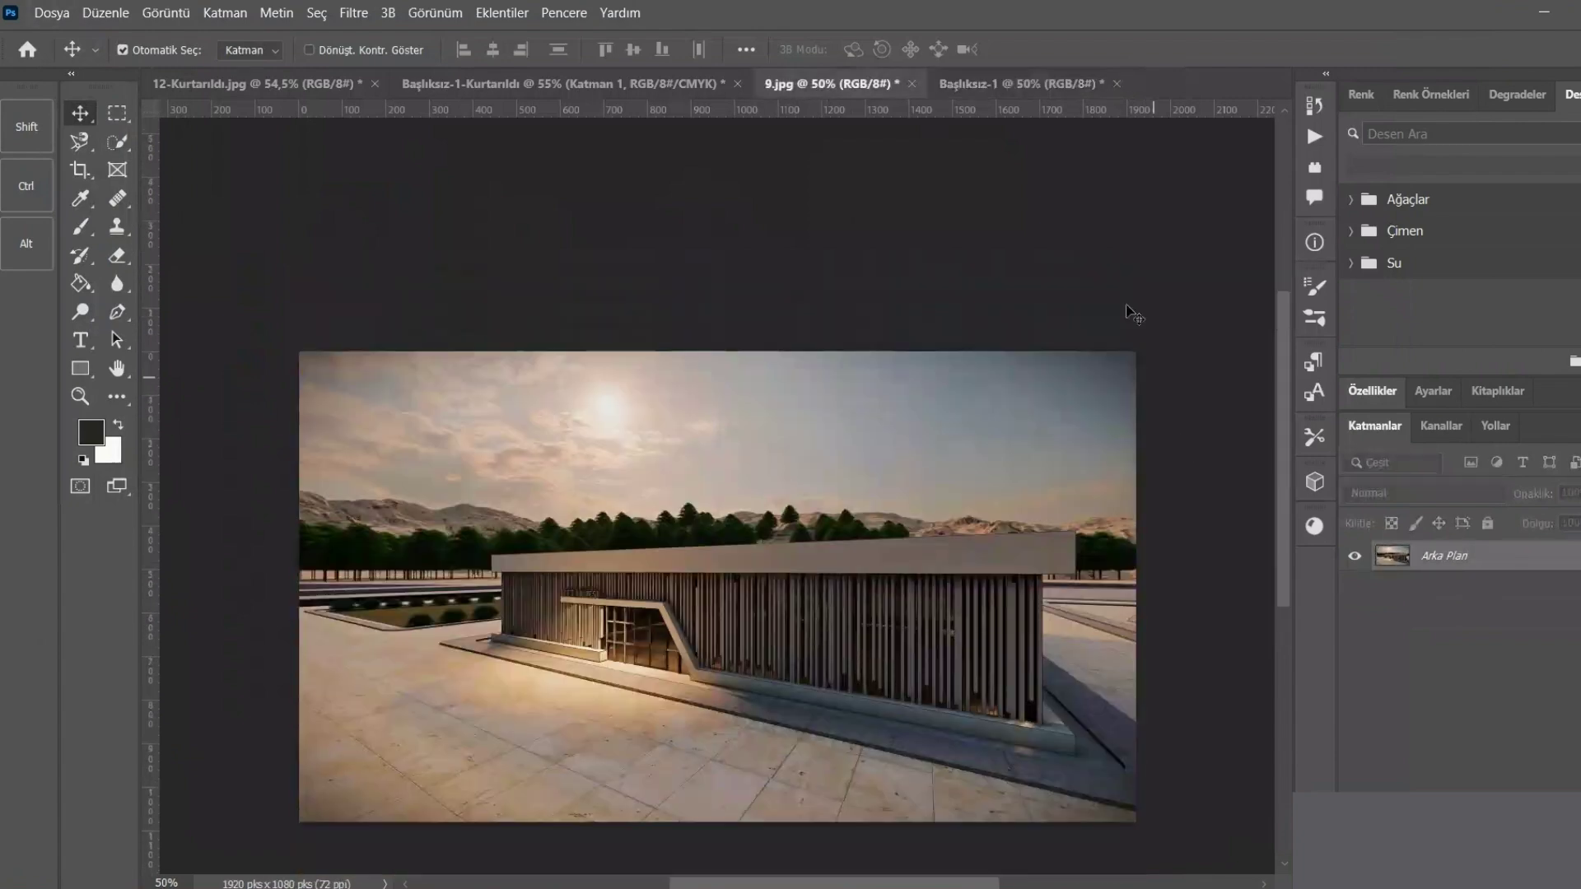
pyautogui.scroll(-1, 1134, 315)
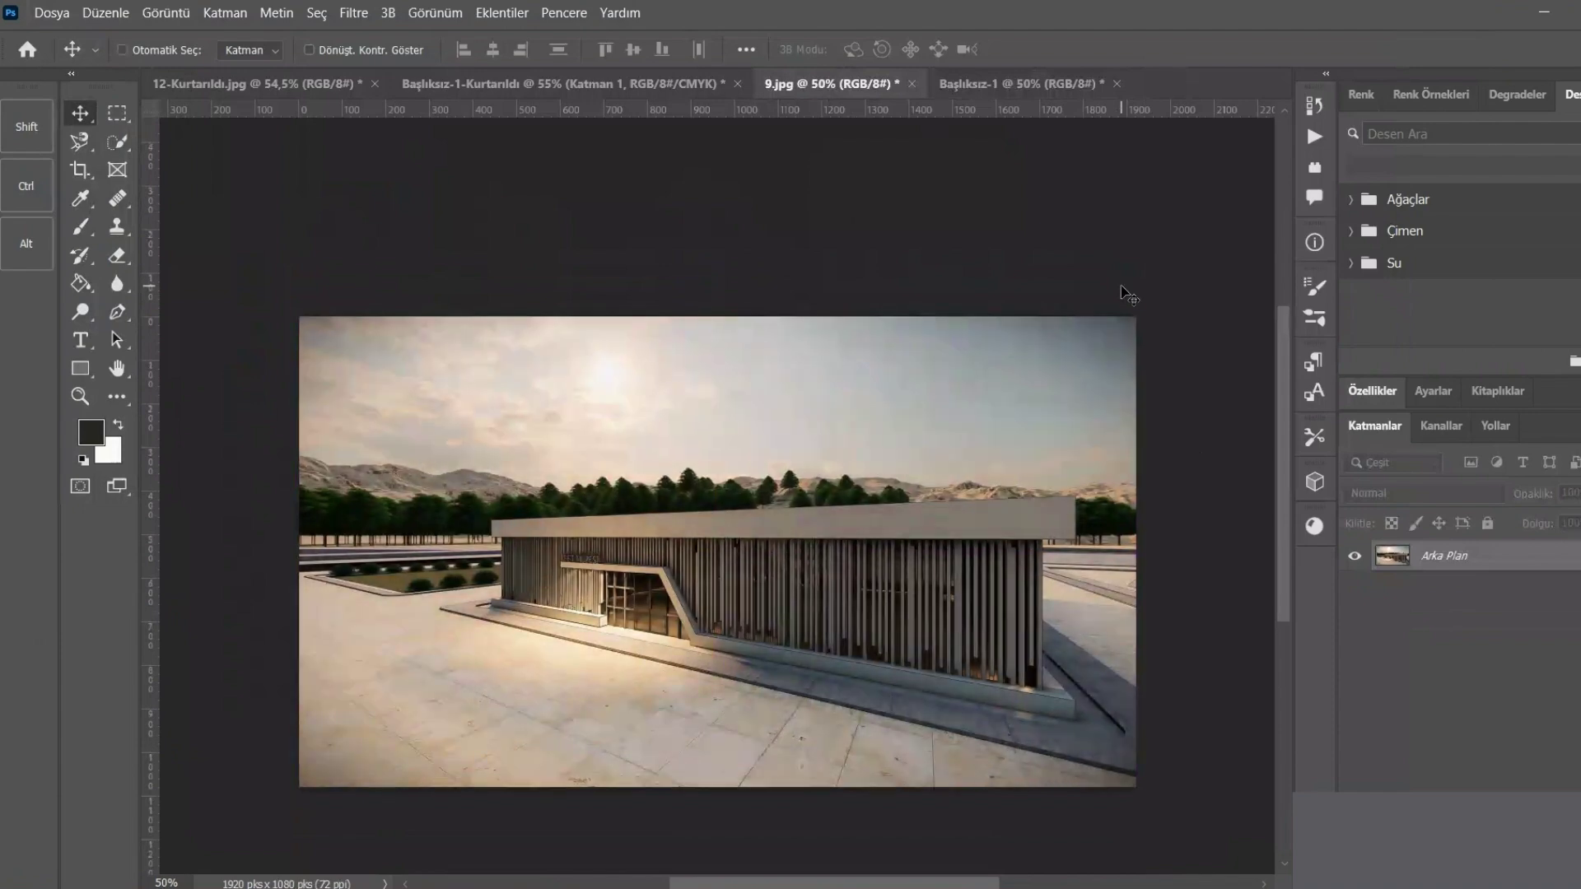
pyautogui.click(1050, 87)
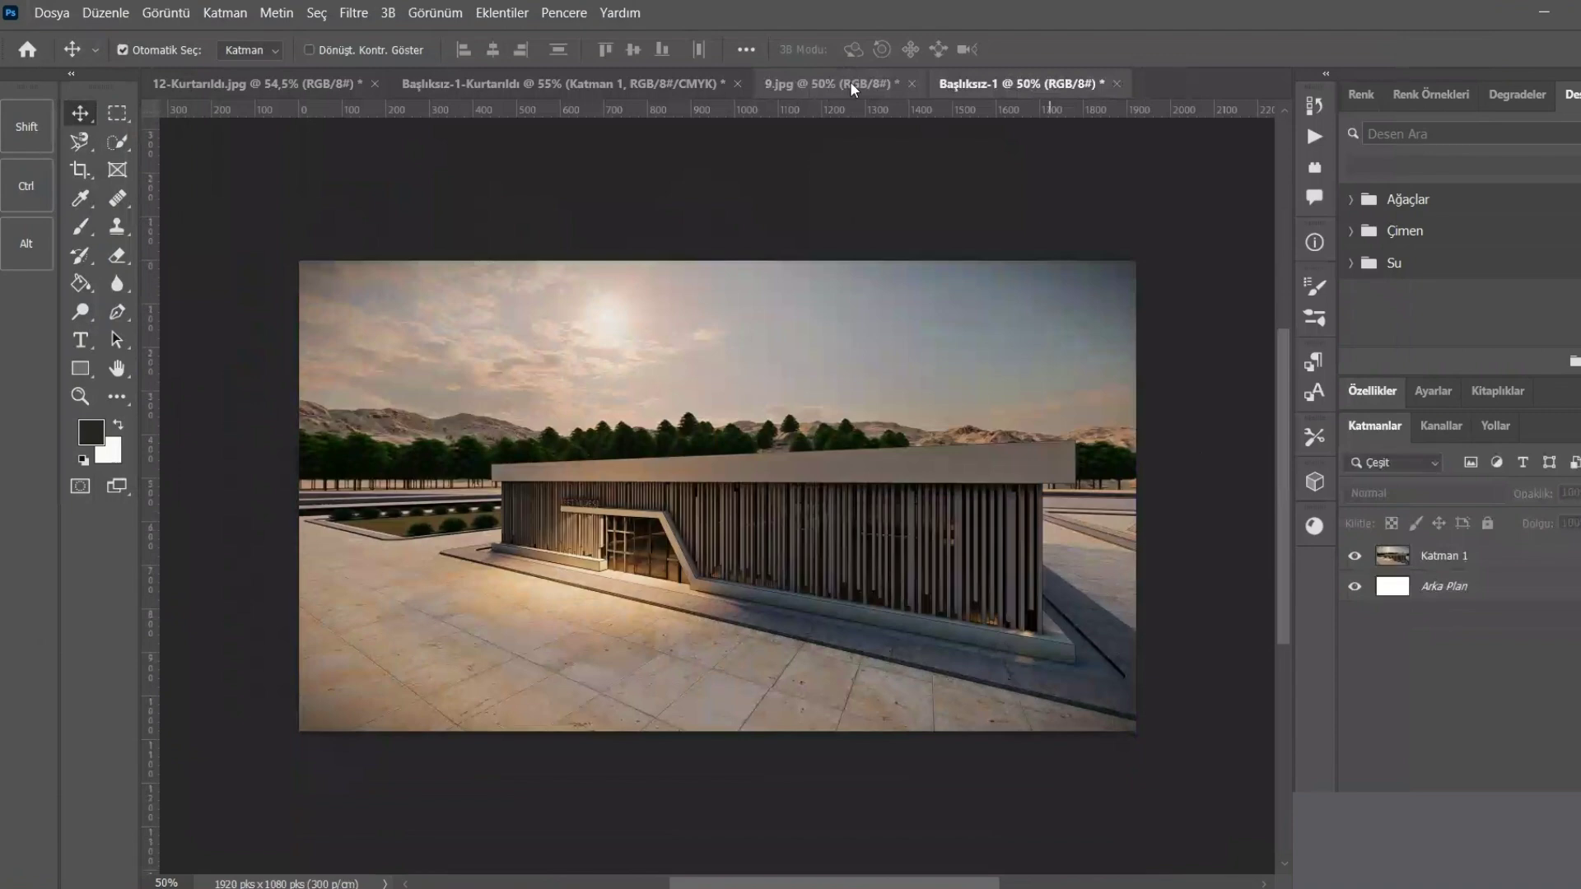
pyautogui.click(849, 82)
pyautogui.click(976, 82)
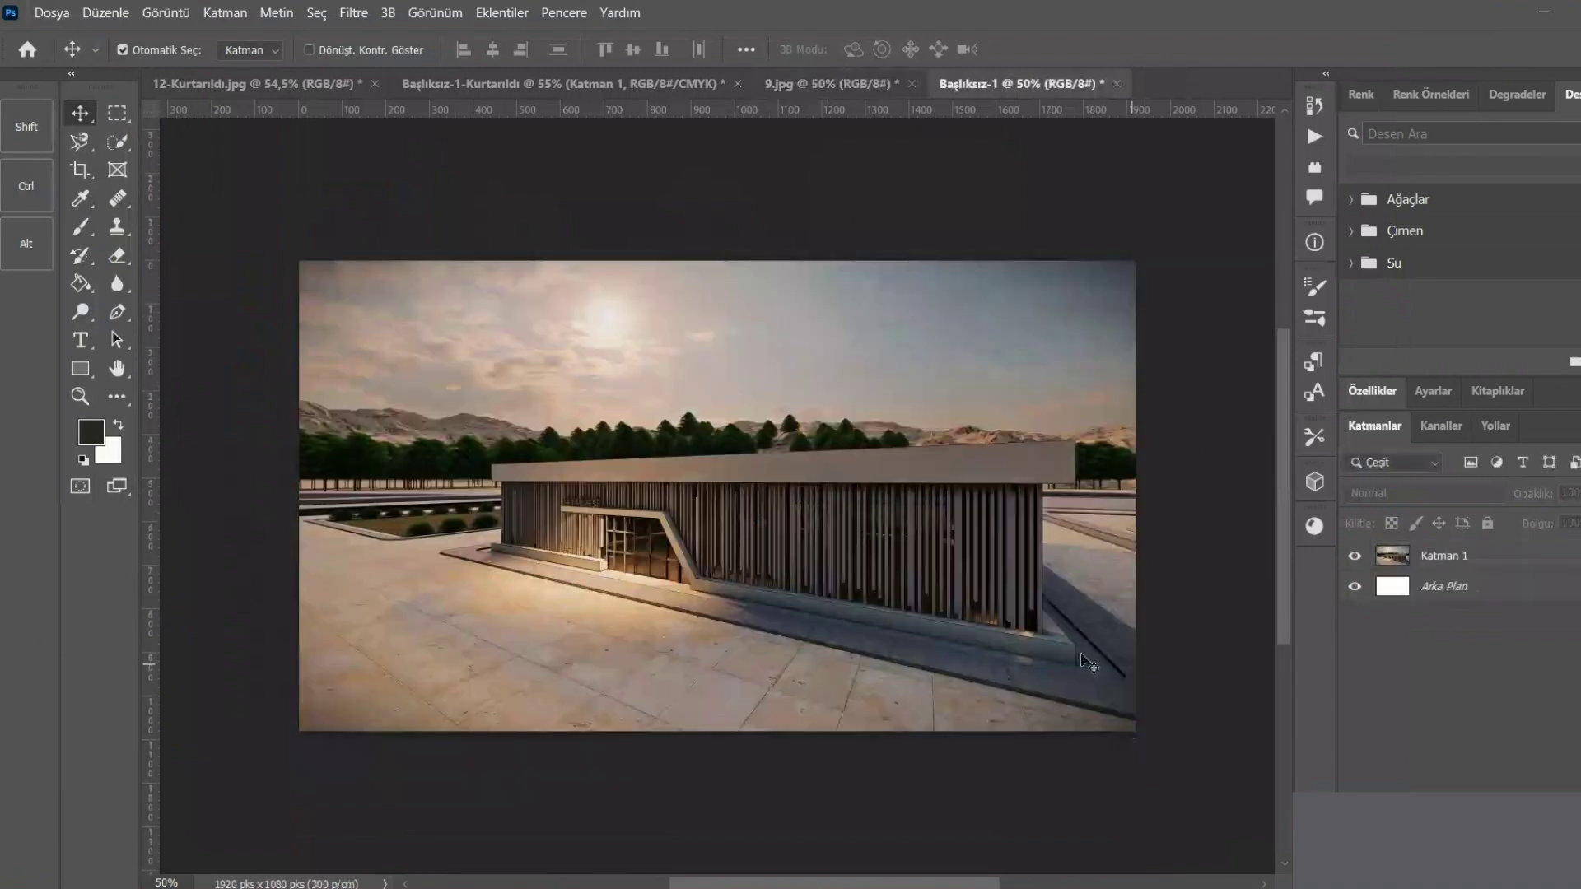
pyautogui.click(105, 12)
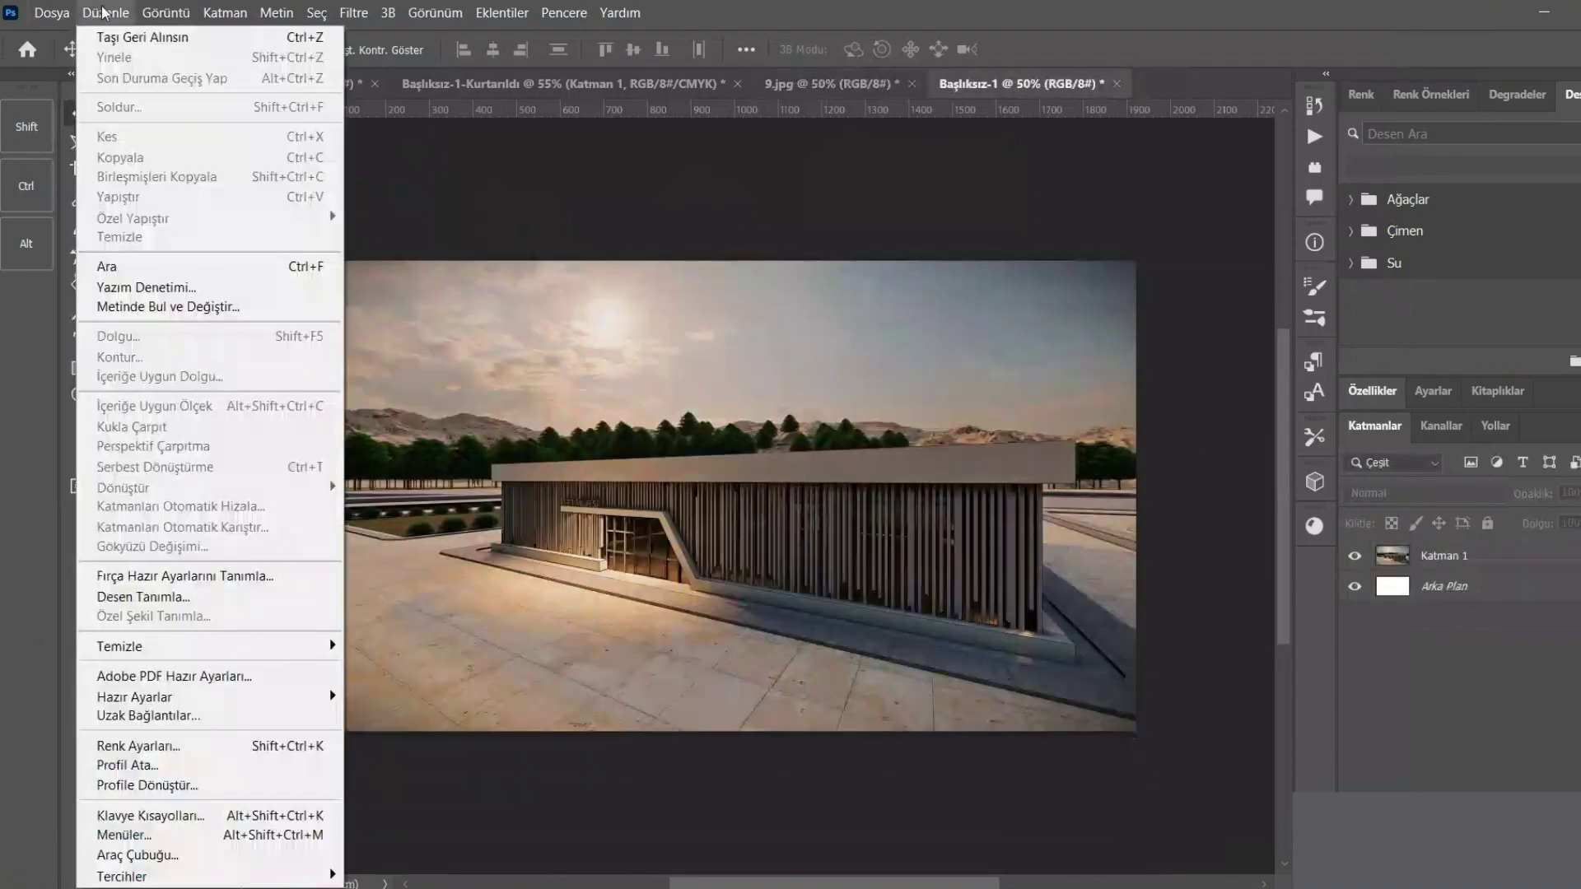
# - Select the Katman 1 layer and start Düzenle > Gökyüzü Değişimi (Sky Replacement) on it
pyautogui.press('Escape')
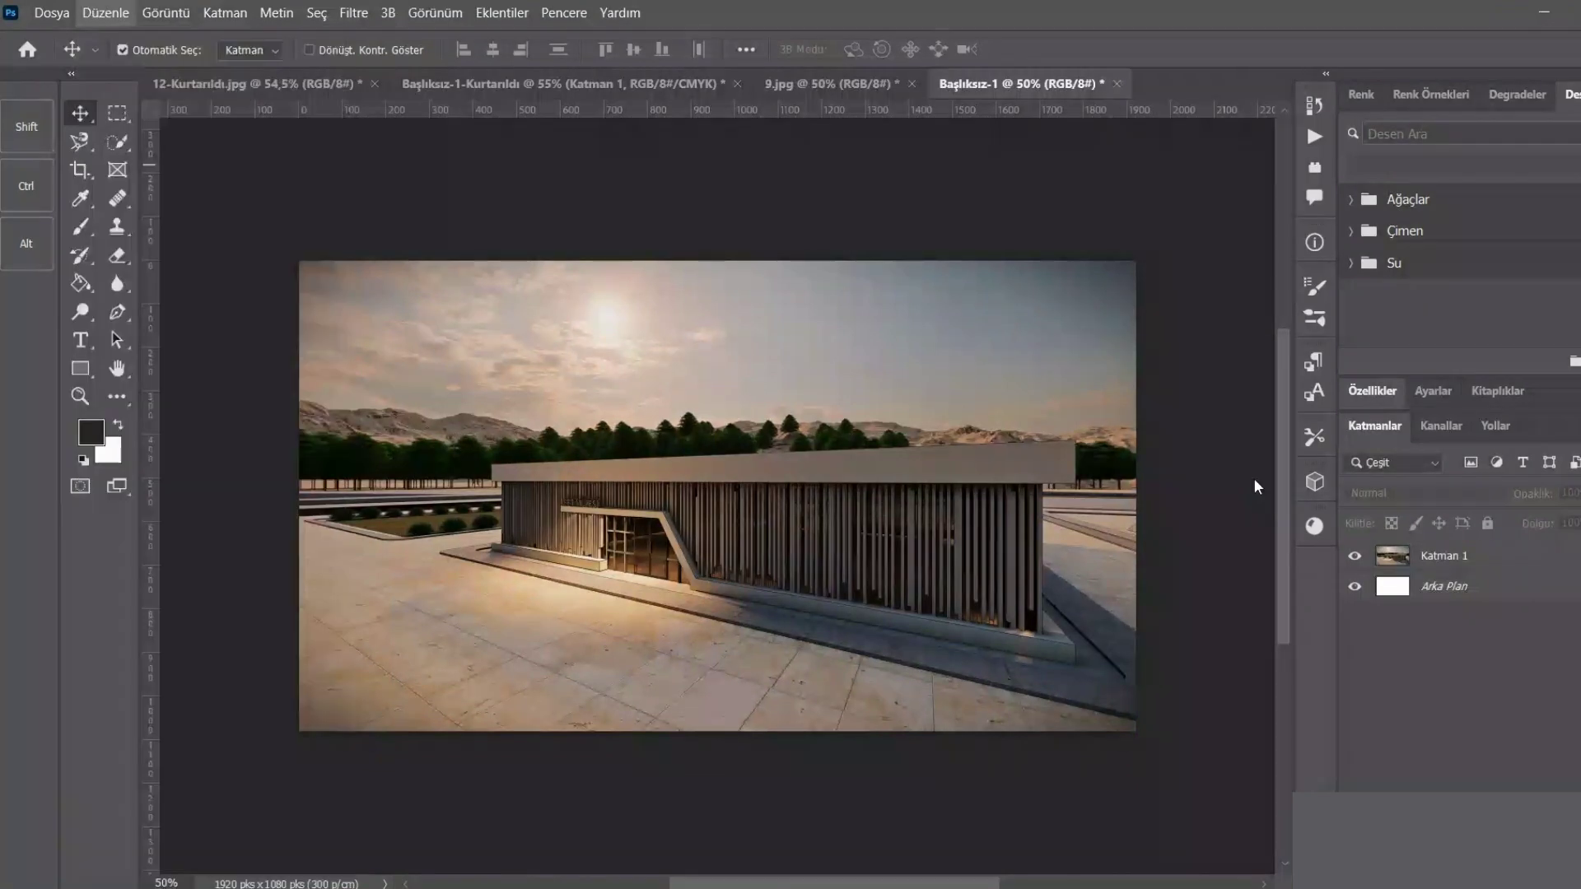
pyautogui.click(120, 10)
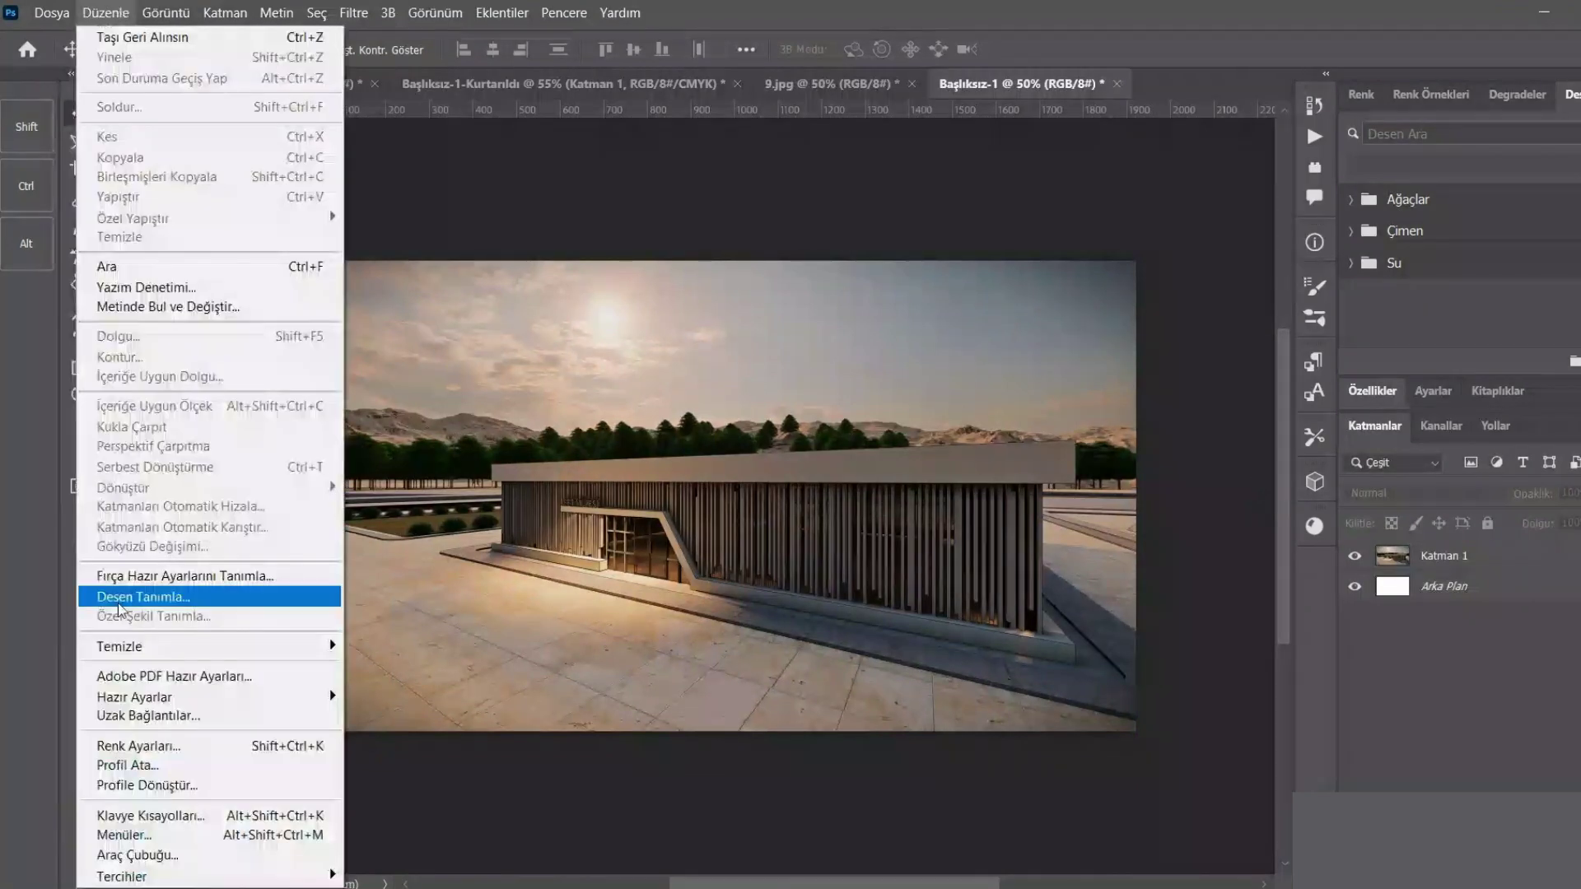
pyautogui.click(1433, 558)
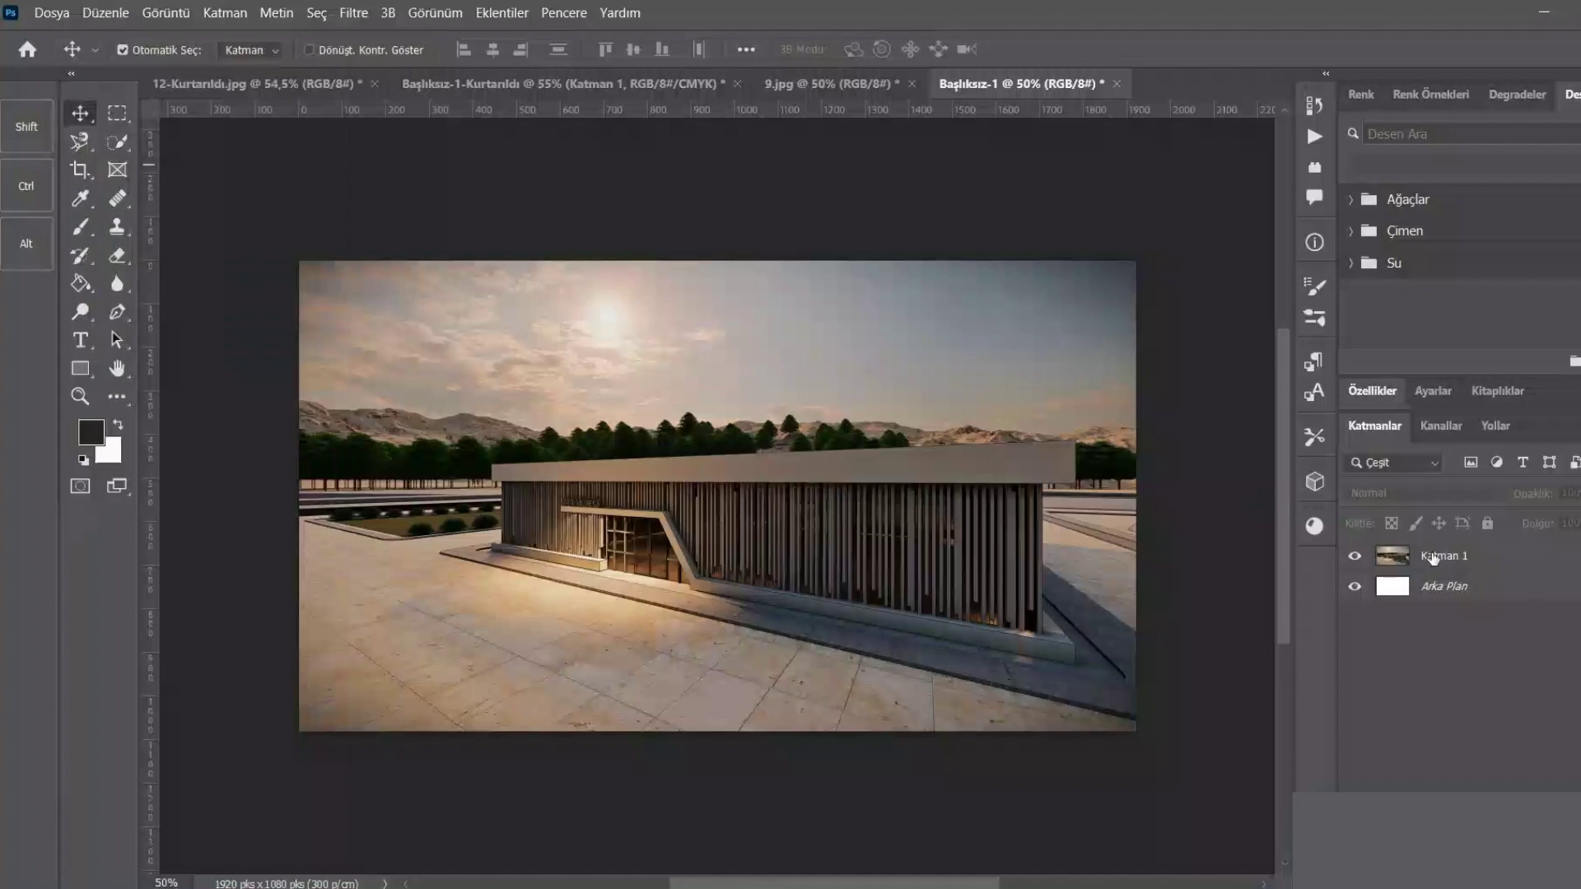
pyautogui.click(1433, 559)
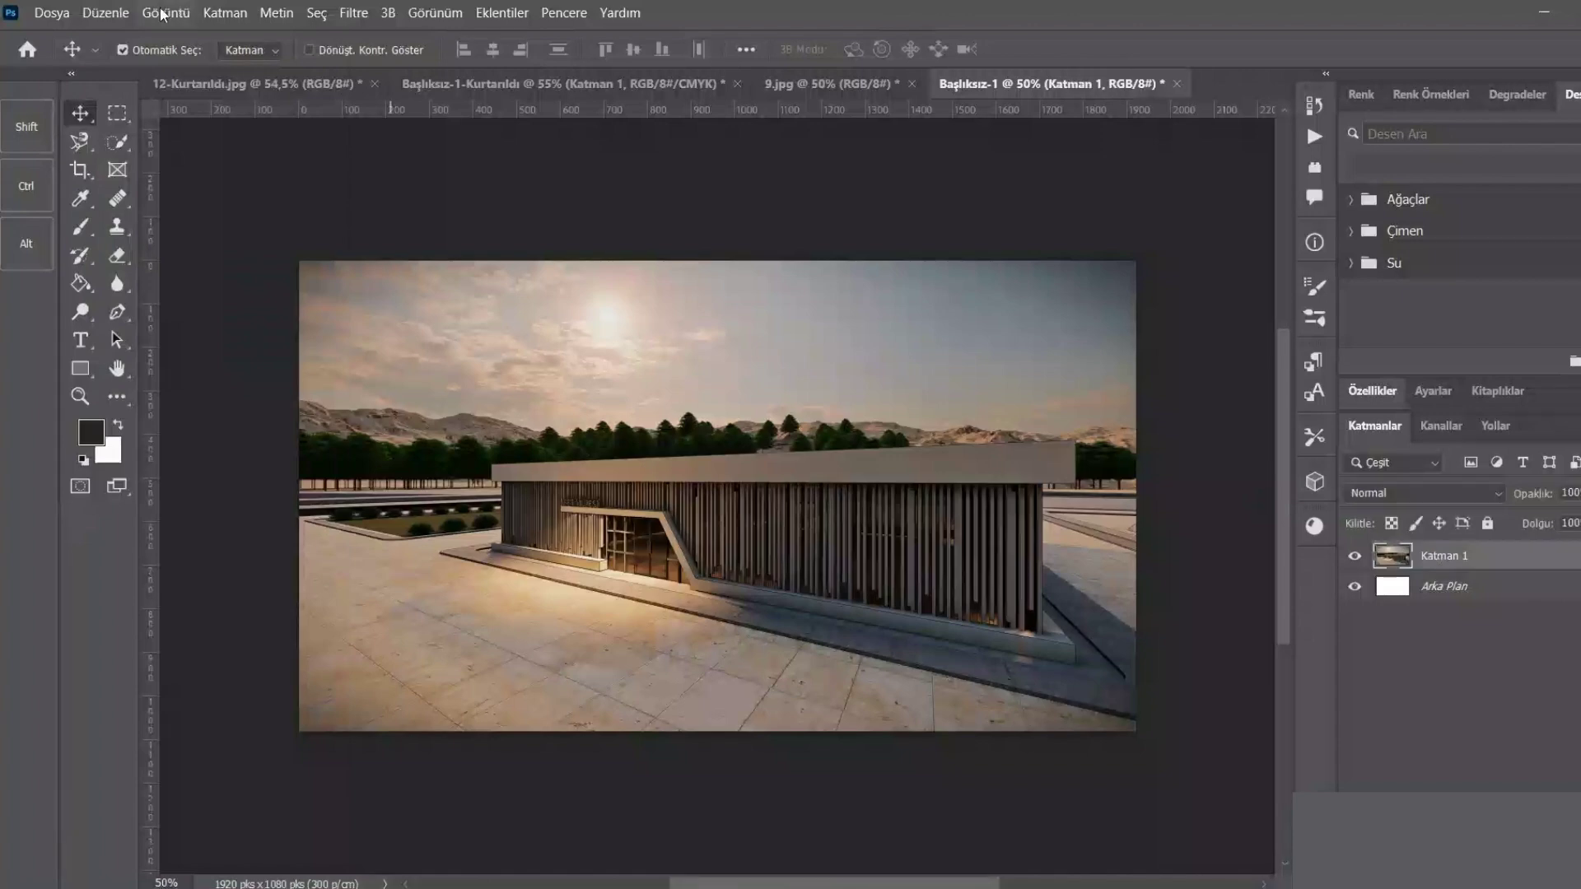
pyautogui.click(106, 13)
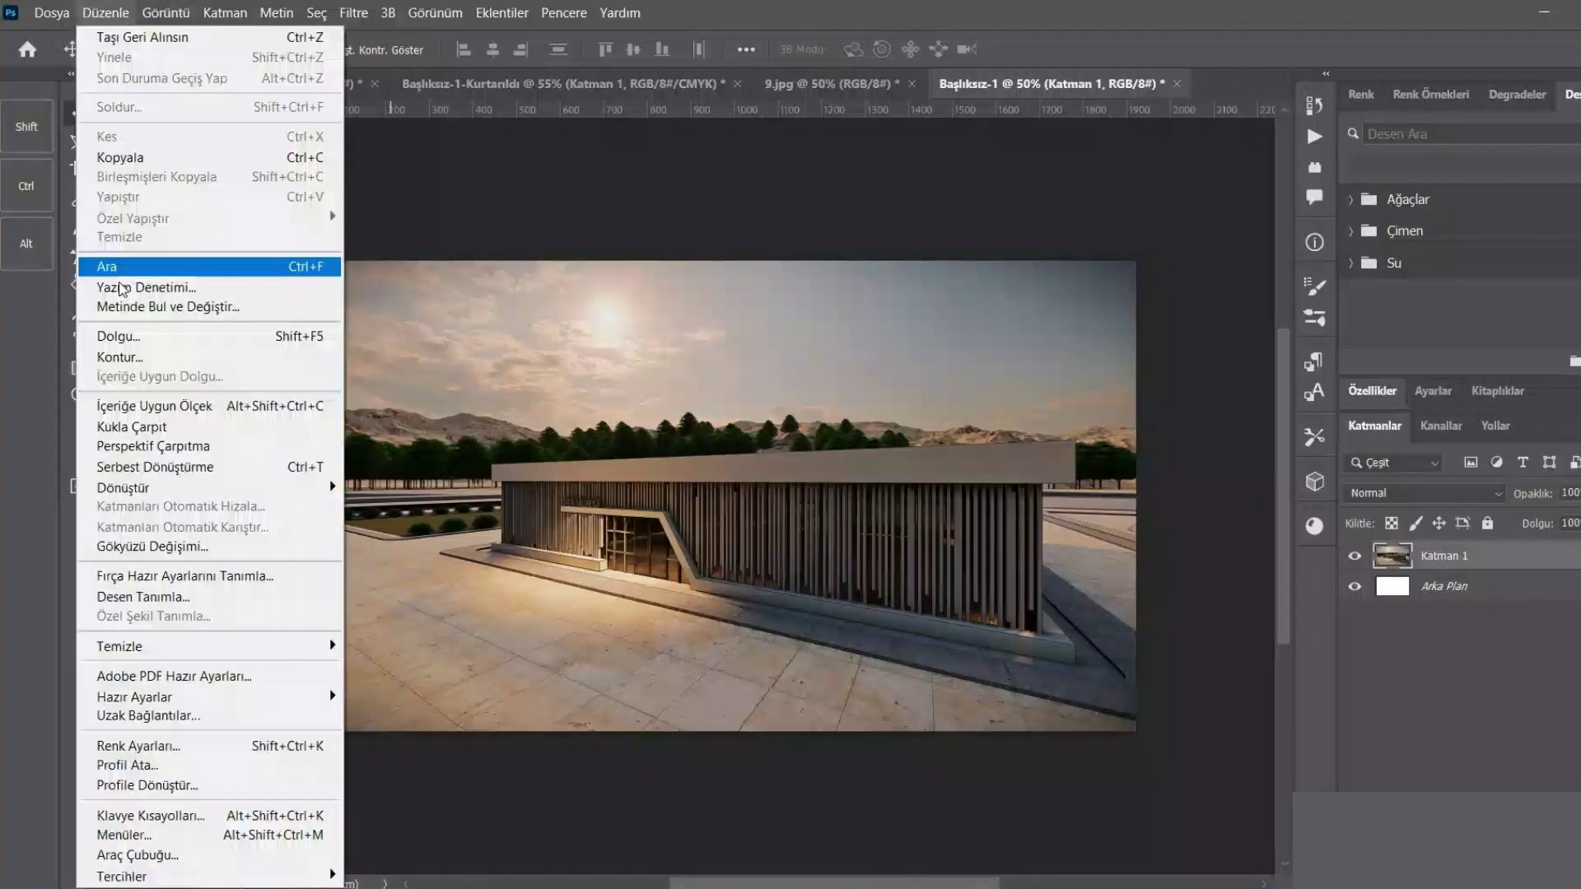
pyautogui.moveTo(123, 486)
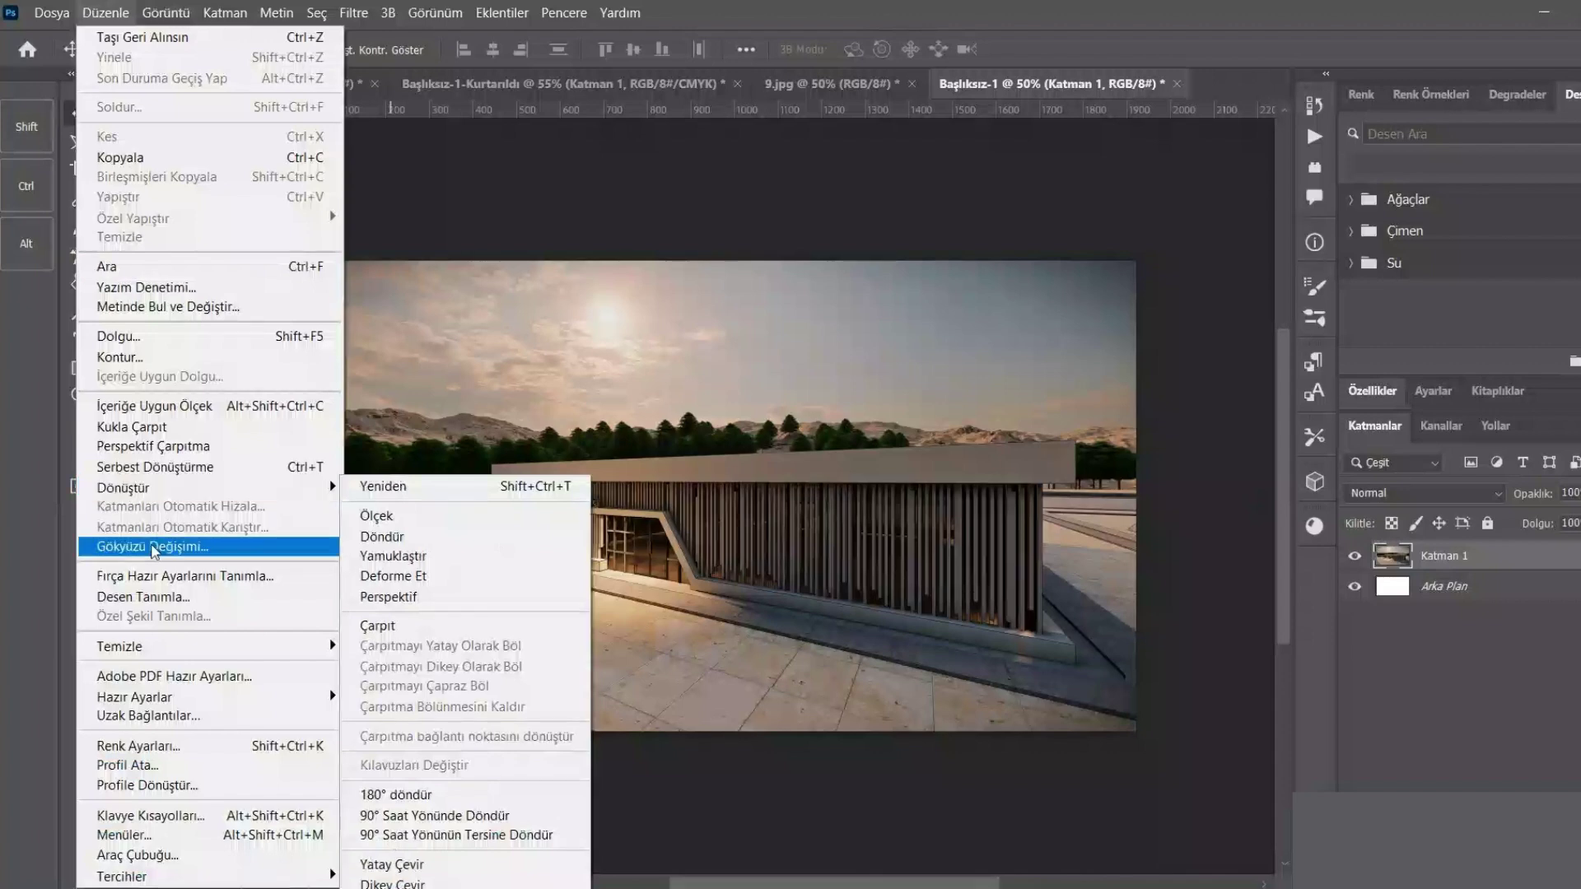
pyautogui.click(154, 548)
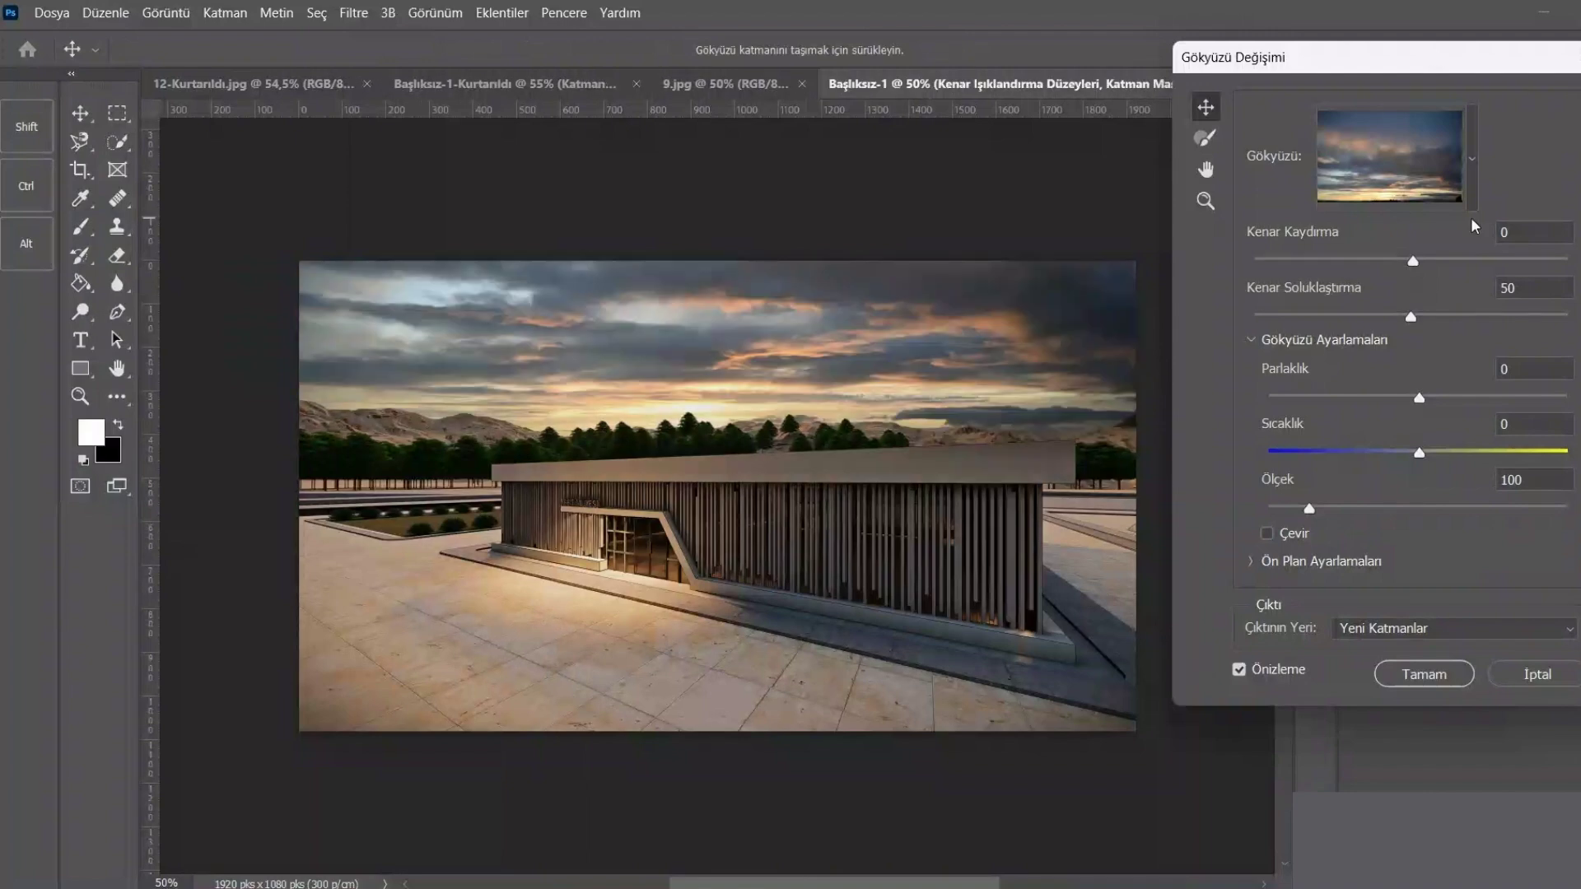
# - Try several Günbatımları sunset presets, ending on an orange-cloud sunset sky
pyautogui.click(1472, 177)
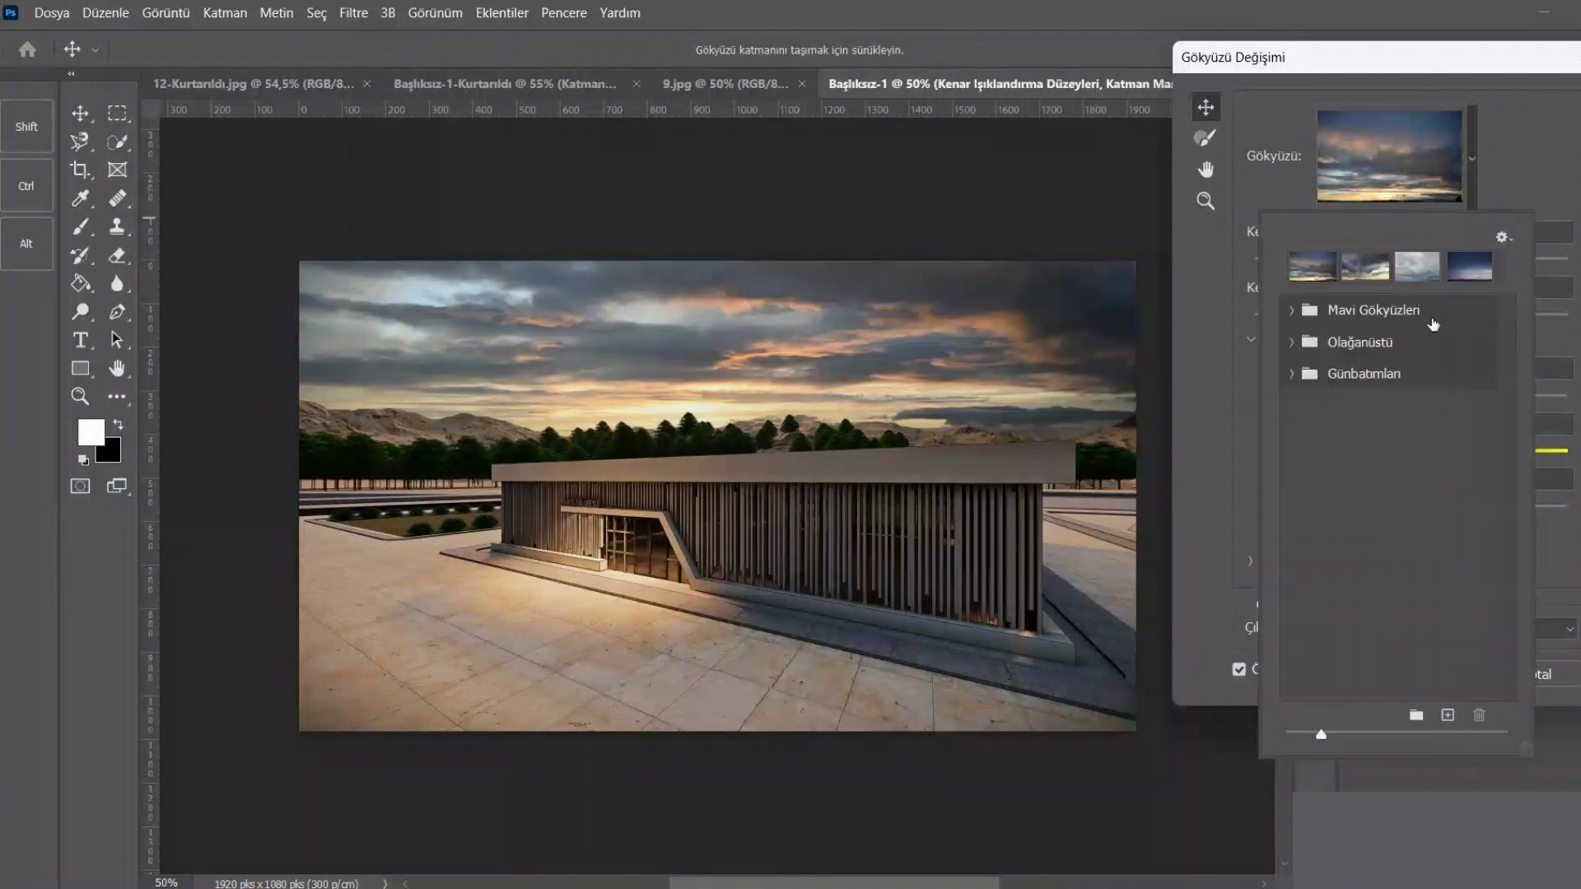
pyautogui.click(1430, 324)
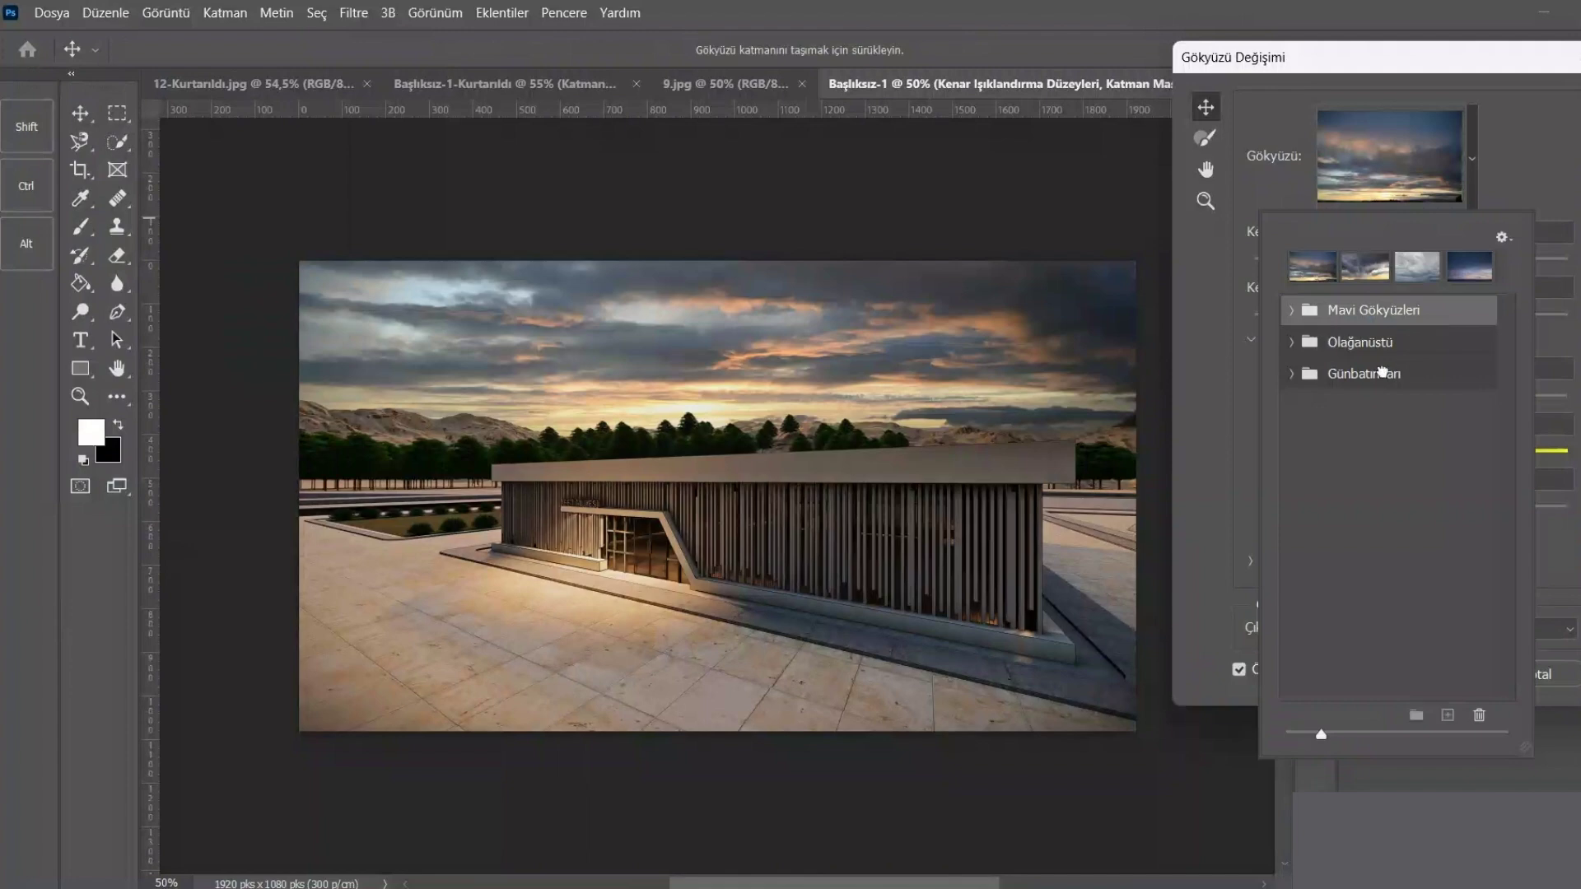
pyautogui.click(1384, 372)
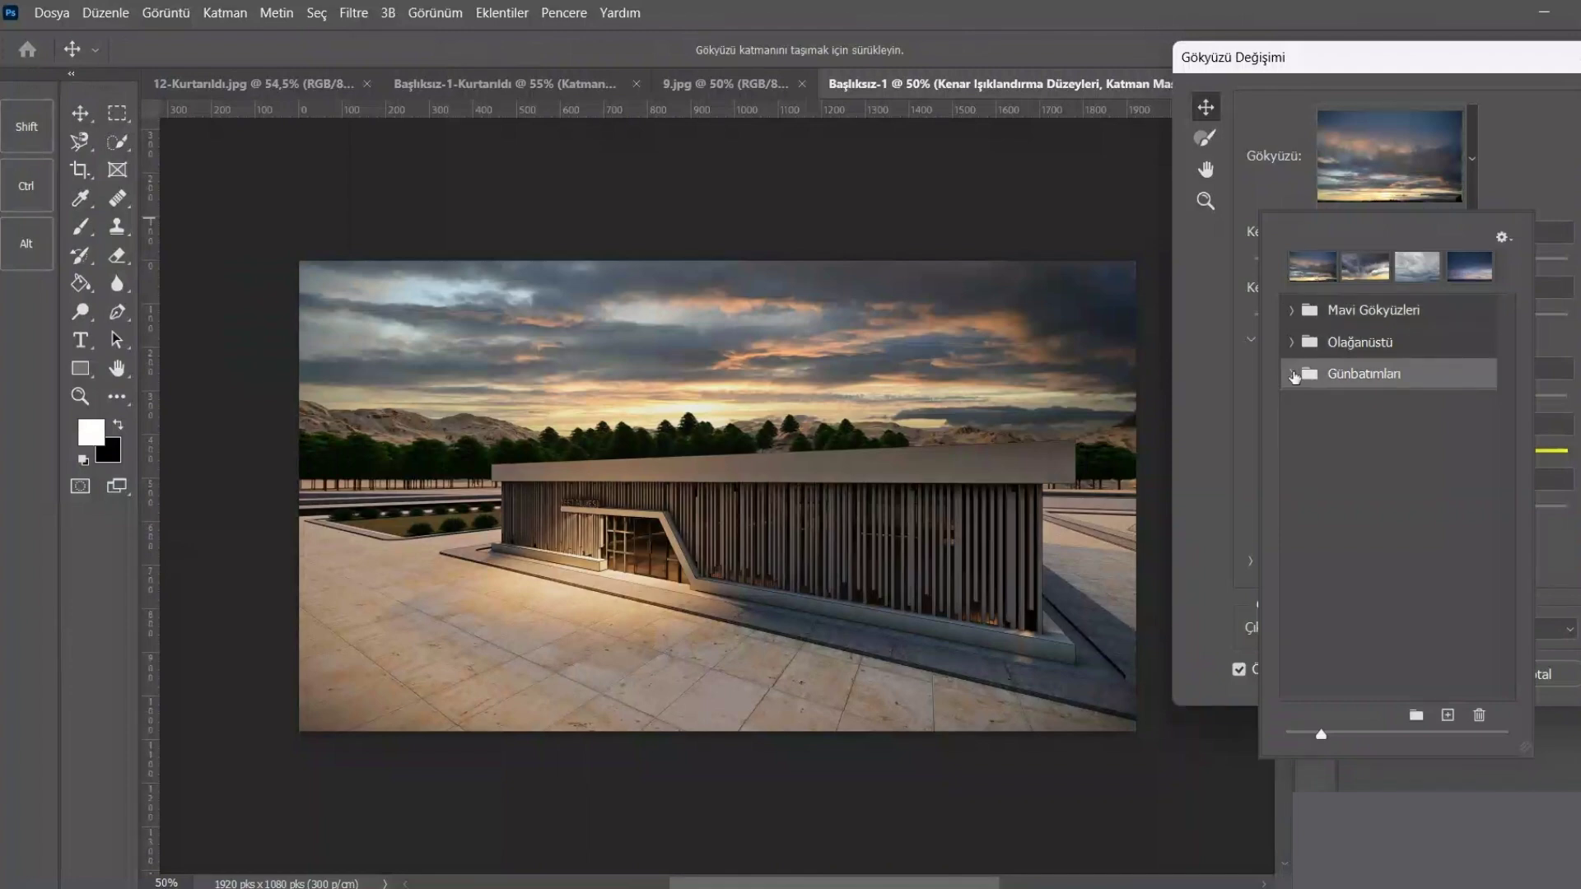
pyautogui.click(1292, 374)
pyautogui.scroll(-1, 1376, 494)
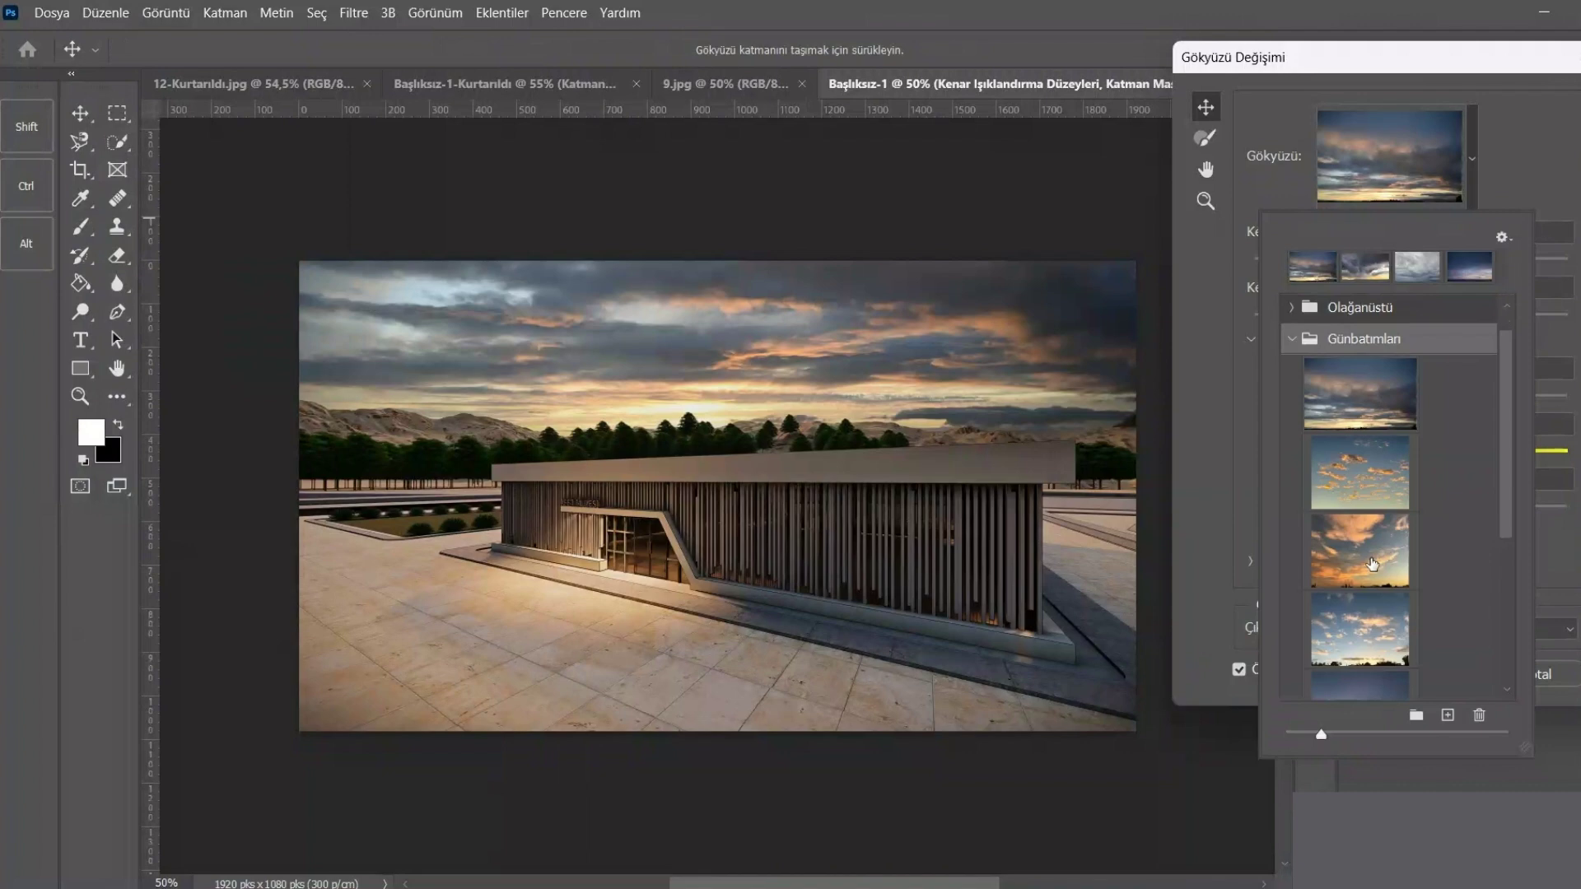
pyautogui.click(1372, 564)
pyautogui.scroll(-2, 1371, 535)
pyautogui.click(1371, 478)
pyautogui.scroll(-1, 1371, 477)
pyautogui.click(1372, 476)
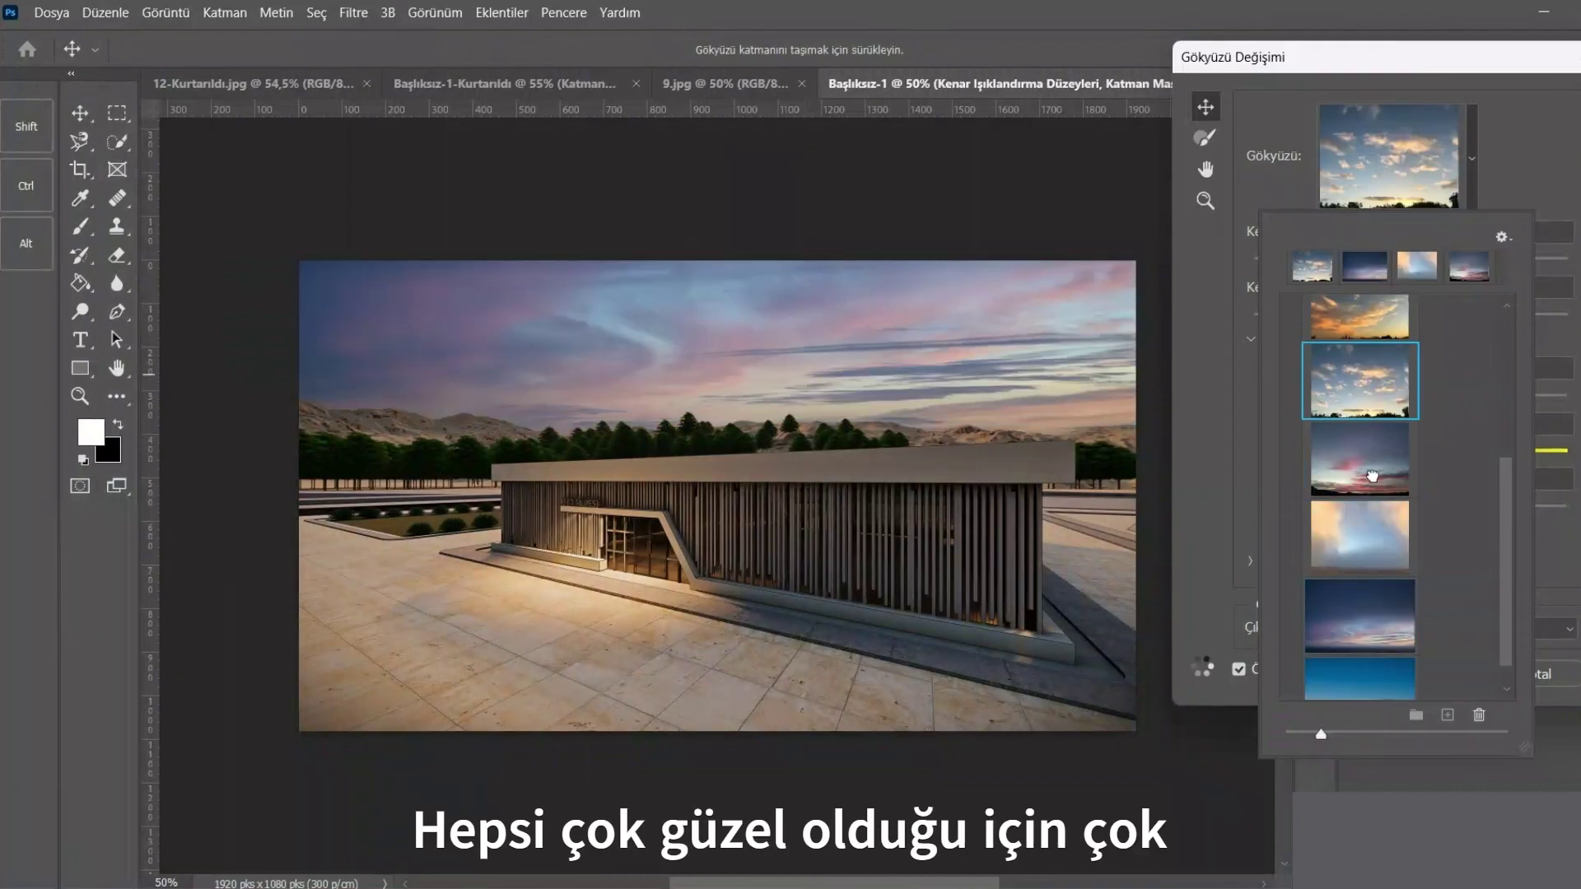
pyautogui.moveTo(1504, 574); pyautogui.dragTo(1504, 430)
pyautogui.click(1350, 502)
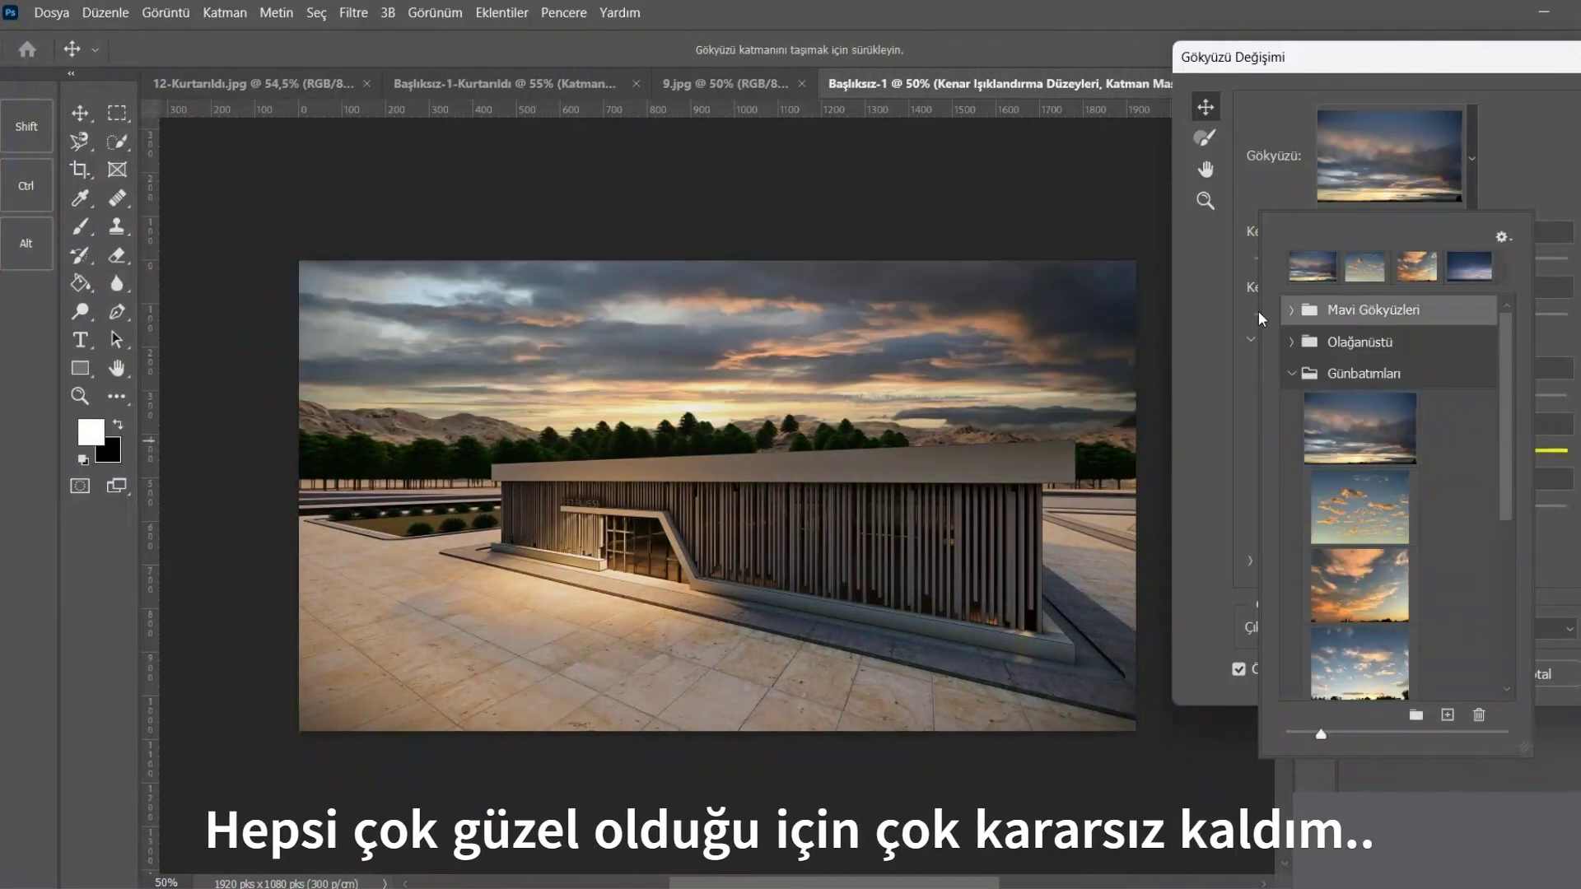
# - Try Mavi Gökyüzleri blue sky presets with puffy and wispy clouds
pyautogui.click(1366, 310)
pyautogui.scroll(-3, 1358, 411)
pyautogui.click(1360, 558)
pyautogui.click(1347, 346)
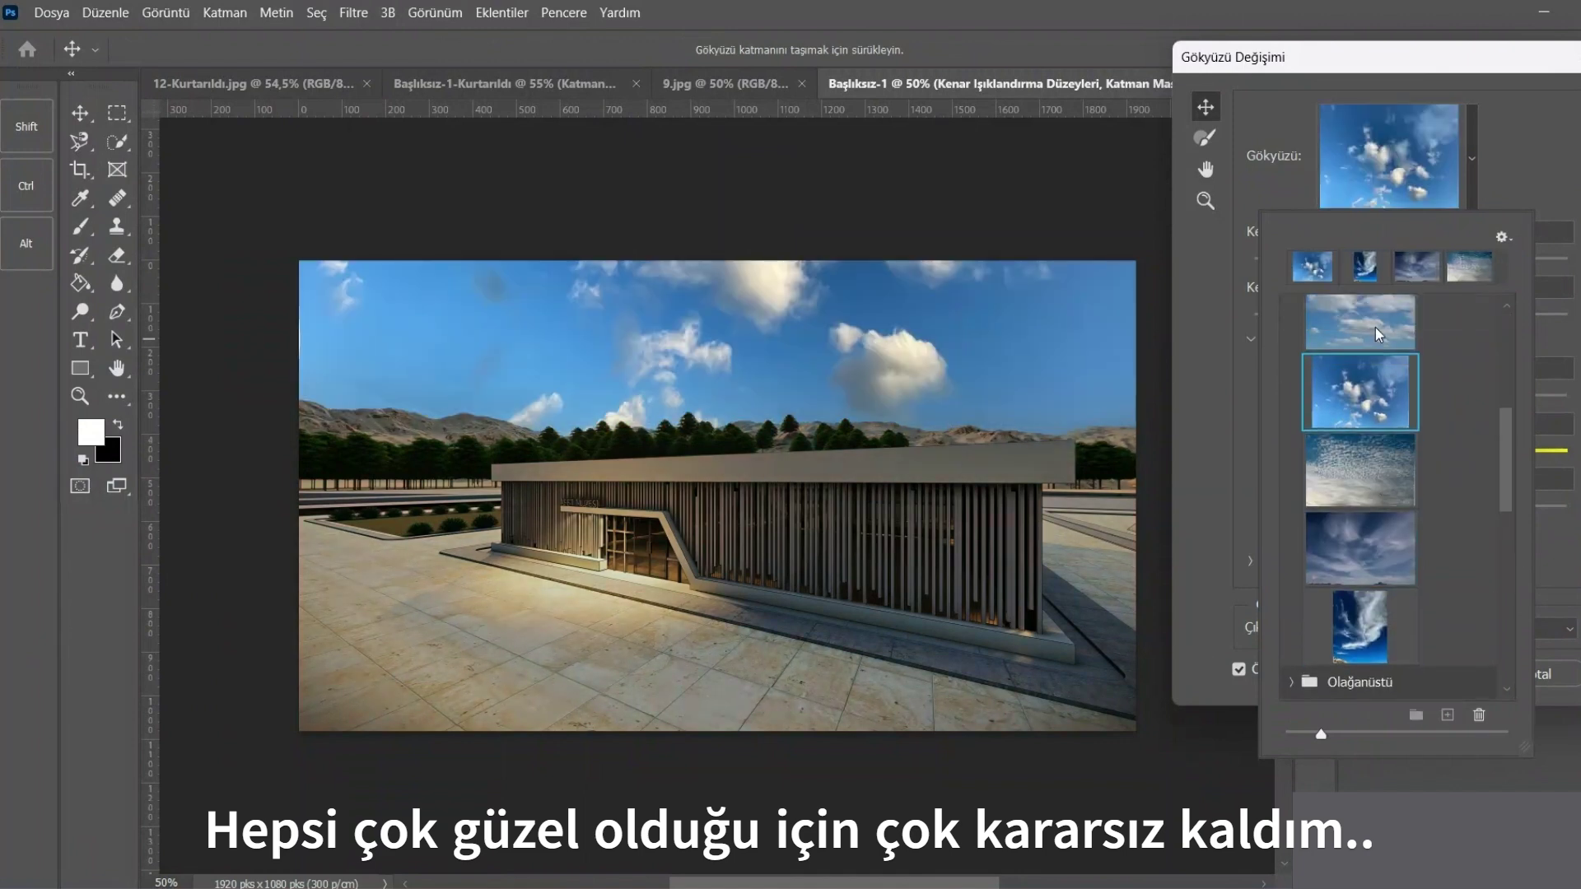
pyautogui.click(1383, 324)
pyautogui.scroll(3, 1440, 369)
pyautogui.scroll(-3, 1440, 412)
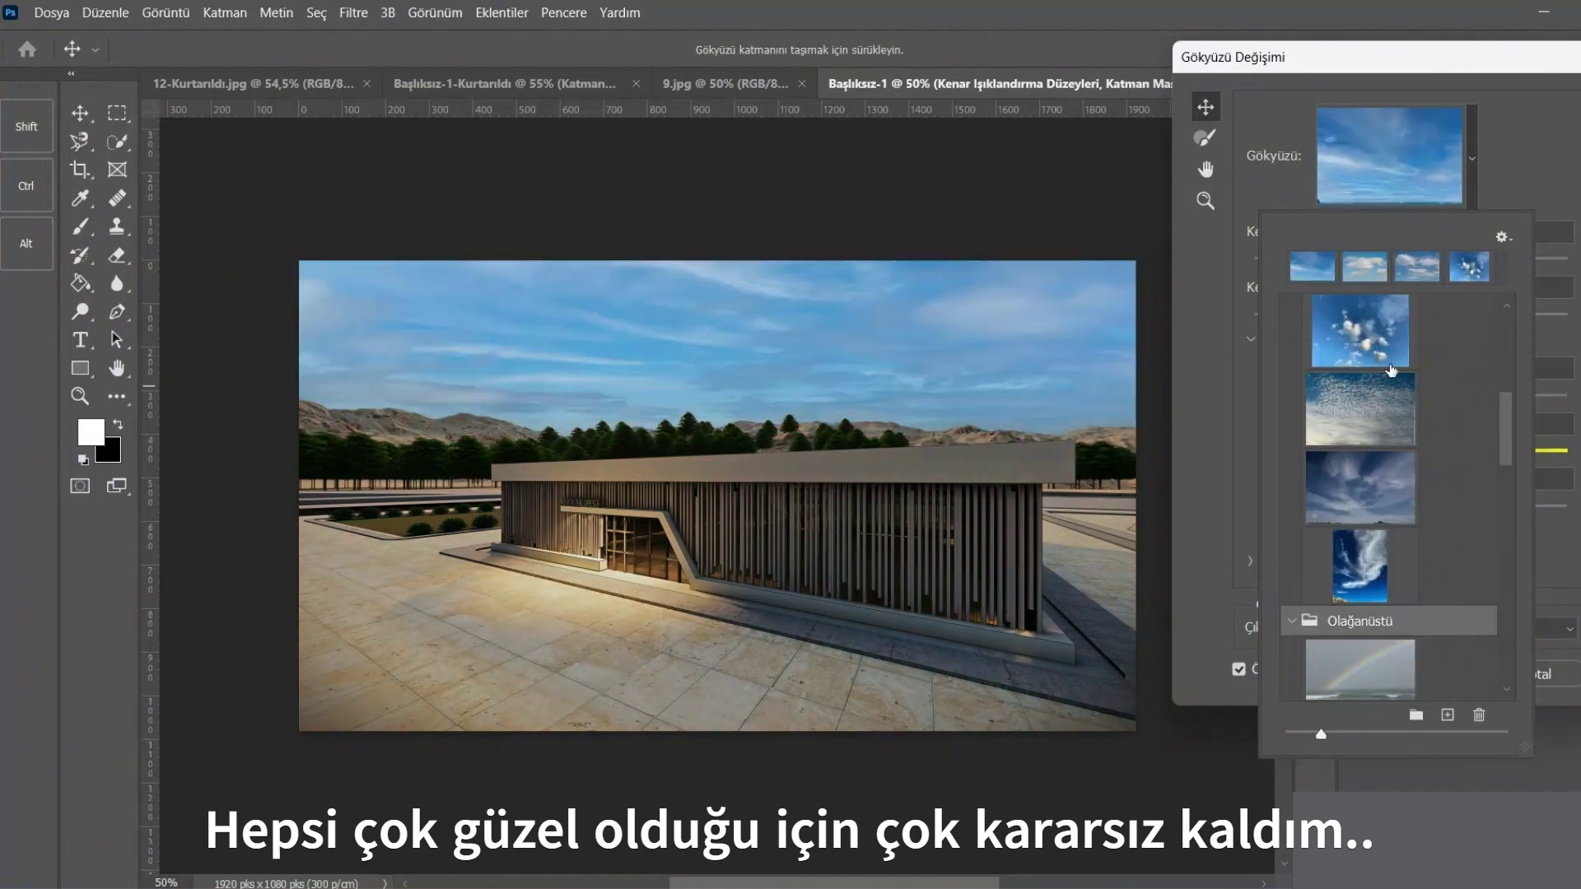
pyautogui.scroll(-3, 1399, 453)
# - Try Olağanüstü rainbow, vivid sunset and stormy grey cloud sky presets
pyautogui.click(1359, 407)
pyautogui.click(1383, 564)
pyautogui.scroll(-1, 1406, 549)
pyautogui.click(1358, 671)
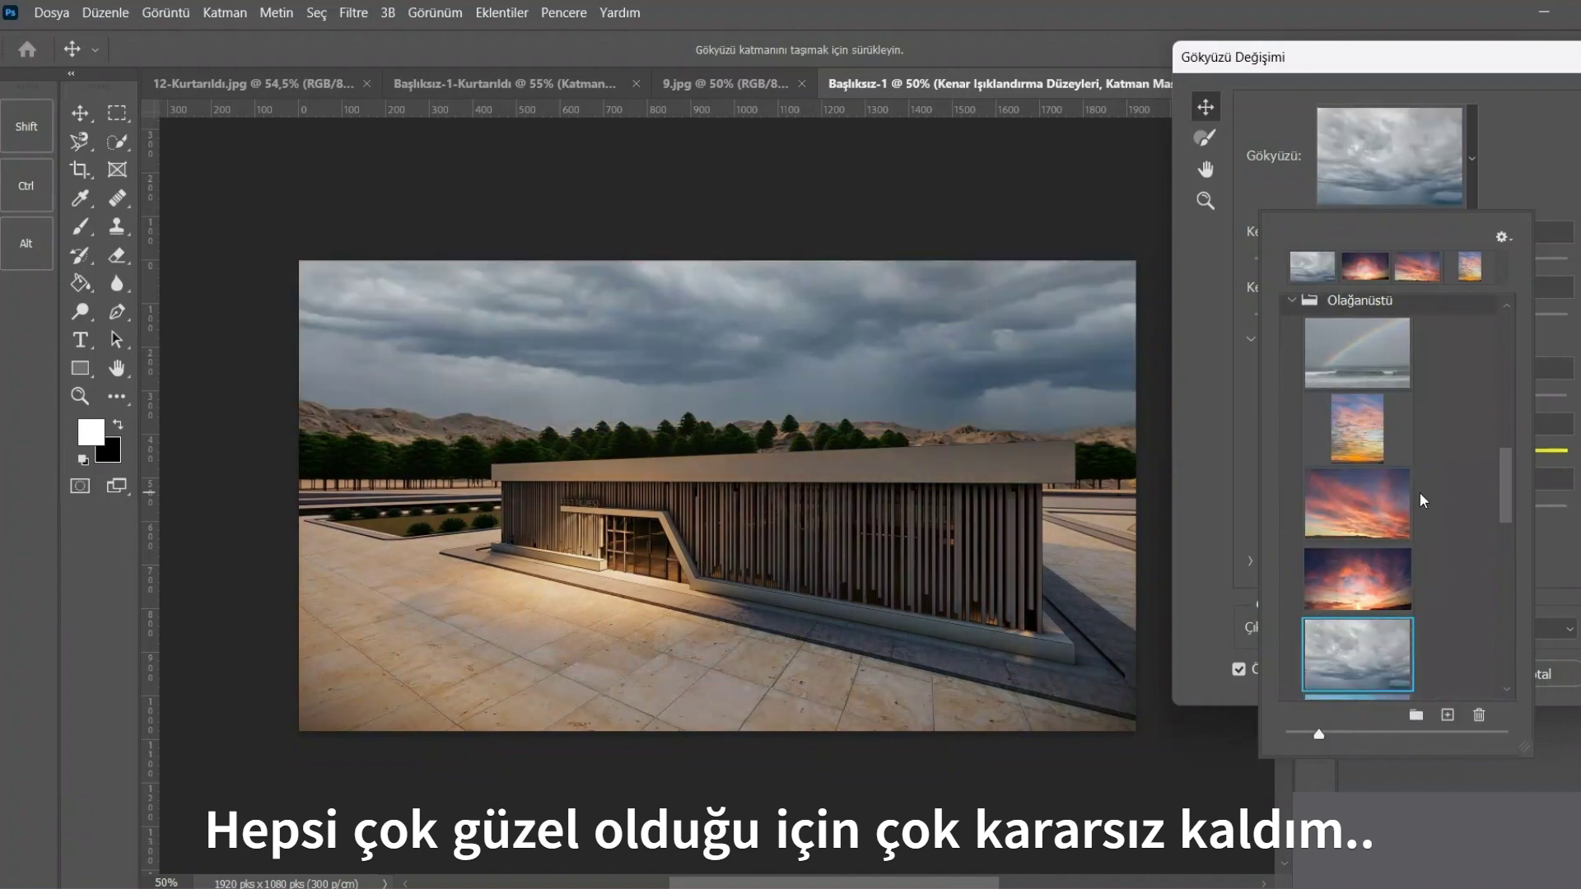
pyautogui.scroll(-1, 1416, 510)
pyautogui.click(1404, 531)
pyautogui.scroll(-2, 1404, 535)
pyautogui.click(1356, 508)
pyautogui.click(1401, 673)
pyautogui.scroll(-1, 1391, 577)
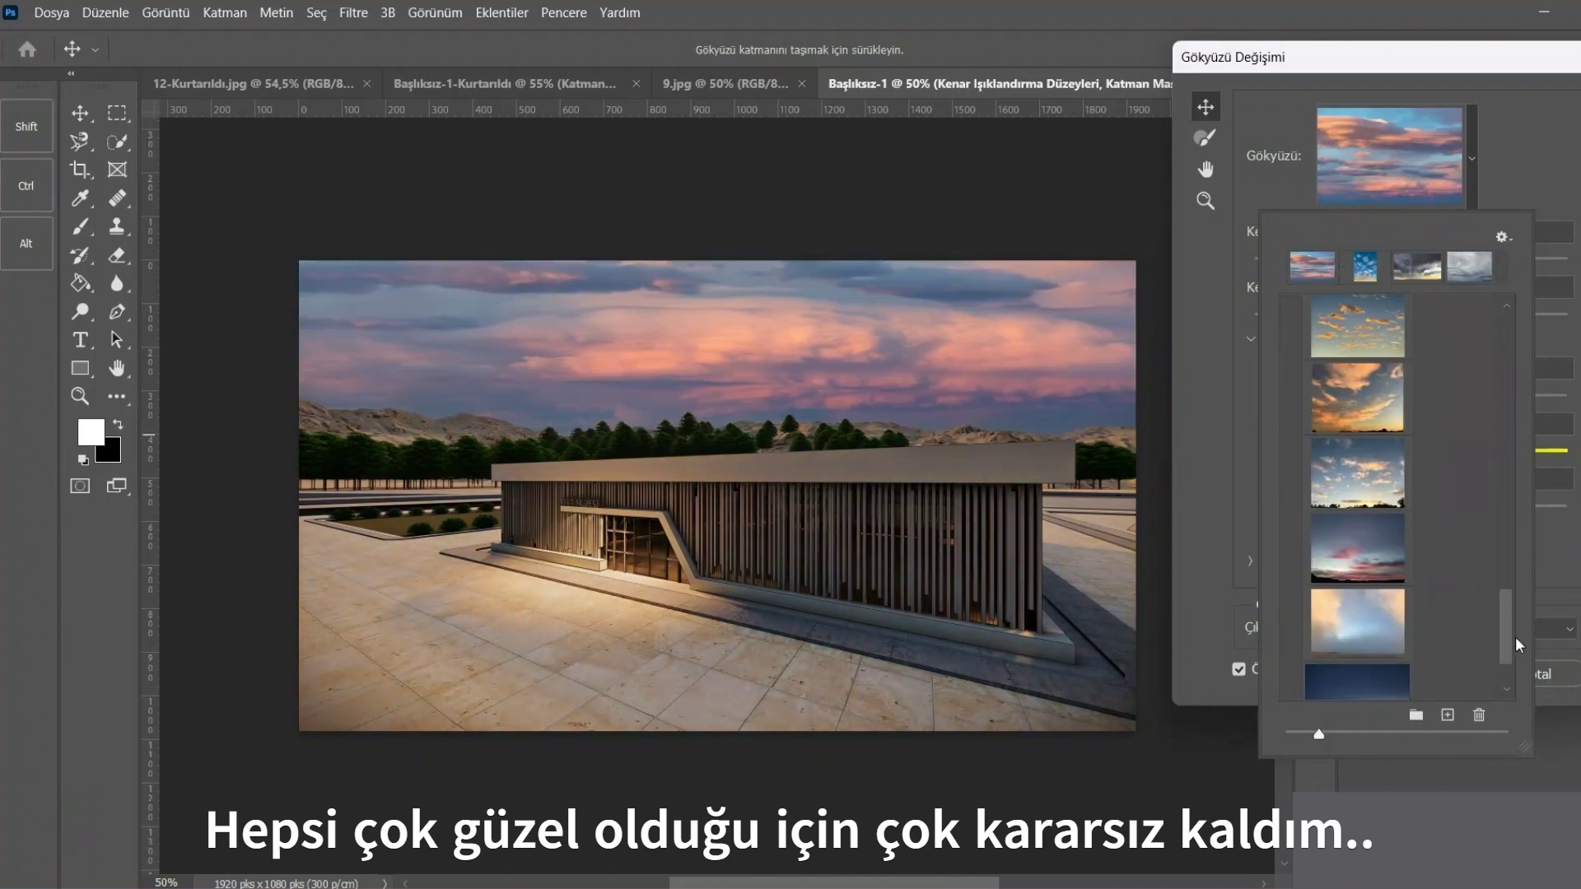
# - Settle on the dark pink-and-blue sunset sky preset
pyautogui.click(1358, 527)
pyautogui.scroll(-1, 1382, 579)
pyautogui.click(1382, 578)
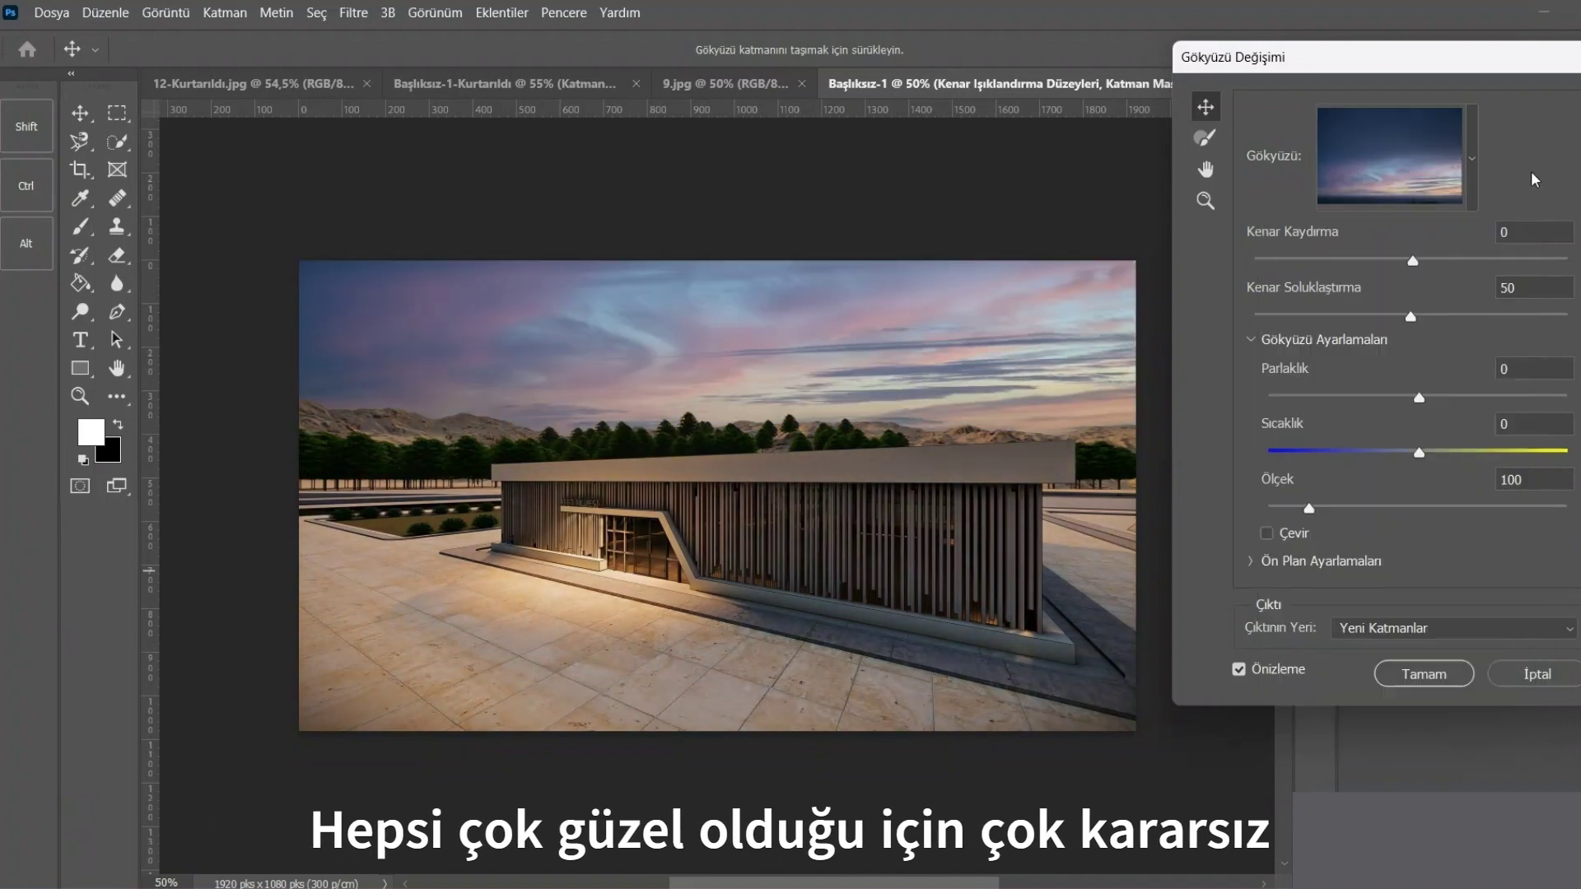
pyautogui.click(1389, 156)
pyautogui.click(1356, 445)
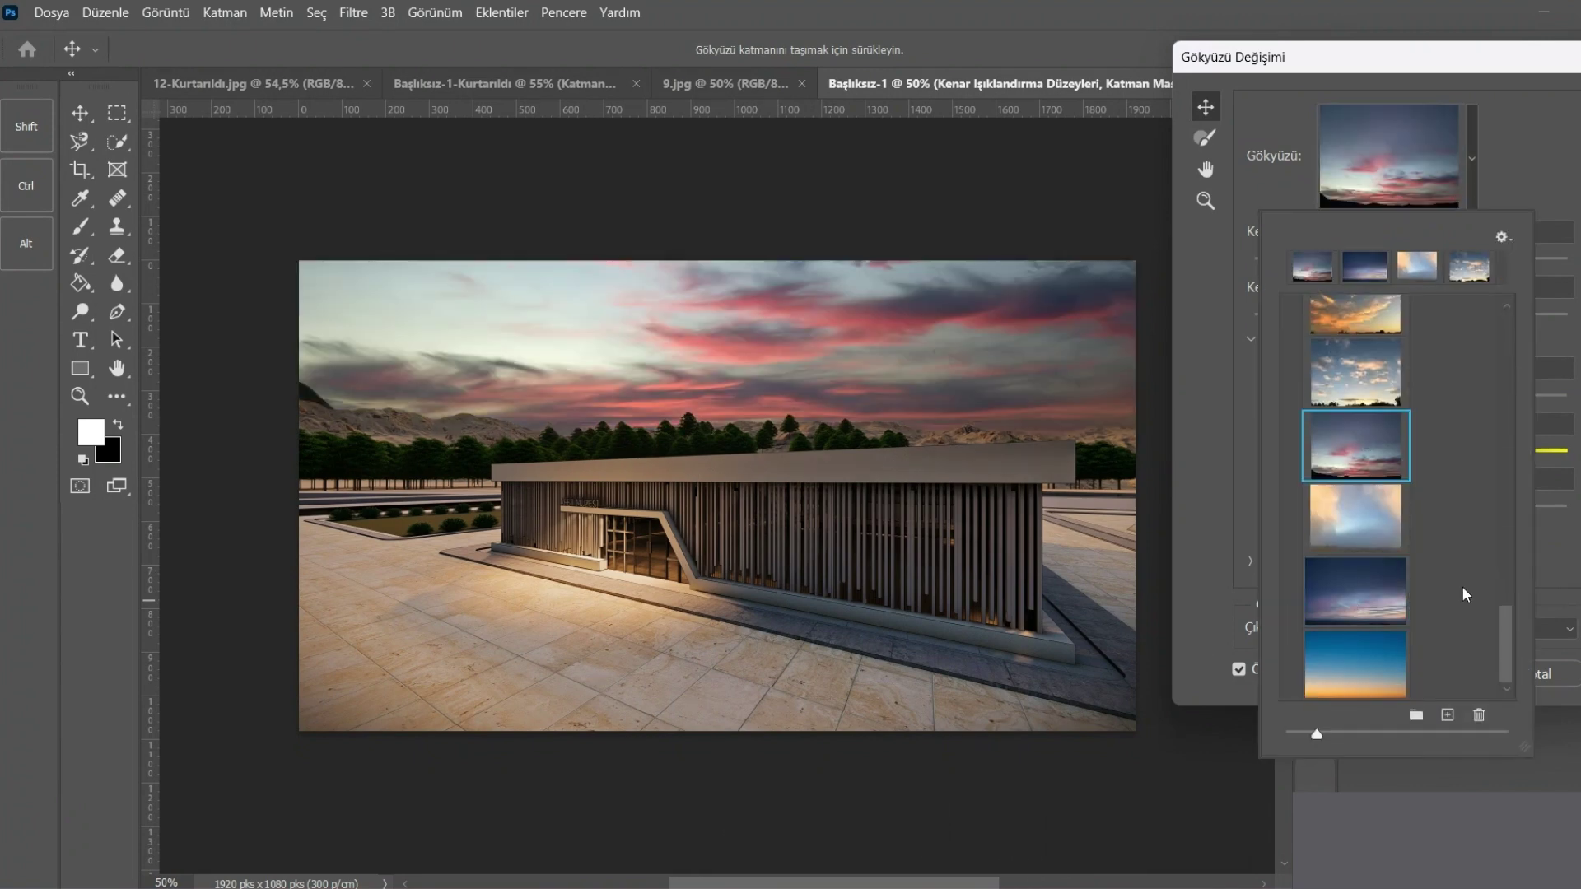
# - Set the sky scale to 107 after testing values between 98 and 123
pyautogui.click(1541, 149)
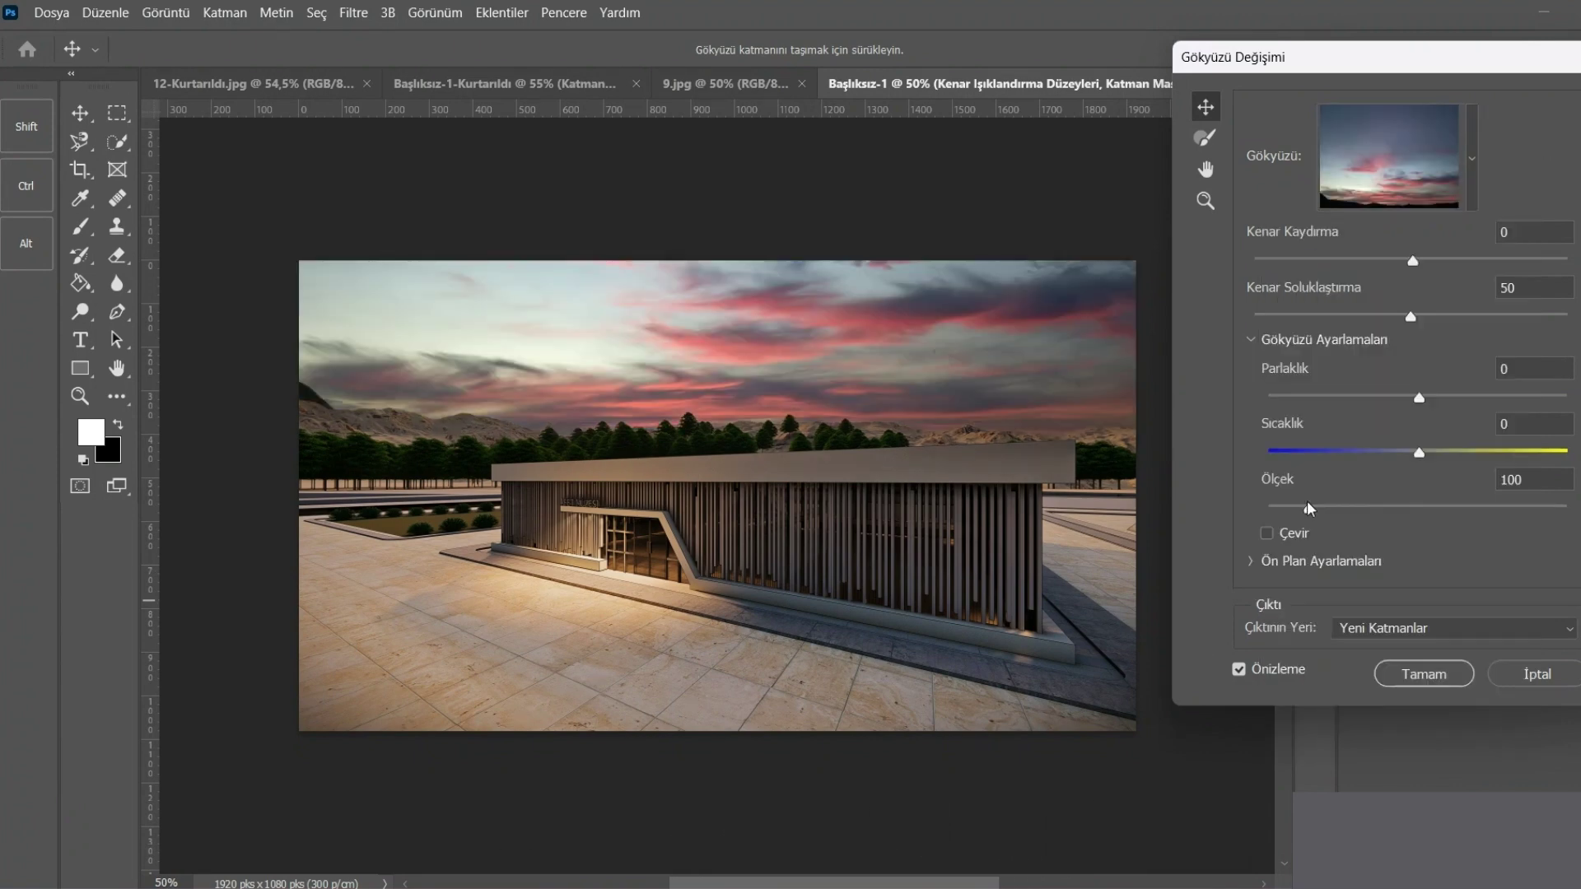
pyautogui.click(1331, 508)
pyautogui.moveTo(1331, 509); pyautogui.dragTo(1320, 510)
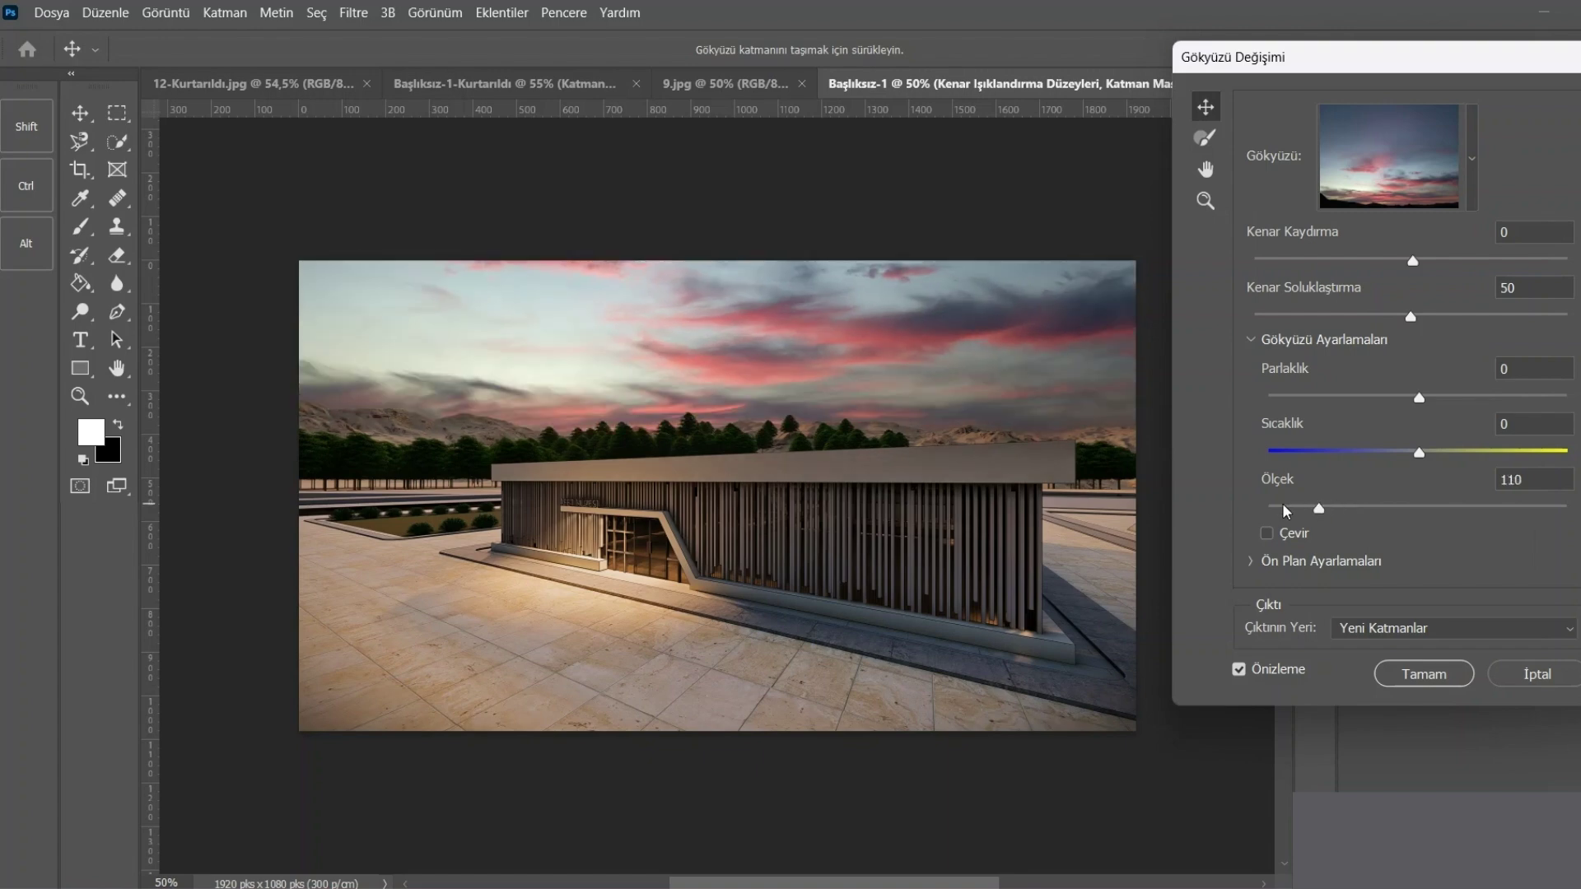
pyautogui.moveTo(1316, 509); pyautogui.dragTo(1290, 508)
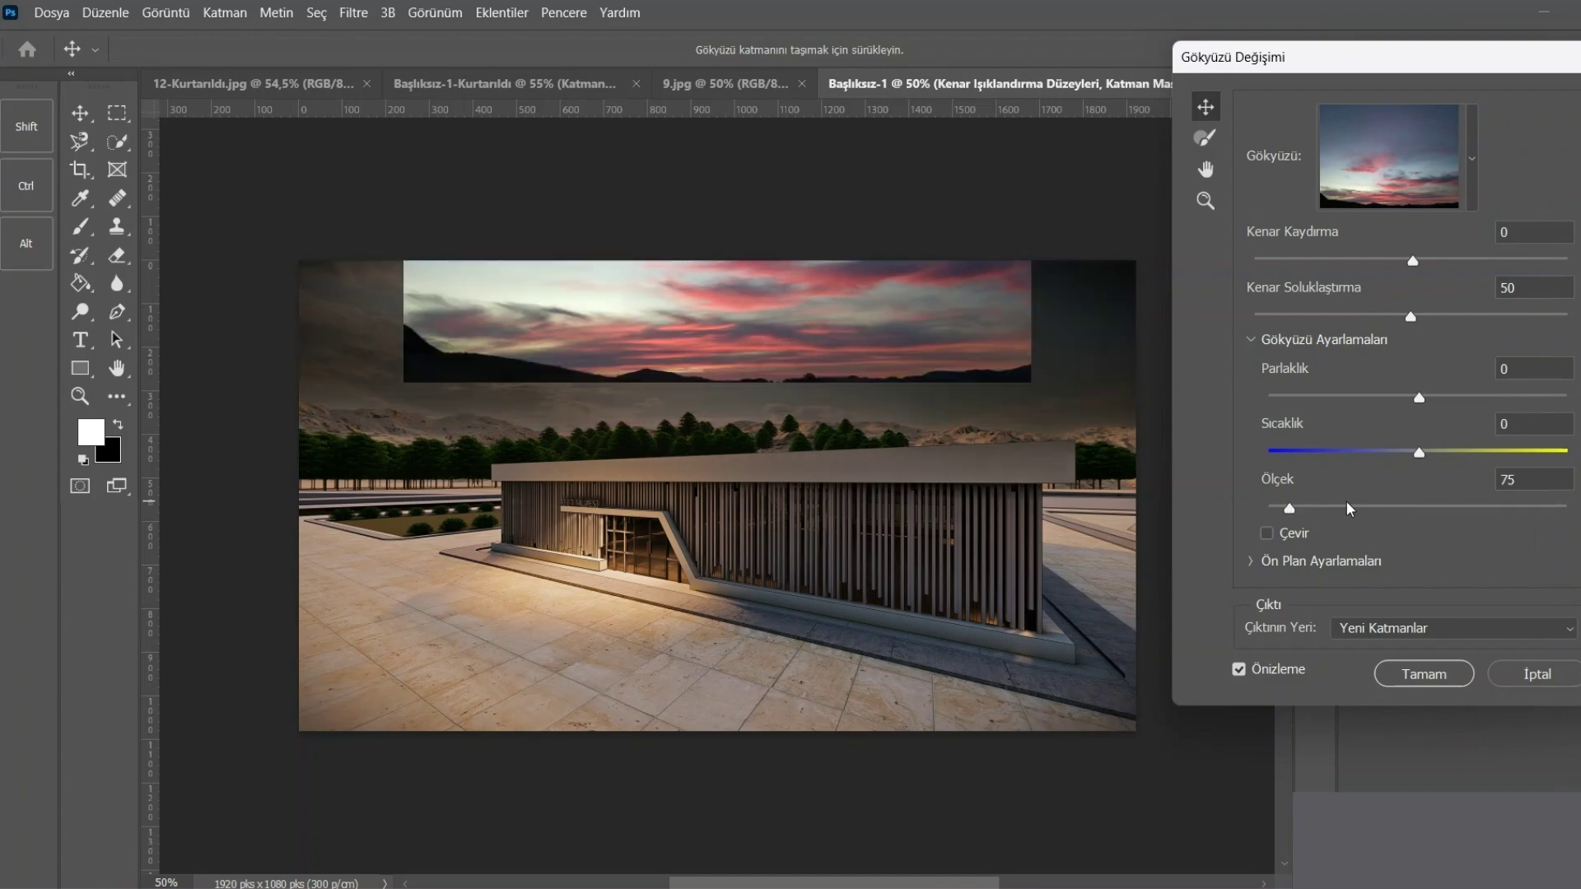
pyautogui.moveTo(1290, 508)
pyautogui.mouseDown()
pyautogui.moveTo(1360, 510)
pyautogui.moveTo(1320, 510)
pyautogui.mouseUp()
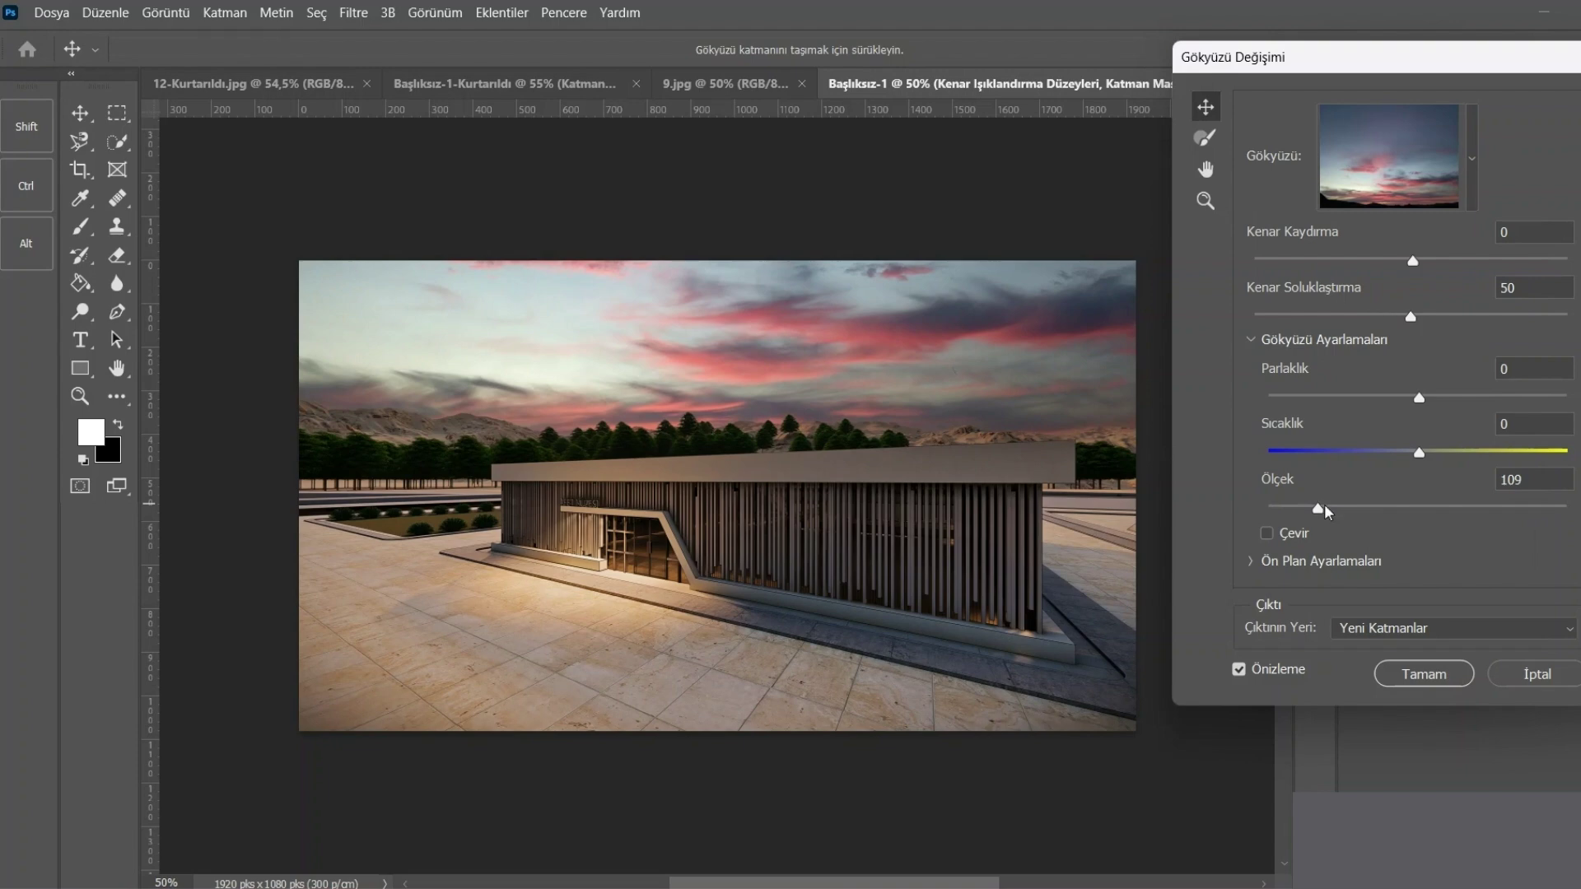
pyautogui.moveTo(1317, 509); pyautogui.dragTo(1322, 509)
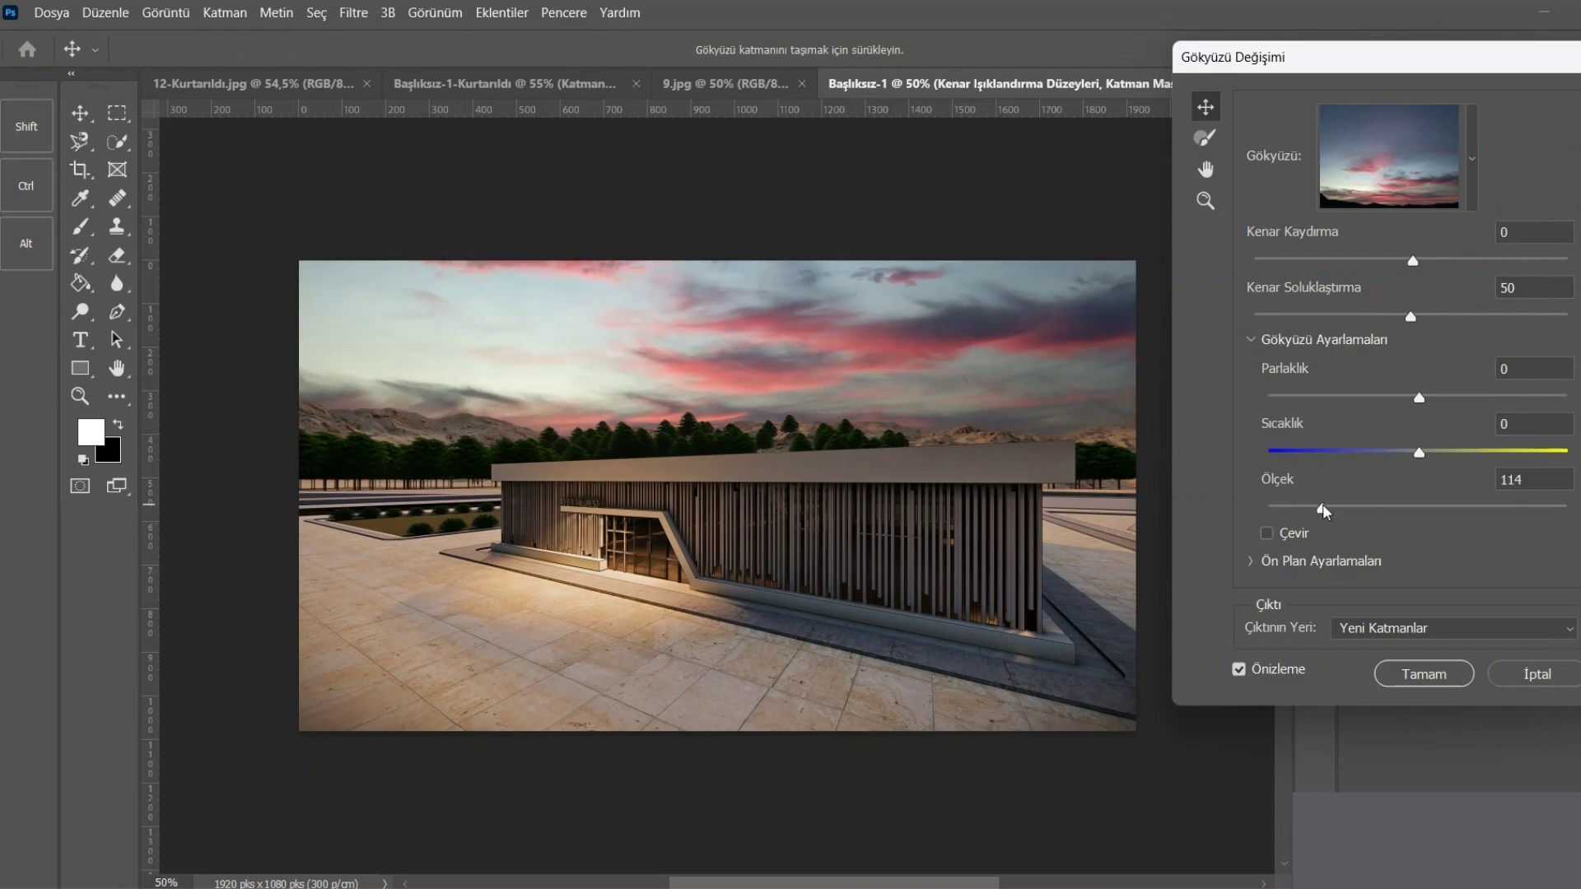
pyautogui.moveTo(1322, 509); pyautogui.dragTo(1317, 509)
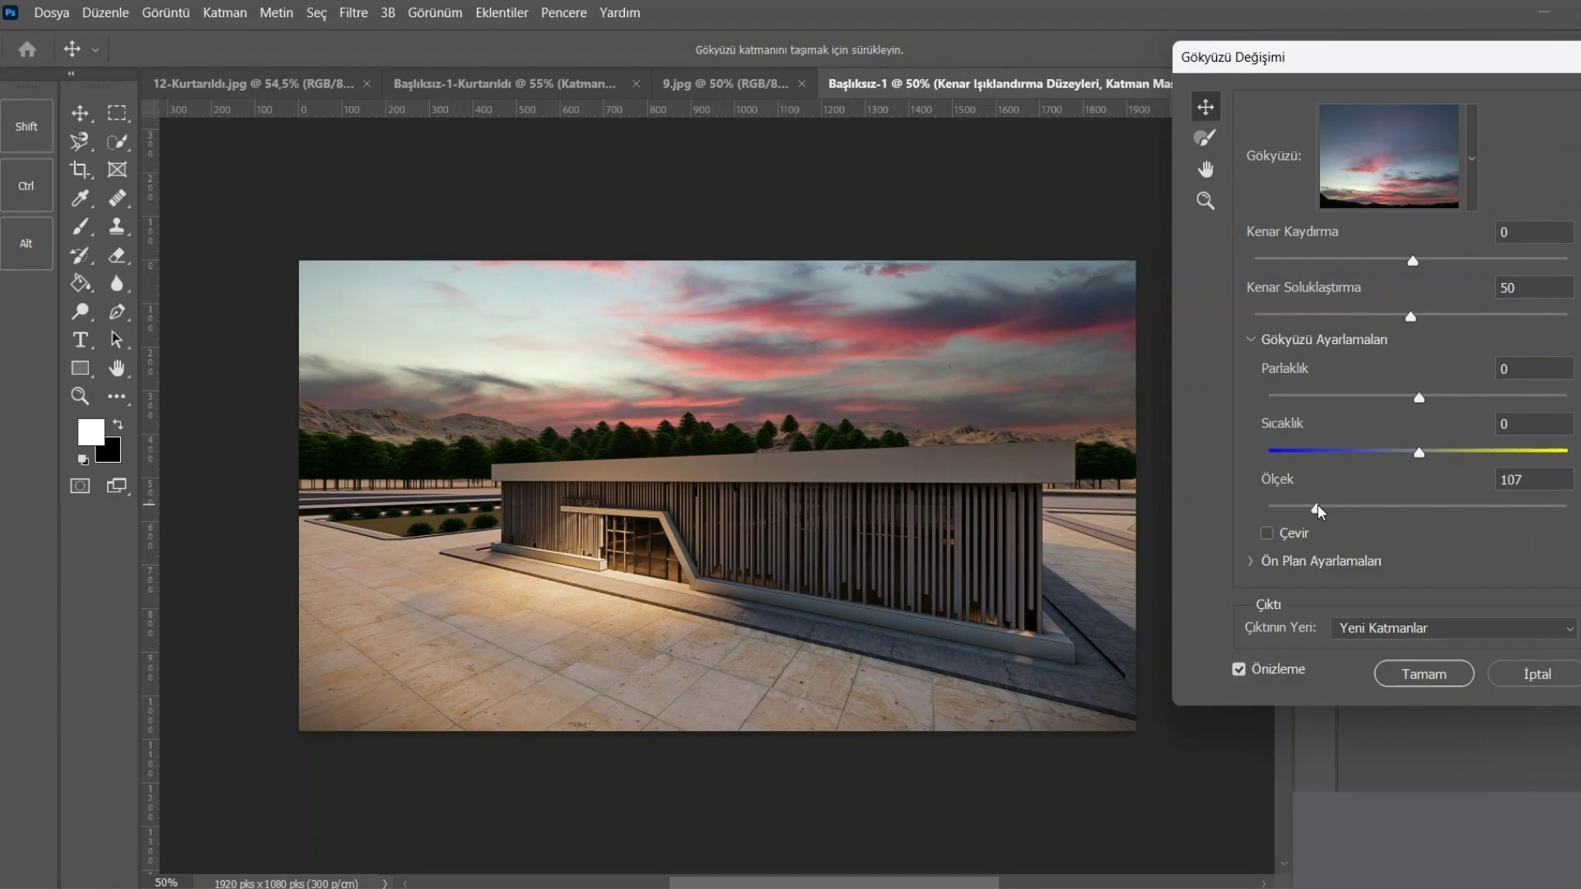
# - Set sky brightness -32, edge shift 16, edge fade 5 and temperature -5
pyautogui.moveTo(1419, 398)
pyautogui.mouseDown()
pyautogui.moveTo(1463, 399)
pyautogui.moveTo(1373, 402)
pyautogui.mouseUp()
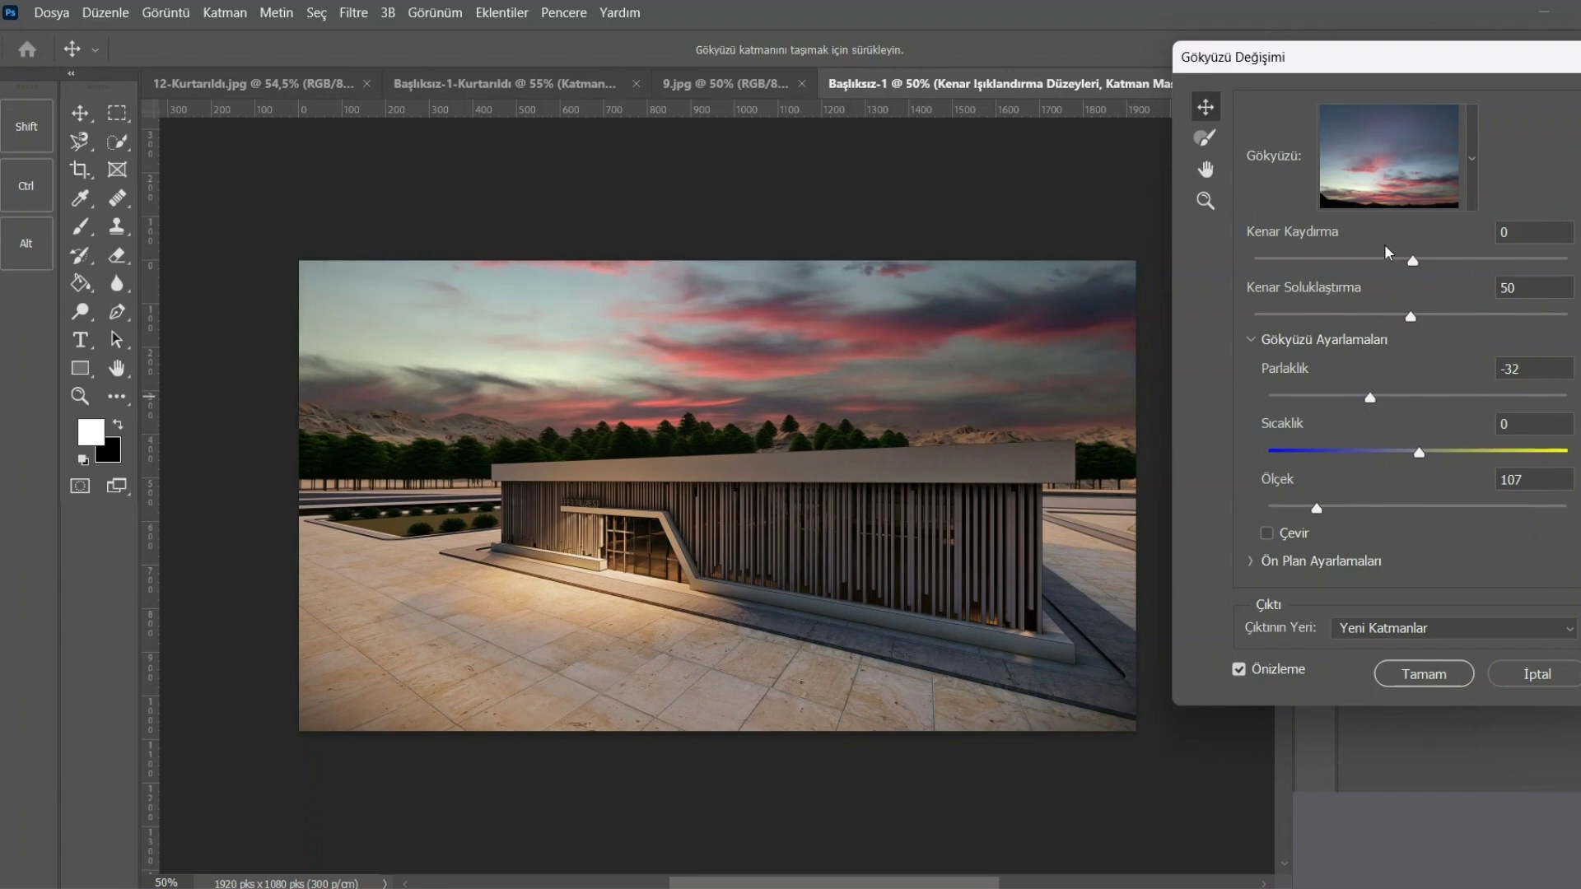
pyautogui.moveTo(1413, 260); pyautogui.dragTo(1493, 276)
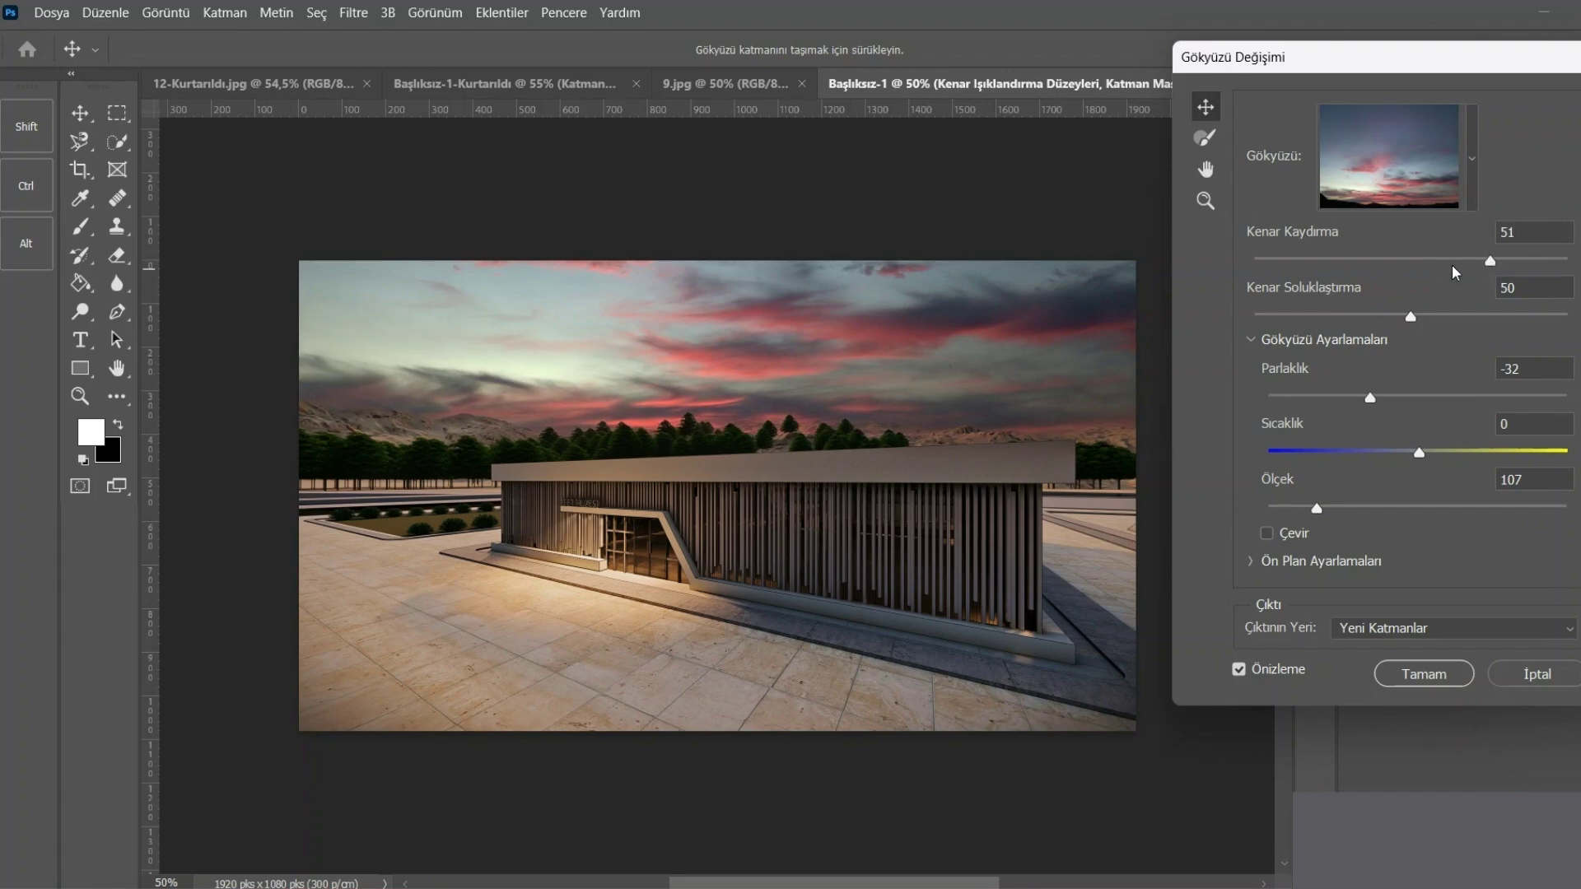
pyautogui.click(1490, 263)
pyautogui.moveTo(1490, 263); pyautogui.dragTo(1424, 258)
pyautogui.moveTo(1410, 319)
pyautogui.mouseDown()
pyautogui.moveTo(1274, 319)
pyautogui.moveTo(1474, 309)
pyautogui.mouseUp()
pyautogui.moveTo(1471, 322)
pyautogui.mouseDown()
pyautogui.moveTo(1532, 322)
pyautogui.moveTo(1273, 323)
pyautogui.mouseUp()
pyautogui.click(1392, 454)
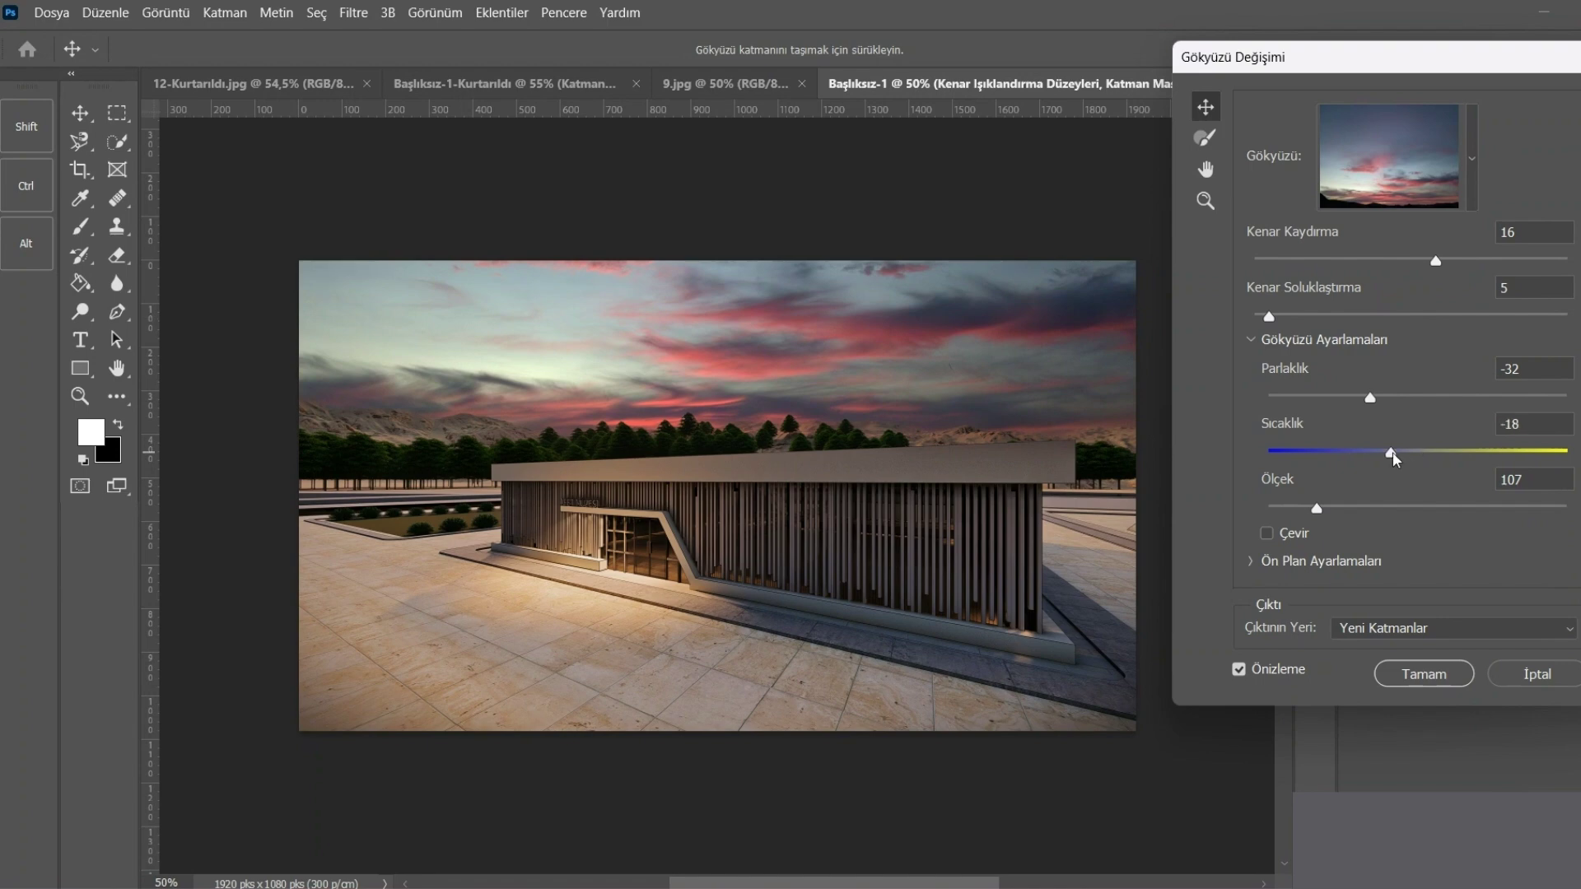
pyautogui.moveTo(1394, 459)
pyautogui.mouseDown()
pyautogui.moveTo(1339, 460)
pyautogui.moveTo(1518, 460)
pyautogui.moveTo(1413, 460)
pyautogui.mouseUp()
# - Commit the sunset sky replacement and compare it with the original 9.jpg
pyautogui.click(1413, 669)
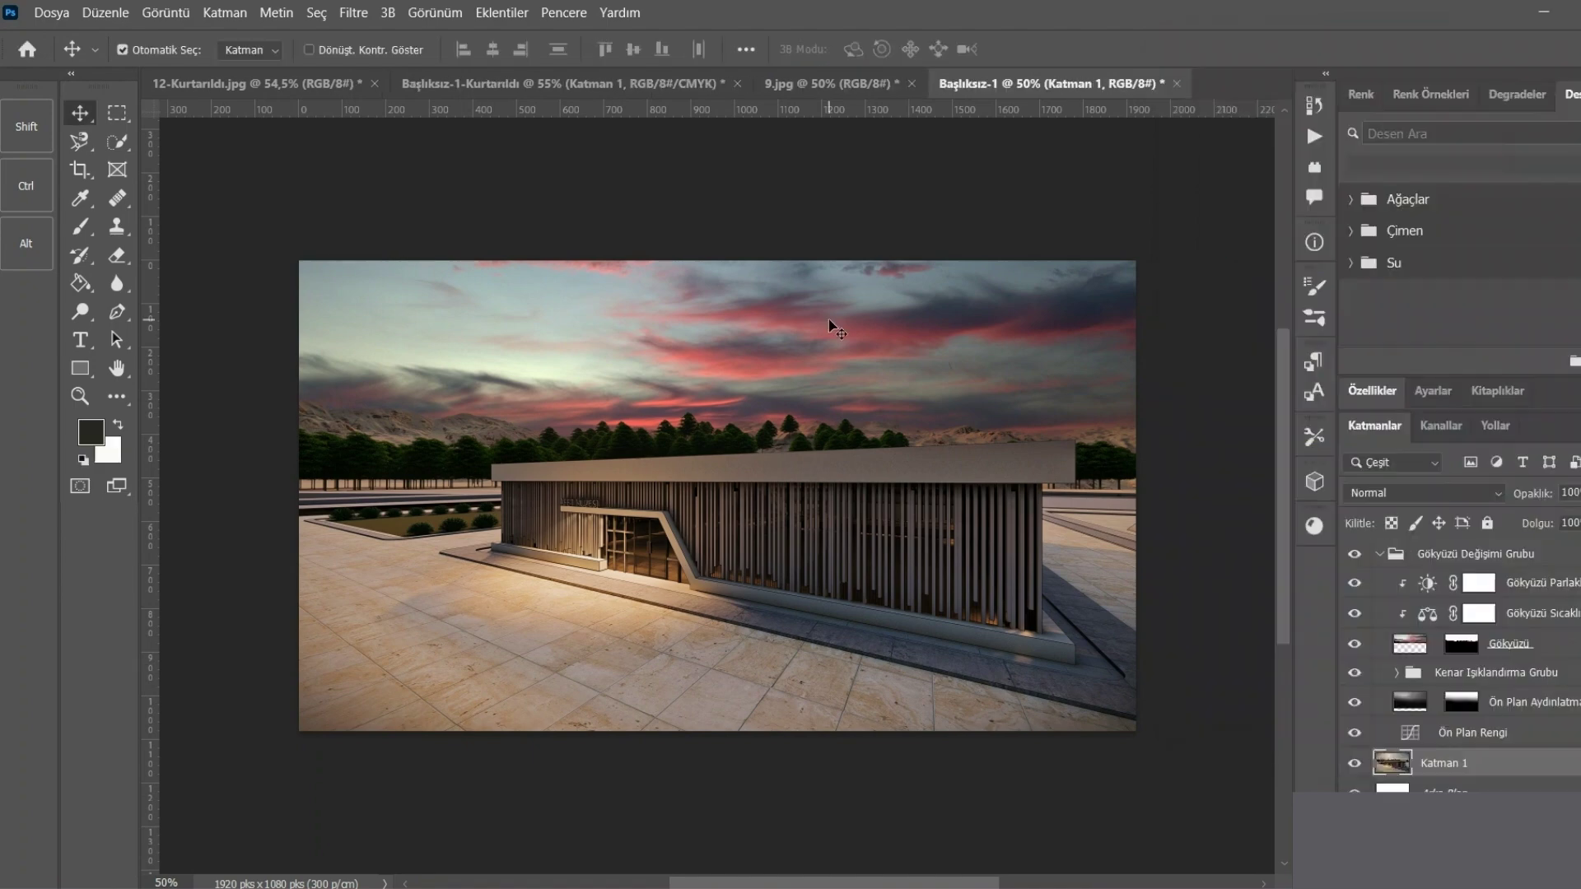
pyautogui.click(821, 91)
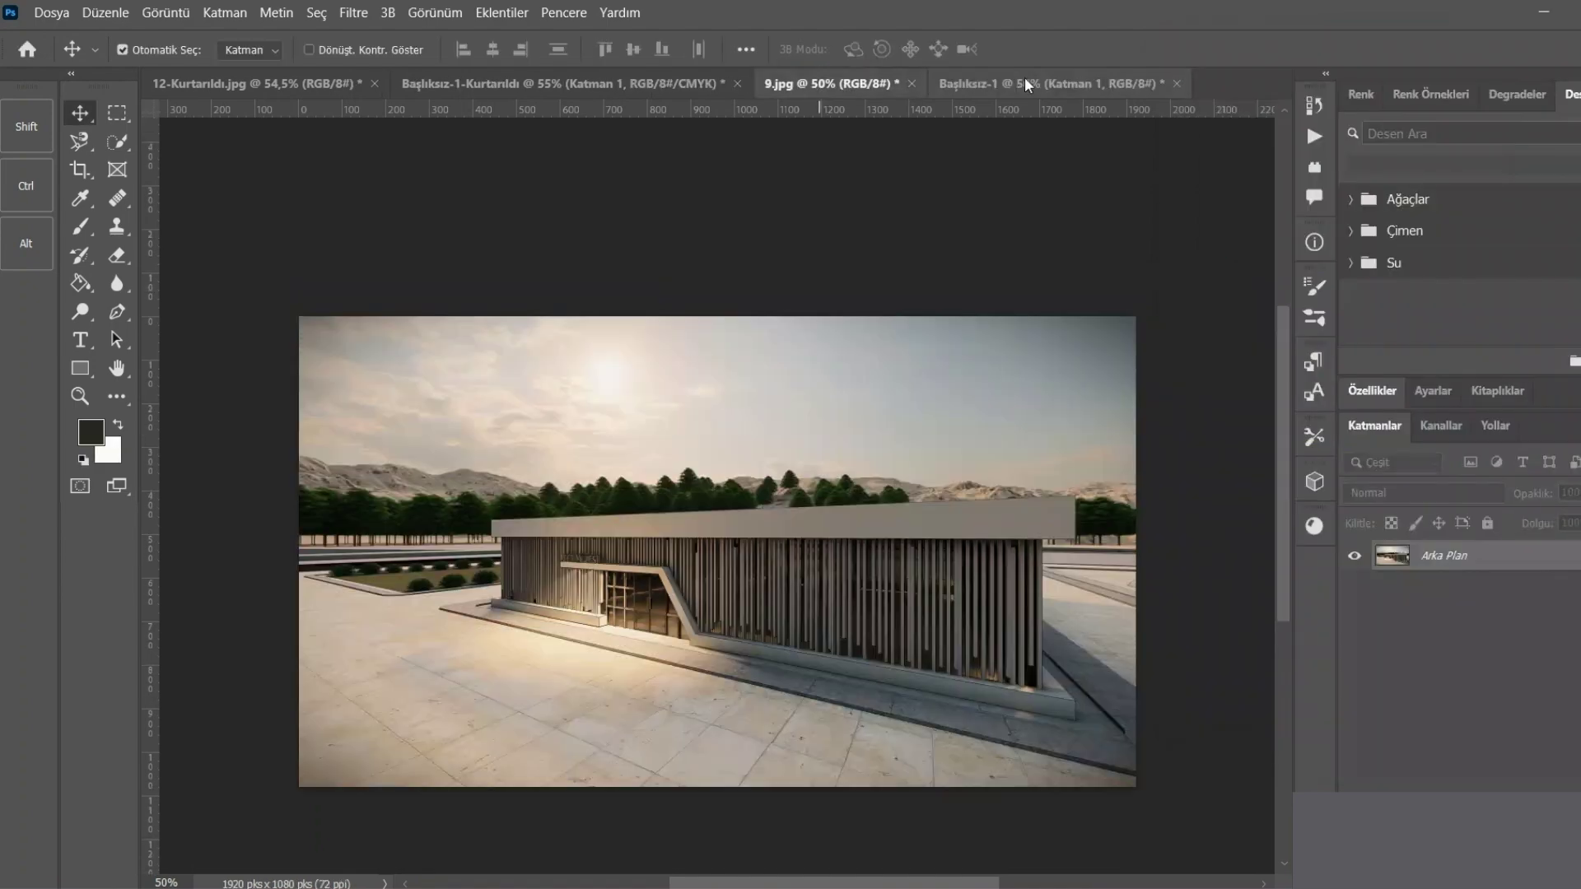
pyautogui.click(1029, 85)
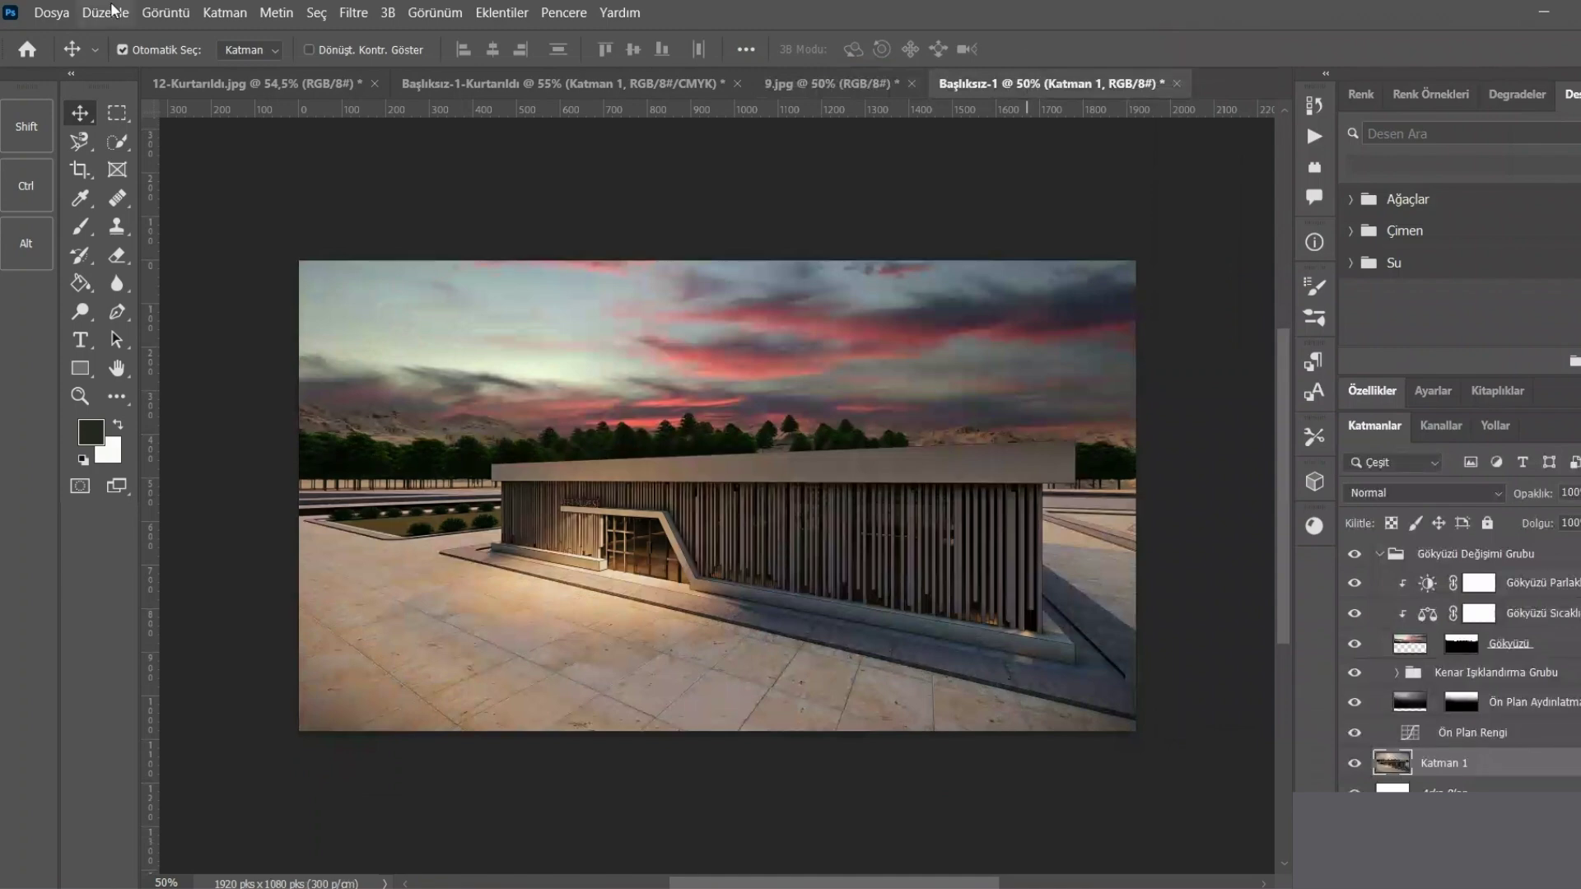
# - Set Hue/Saturation on the render to hue -1, saturation +4, lightness -4
pyautogui.click(183, 10)
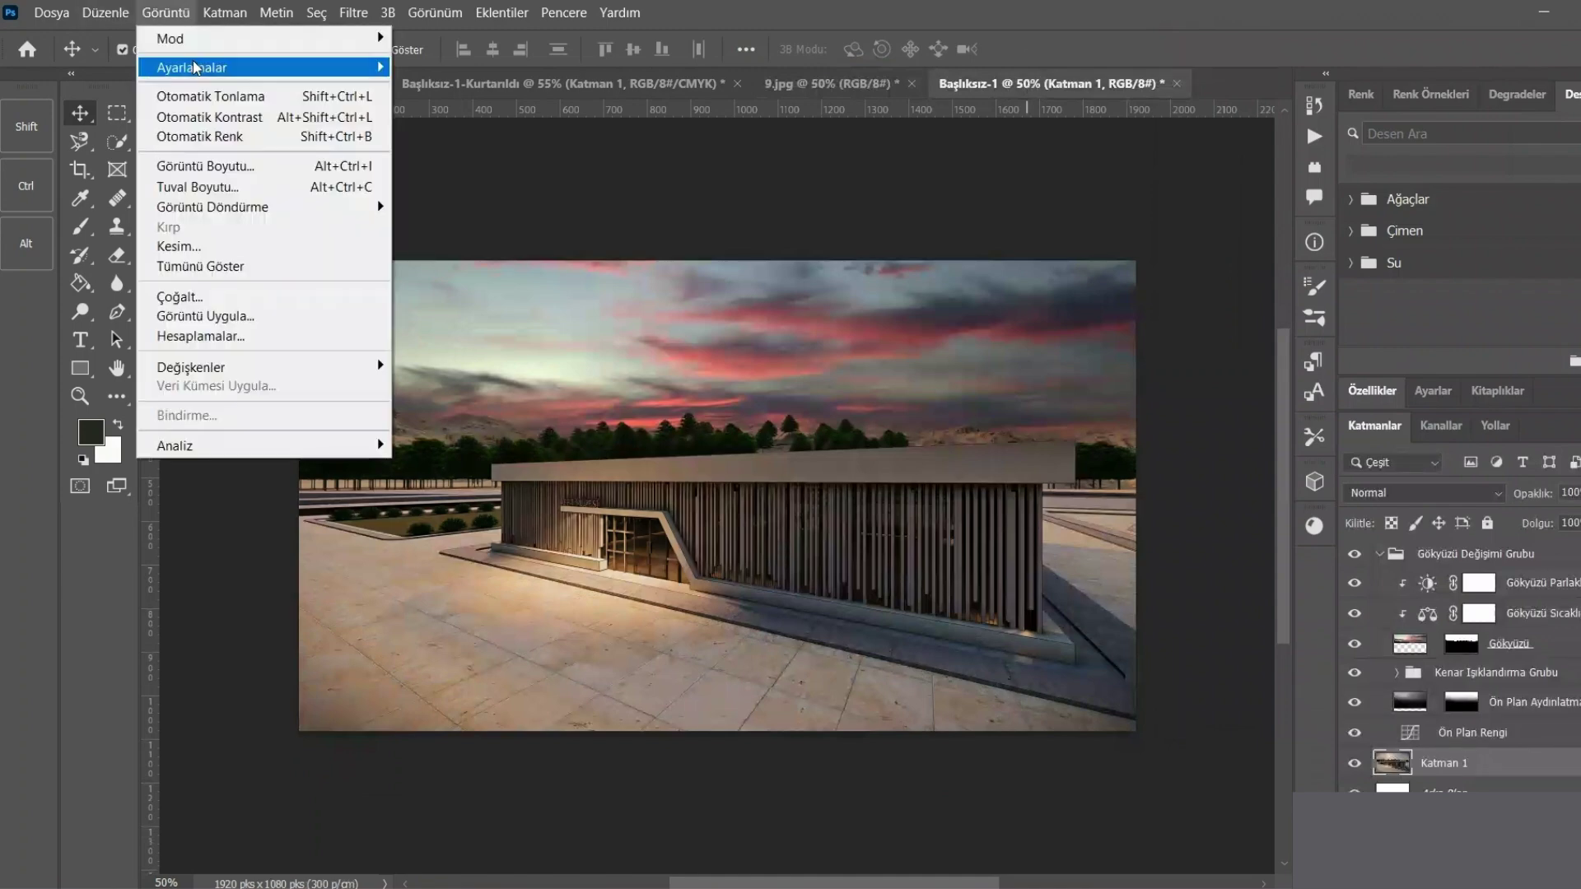
pyautogui.moveTo(191, 67)
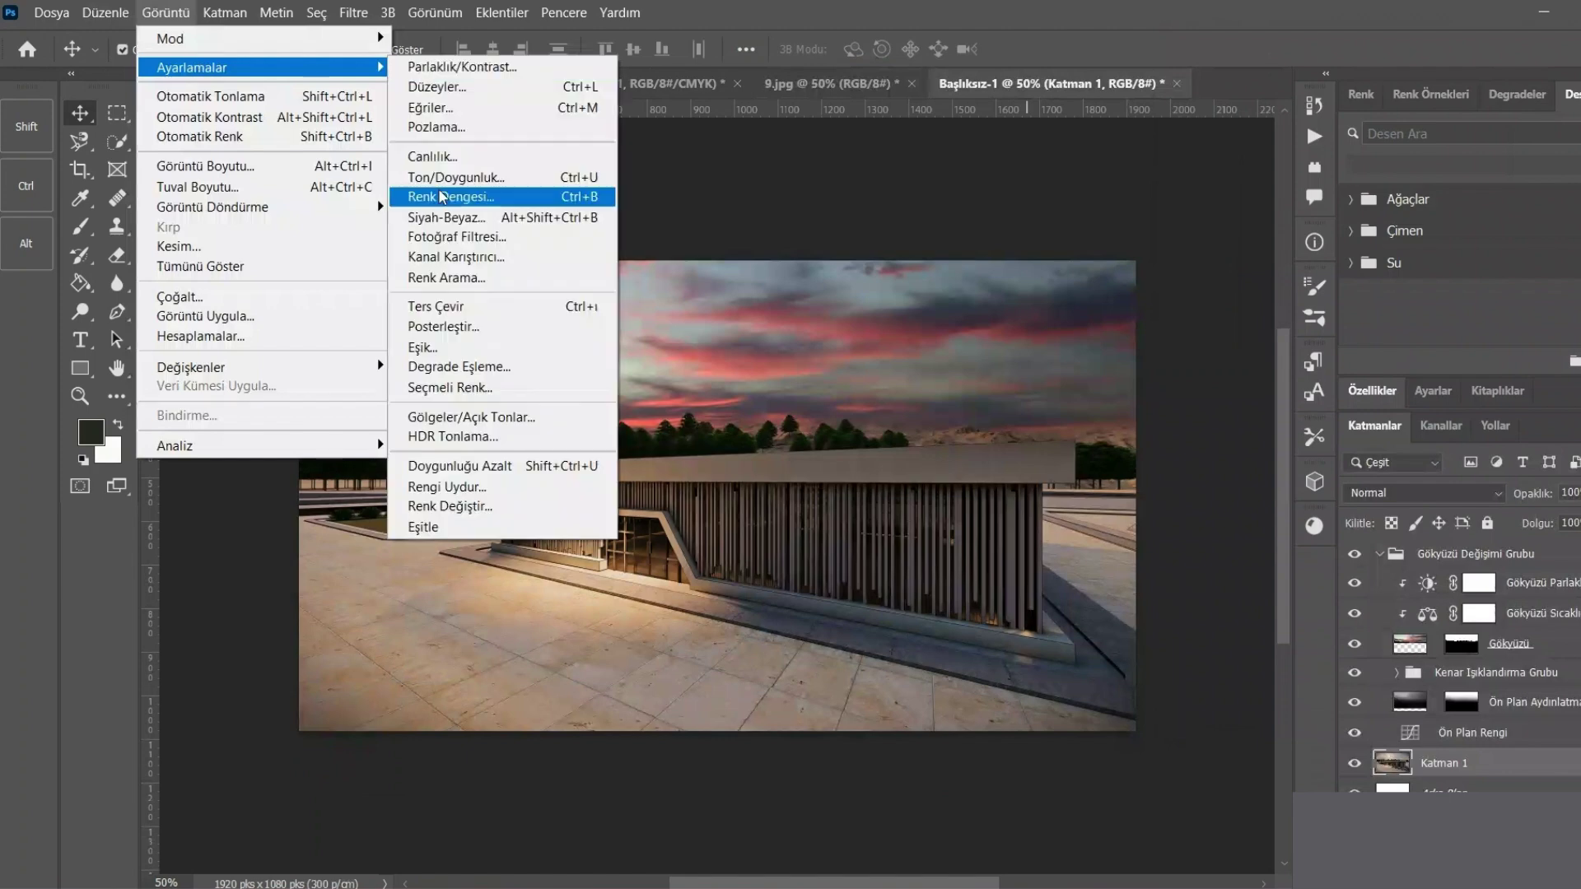
pyautogui.click(455, 177)
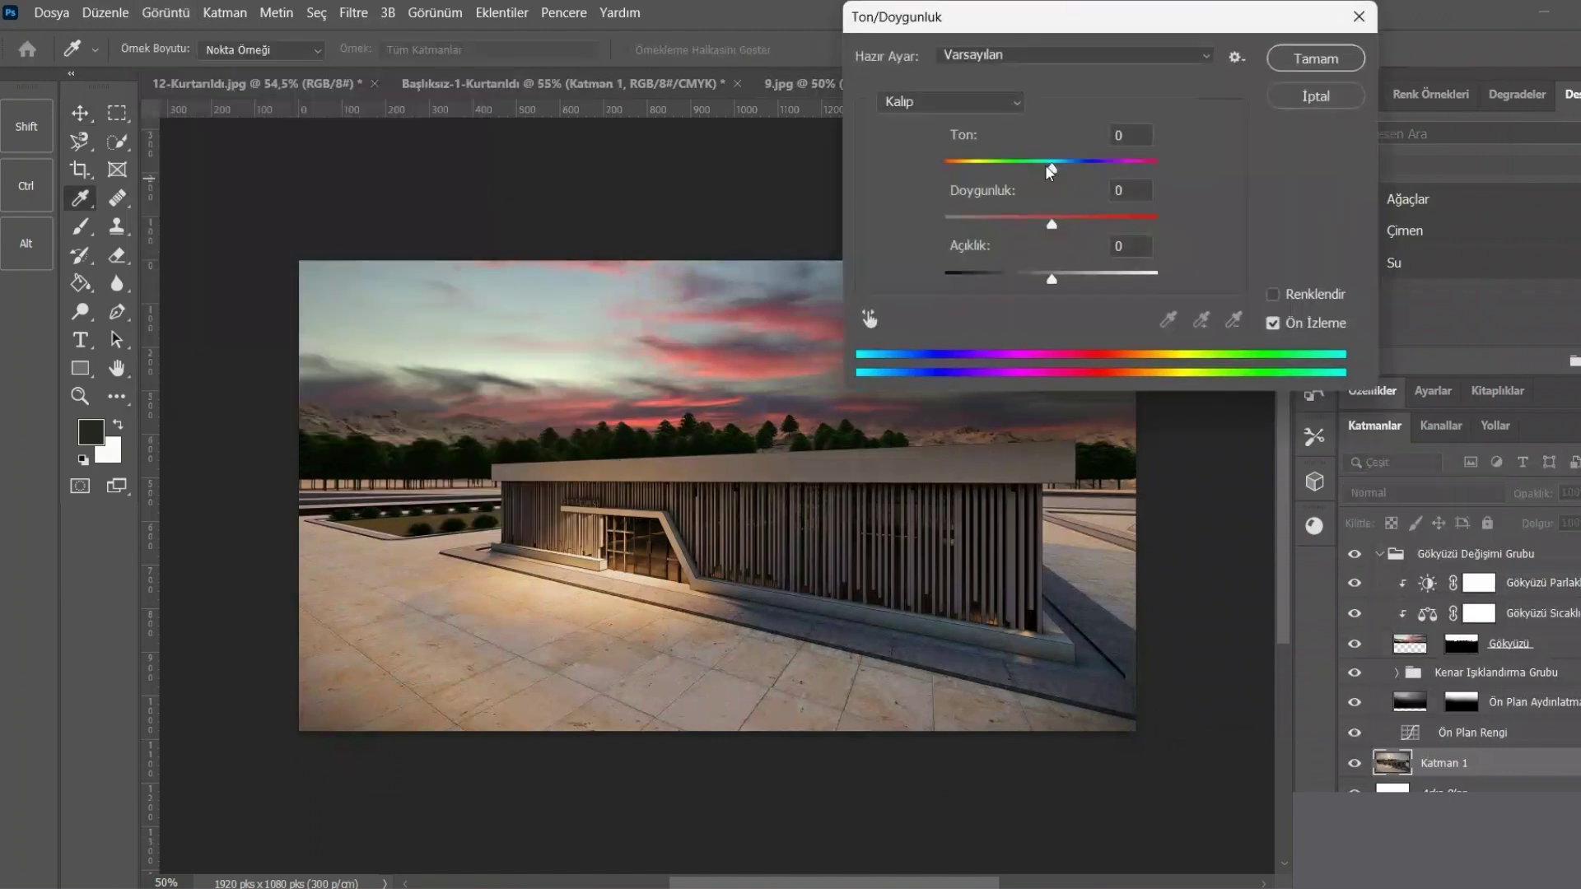
pyautogui.moveTo(1051, 168)
pyautogui.mouseDown()
pyautogui.moveTo(1131, 166)
pyautogui.moveTo(1007, 145)
pyautogui.moveTo(1046, 168)
pyautogui.mouseUp()
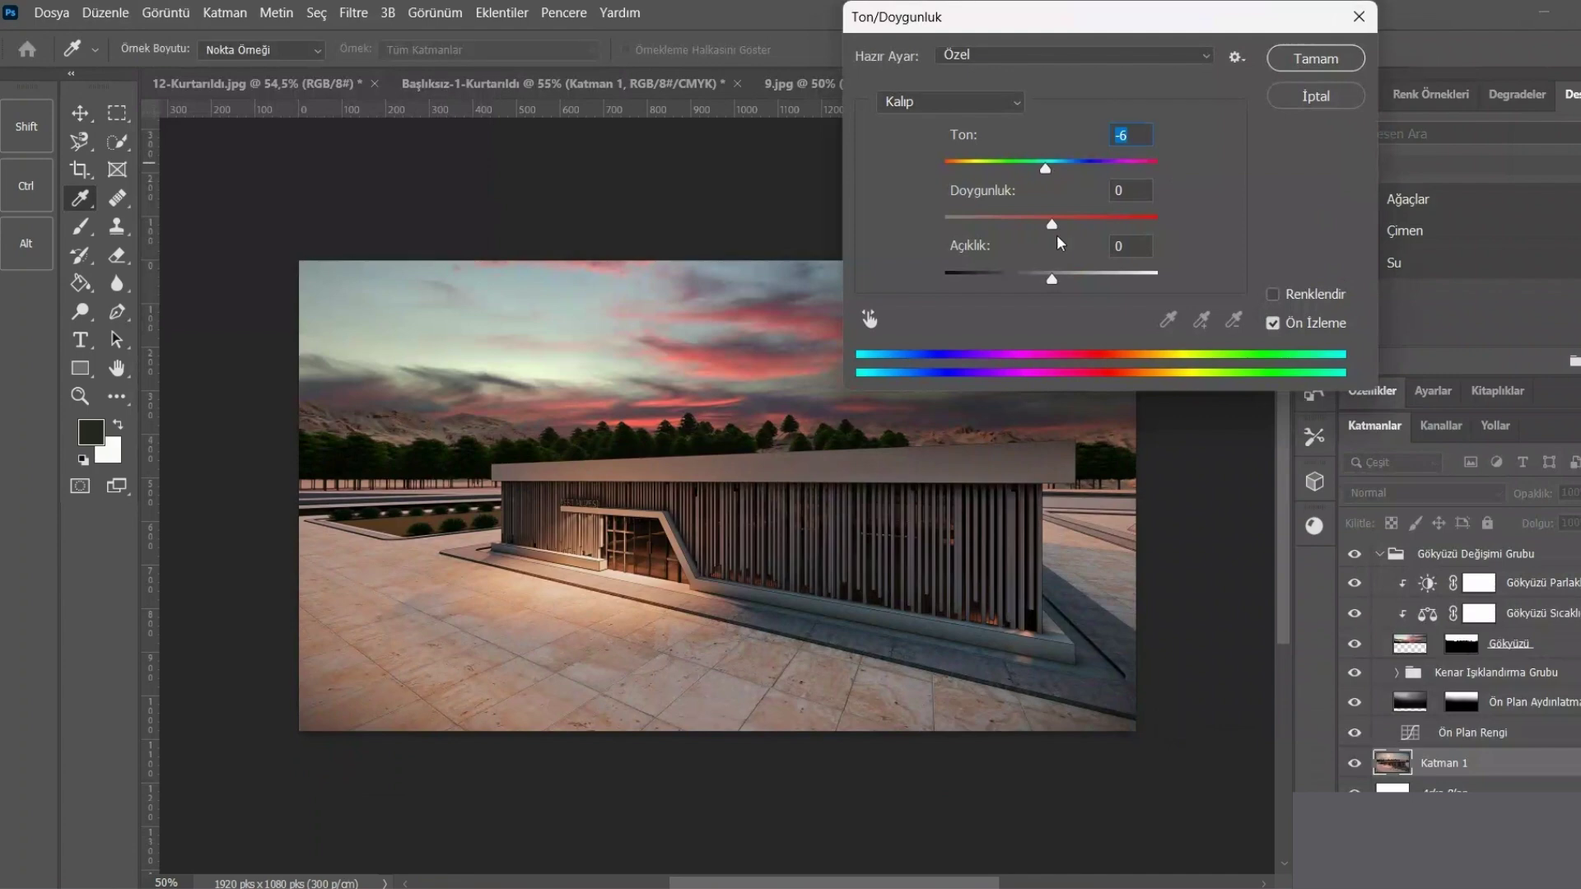
pyautogui.moveTo(1052, 225)
pyautogui.mouseDown()
pyautogui.moveTo(1021, 224)
pyautogui.moveTo(1060, 226)
pyautogui.mouseUp()
pyautogui.moveTo(1051, 280)
pyautogui.mouseDown()
pyautogui.moveTo(1038, 287)
pyautogui.moveTo(1069, 312)
pyautogui.moveTo(1052, 298)
pyautogui.mouseUp()
pyautogui.press('Tab')
pyautogui.moveTo(1060, 219); pyautogui.dragTo(1055, 220)
pyautogui.moveTo(1106, 167)
pyautogui.mouseDown()
pyautogui.moveTo(1130, 169)
pyautogui.moveTo(993, 190)
pyautogui.moveTo(1065, 196)
pyautogui.moveTo(1046, 197)
pyautogui.mouseUp()
pyautogui.click(1274, 324)
pyautogui.click(1273, 323)
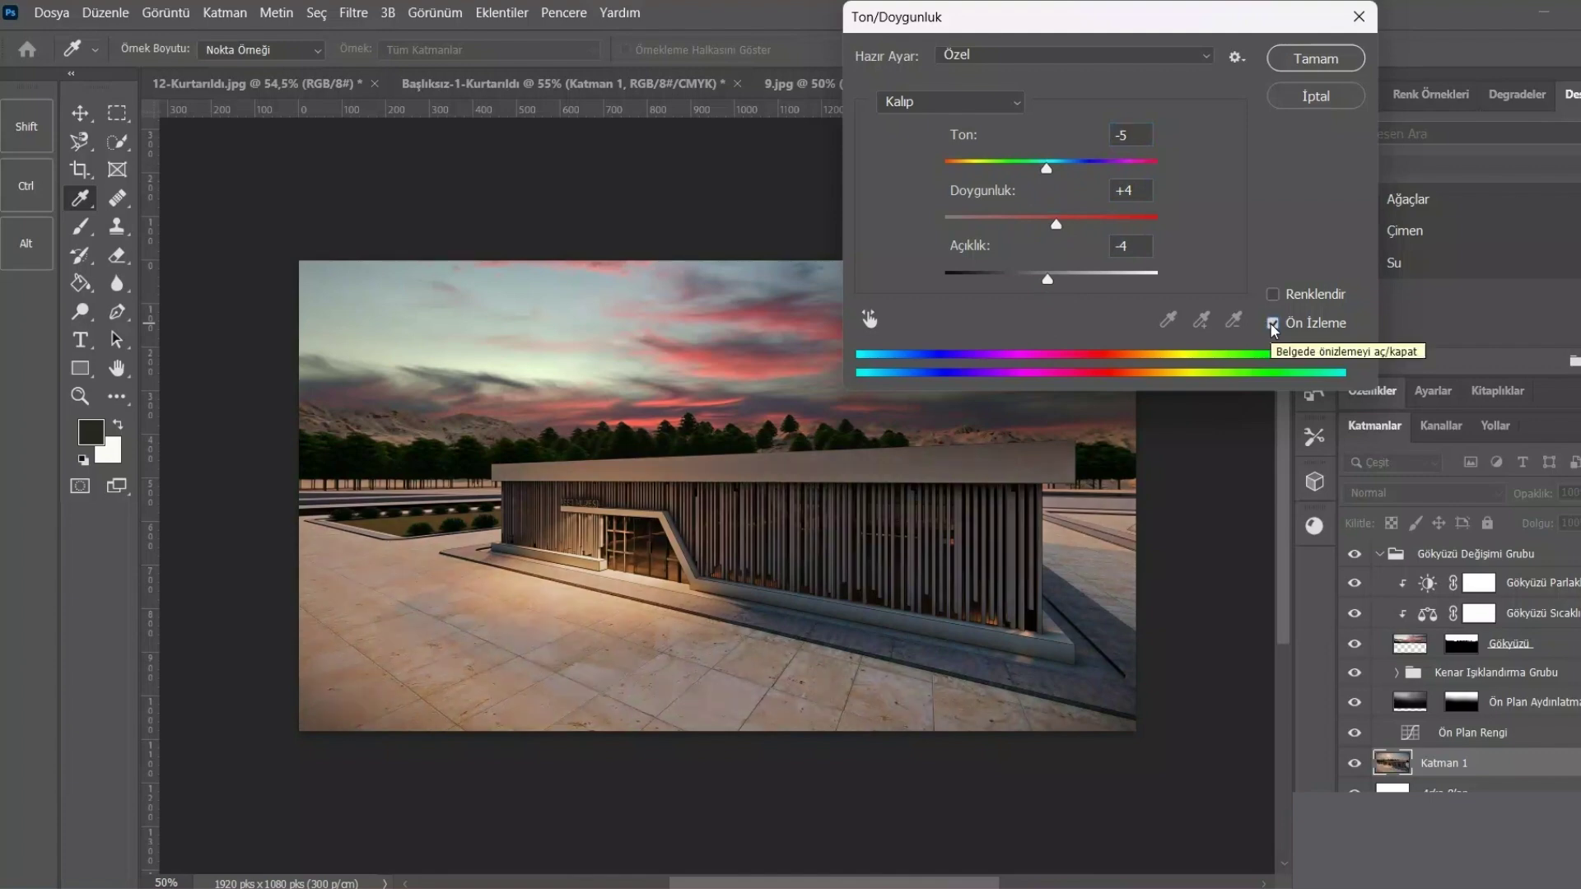
pyautogui.moveTo(1046, 173); pyautogui.dragTo(1049, 173)
# - Confirm the Hue/Saturation change, then apply Exposure +0.46 with gamma 0.97
pyautogui.click(1287, 72)
pyautogui.press('v')
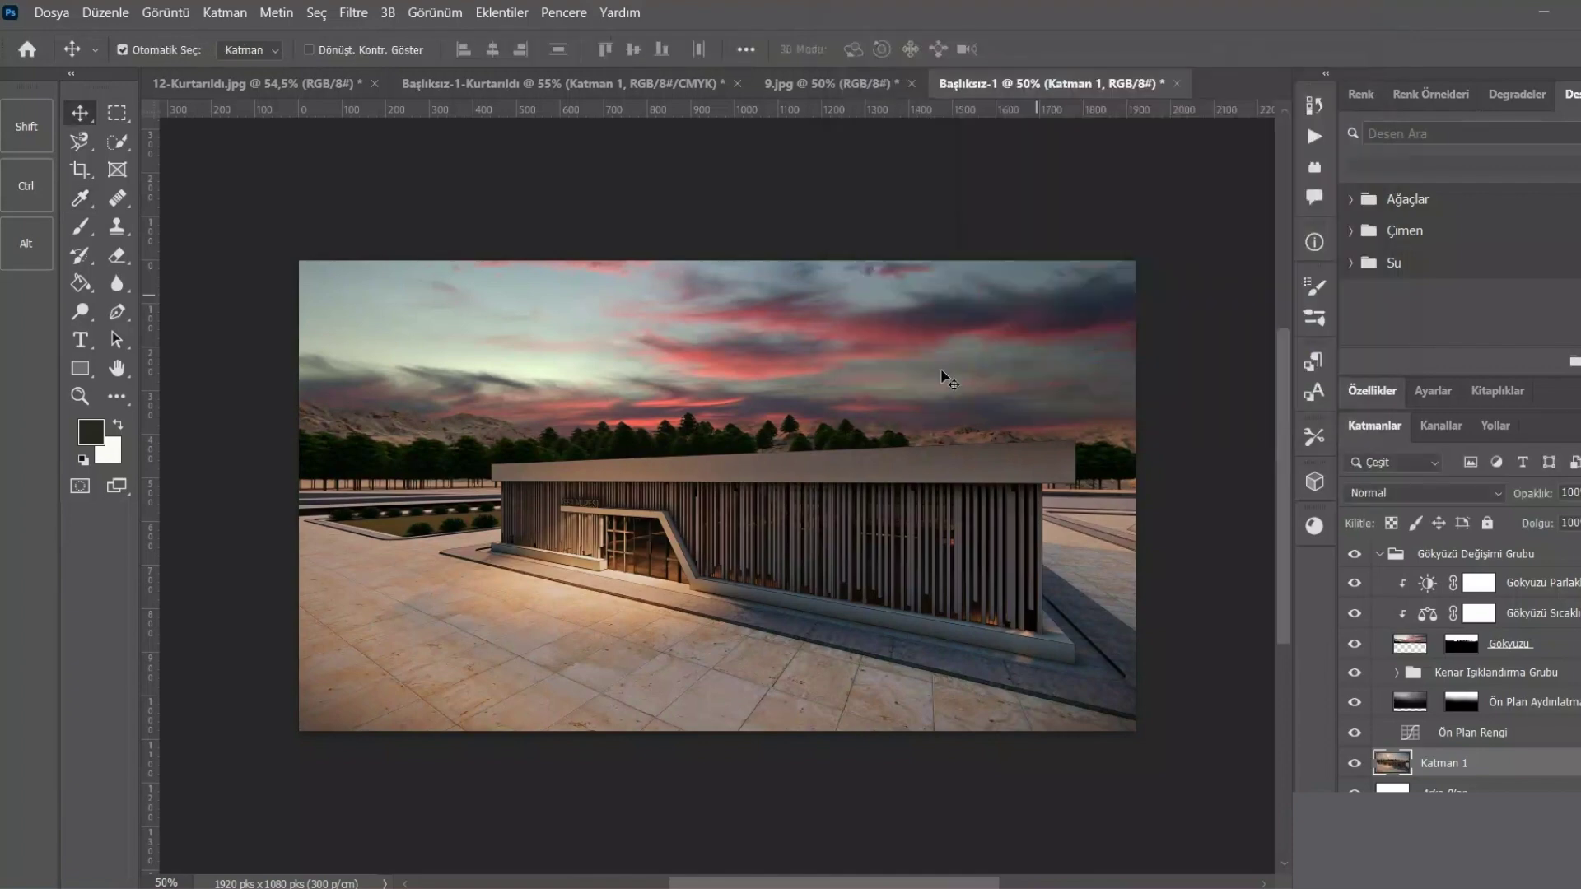
pyautogui.click(165, 13)
pyautogui.moveTo(264, 67)
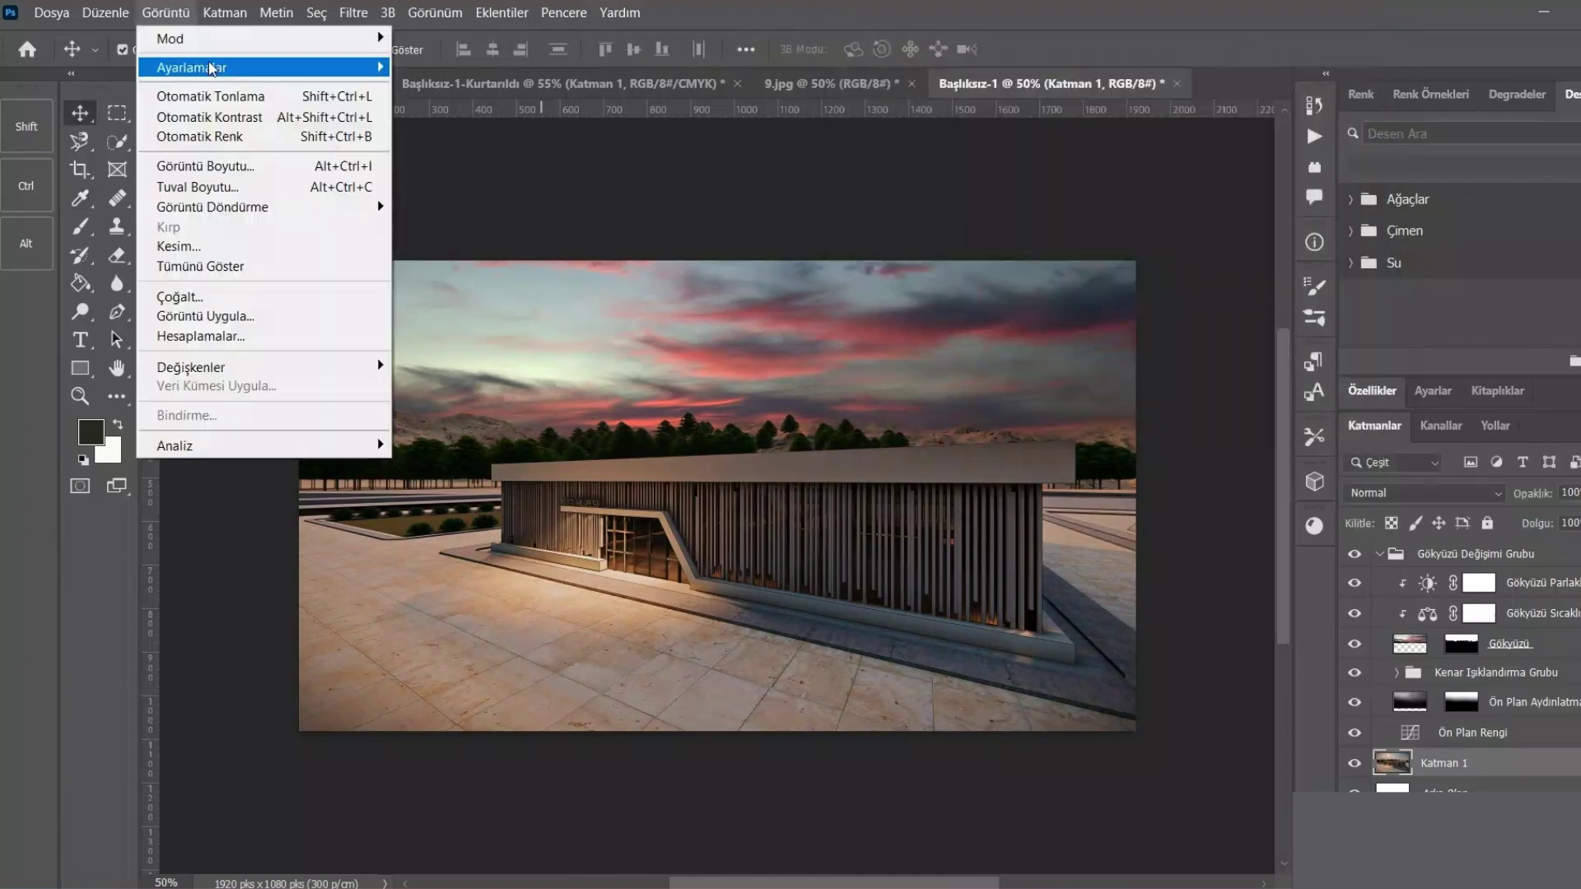
pyautogui.click(436, 127)
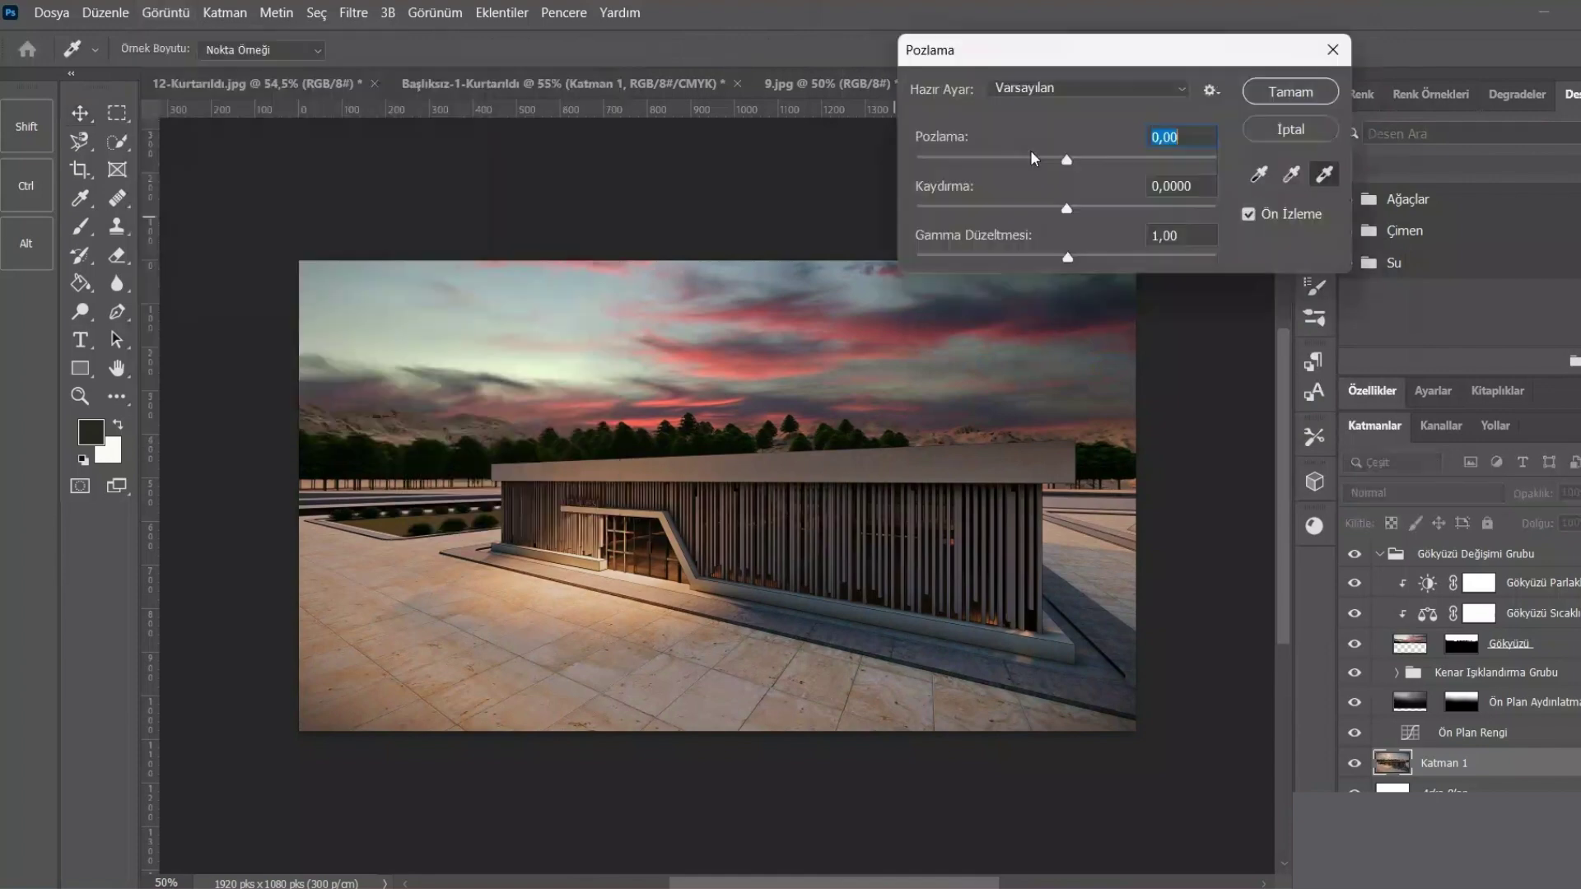
pyautogui.moveTo(1068, 158)
pyautogui.mouseDown()
pyautogui.moveTo(1103, 161)
pyautogui.moveTo(1078, 160)
pyautogui.mouseUp()
pyautogui.moveTo(1068, 257); pyautogui.dragTo(1078, 263)
pyautogui.press('Return')
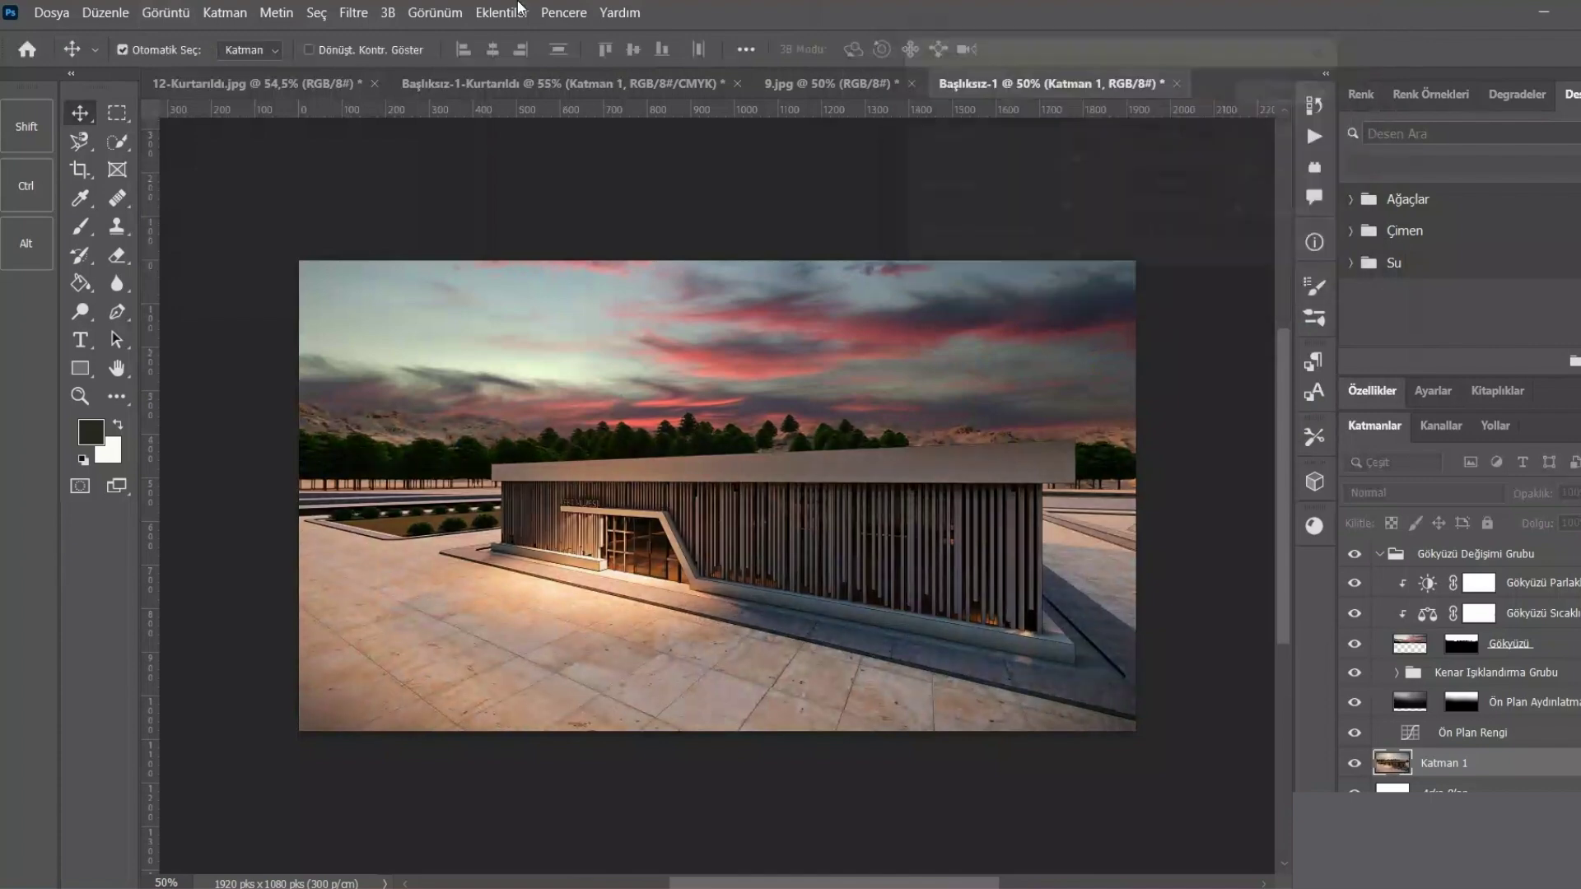
pyautogui.click(166, 12)
pyautogui.moveTo(191, 67)
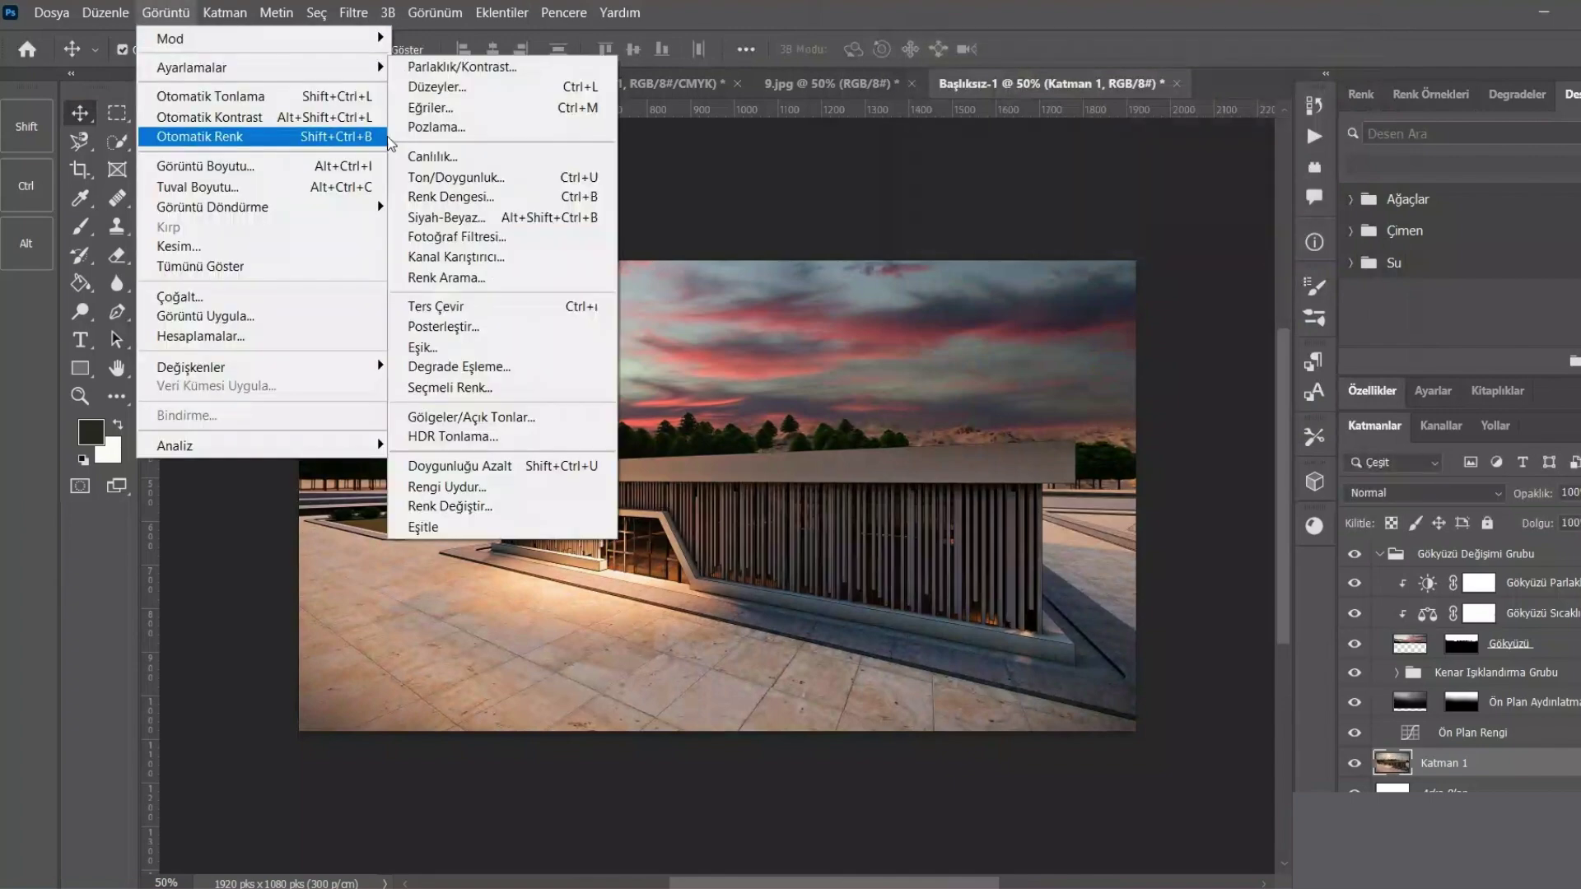
# - Set Color Balance midtones to -15, -4, +6 on Katman 1
pyautogui.click(461, 198)
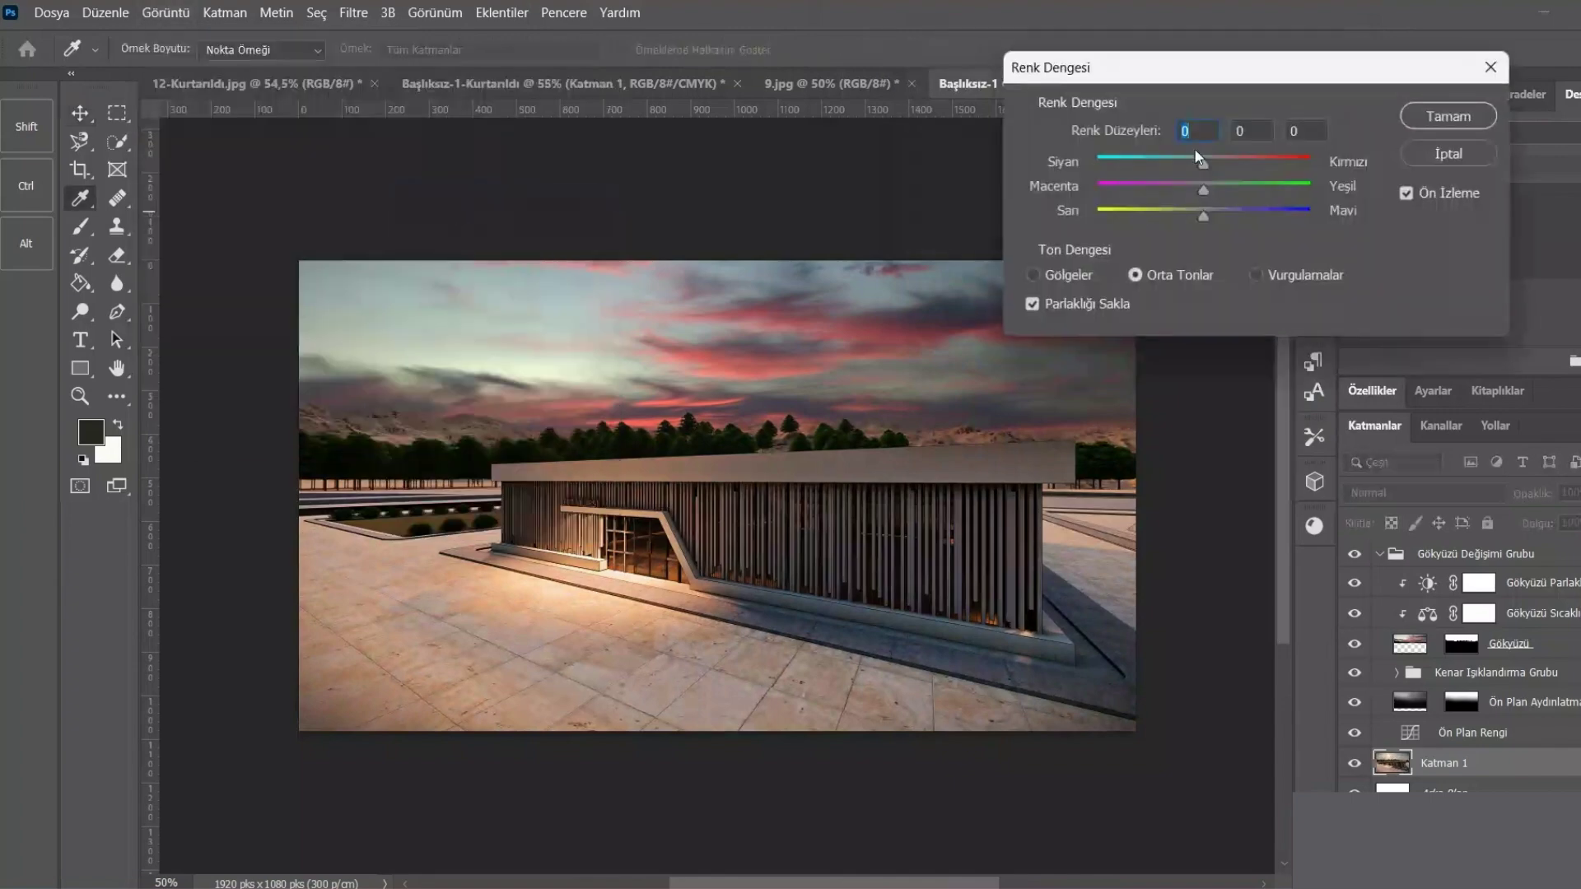
pyautogui.moveTo(1203, 190); pyautogui.dragTo(1187, 191)
pyautogui.moveTo(1189, 189)
pyautogui.mouseDown()
pyautogui.moveTo(1157, 219)
pyautogui.moveTo(1218, 228)
pyautogui.mouseUp()
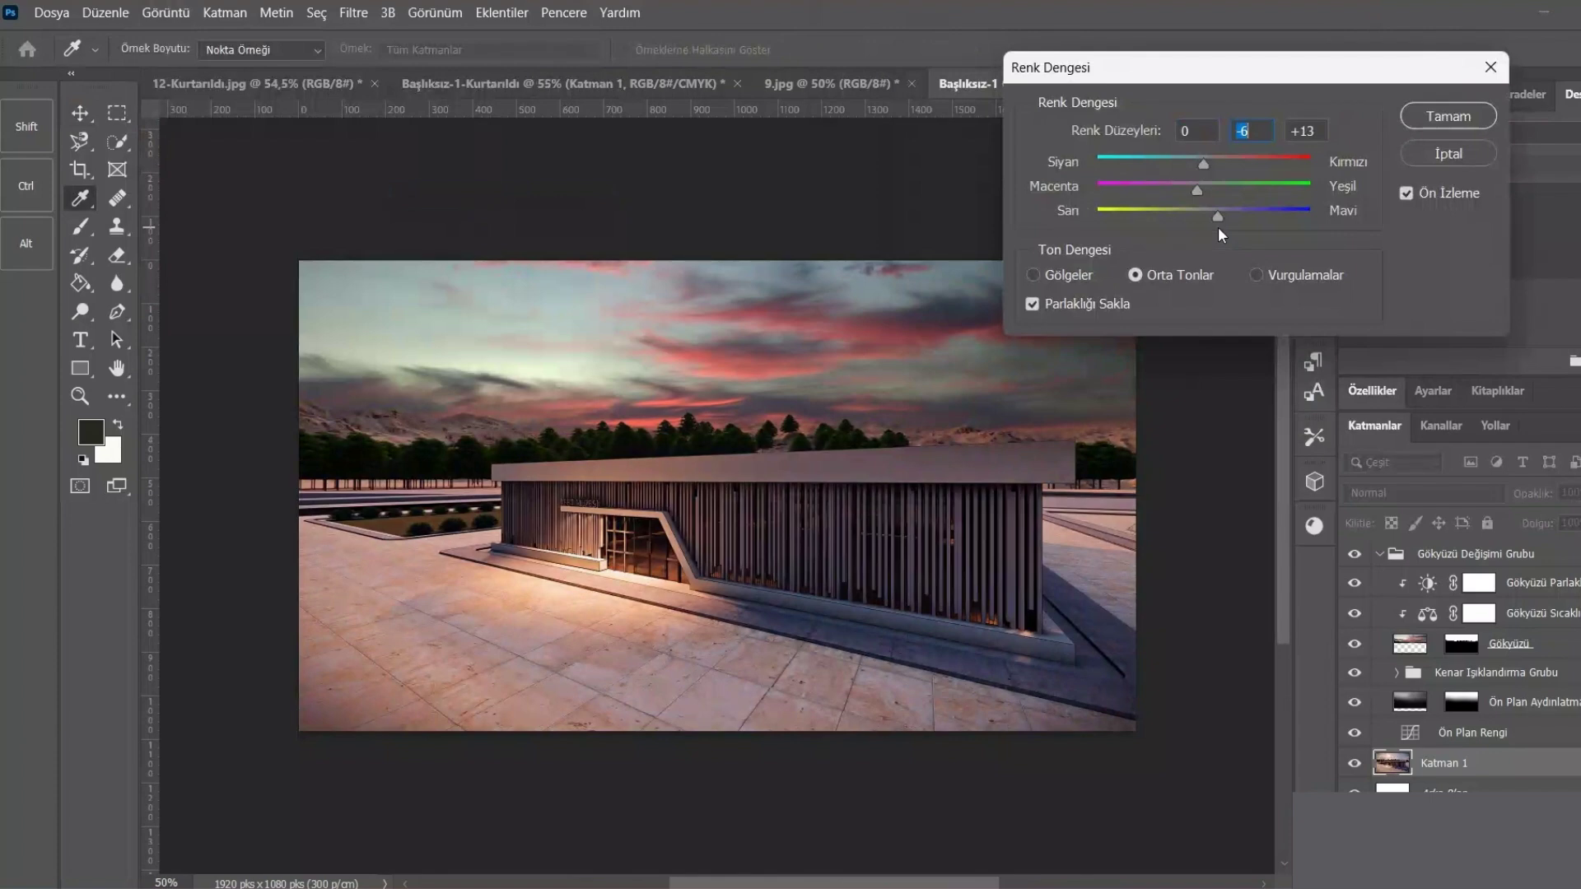
pyautogui.moveTo(1218, 228); pyautogui.dragTo(1210, 227)
pyautogui.moveTo(1204, 163)
pyautogui.mouseDown()
pyautogui.moveTo(1151, 170)
pyautogui.moveTo(1169, 176)
pyautogui.mouseUp()
pyautogui.click(1407, 194)
pyautogui.click(1407, 193)
pyautogui.moveTo(1180, 165)
pyautogui.mouseDown()
pyautogui.moveTo(1208, 214)
pyautogui.moveTo(1200, 192)
pyautogui.mouseUp()
pyautogui.click(1408, 194)
pyautogui.moveTo(1205, 216); pyautogui.dragTo(1205, 213)
pyautogui.moveTo(1202, 218)
pyautogui.mouseDown()
pyautogui.moveTo(1174, 215)
pyautogui.moveTo(1211, 221)
pyautogui.mouseUp()
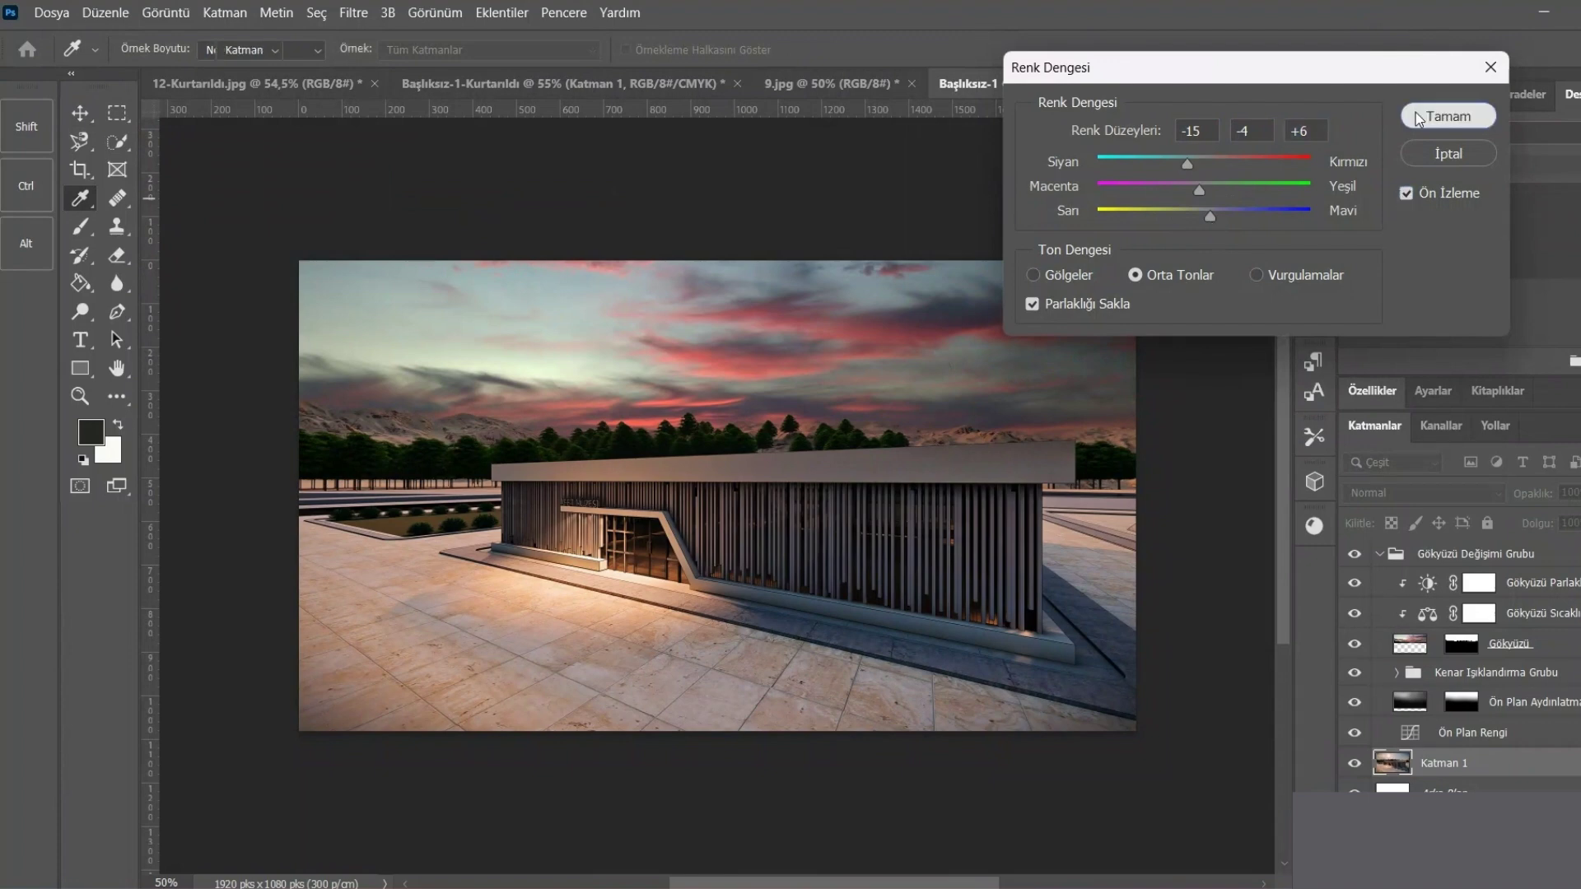
pyautogui.click(1447, 116)
# - Confirm the colour balance and compare the edited render with the original 9.jpg
pyautogui.press('v')
pyautogui.click(884, 77)
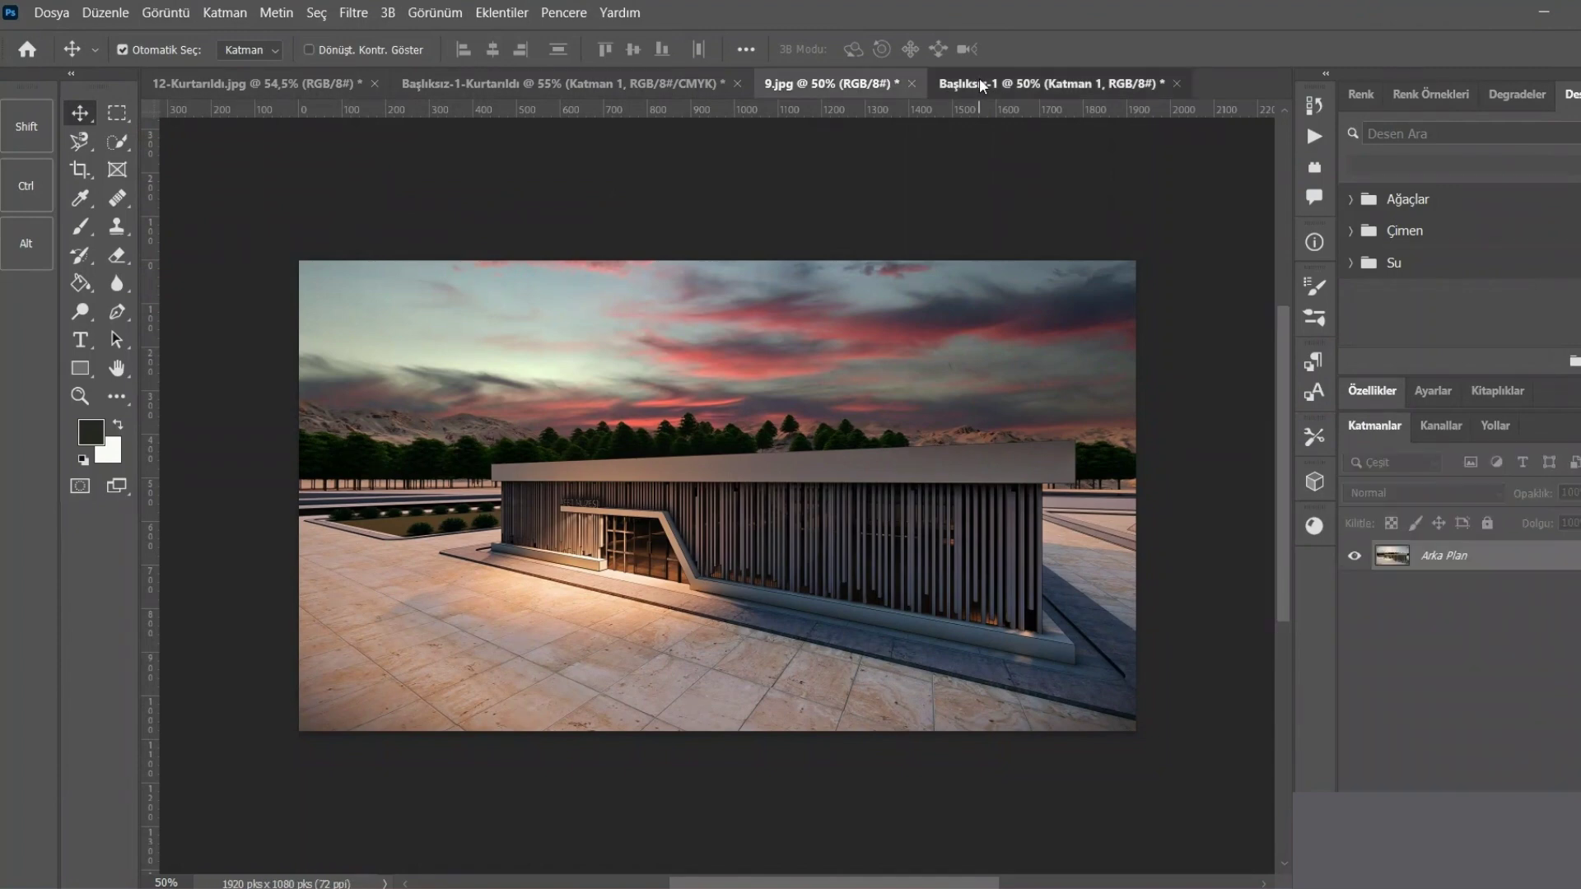
pyautogui.click(980, 77)
# - Apply Gölgeler/Açık Tonlar with shadows 0 and highlights about 8
pyautogui.click(165, 12)
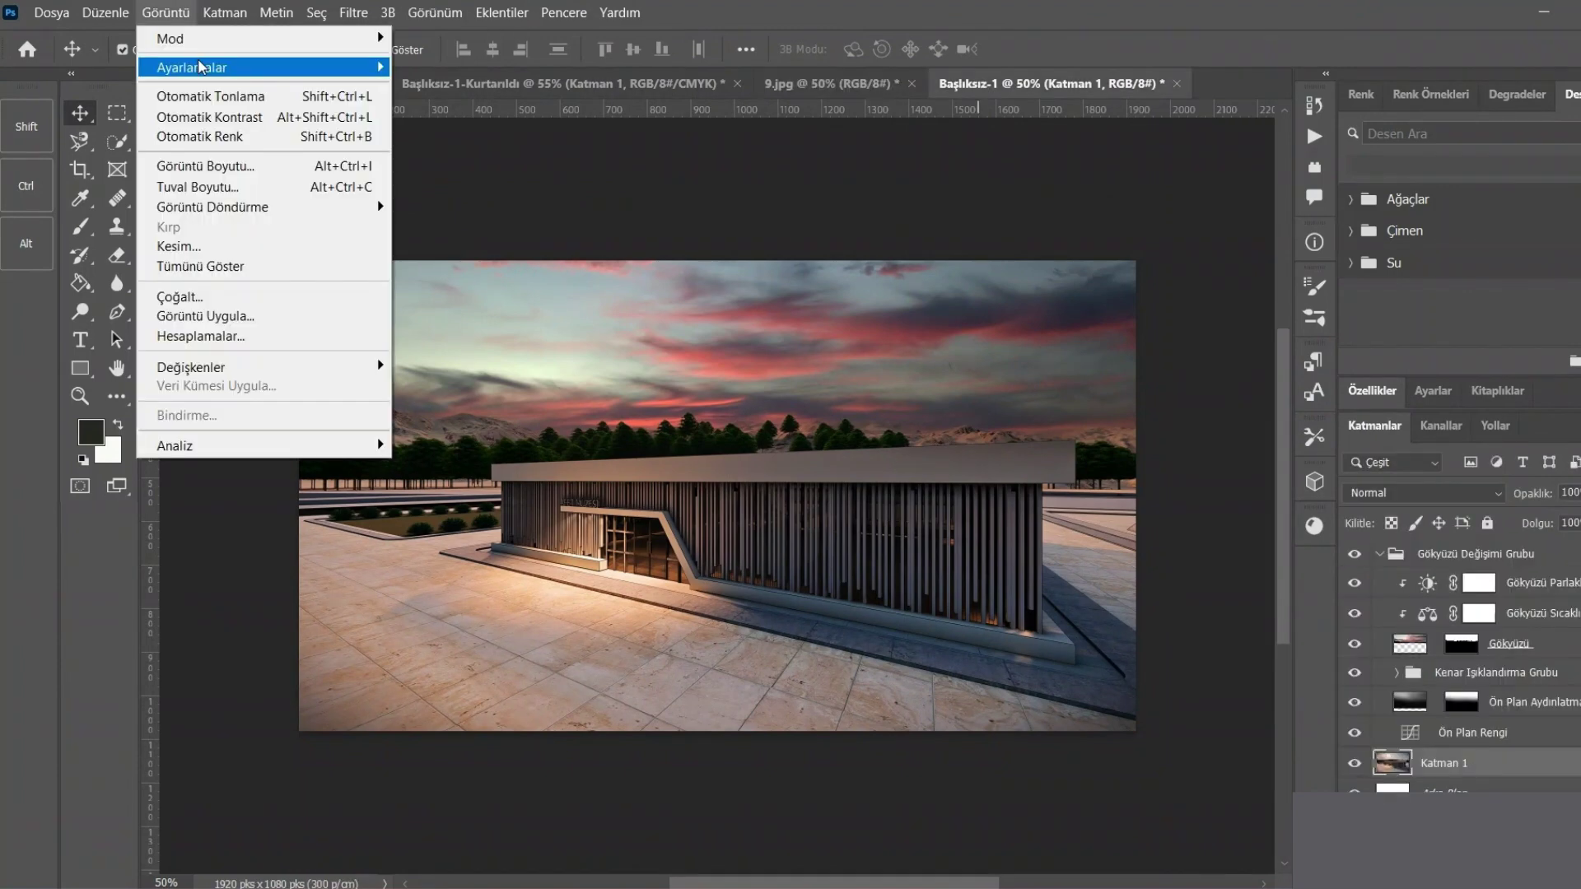
pyautogui.moveTo(247, 66)
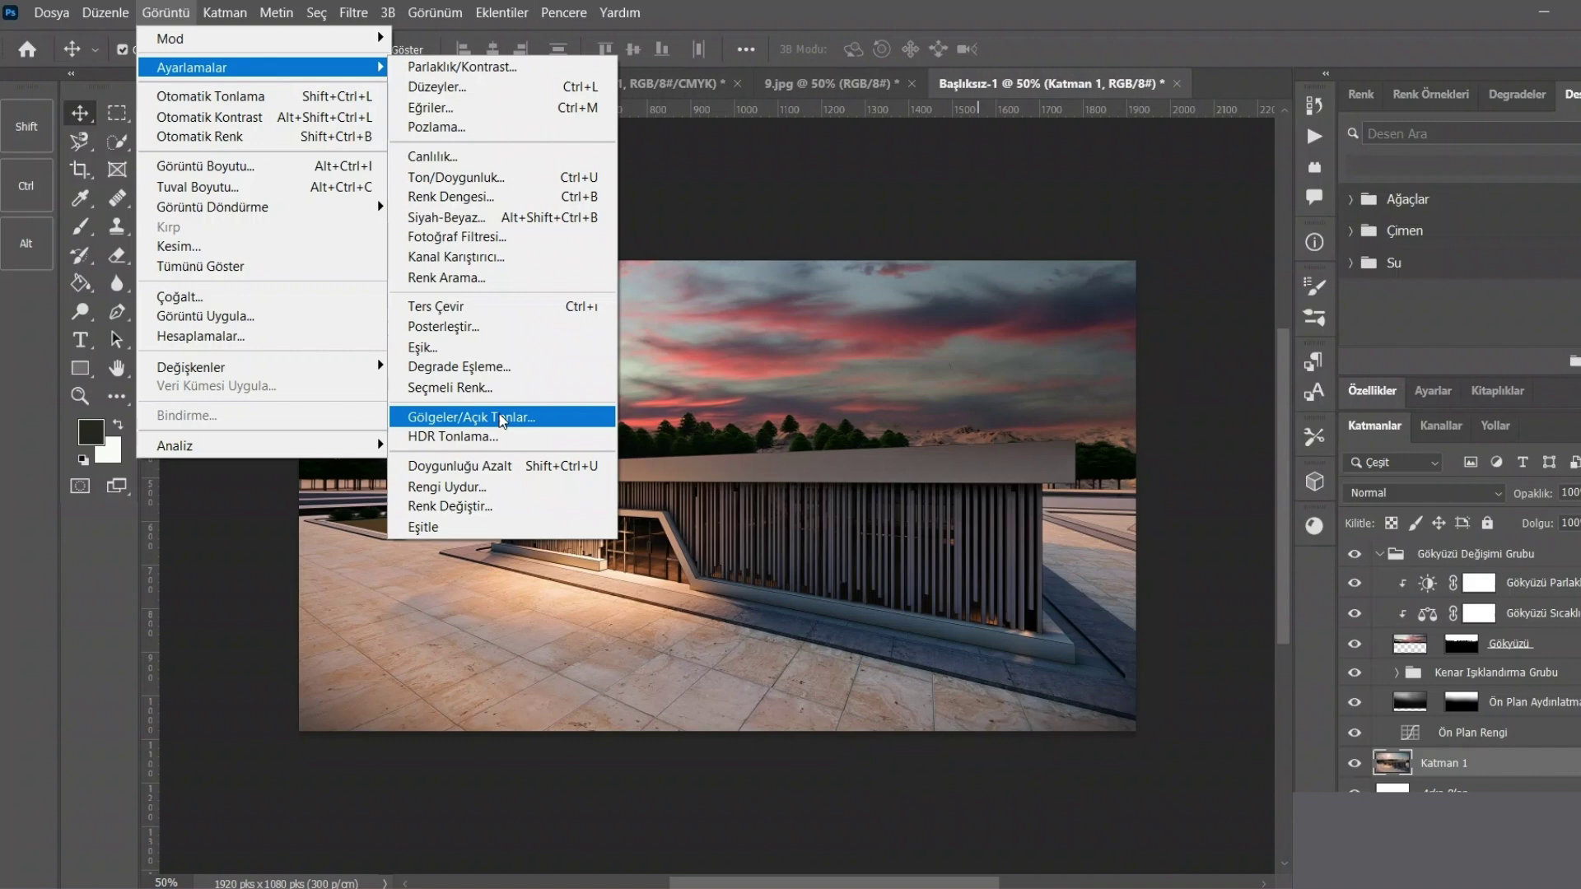
pyautogui.click(501, 420)
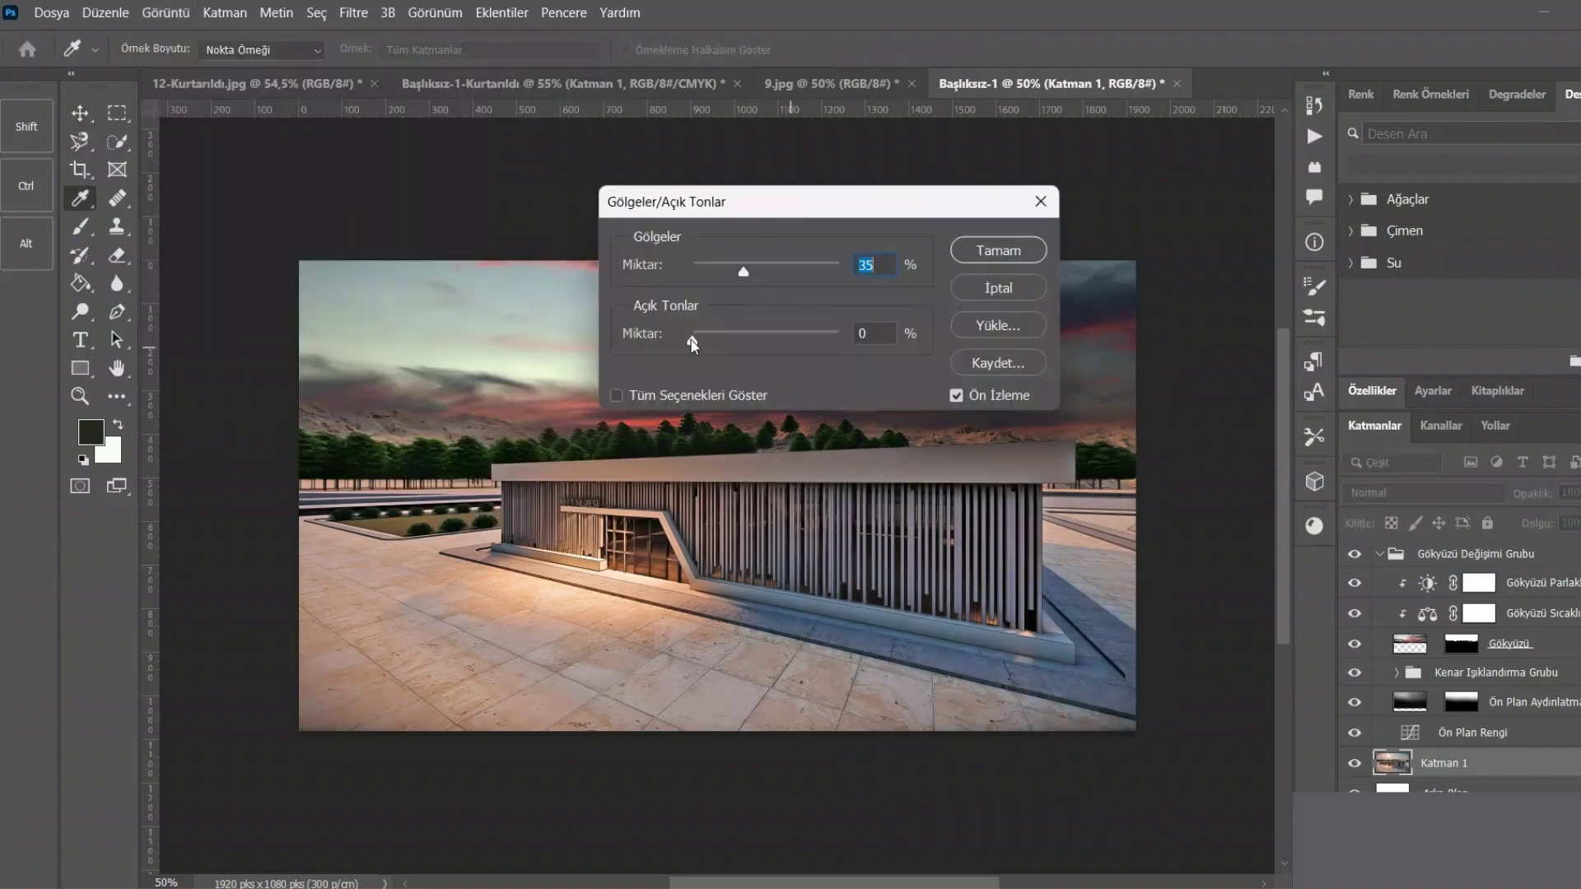
pyautogui.moveTo(692, 343); pyautogui.dragTo(814, 343)
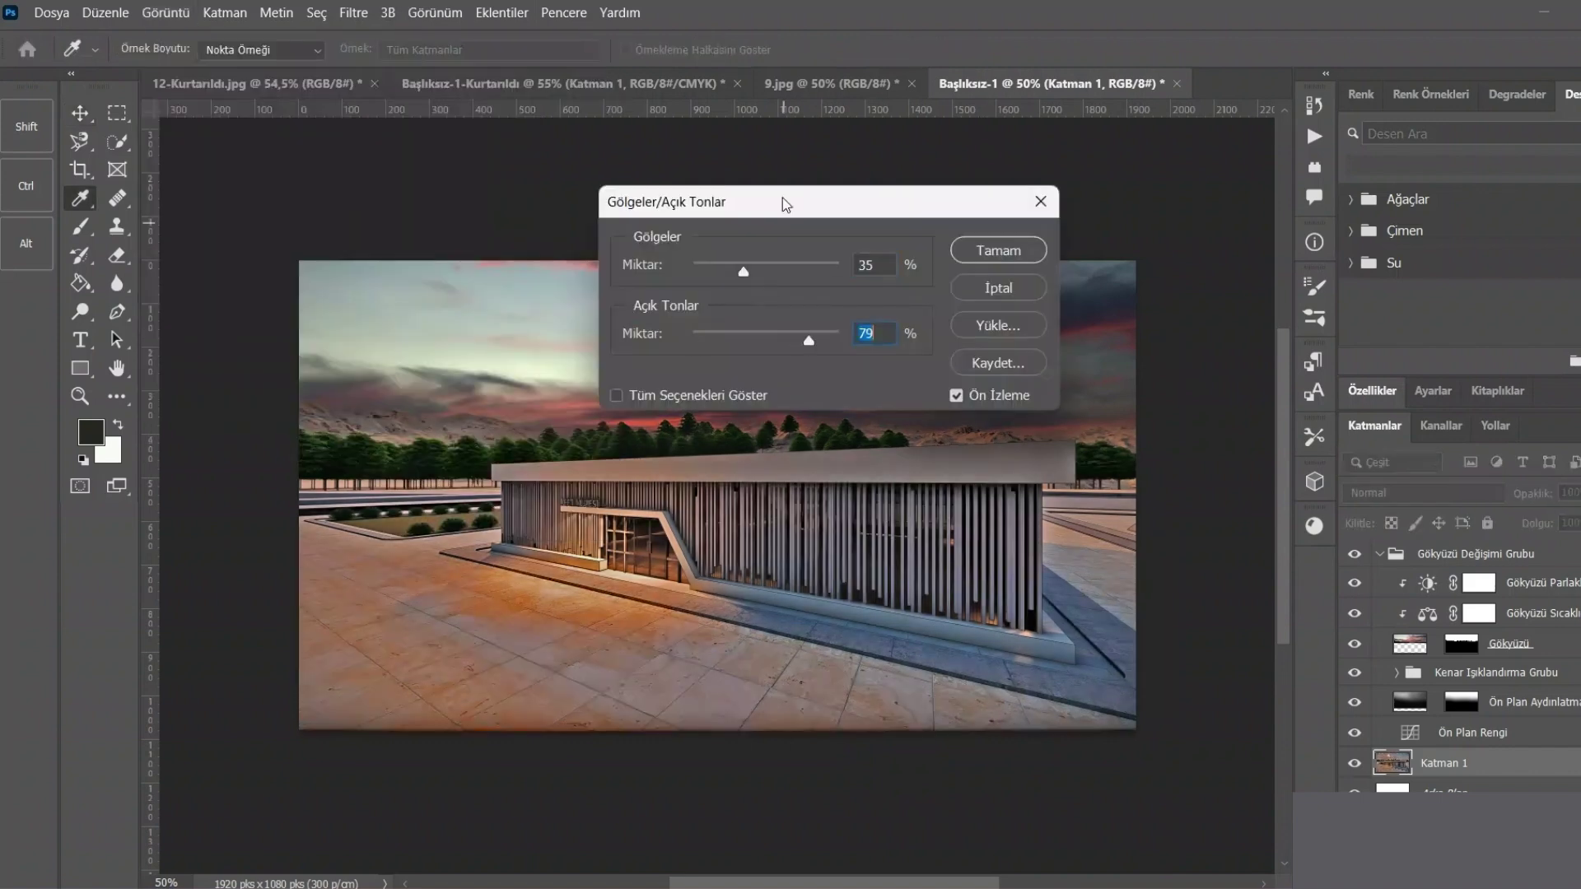
pyautogui.moveTo(785, 204); pyautogui.dragTo(1131, 75)
pyautogui.moveTo(1085, 146); pyautogui.dragTo(981, 151)
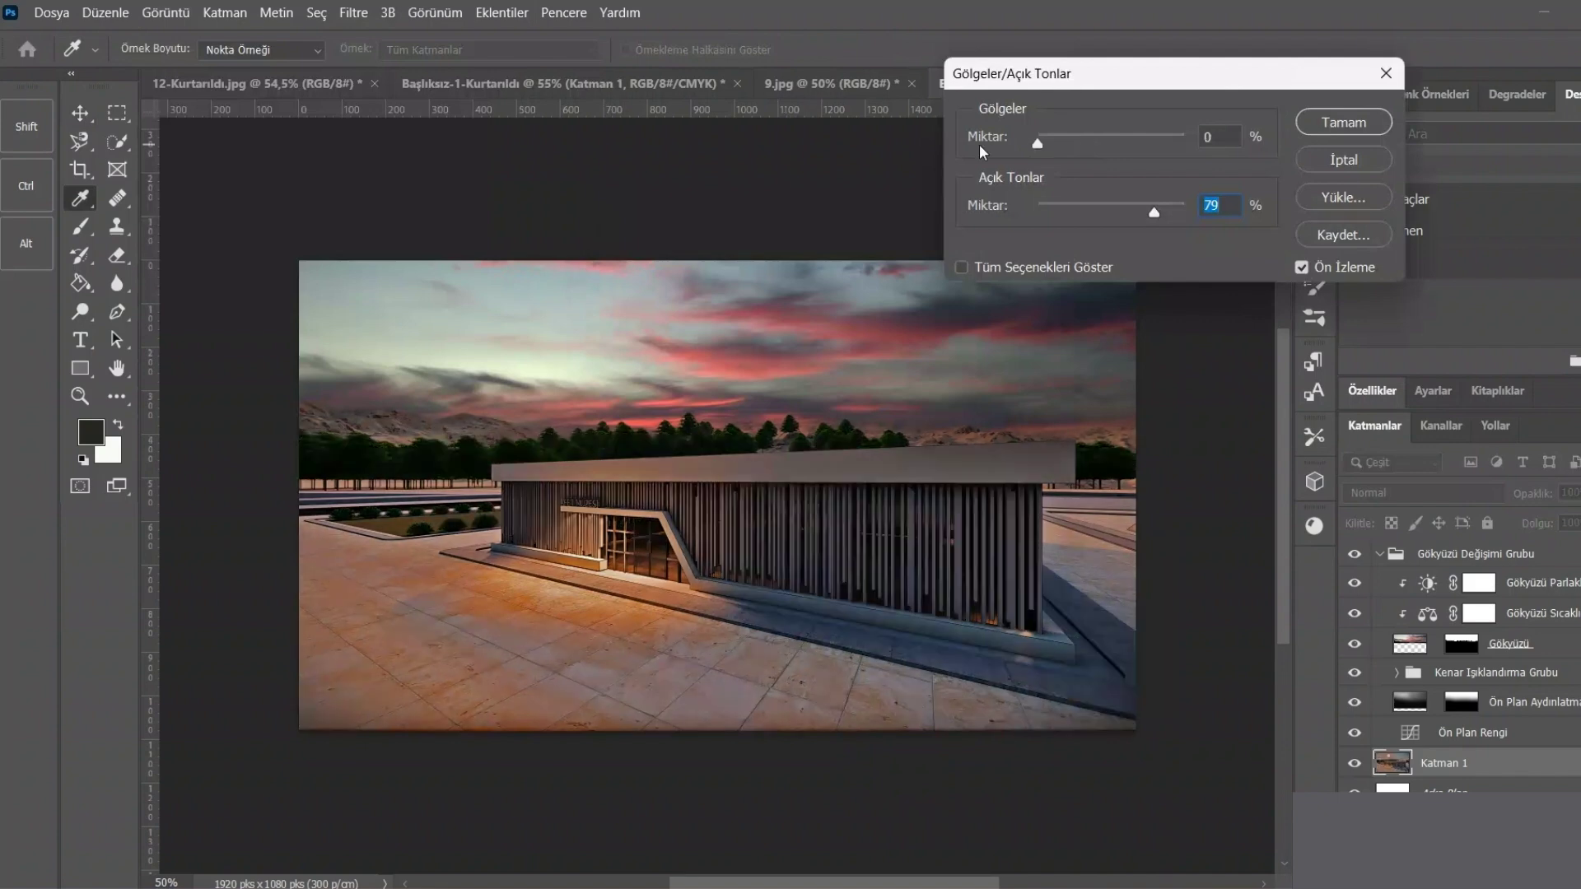
pyautogui.click(1301, 267)
pyautogui.moveTo(1152, 216); pyautogui.dragTo(1057, 228)
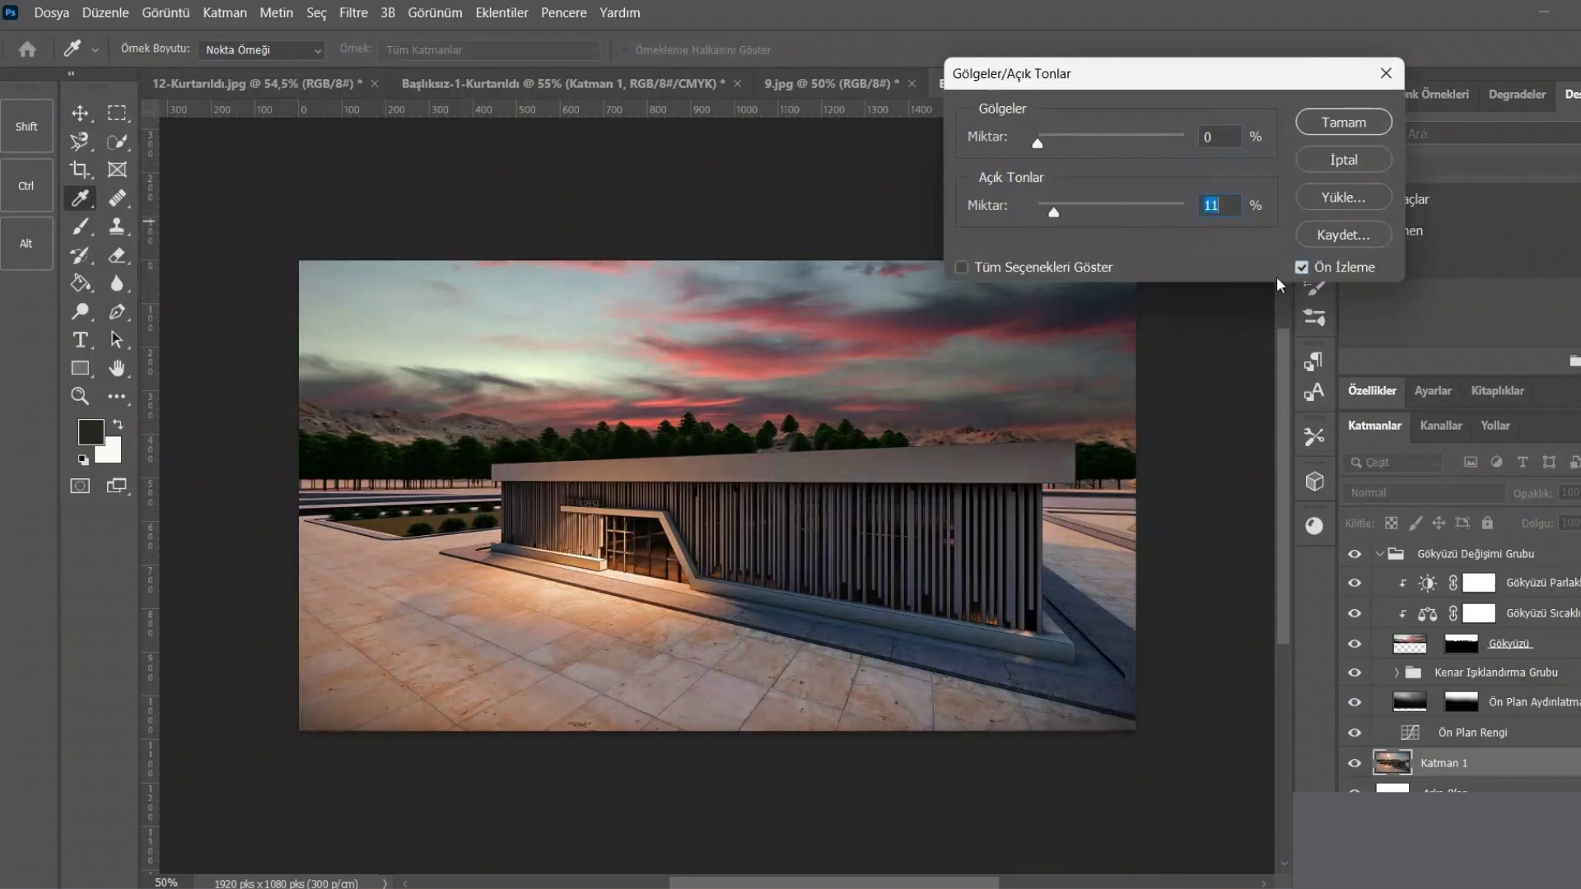
pyautogui.click(1301, 268)
pyautogui.click(1301, 267)
pyautogui.moveTo(1047, 220); pyautogui.dragTo(1042, 221)
pyautogui.click(1354, 126)
pyautogui.click(166, 13)
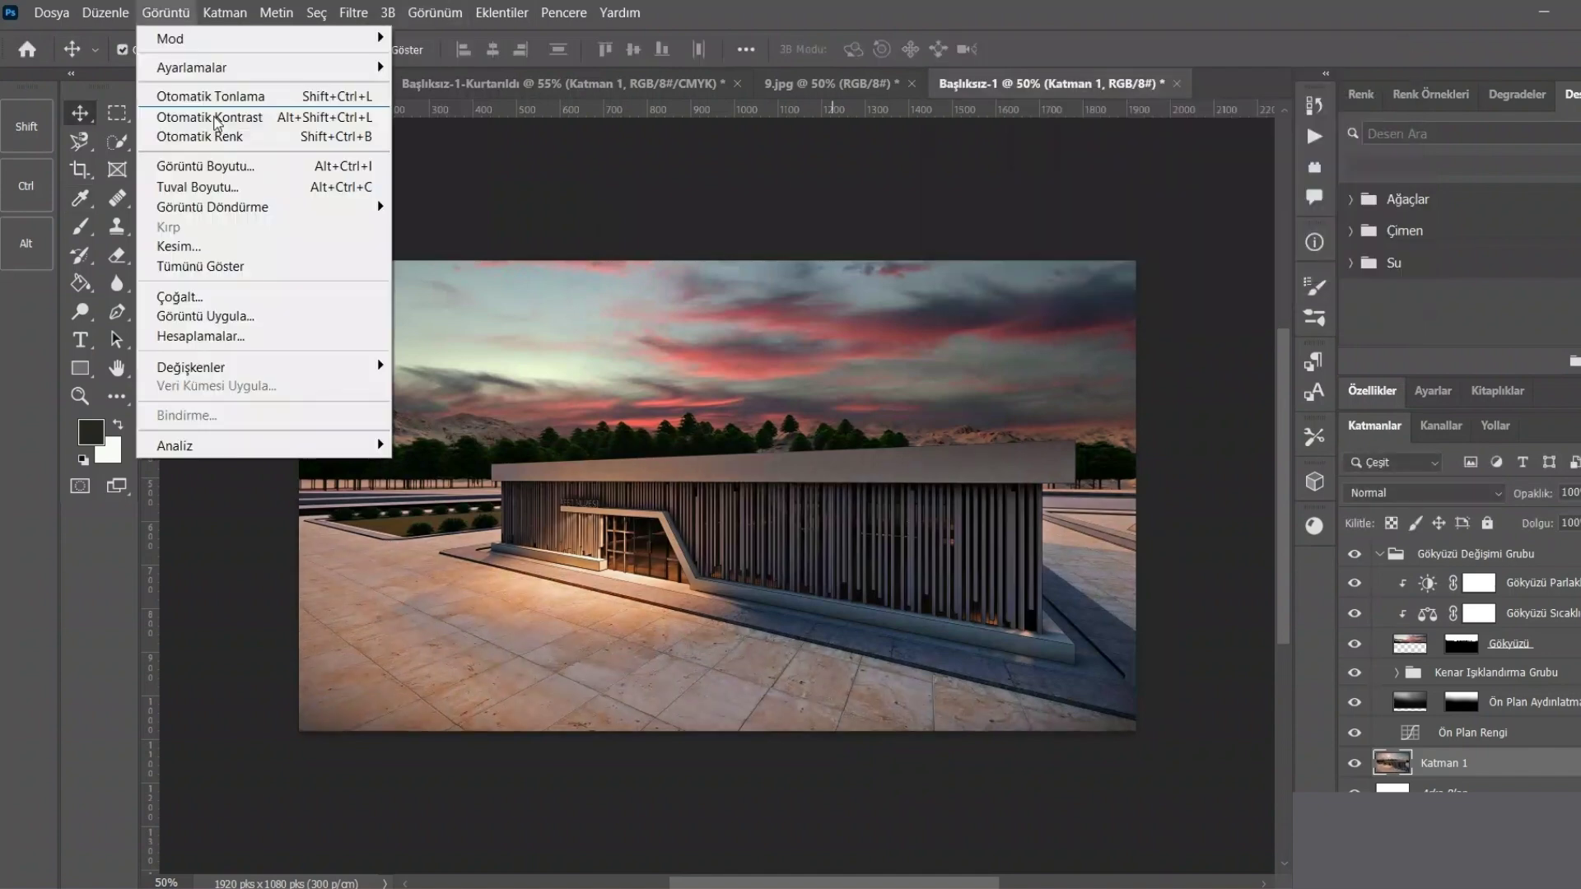
pyautogui.moveTo(191, 67)
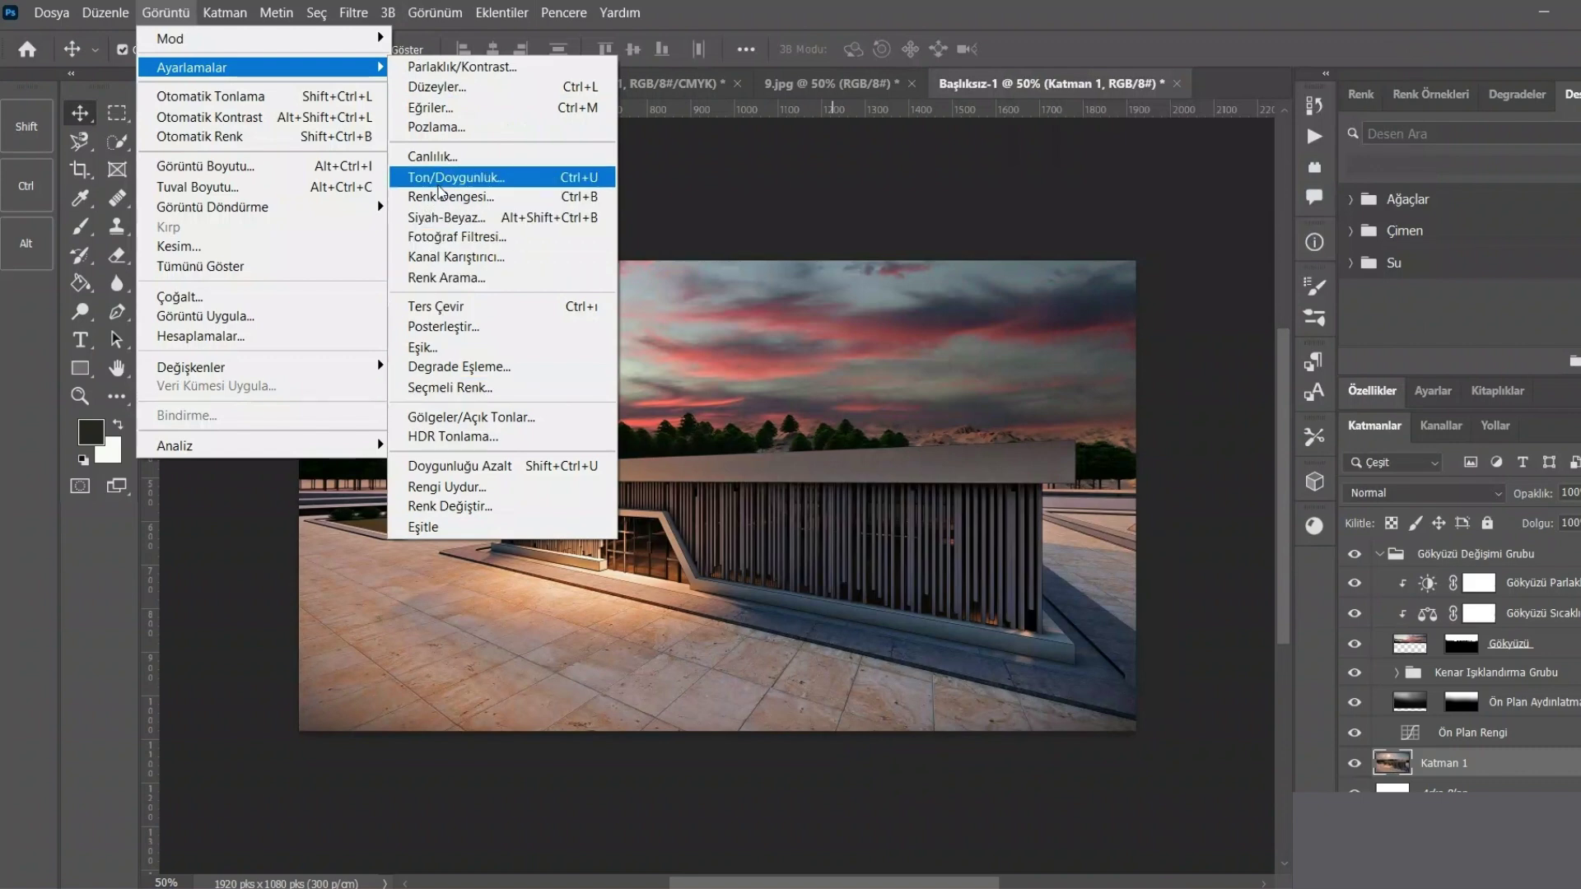
# - Apply Canlılık (Vibrance) +58 with saturation -2 to the sunset render
pyautogui.click(444, 157)
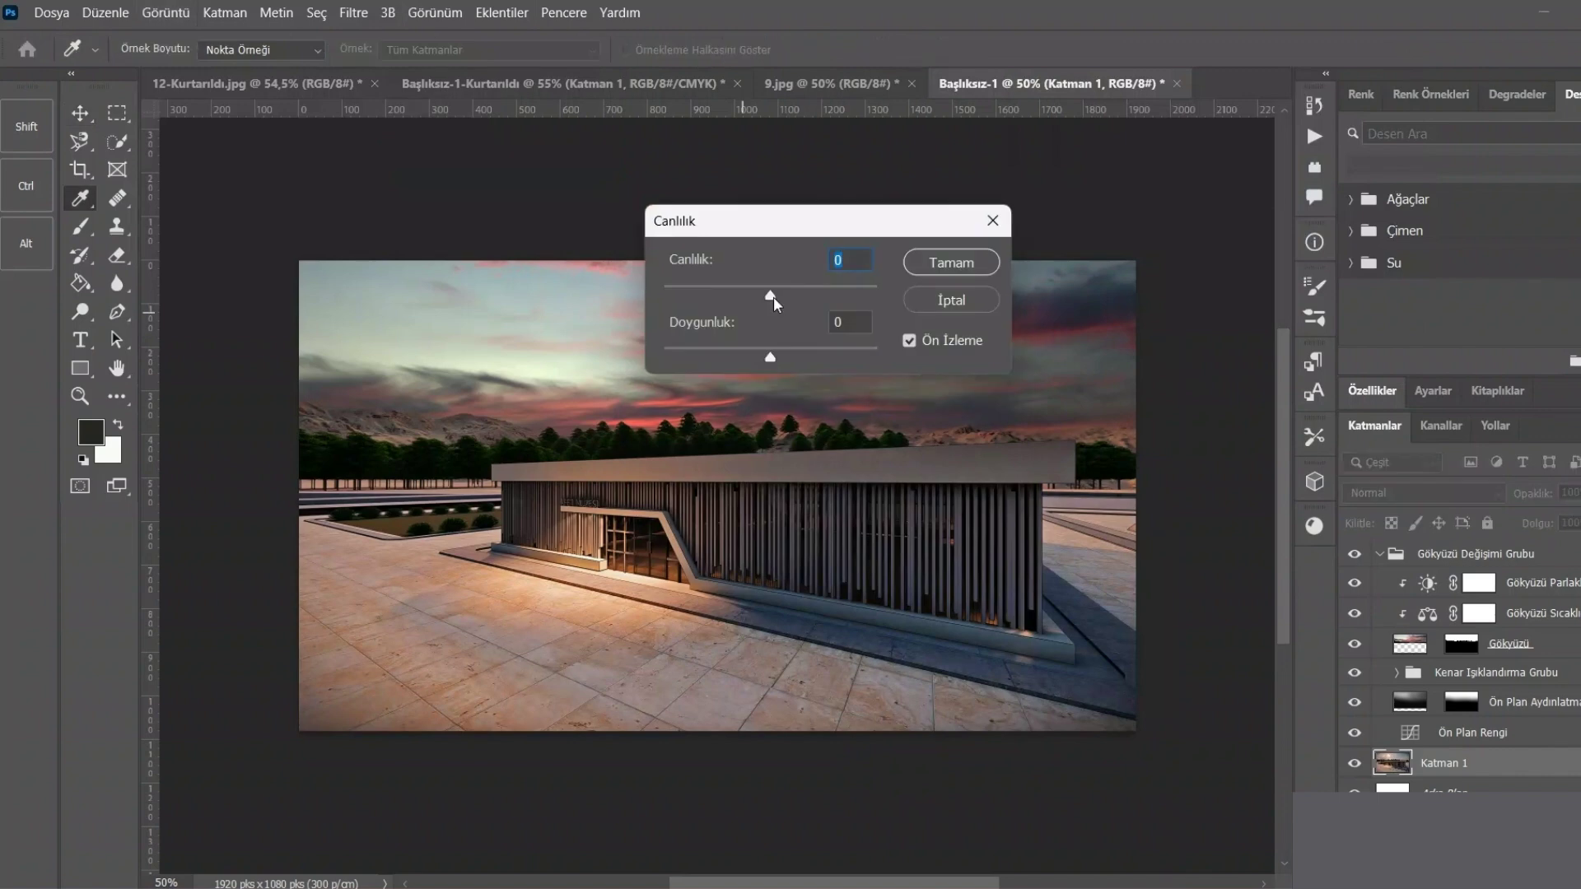
pyautogui.moveTo(770, 296)
pyautogui.mouseDown()
pyautogui.moveTo(868, 296)
pyautogui.moveTo(835, 296)
pyautogui.mouseUp()
pyautogui.moveTo(771, 357)
pyautogui.mouseDown()
pyautogui.moveTo(830, 358)
pyautogui.moveTo(769, 353)
pyautogui.mouseUp()
pyautogui.moveTo(857, 297); pyautogui.dragTo(849, 296)
pyautogui.click(910, 344)
pyautogui.moveTo(827, 222); pyautogui.dragTo(948, 131)
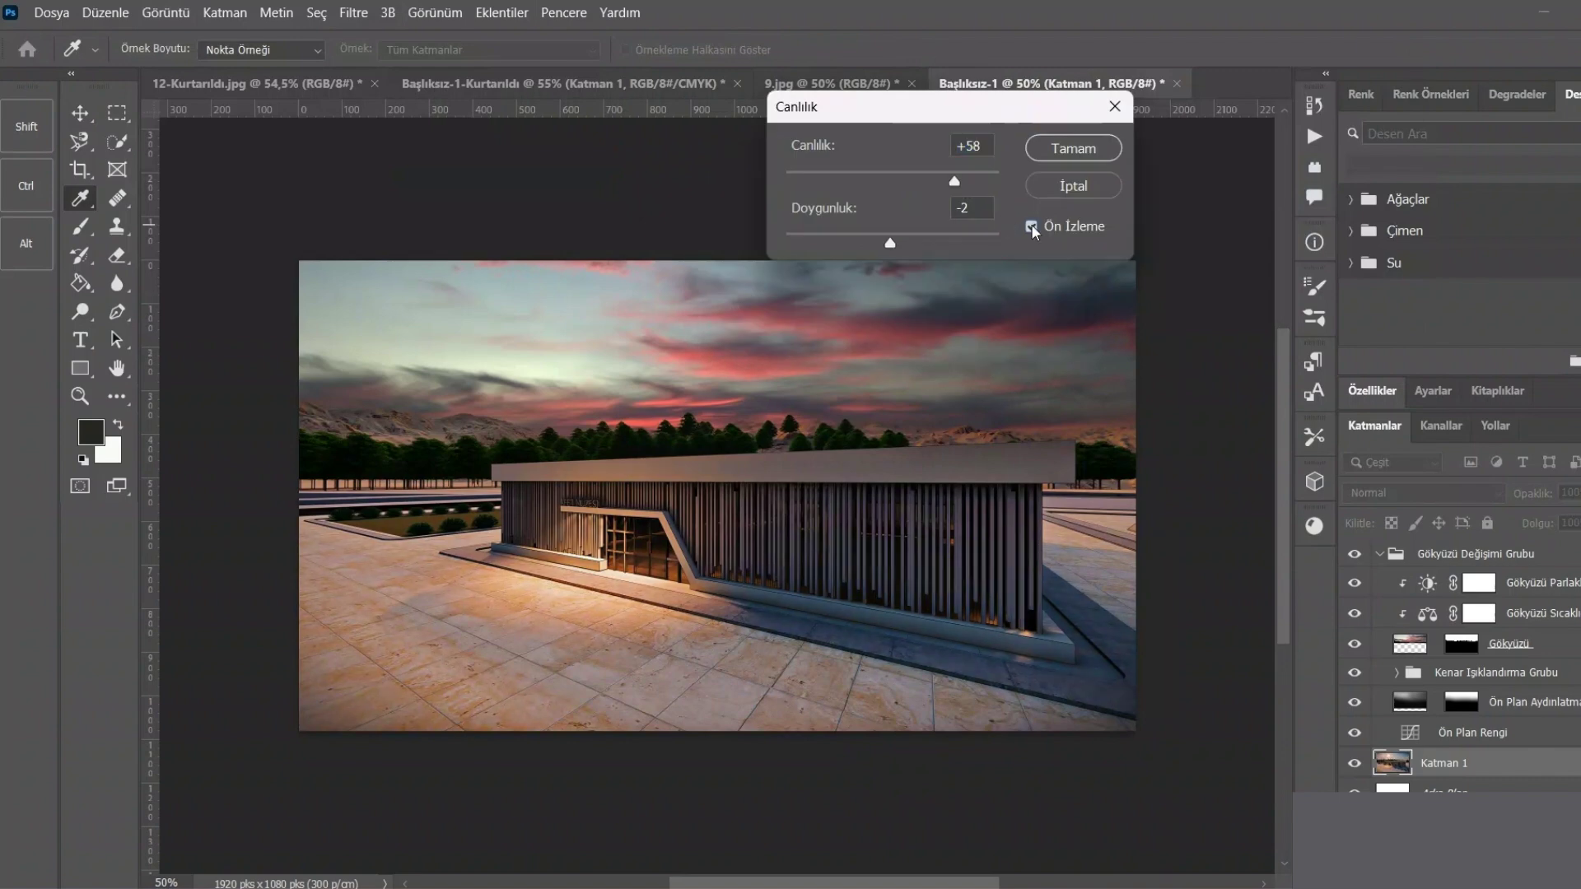
pyautogui.press('Return')
pyautogui.click(190, 7)
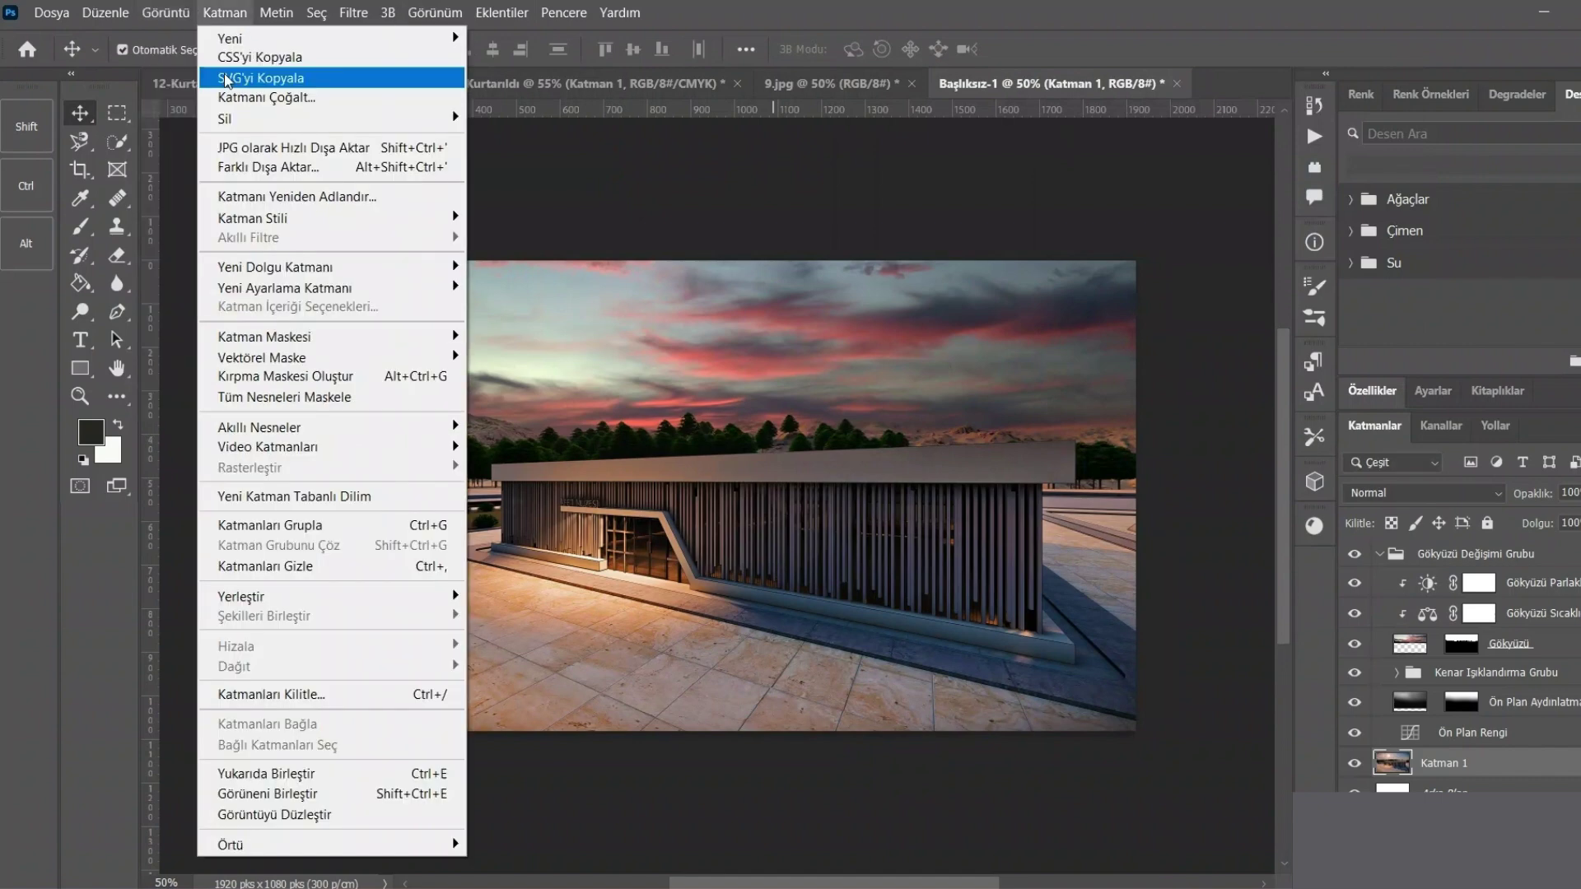
pyautogui.moveTo(259, 67)
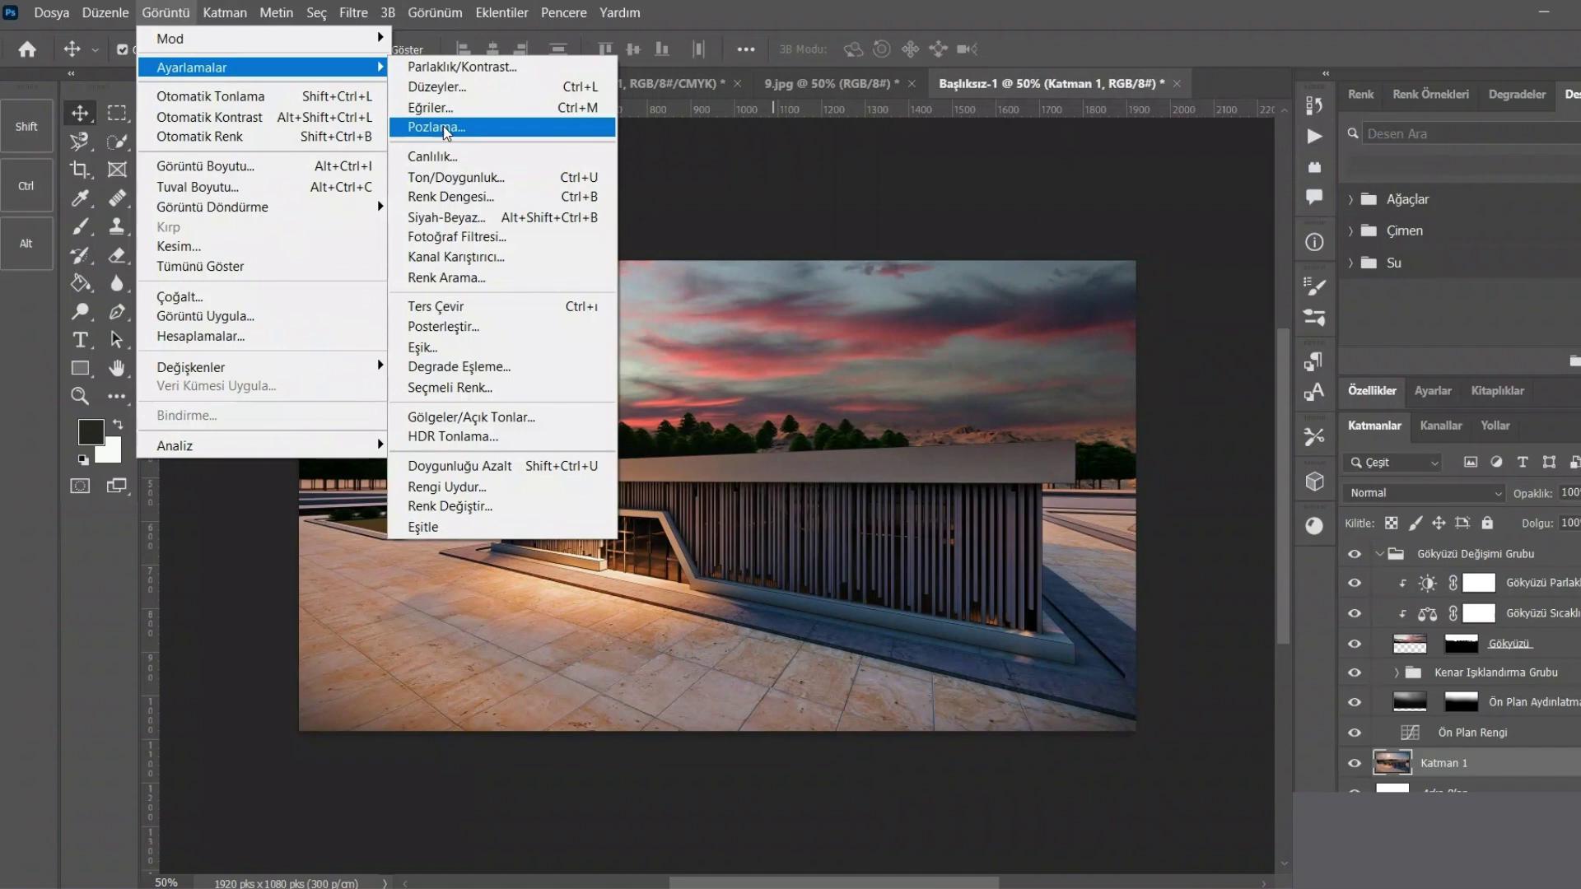
# - Set Brightness/Contrast on Katman 1 to contrast 4, then bring up the daytime 9.jpg
pyautogui.click(461, 67)
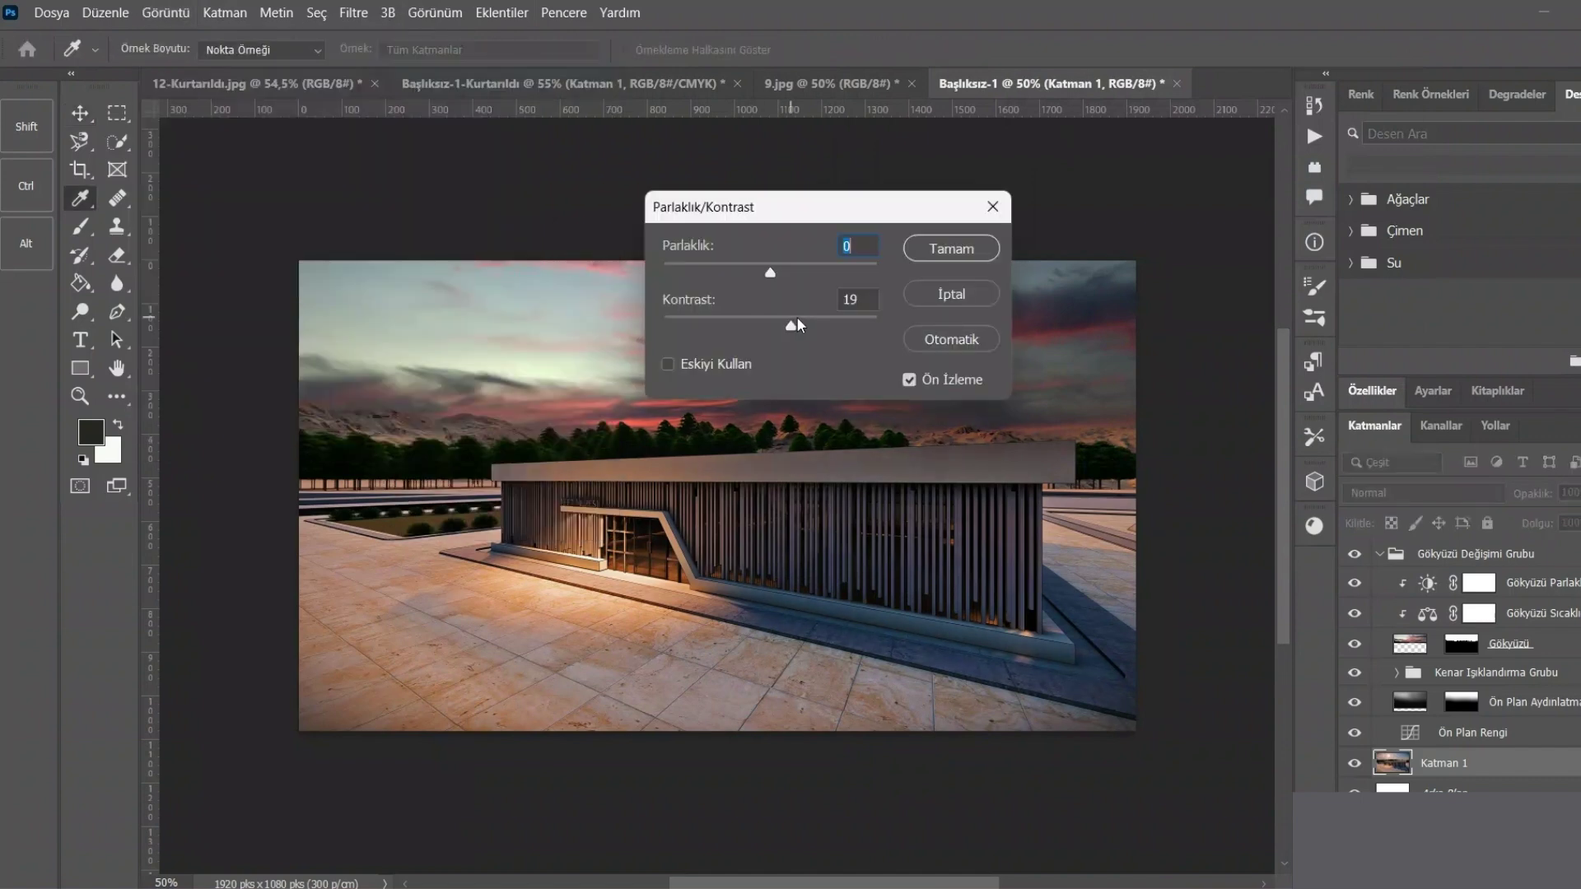
pyautogui.moveTo(797, 318); pyautogui.dragTo(774, 319)
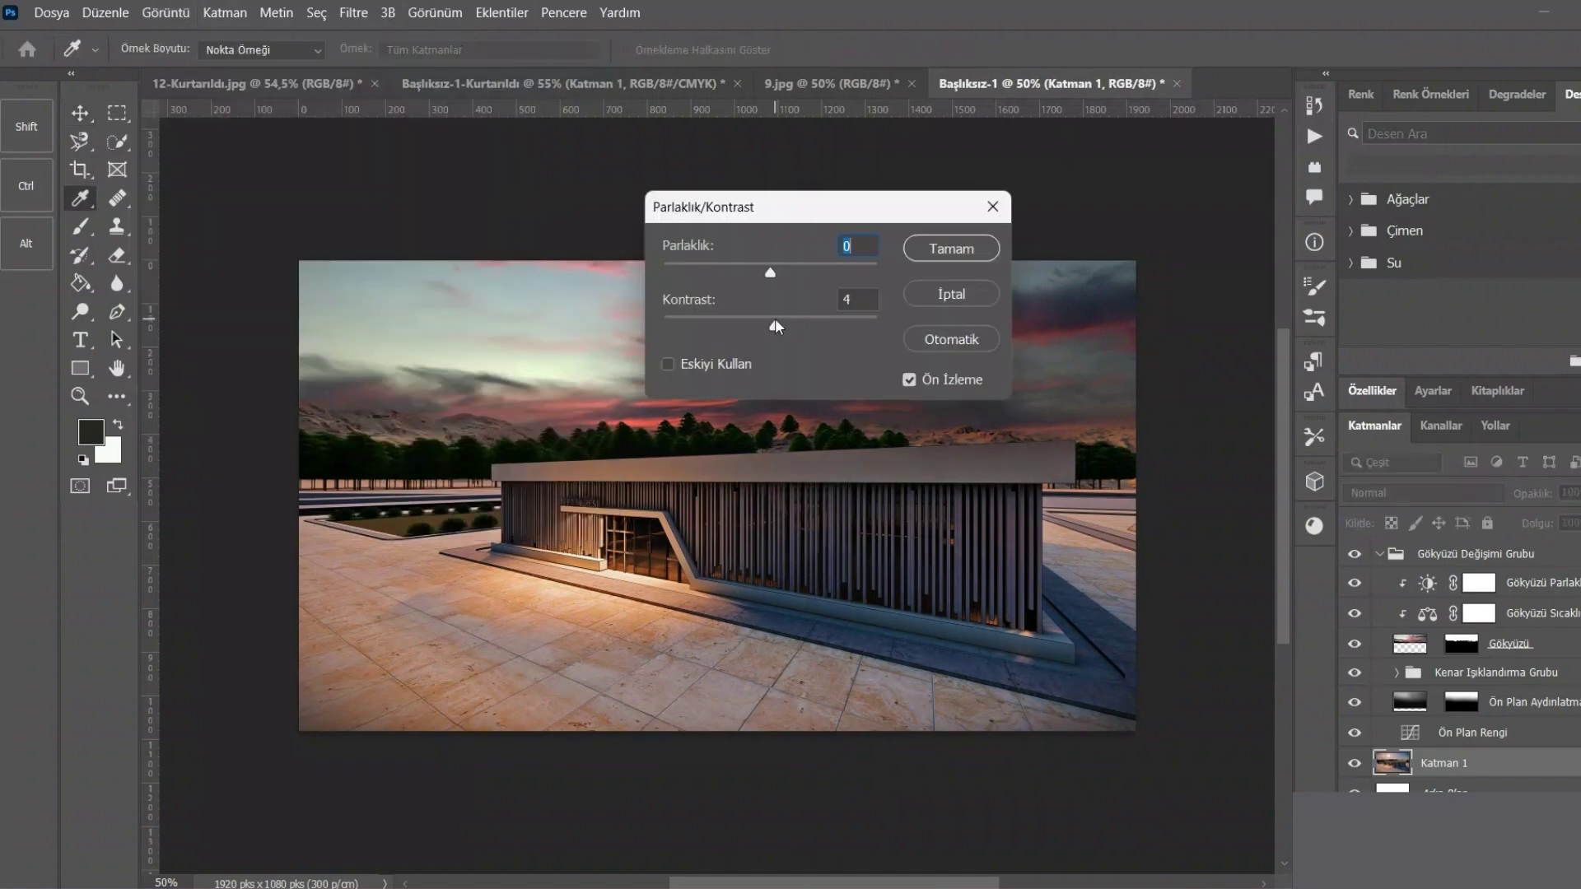
pyautogui.click(932, 250)
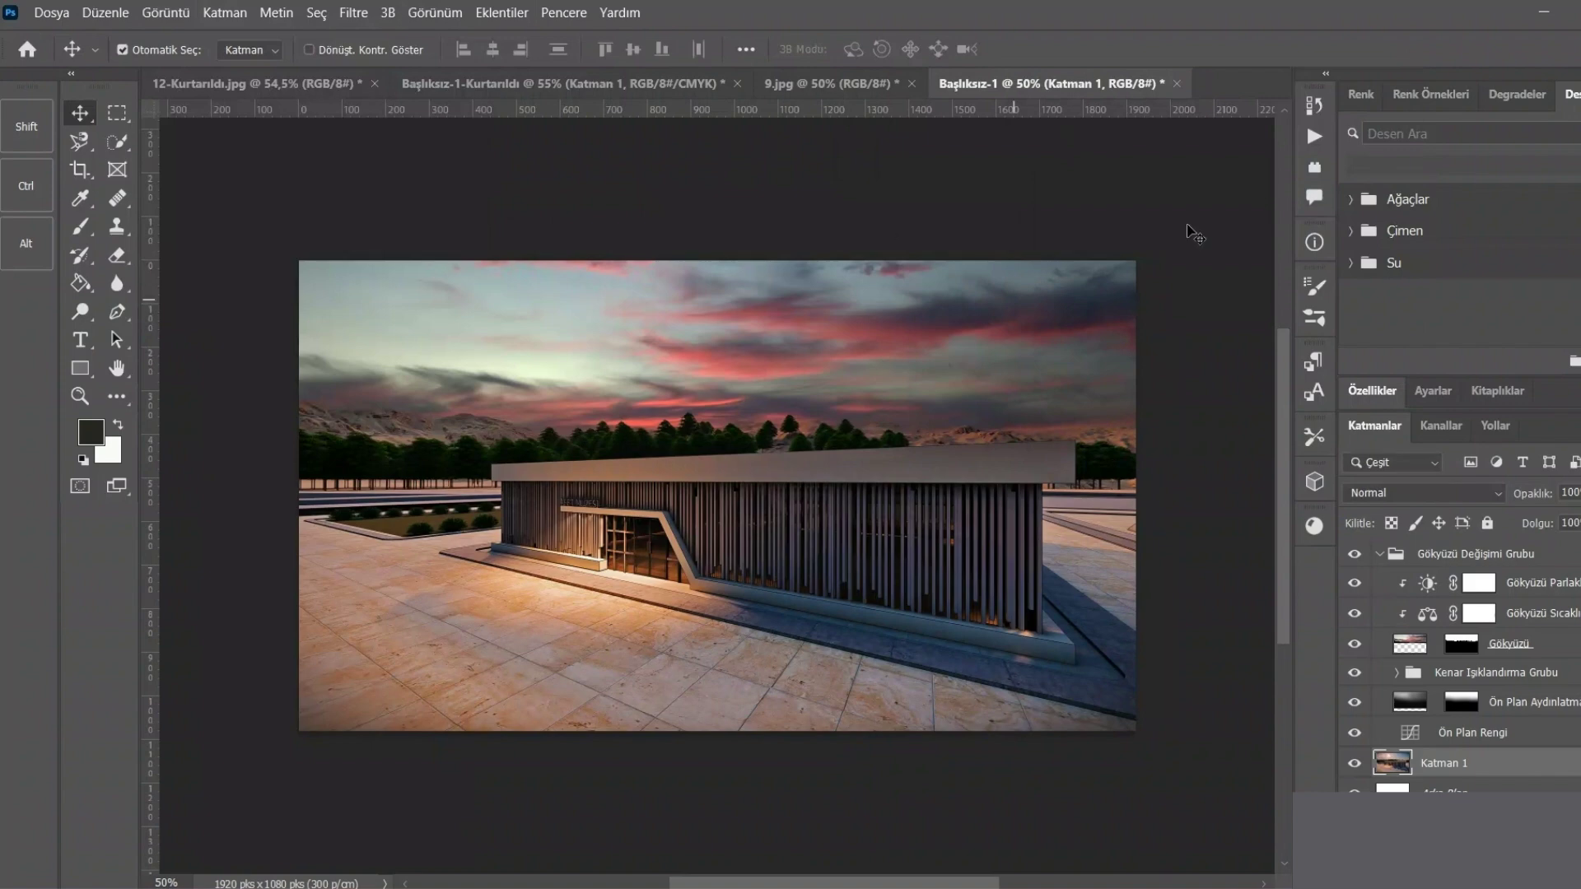
pyautogui.click(842, 83)
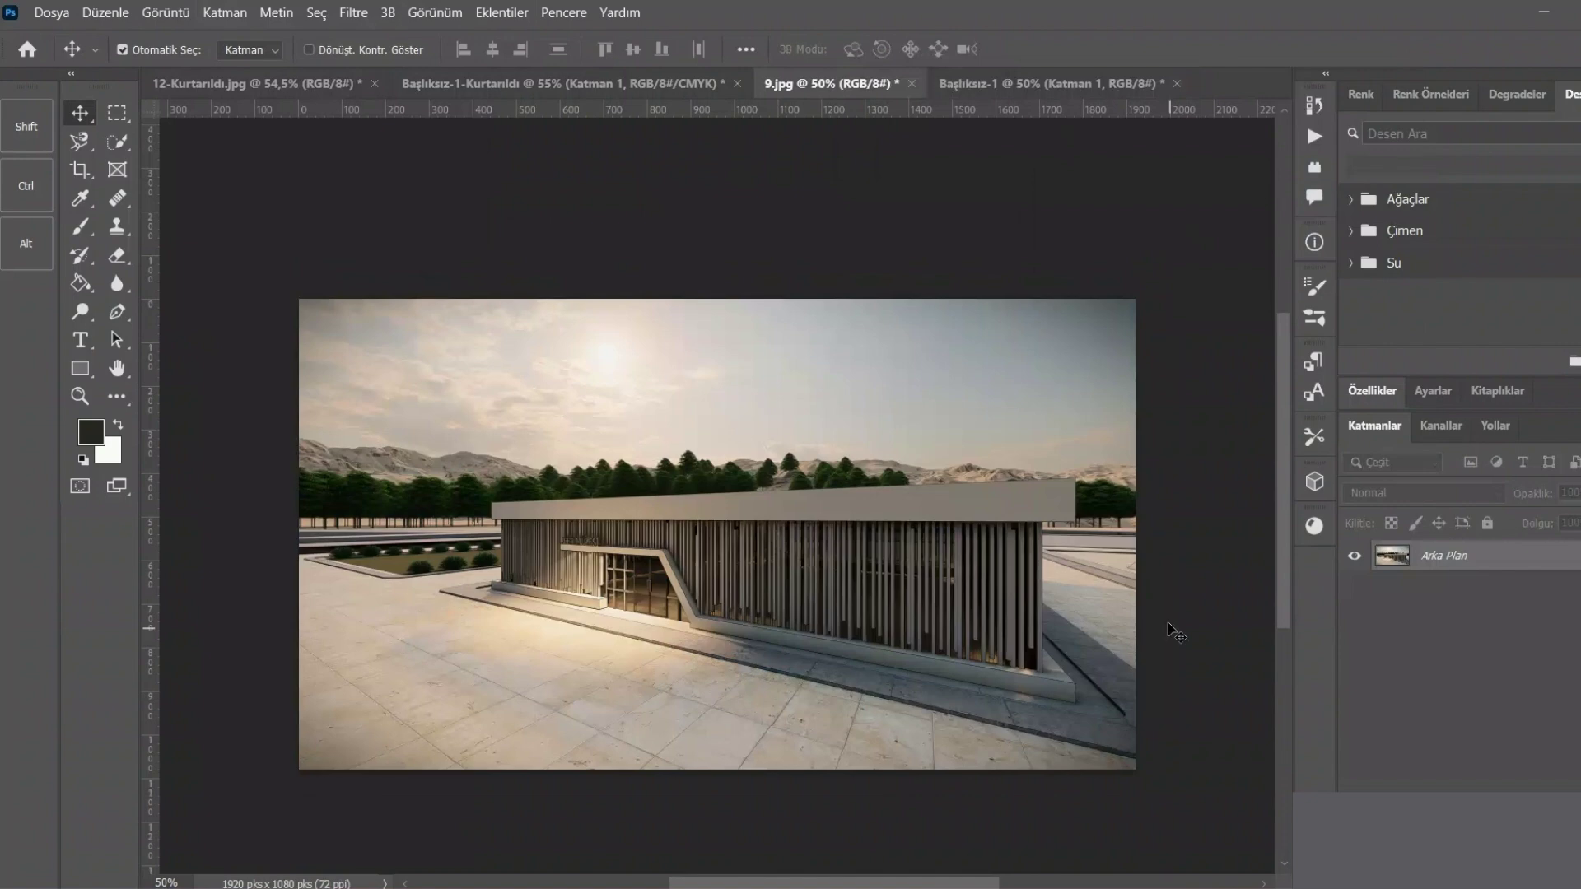
pyautogui.click(1035, 83)
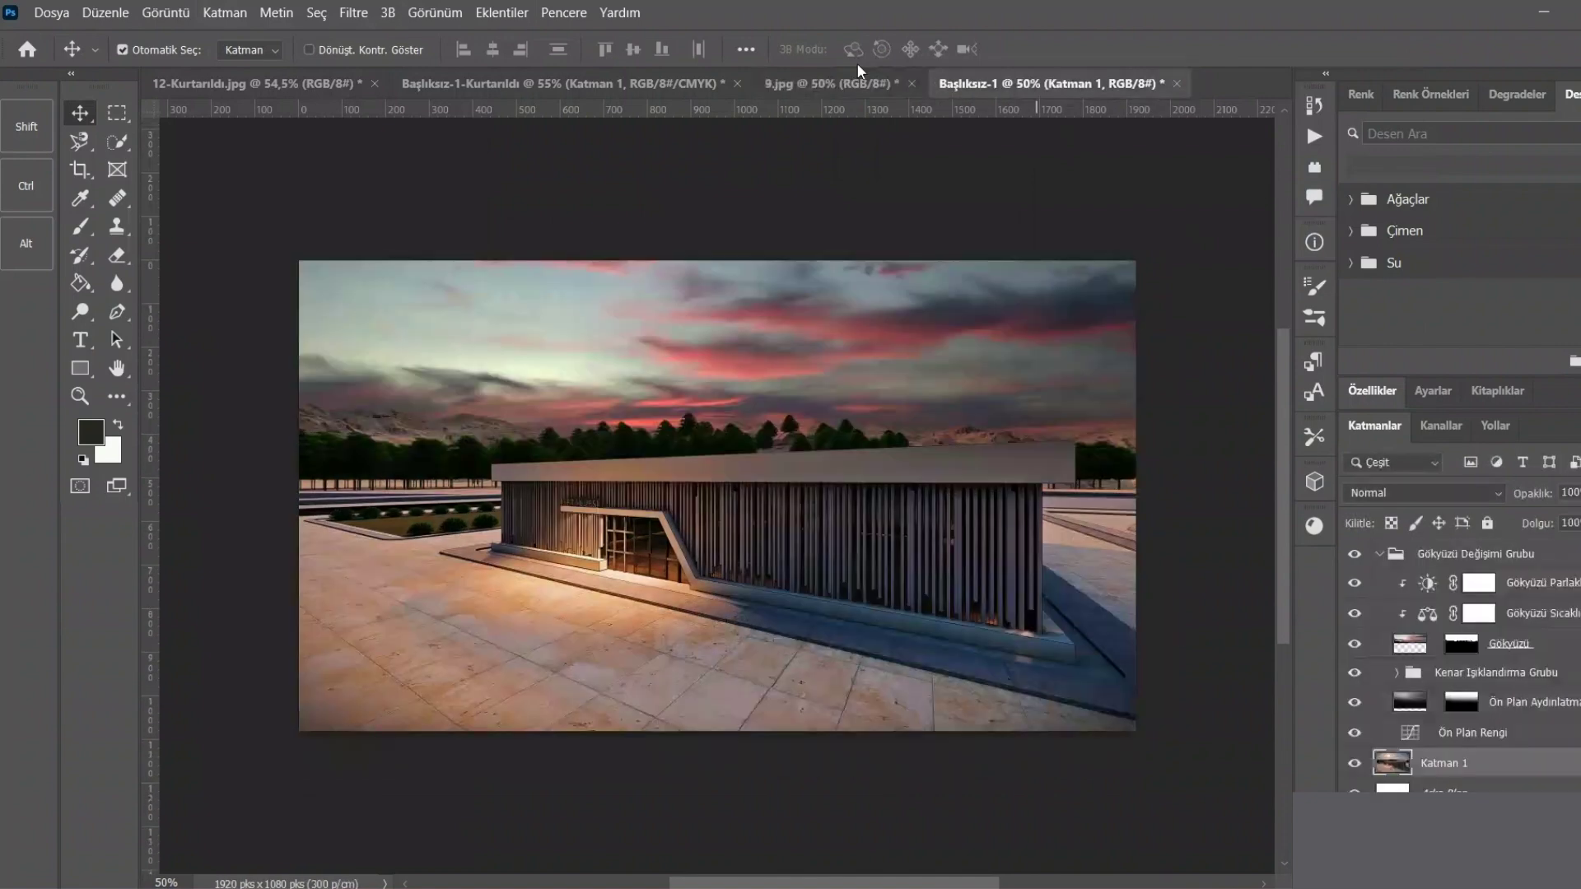
pyautogui.click(872, 83)
pyautogui.click(991, 84)
pyautogui.click(857, 78)
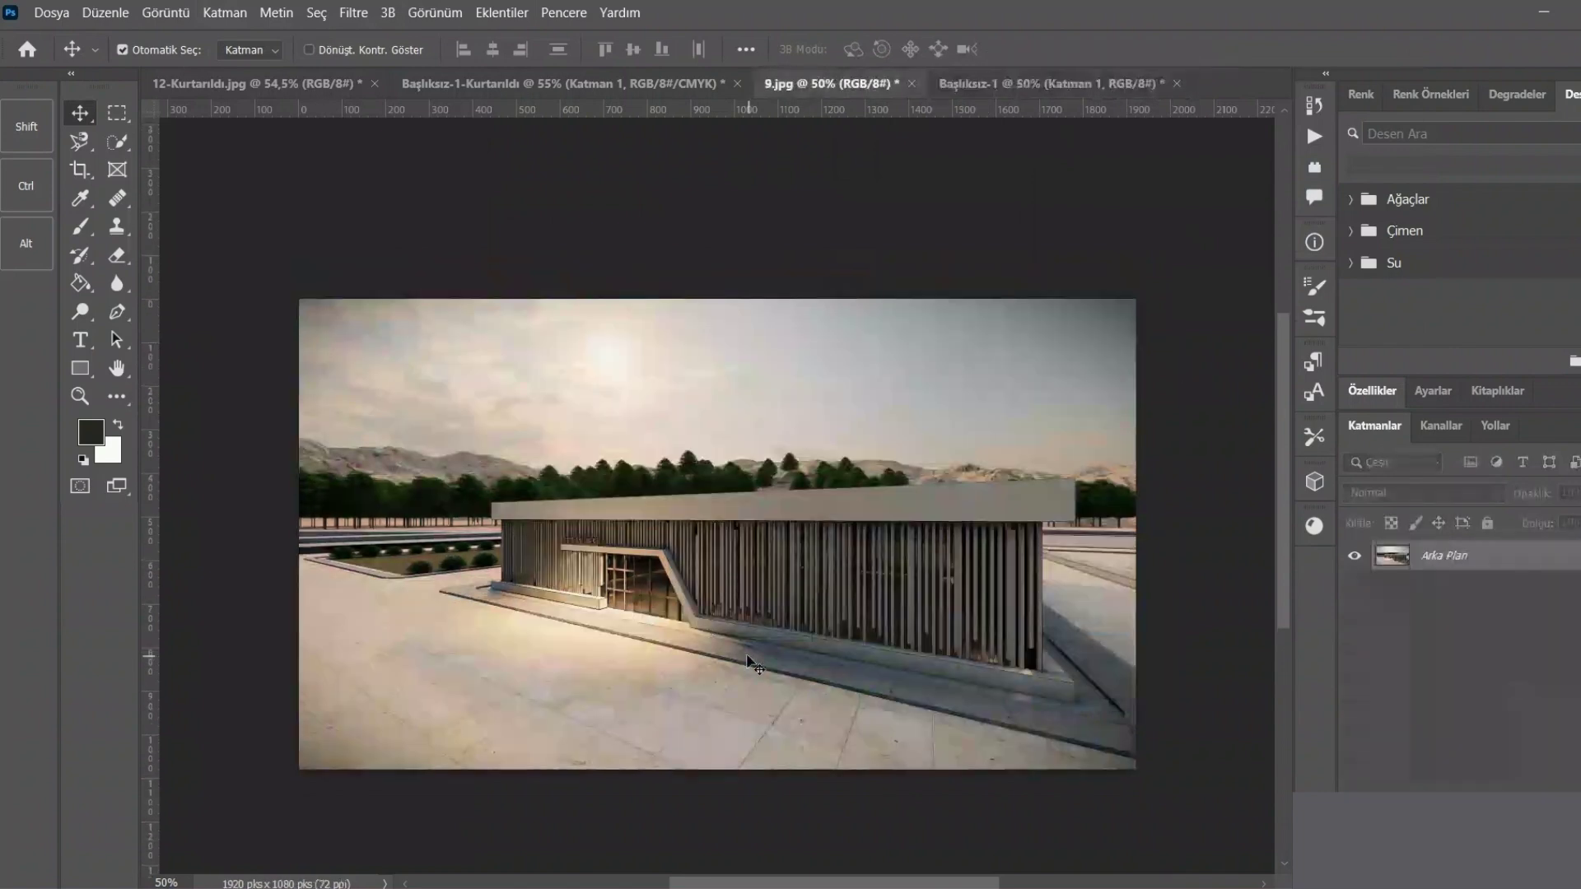
pyautogui.click(1101, 80)
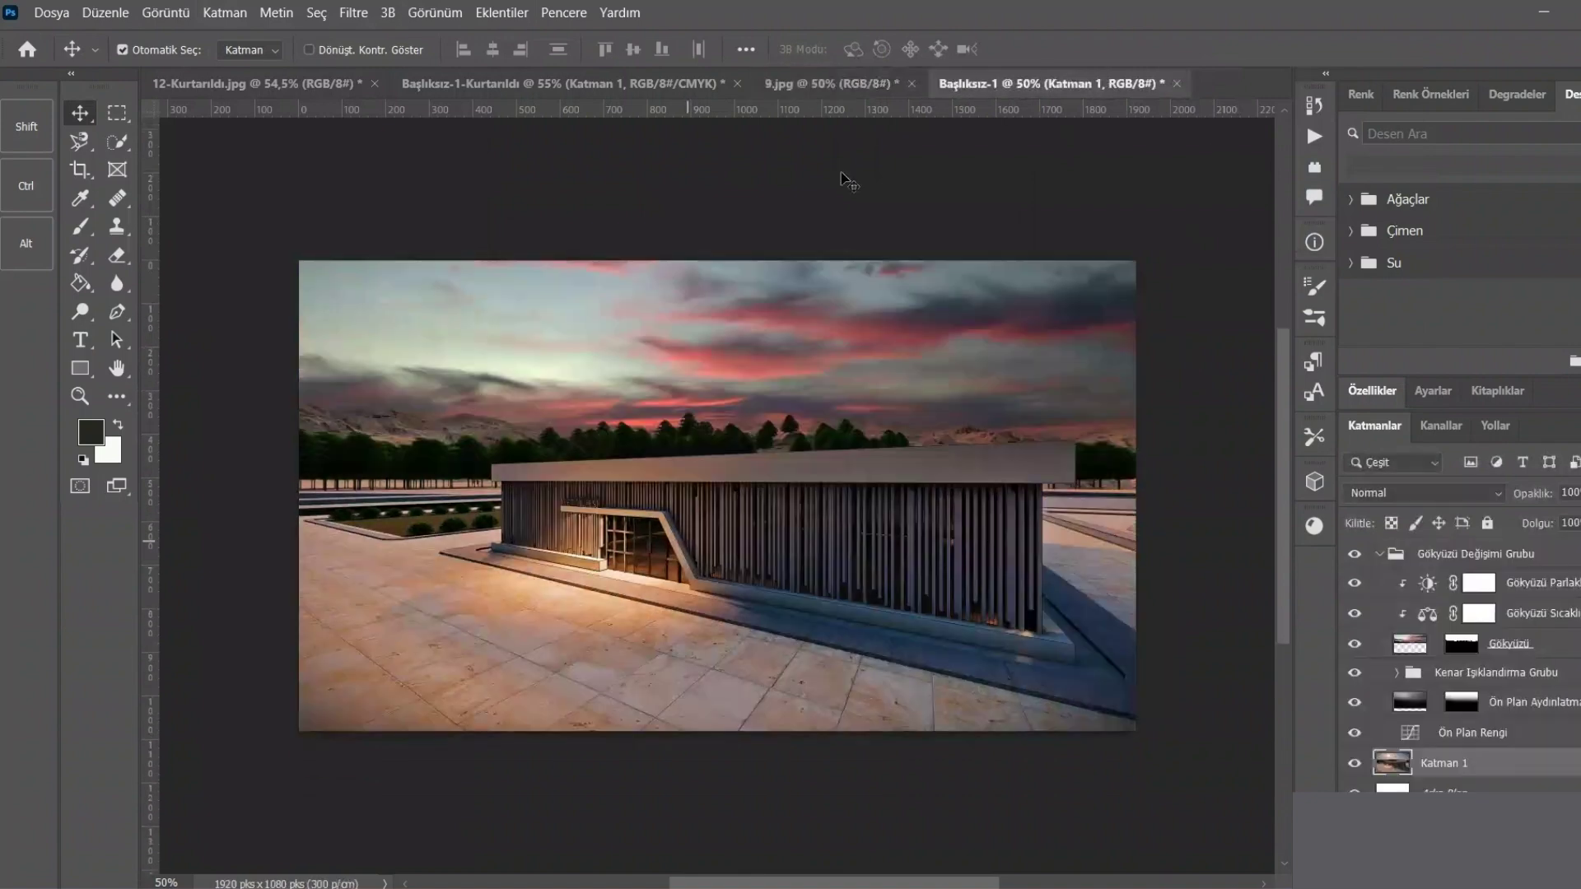
pyautogui.click(856, 82)
pyautogui.click(960, 81)
pyautogui.hotkey('ctrl', 'shift', 'Tab')
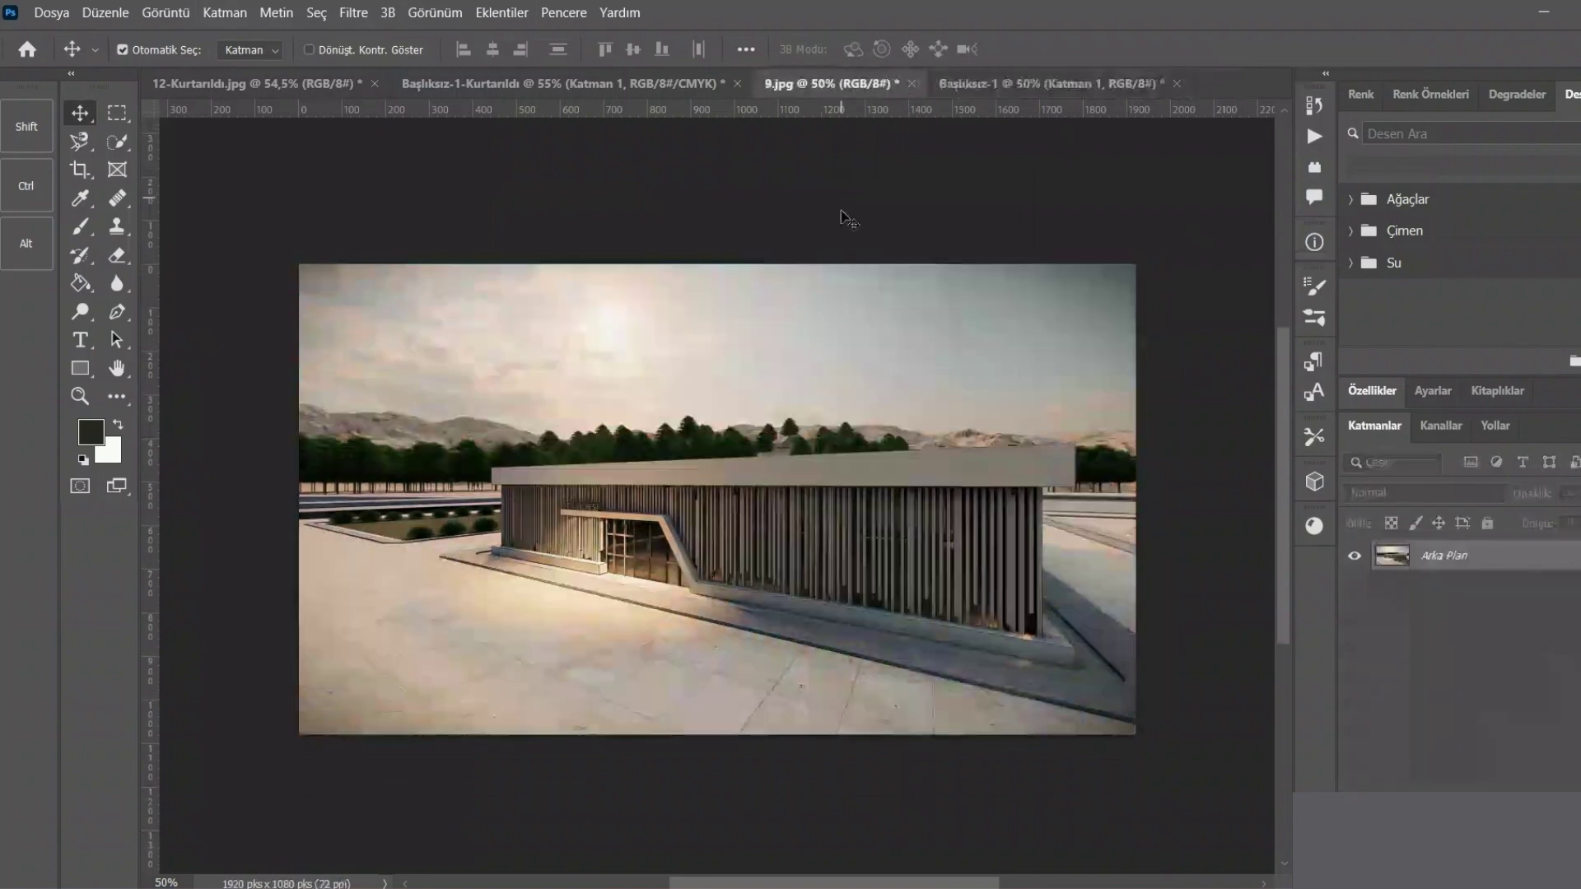
# - Zoom into 9.jpg and Başlıksız-1 to compare their close-up details
pyautogui.scroll(2, 812, 558)
pyautogui.scroll(5, 812, 558)
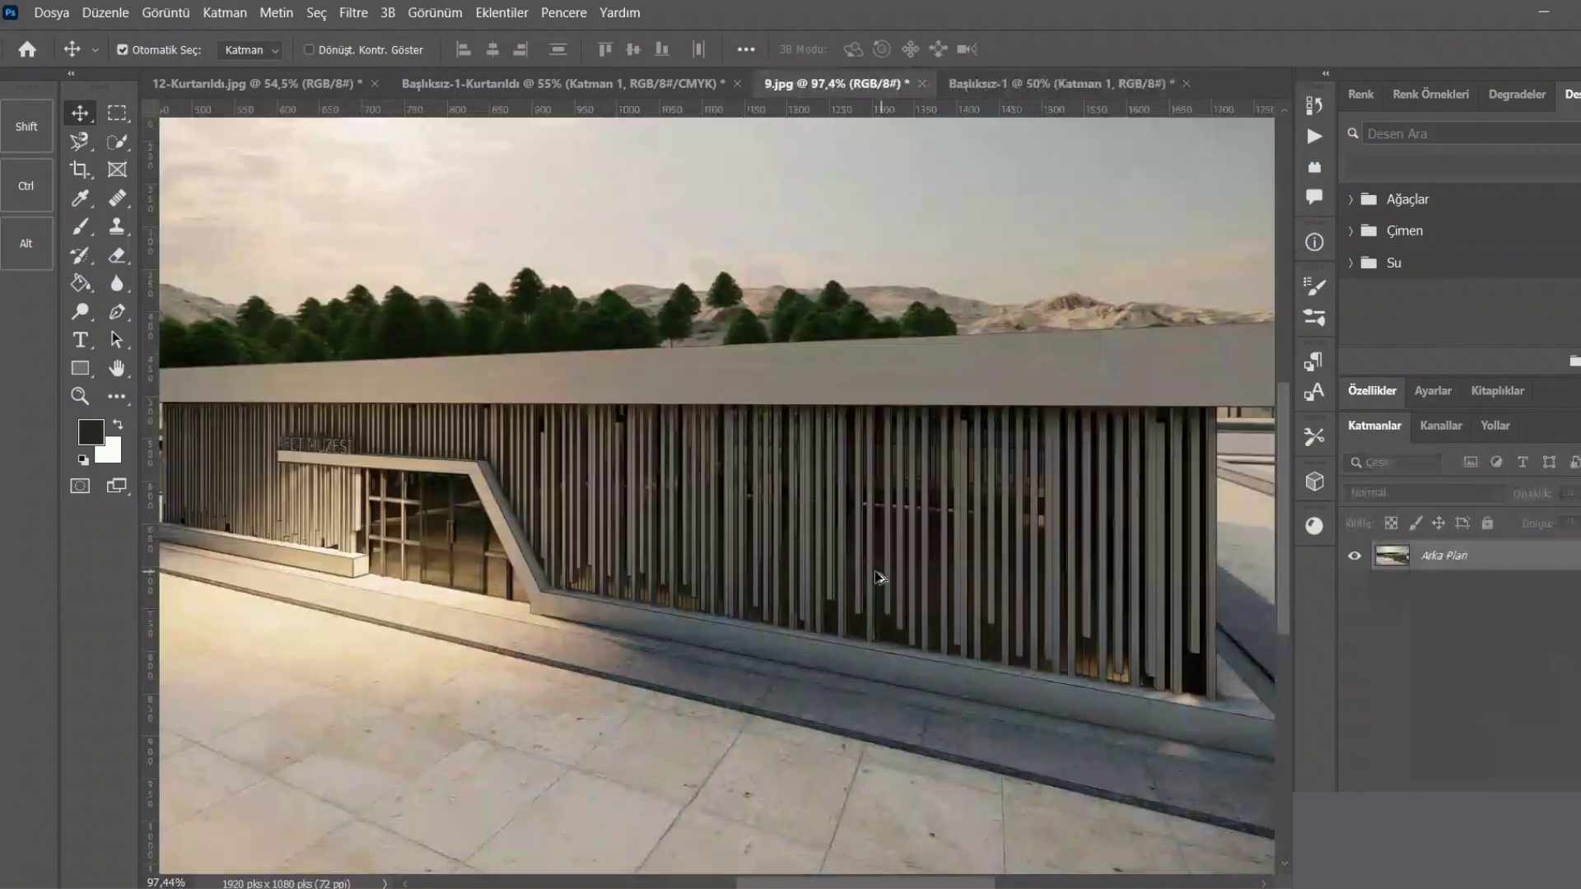
pyautogui.scroll(3, 879, 577)
pyautogui.click(1027, 86)
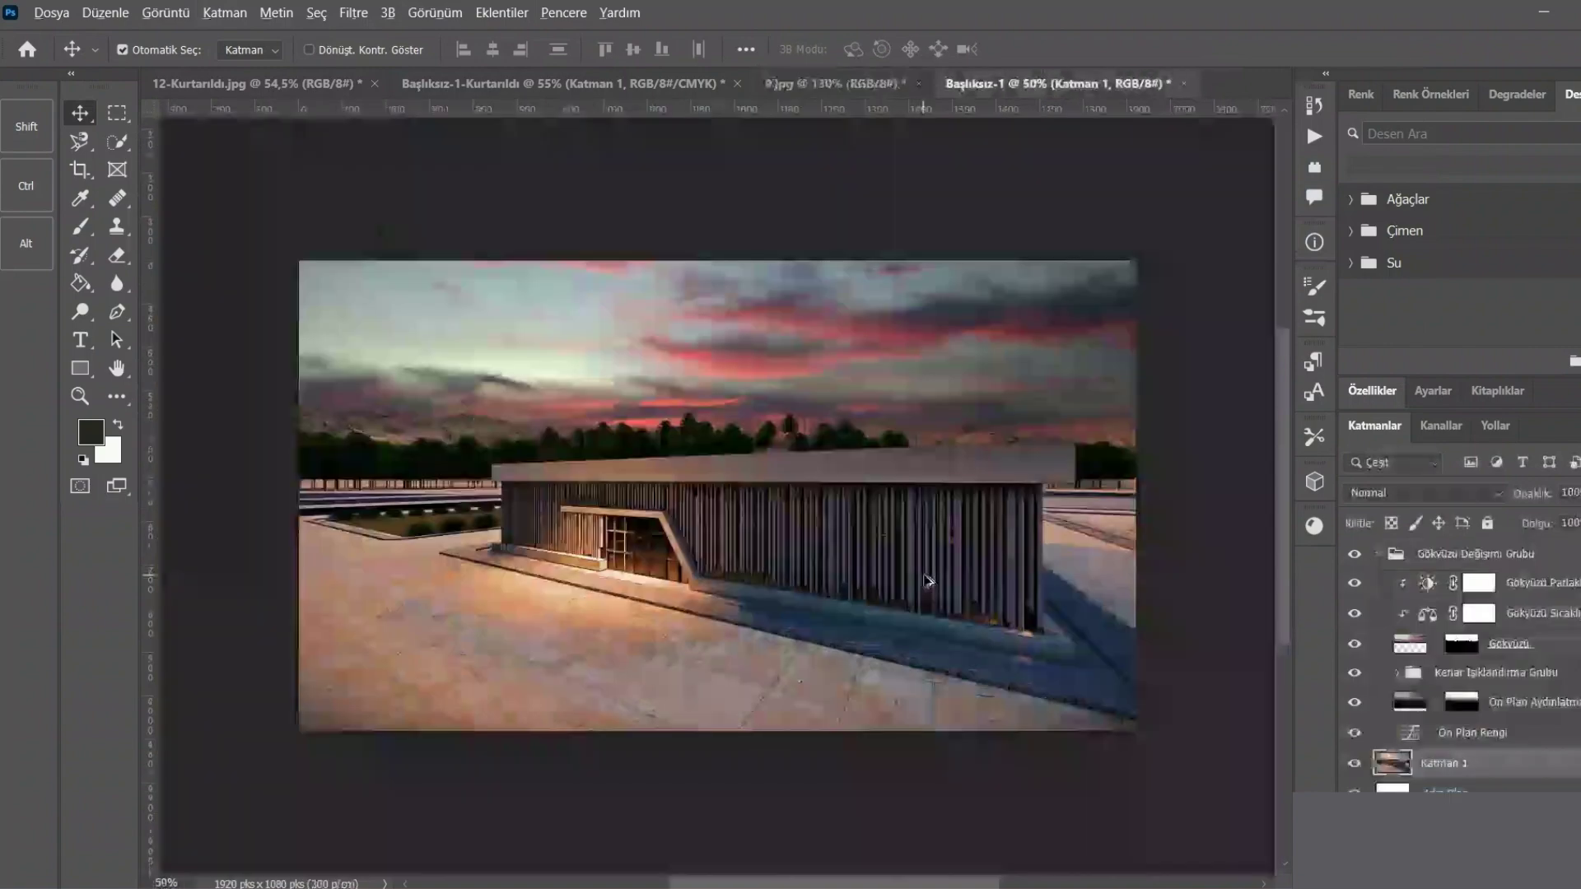
pyautogui.scroll(1, 928, 581)
pyautogui.scroll(3, 938, 622)
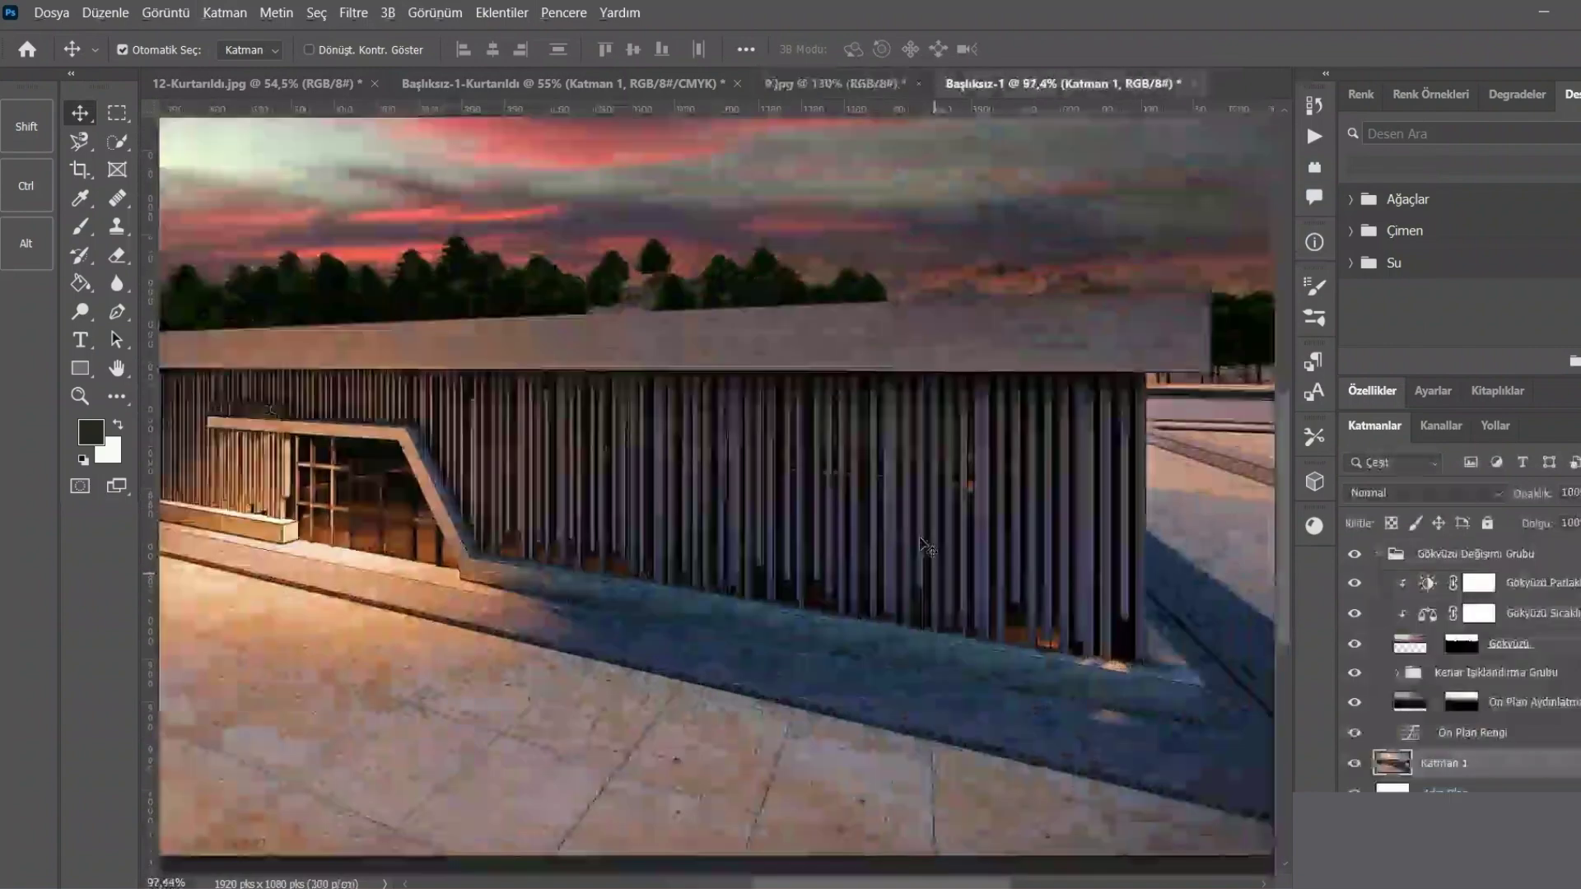
pyautogui.click(860, 85)
pyautogui.click(947, 85)
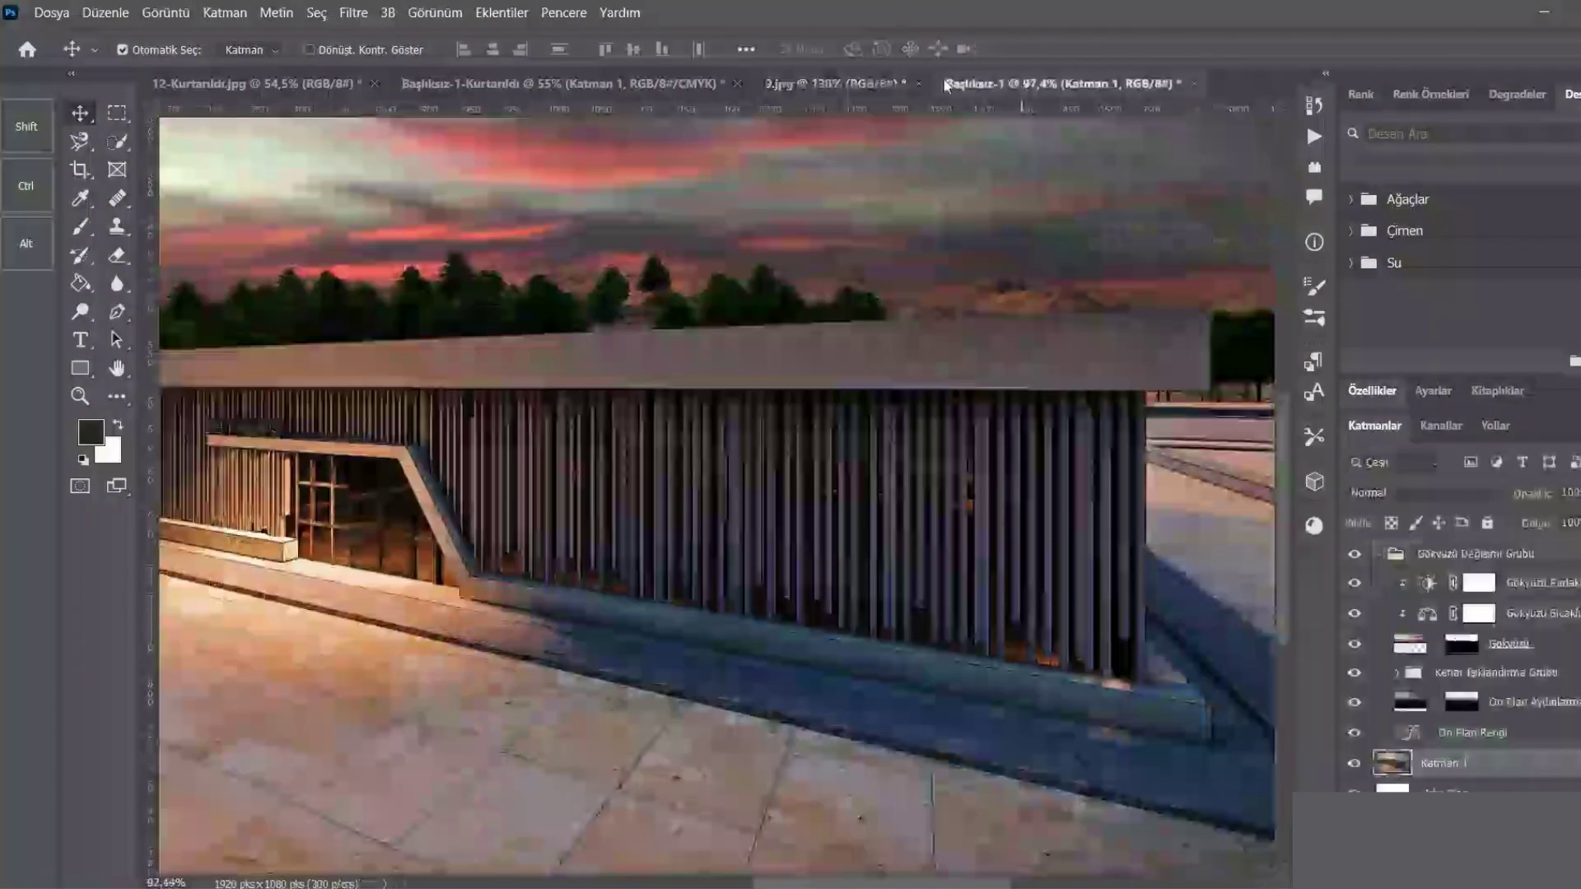
# - Toggle between the daytime 9.jpg and the sunset render while zooming, finishing on Başlıksız-1
pyautogui.hotkey('ctrl', 'shift', 'Tab')
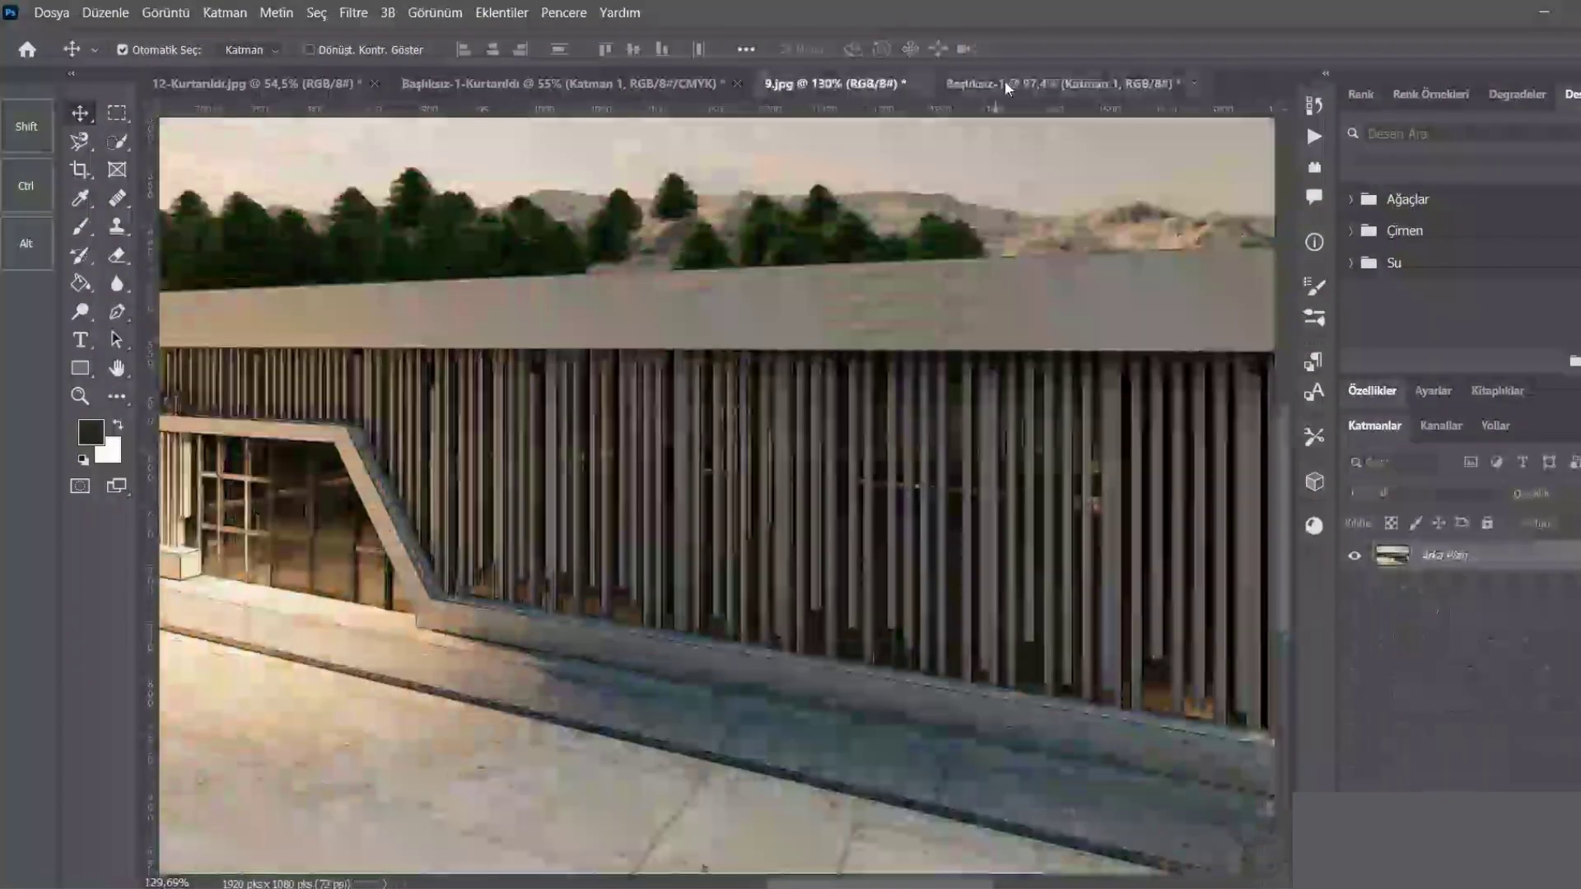
pyautogui.click(1006, 86)
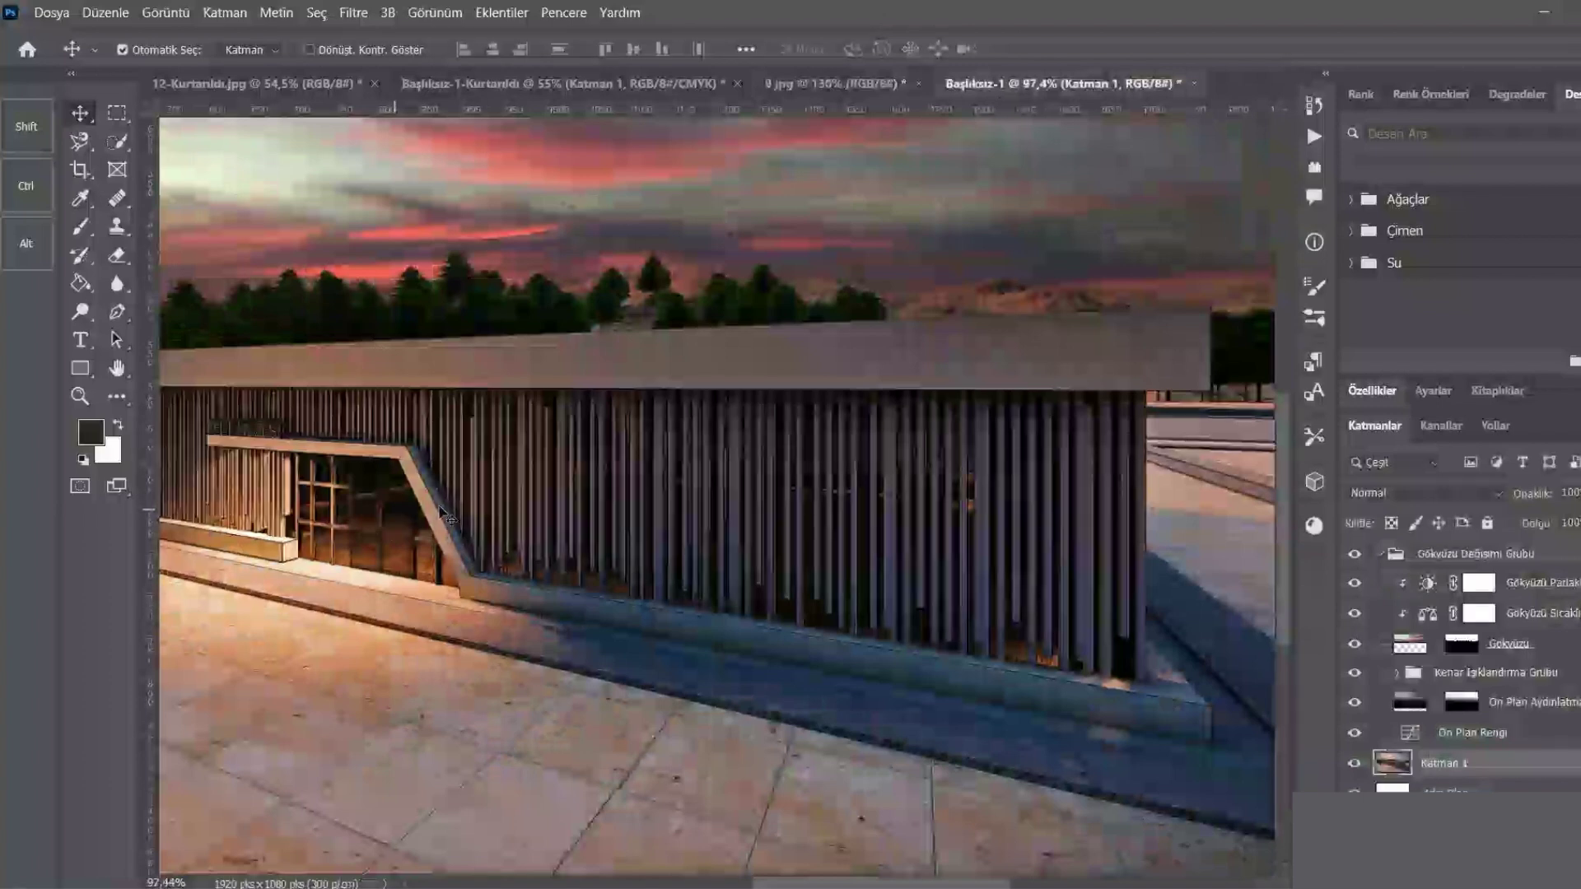
pyautogui.scroll(-5, 445, 515)
pyautogui.scroll(-1, 584, 469)
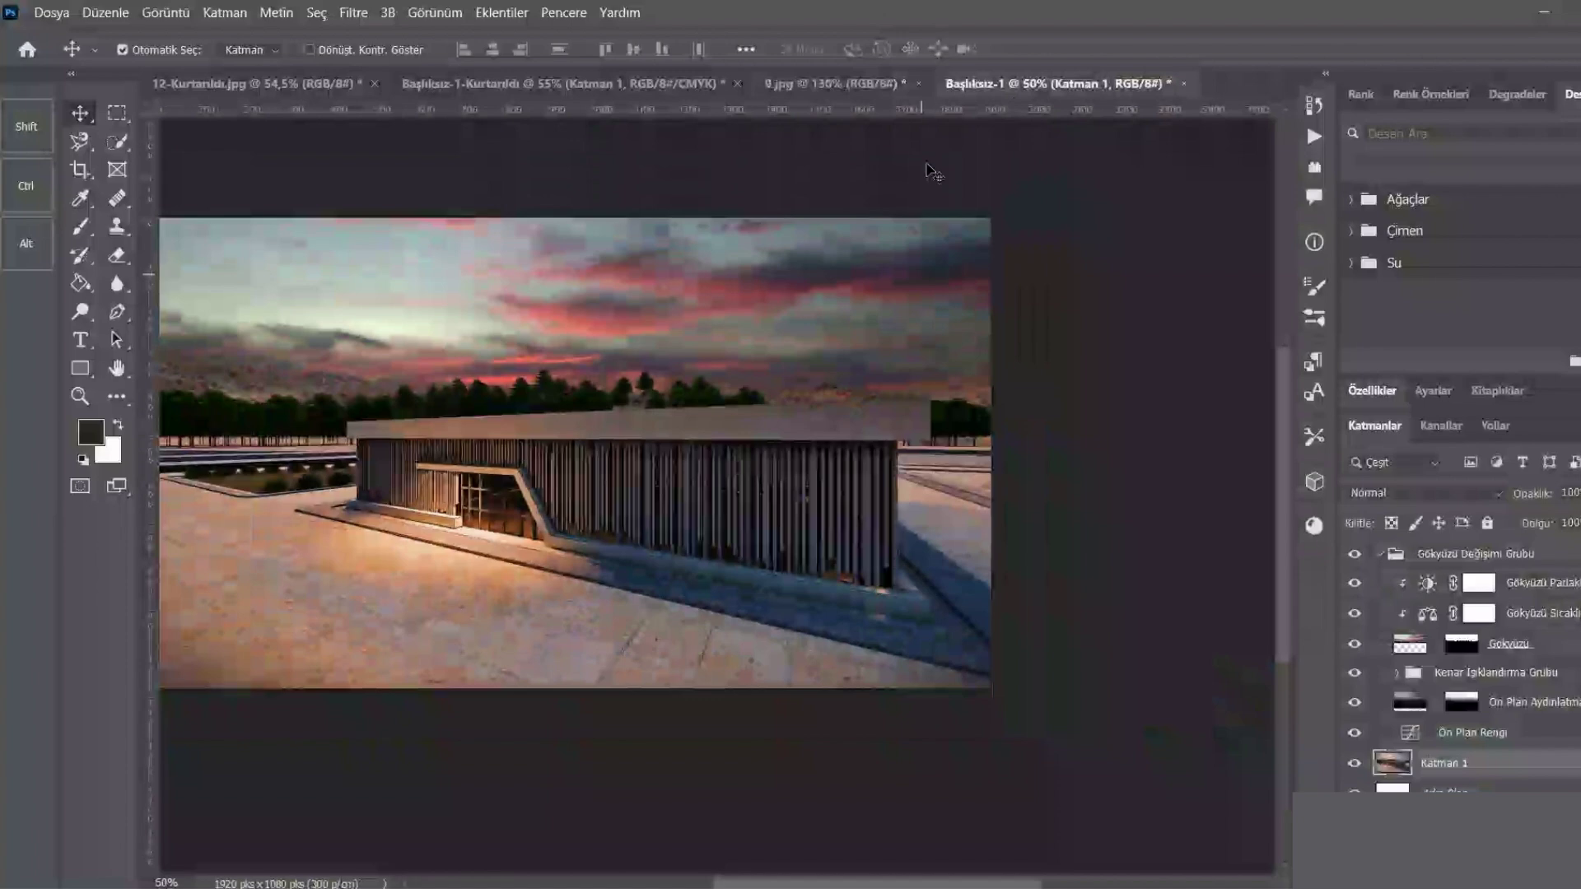
pyautogui.hotkey('ctrl', 'shift', 'Tab')
pyautogui.click(1041, 87)
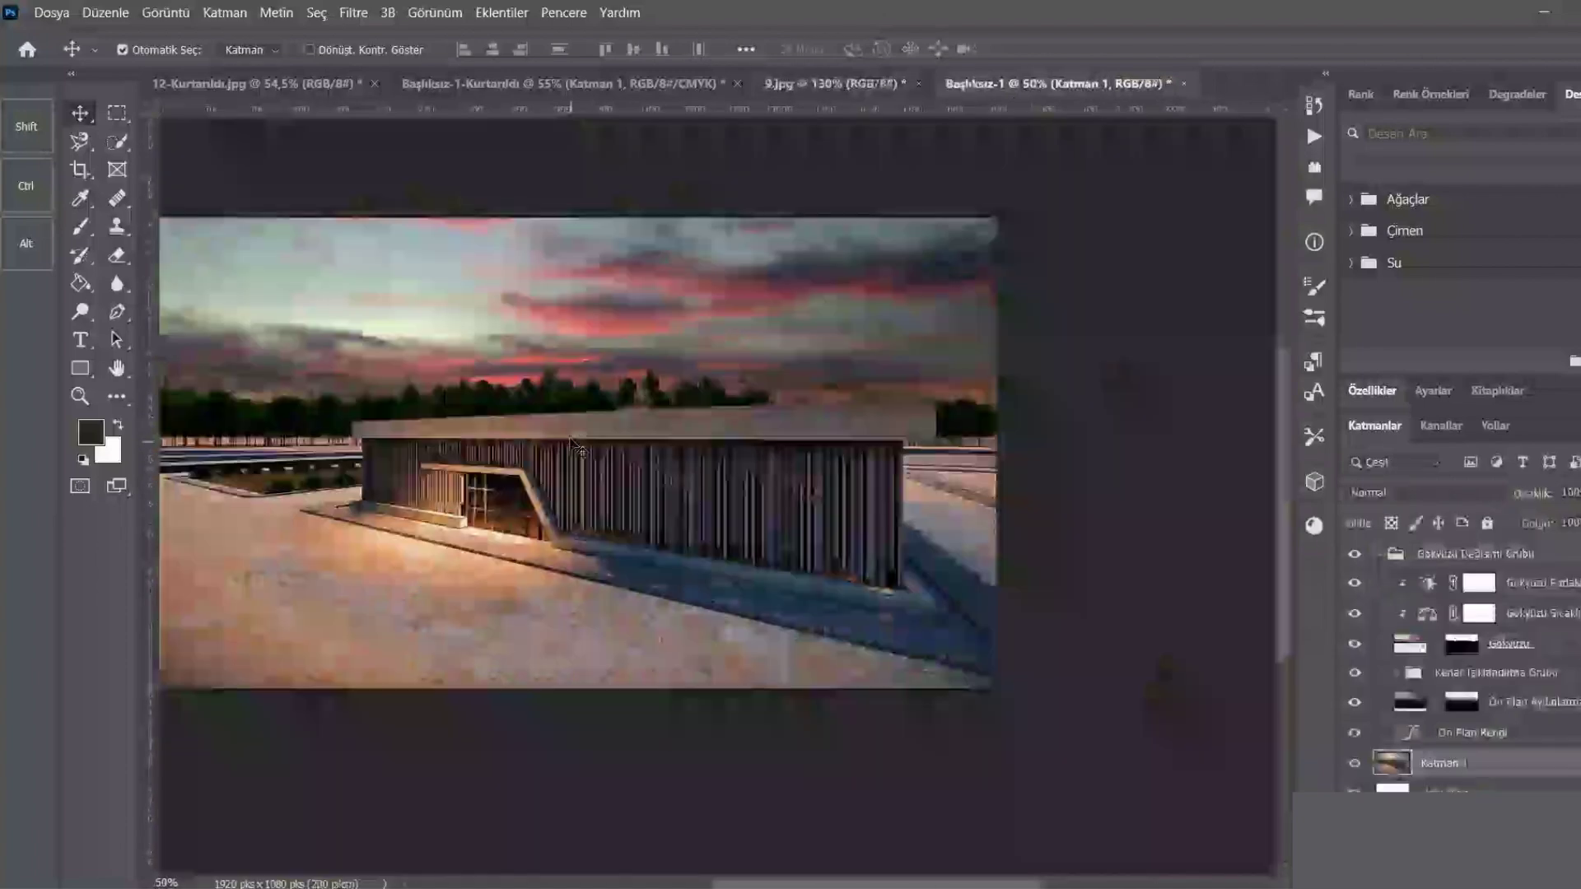
pyautogui.scroll(-1, 912, 502)
pyautogui.scroll(1, 733, 459)
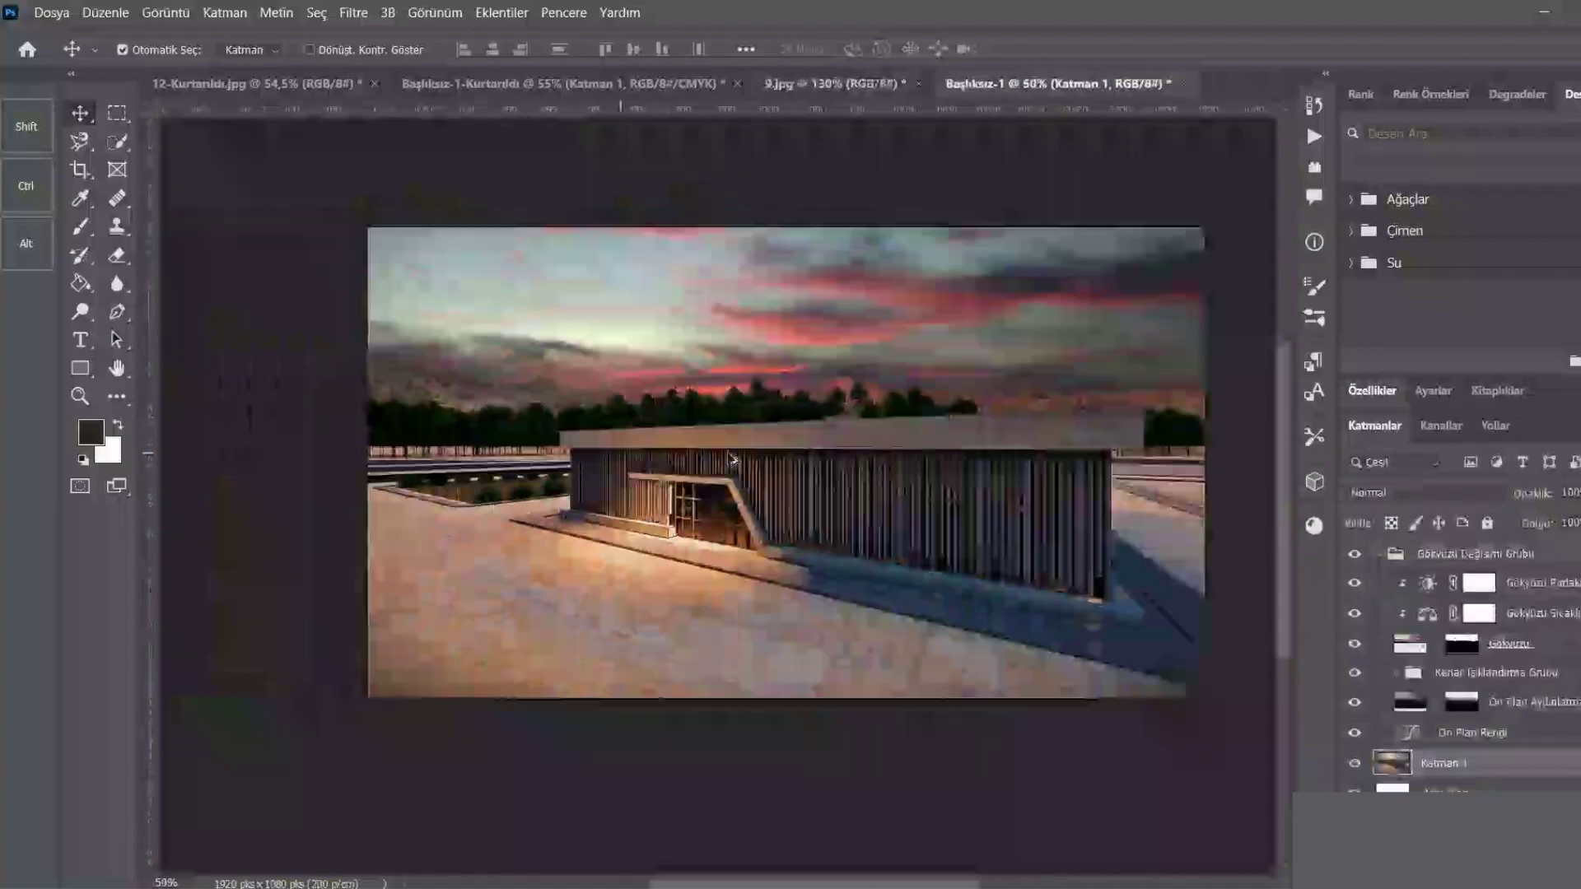
pyautogui.scroll(1, 1084, 555)
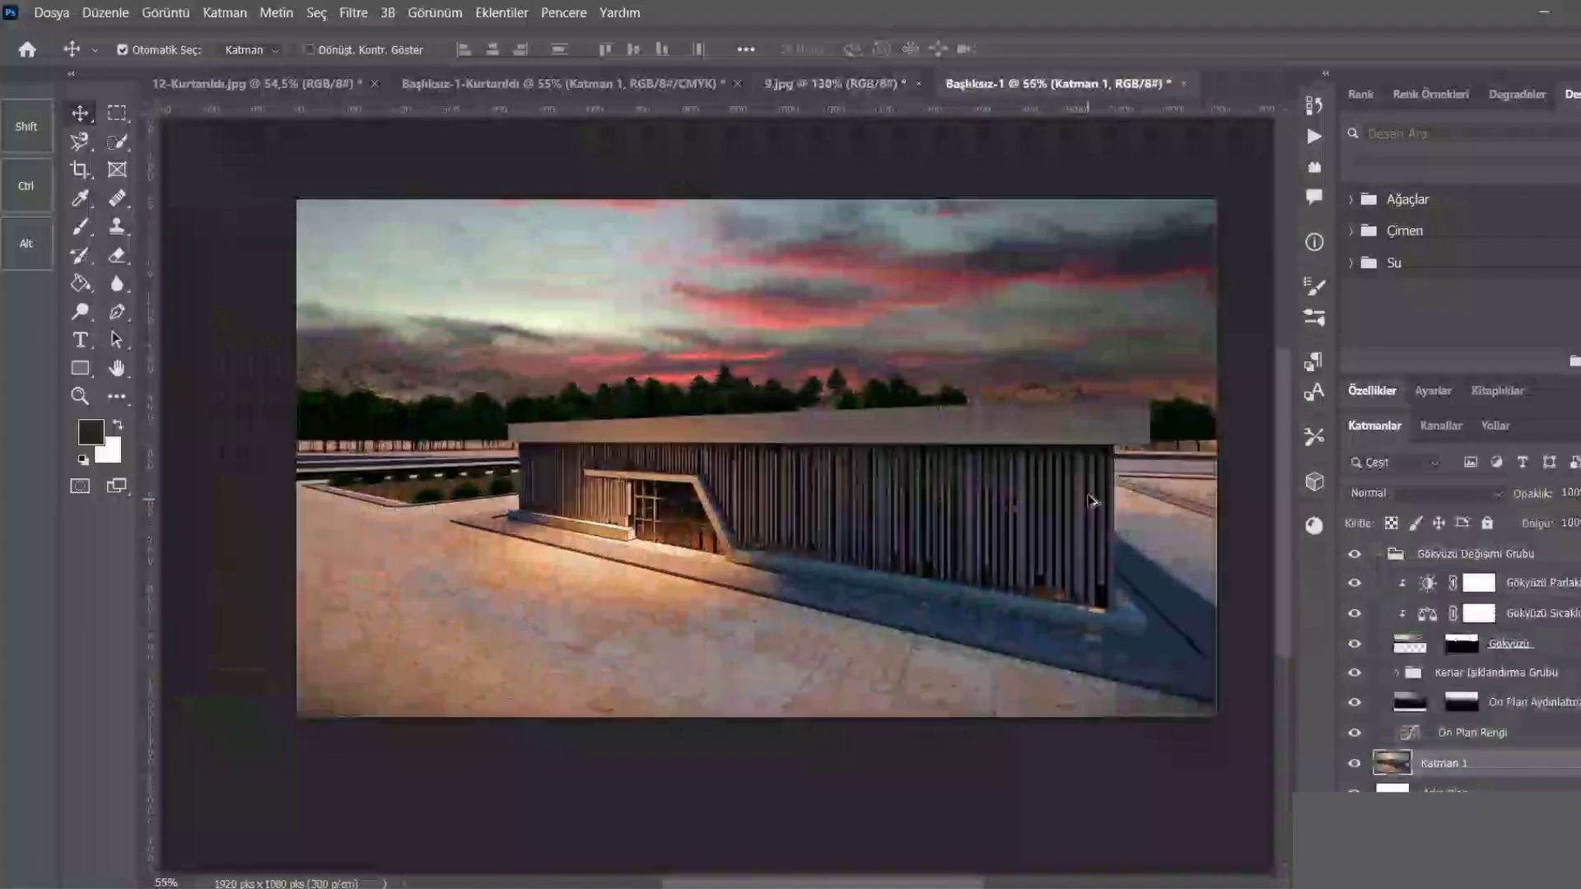
pyautogui.scroll(1, 1091, 499)
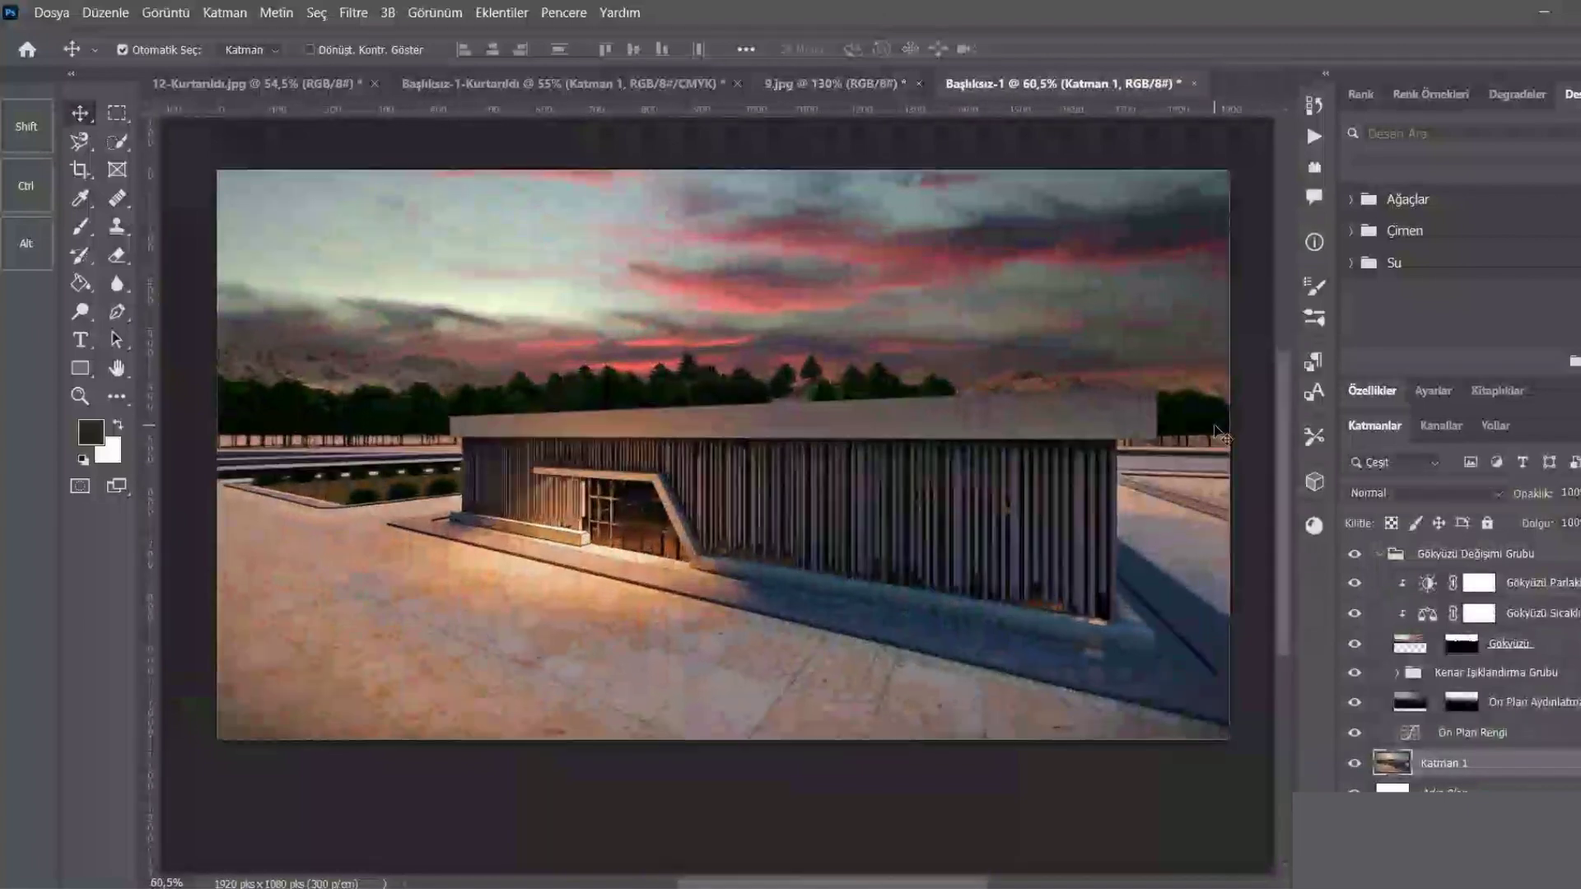